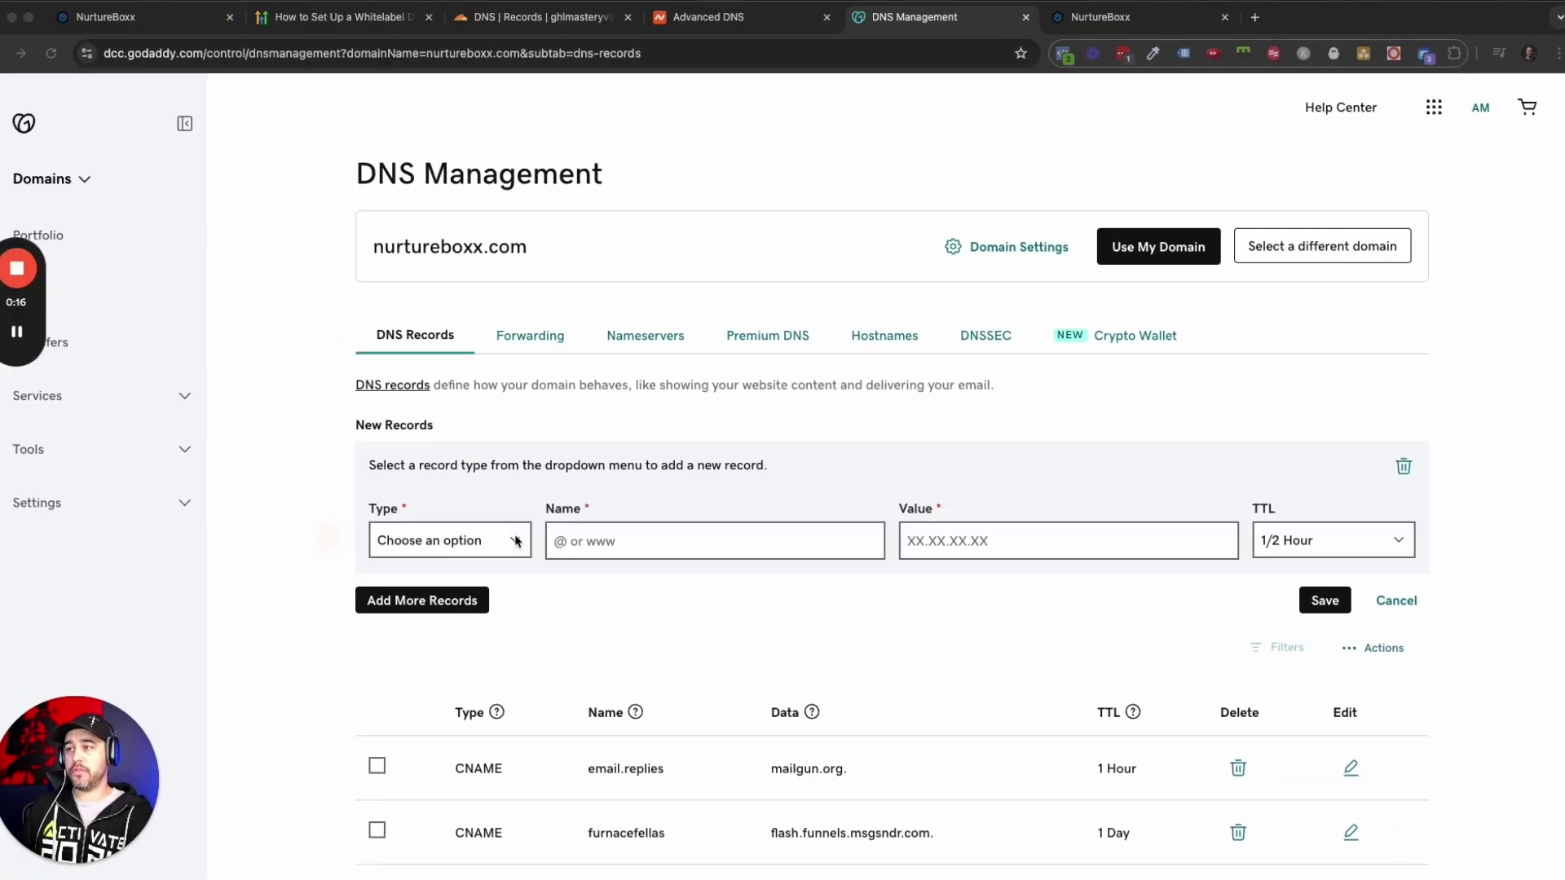
Make the new GoDaddy DNS record an A record with the name @.
left_click(339, 464)
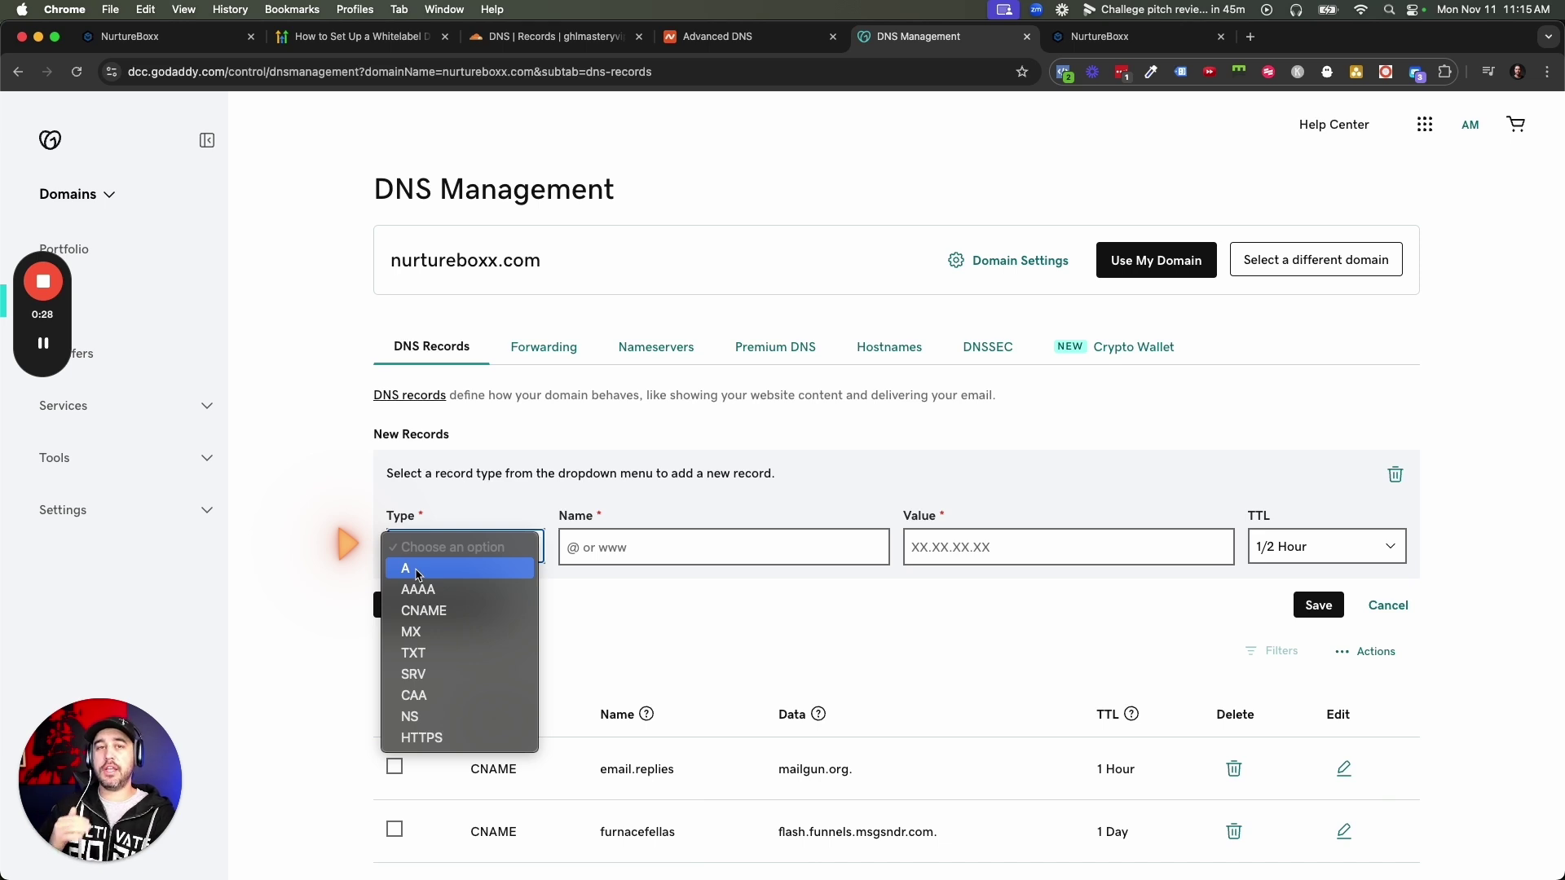
left_click(489, 273)
left_click_drag(471, 278, 271, 271)
left_click(270, 270)
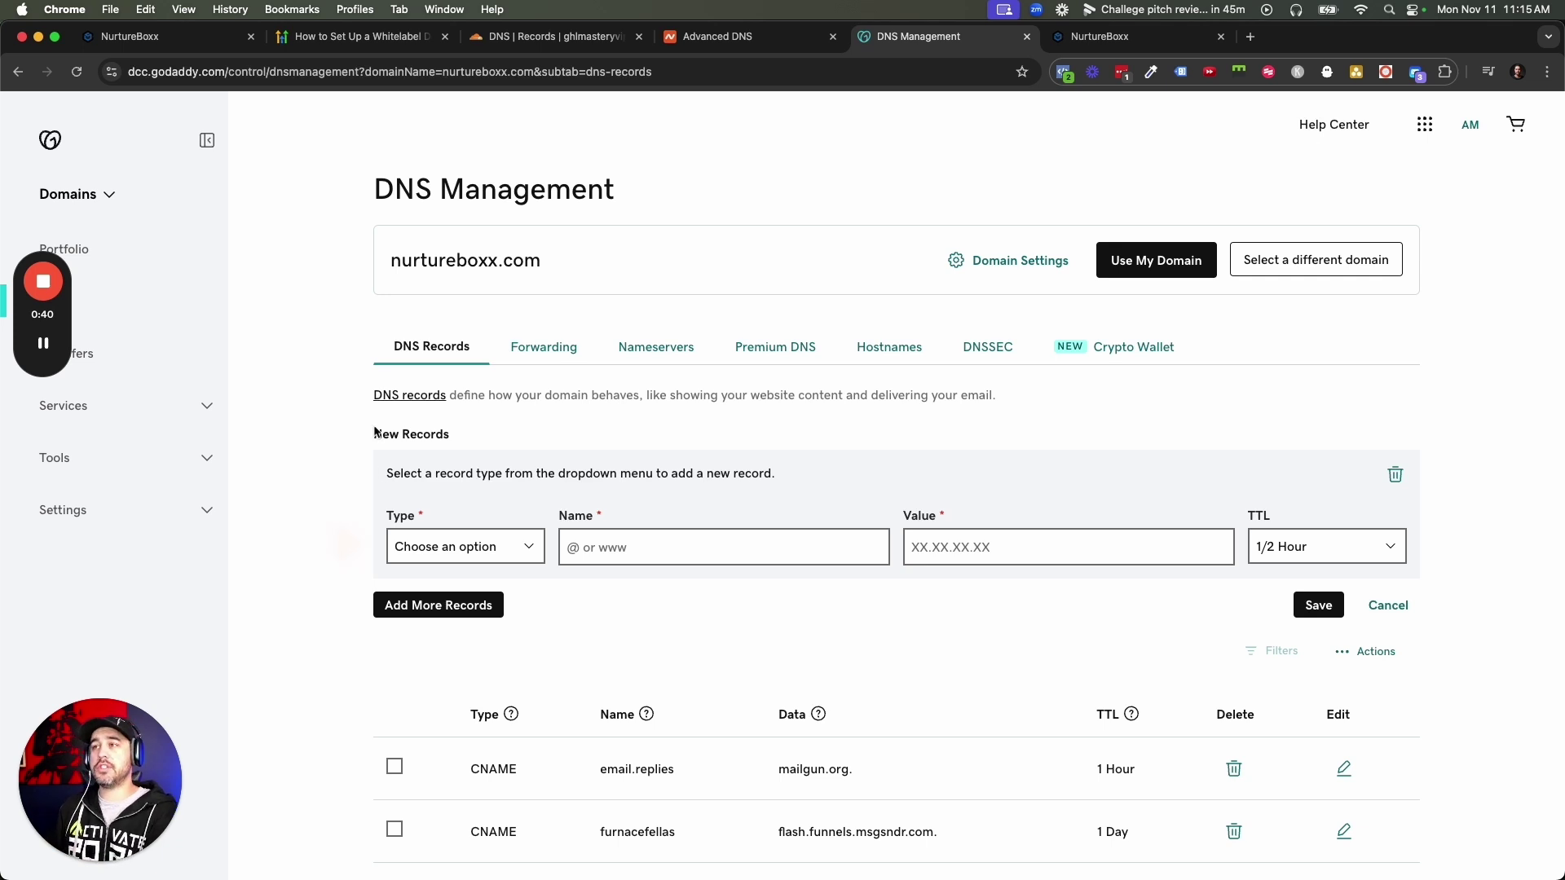
left_click(461, 548)
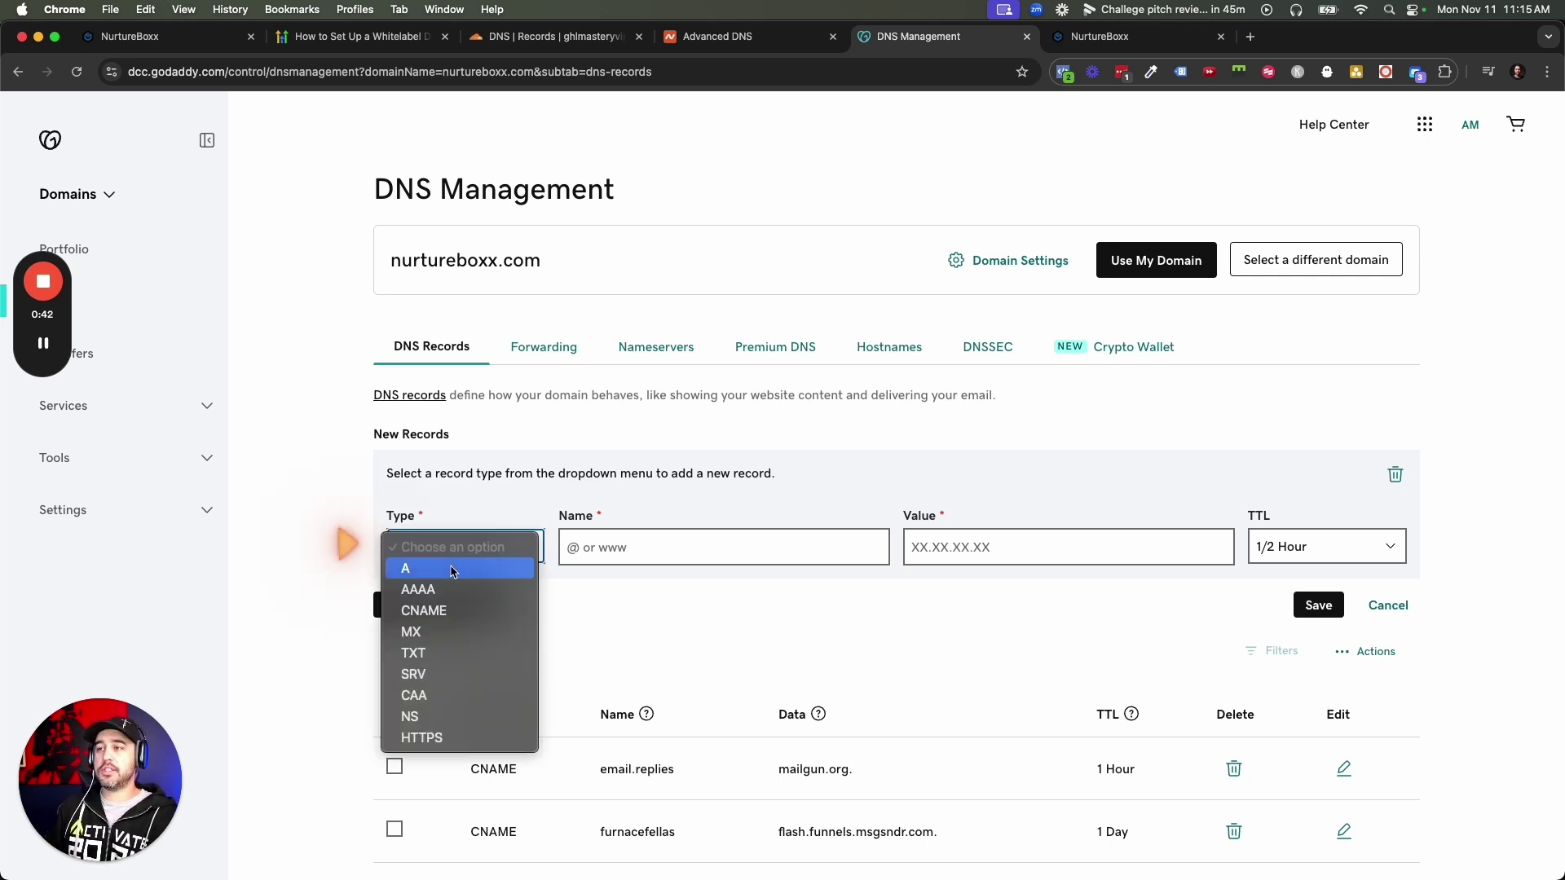
left_click(453, 569)
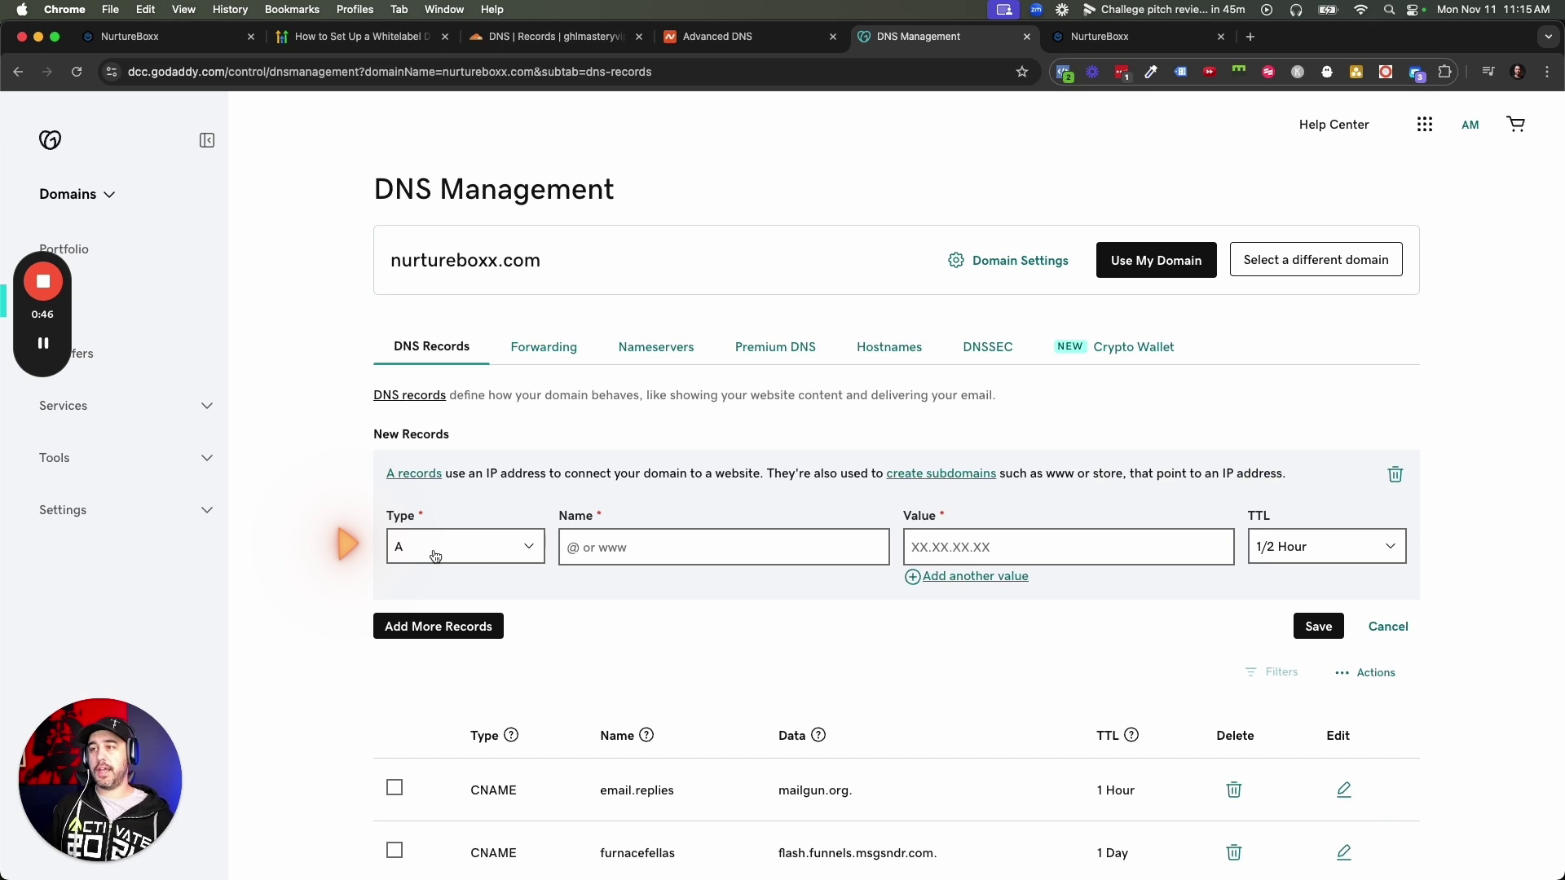
left_click(584, 548)
type("@")
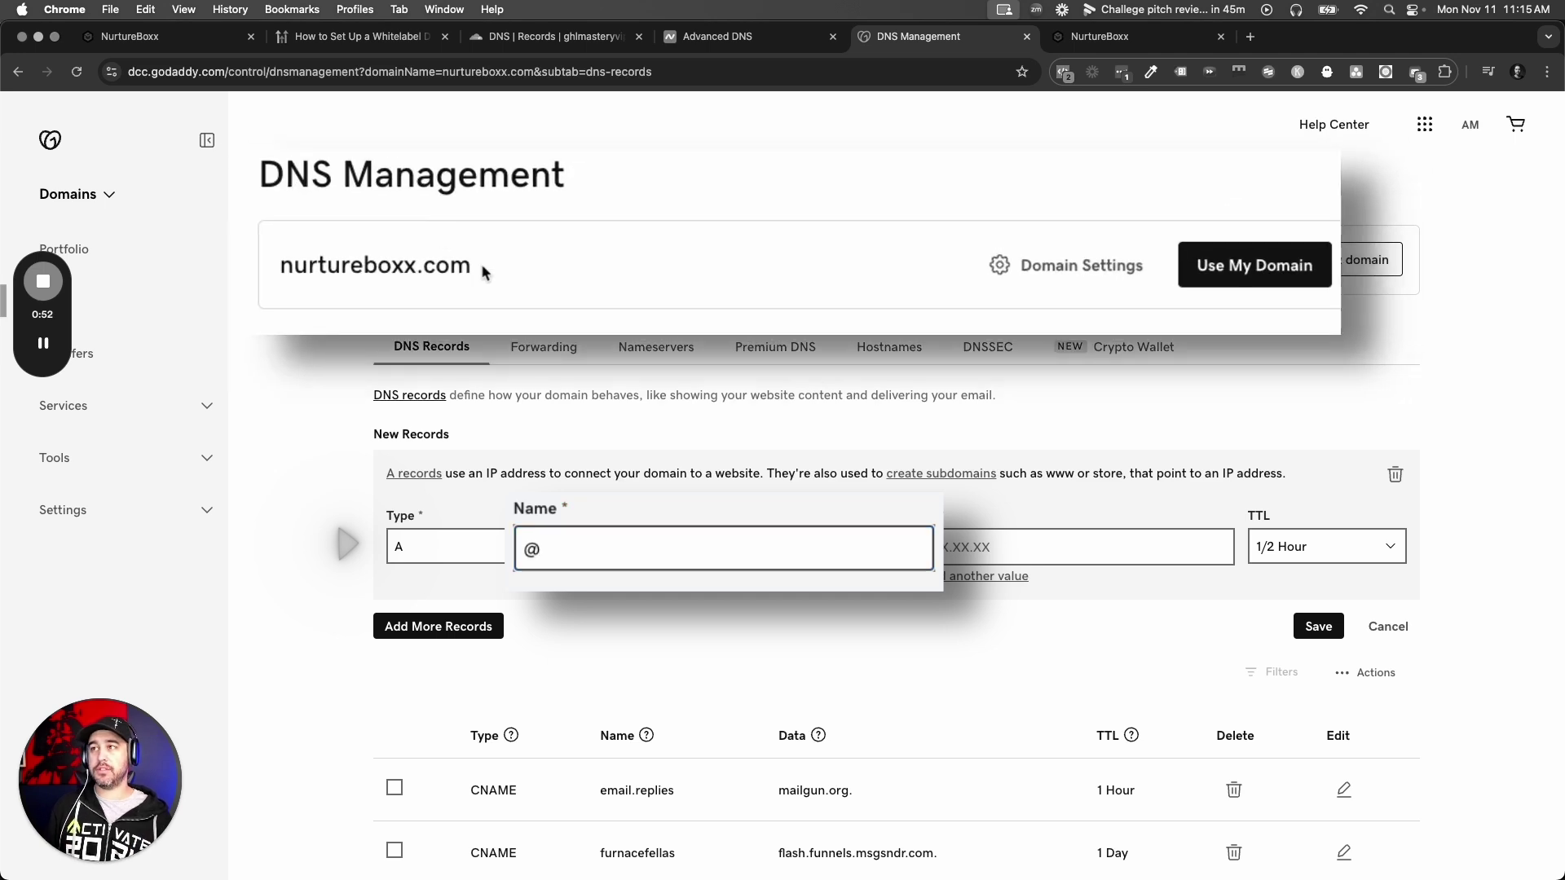
Check the nurtureboxx.com domain name and bring up the NurtureBoxx Domains page.
left_click_drag(485, 272, 256, 274)
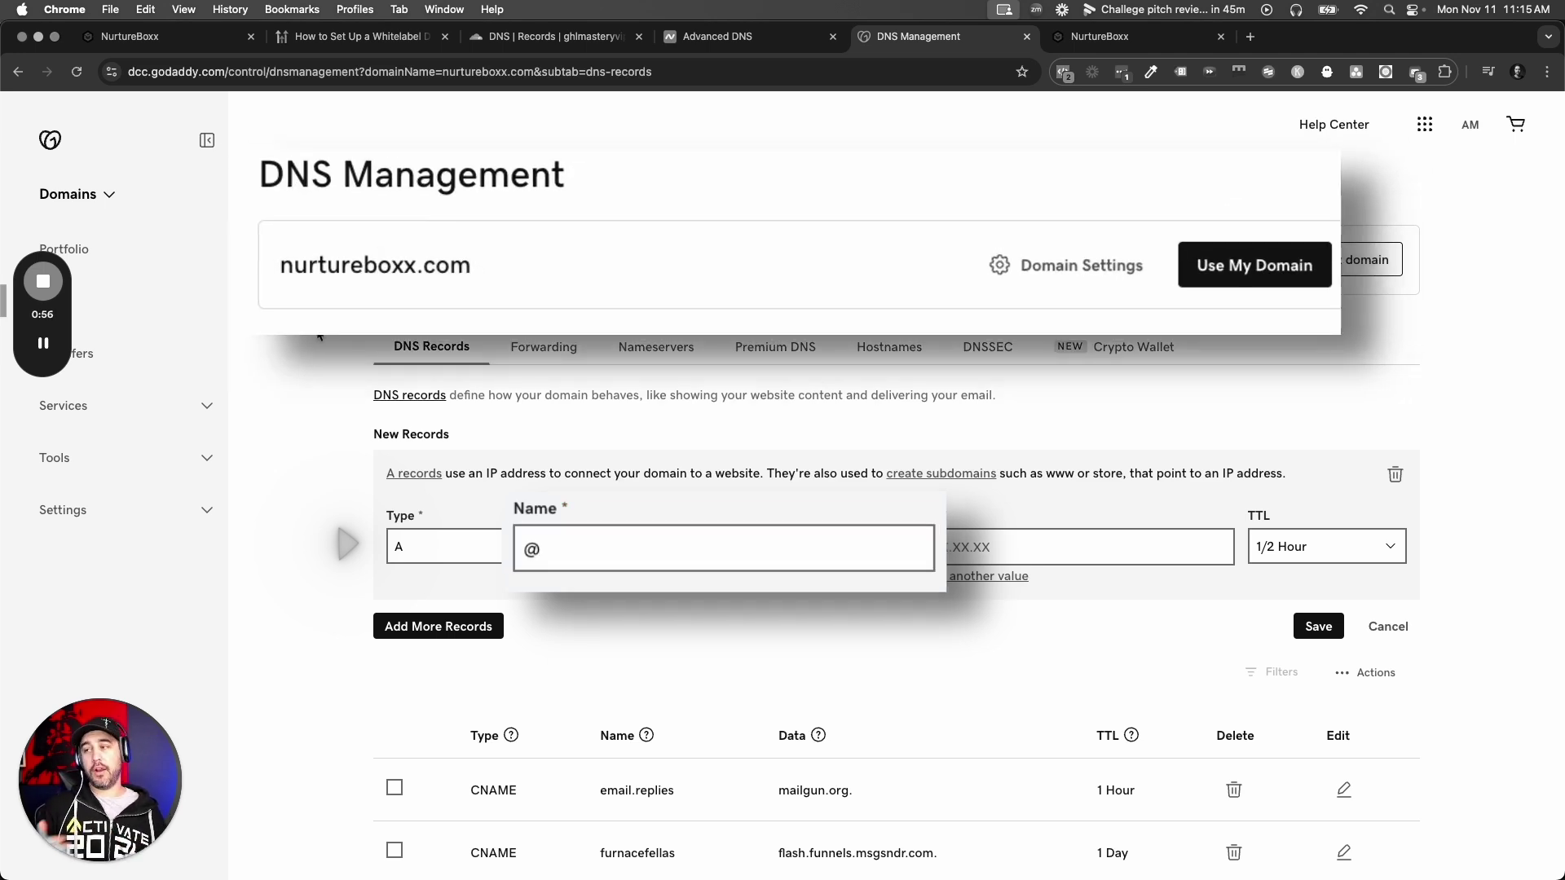
left_click(958, 534)
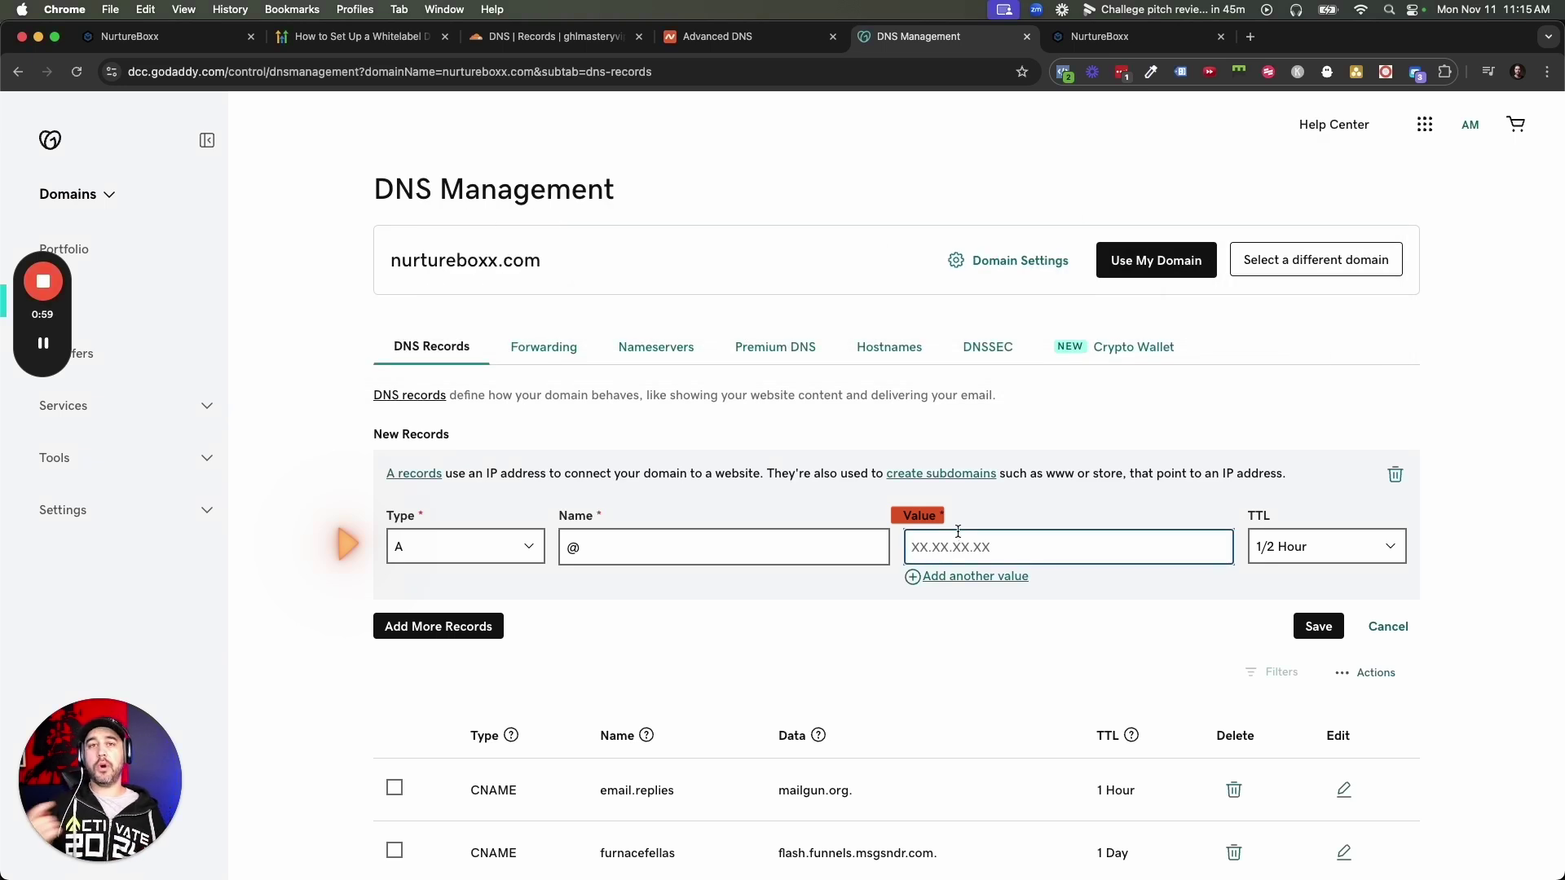
left_click_drag(548, 261, 296, 253)
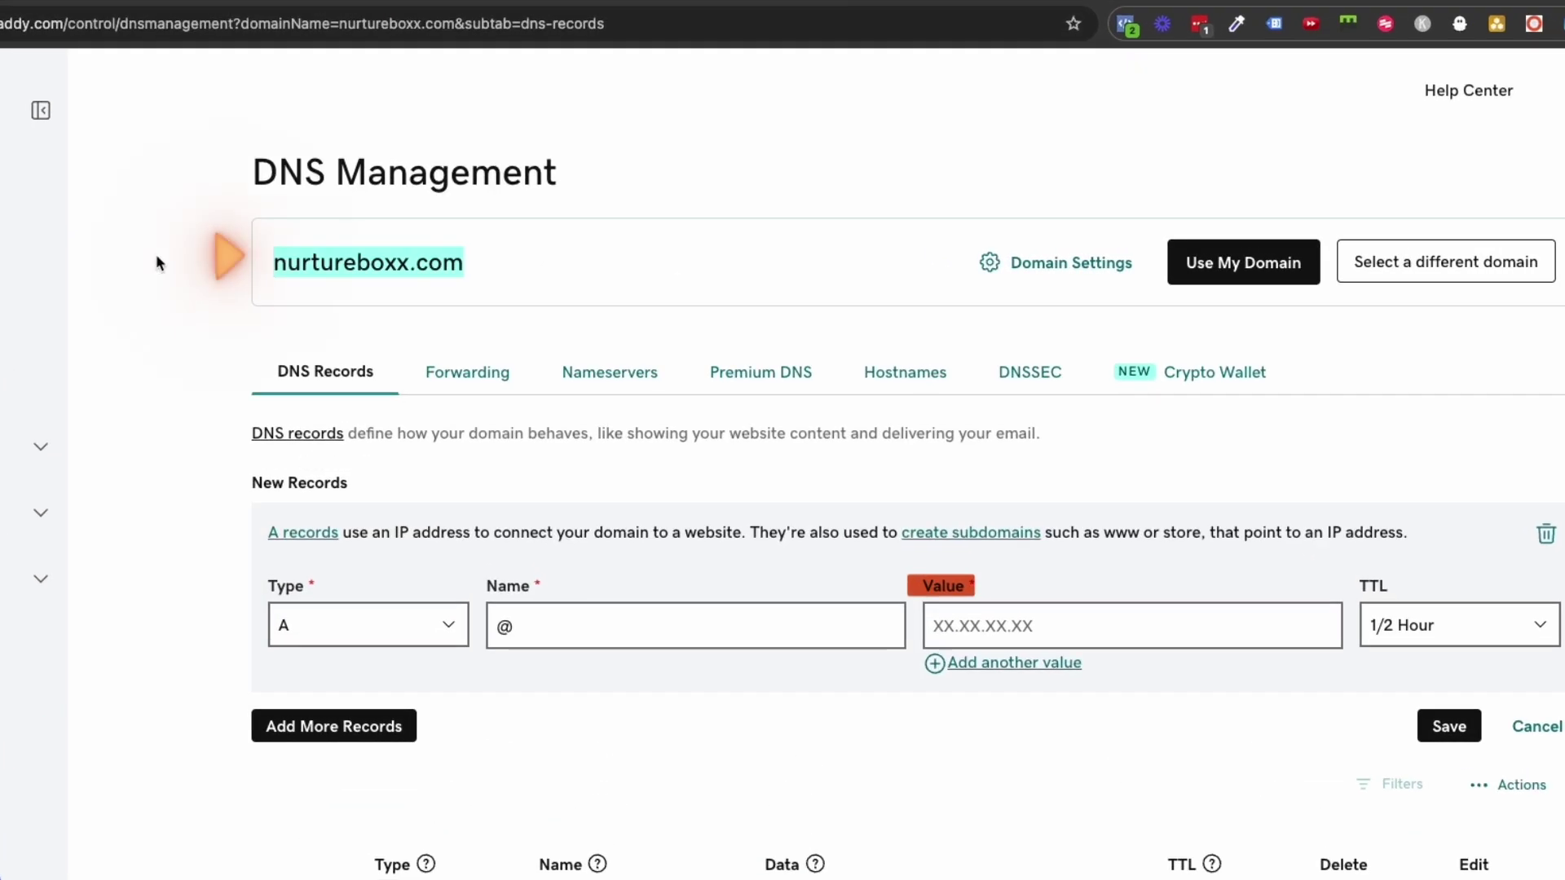
left_click(322, 259)
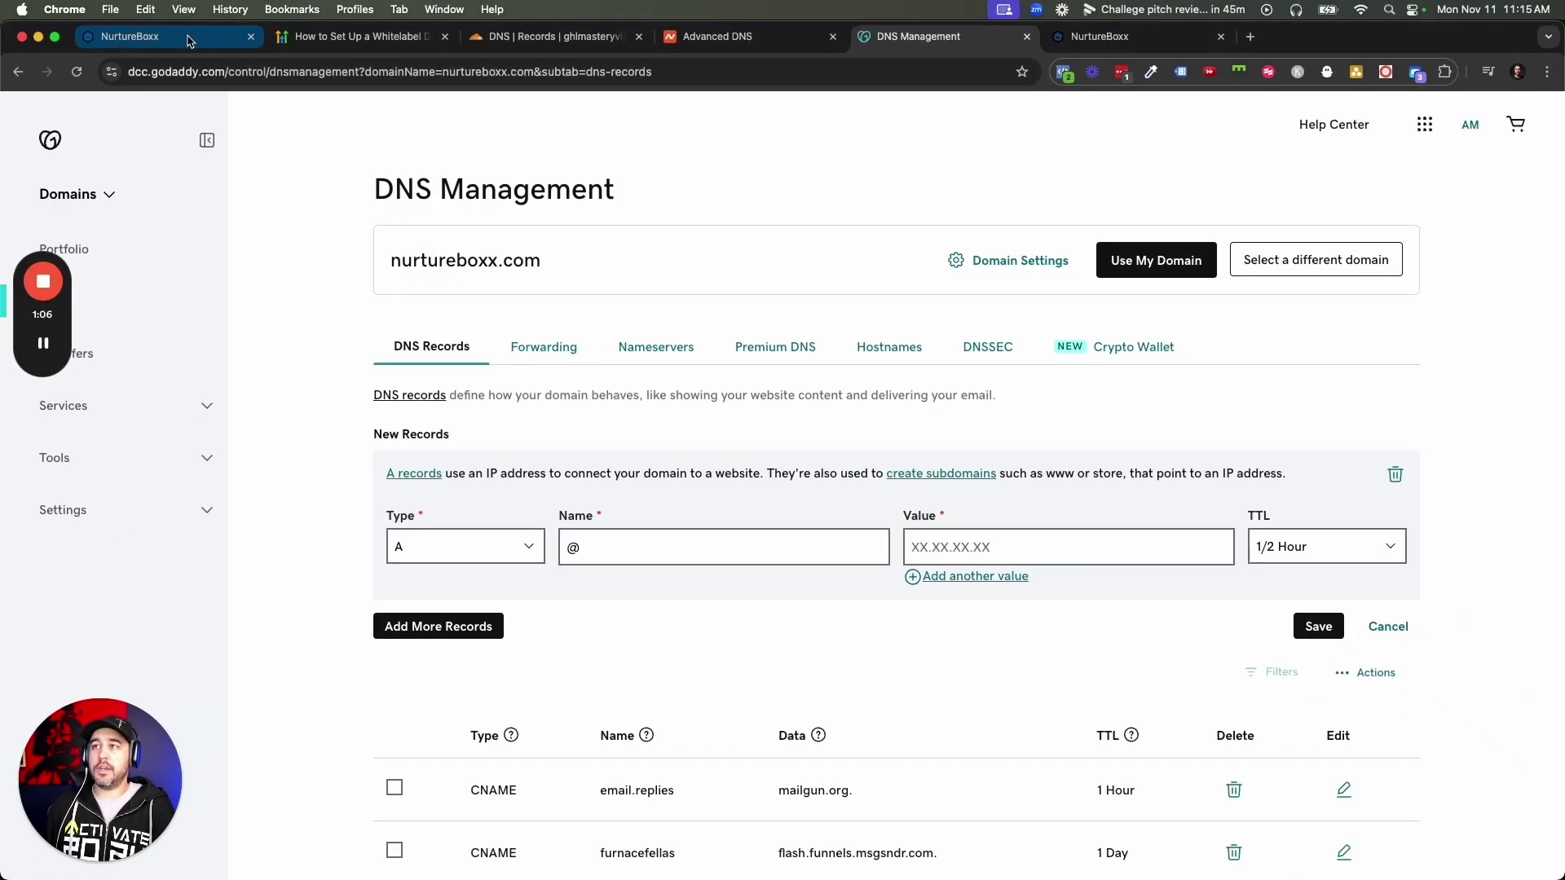
left_click(187, 37)
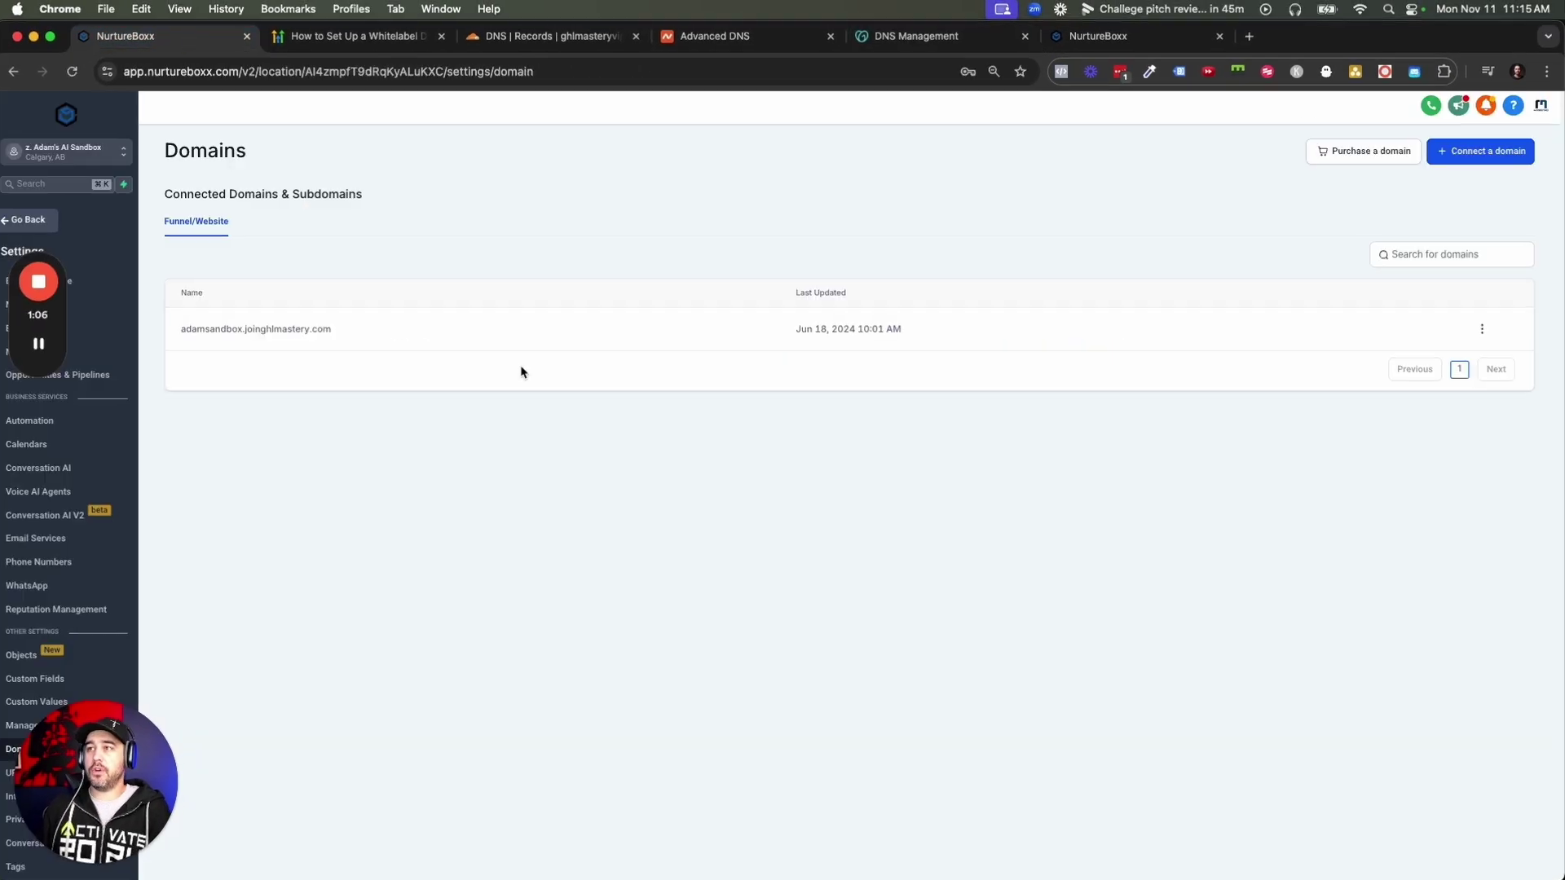
Start connecting the domain demo1.joinghlmastery.com in NurtureBoxx.
left_click(1459, 151)
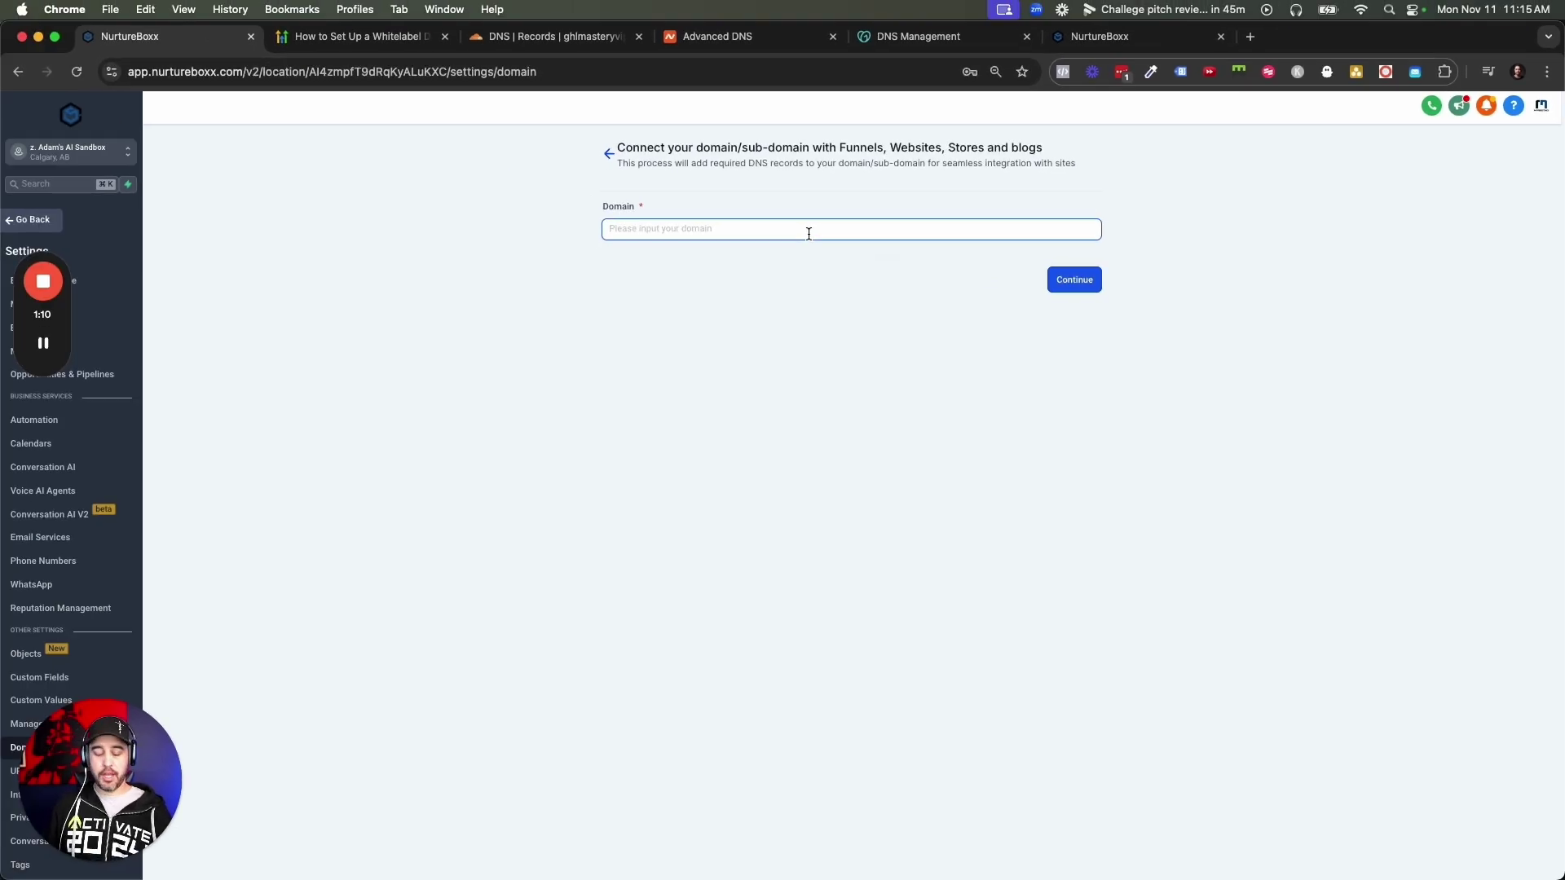
type("demo1.joinghlmastery.com")
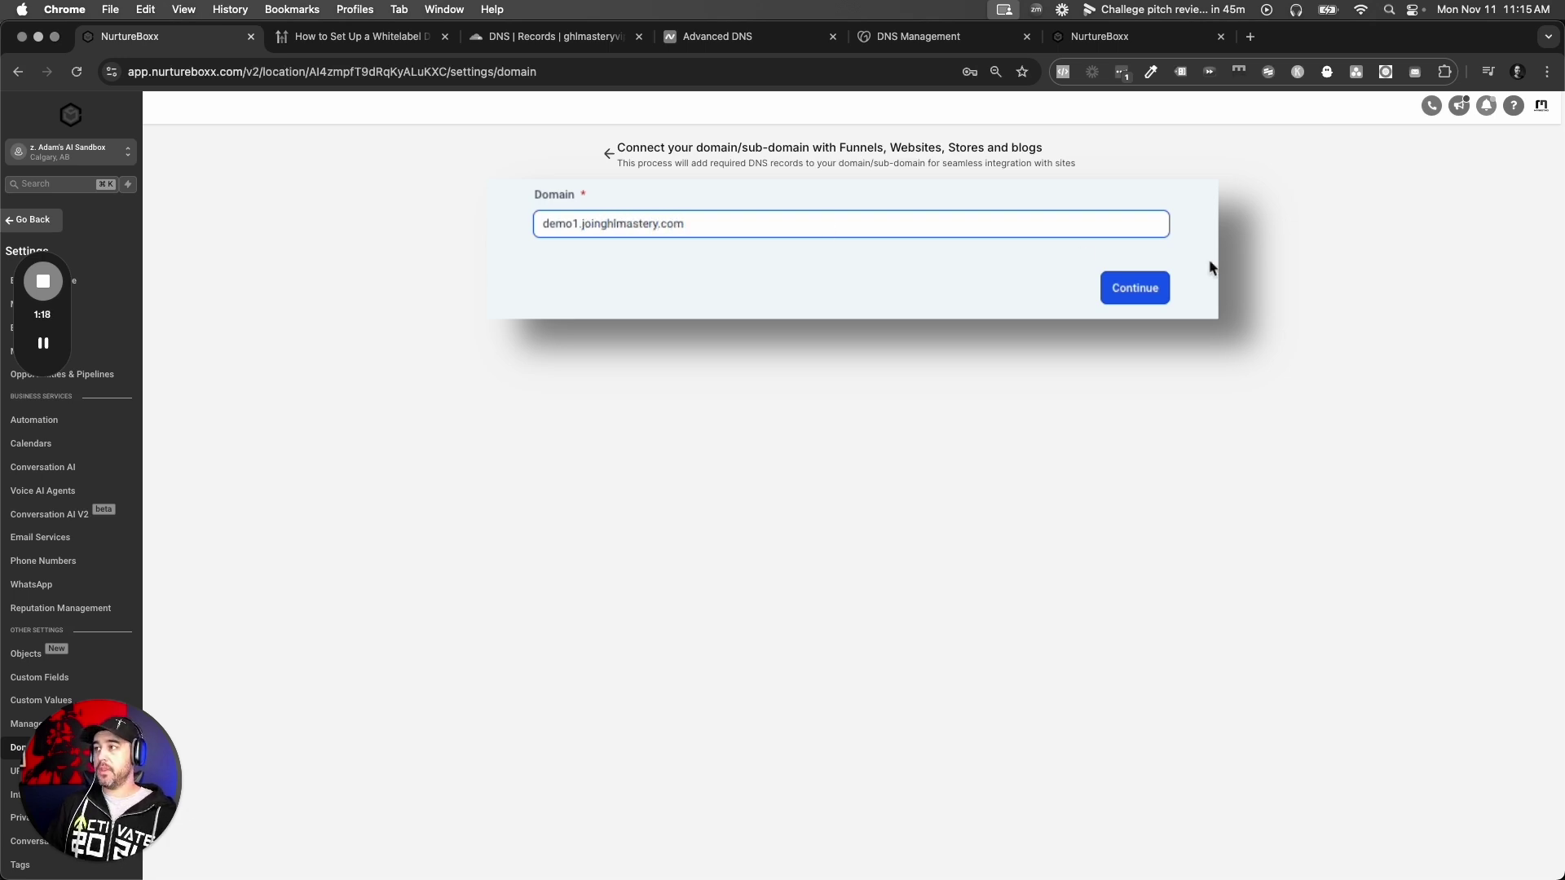
left_click(1167, 290)
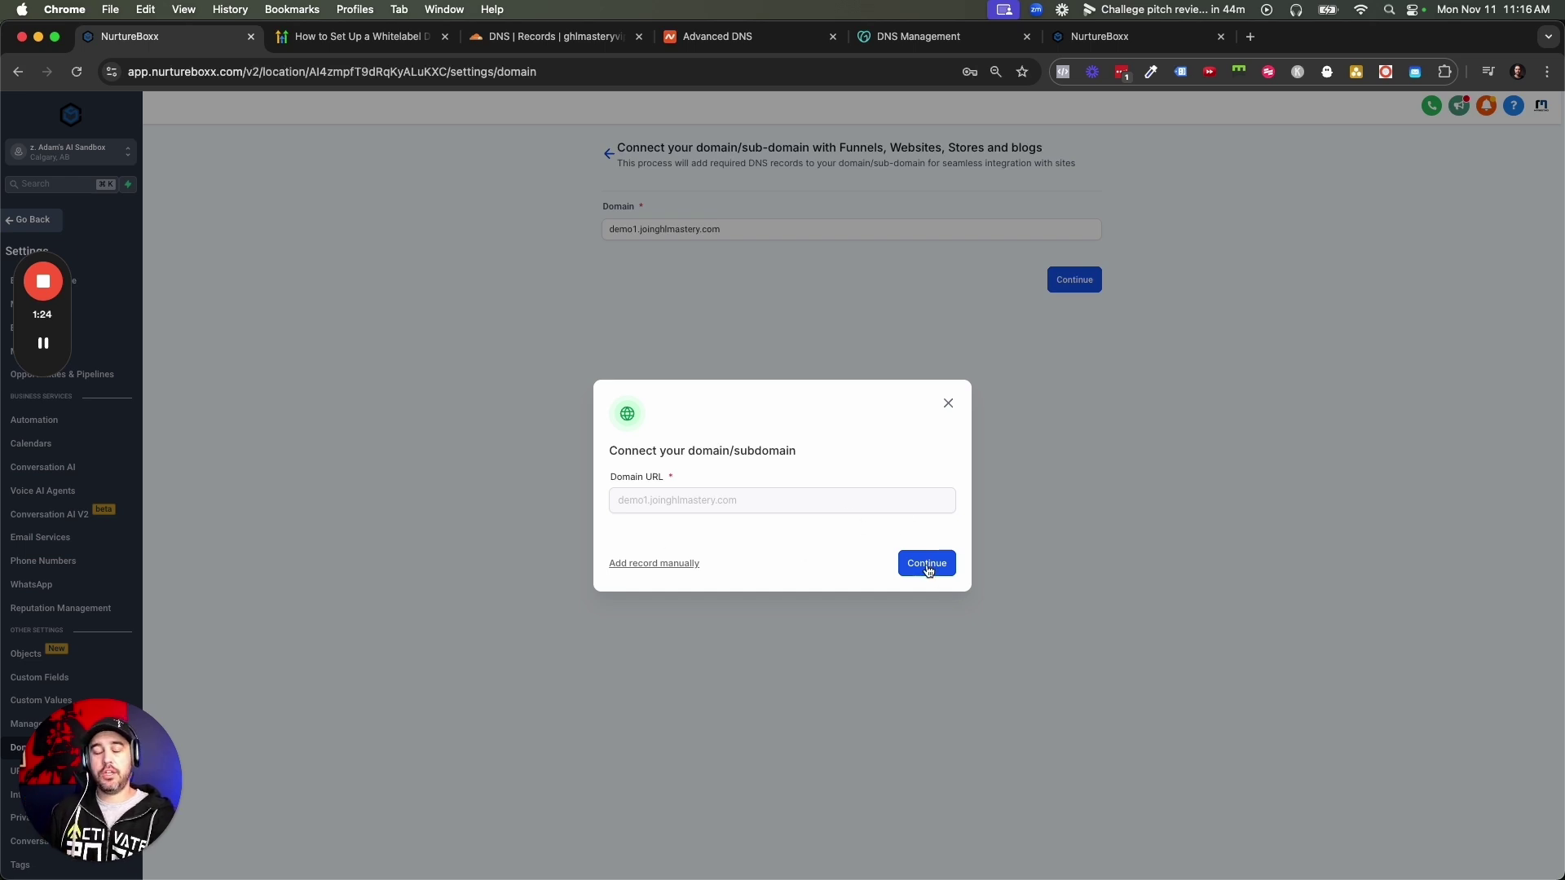
Choose manual setup and copy the required CNAME value for host demo1.
left_click(650, 566)
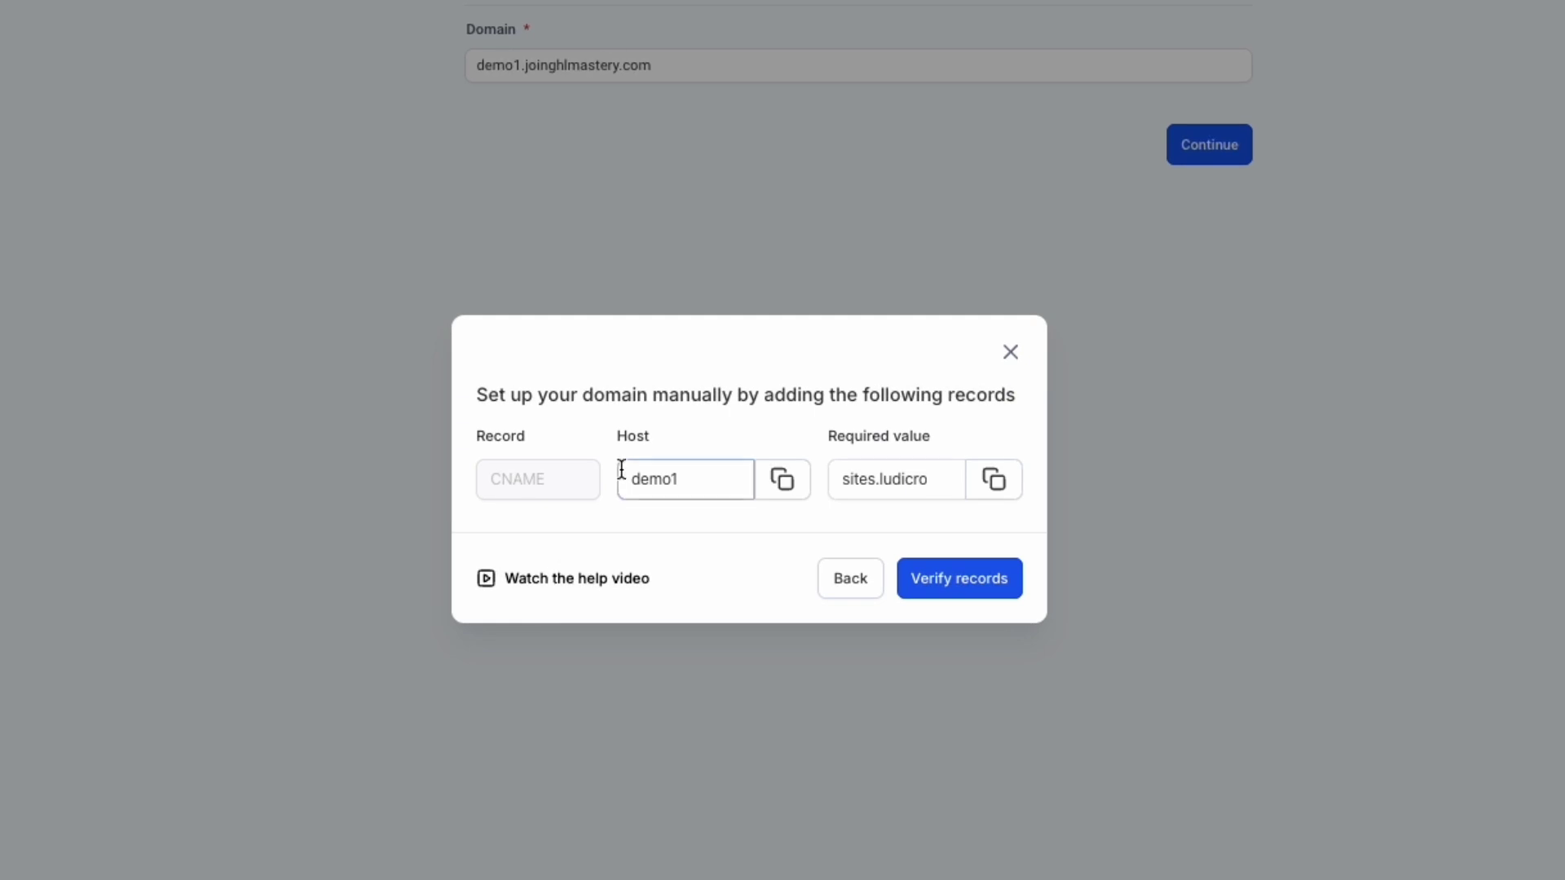
left_click_drag(685, 482, 626, 483)
left_click_drag(842, 481, 956, 482)
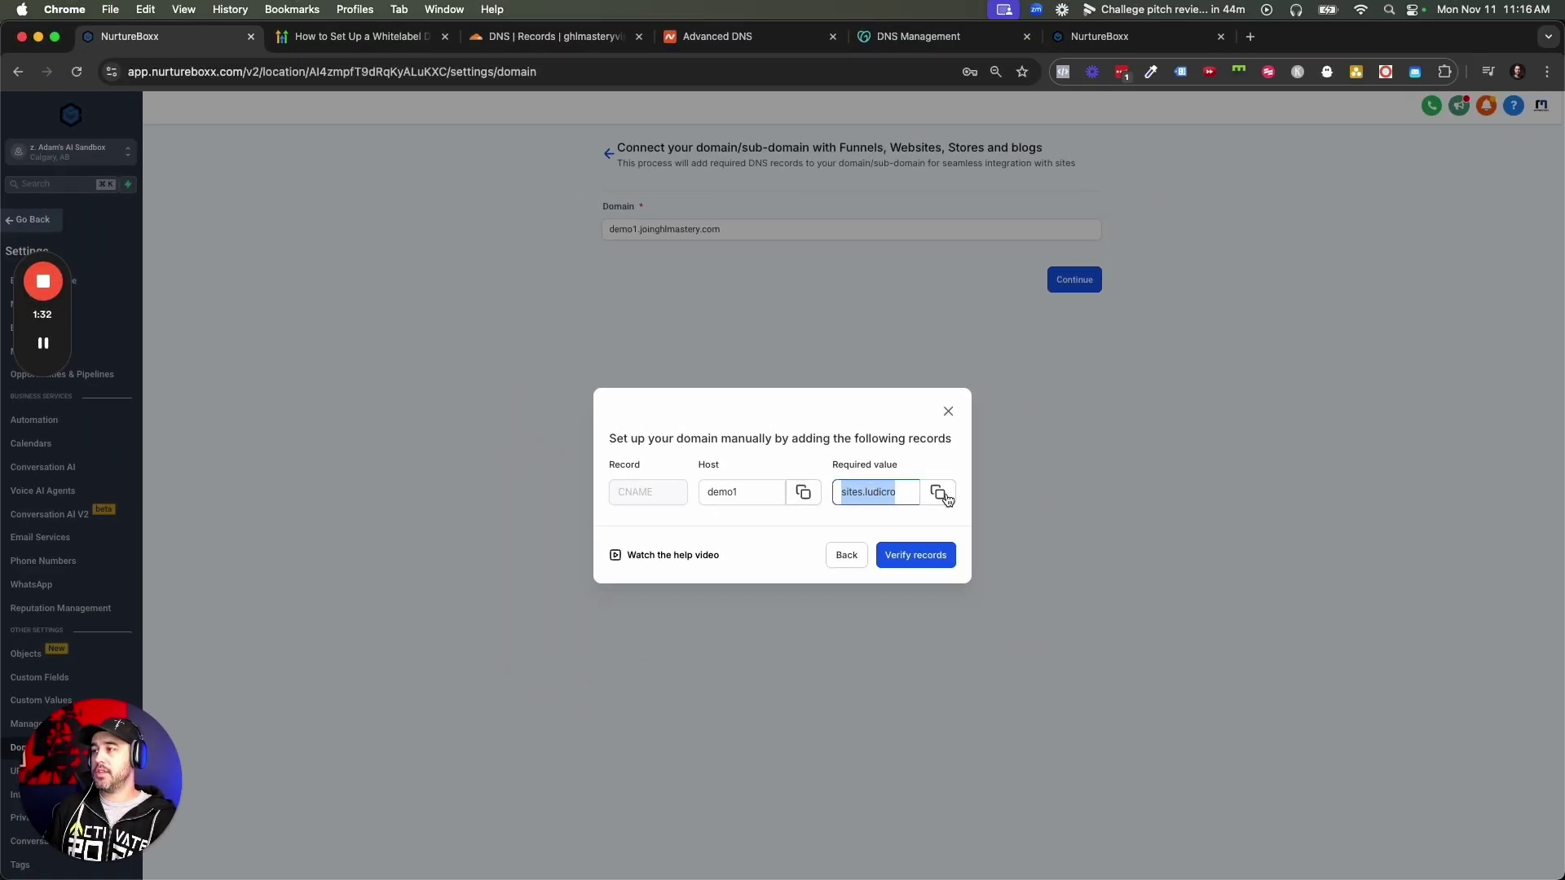
left_click(937, 492)
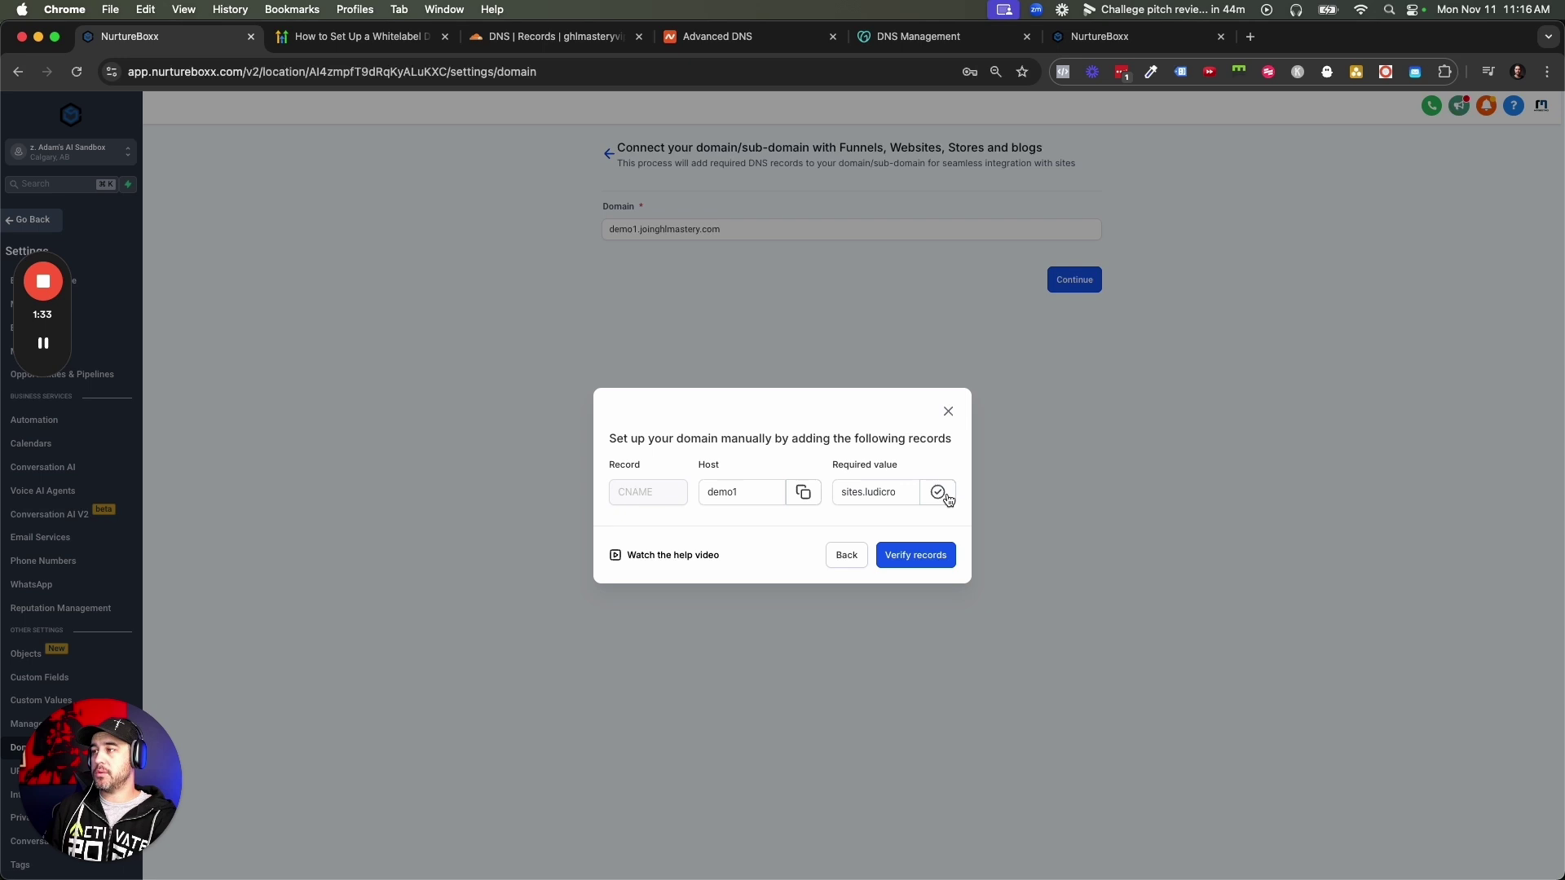
left_click(917, 37)
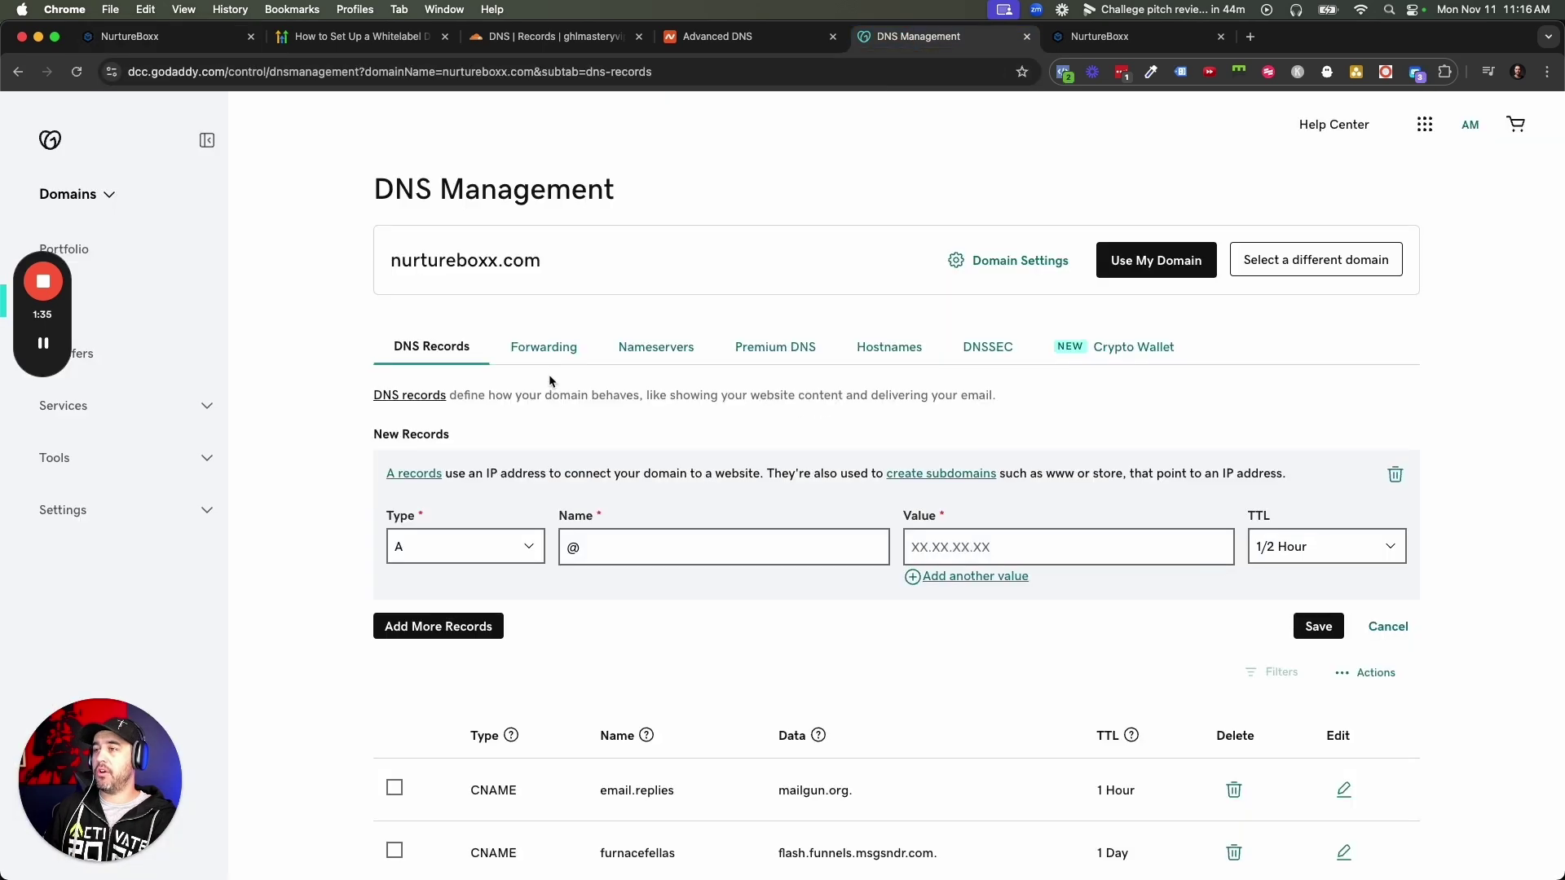
Change the GoDaddy record to type CNAME with the name demo1.
left_click(528, 545)
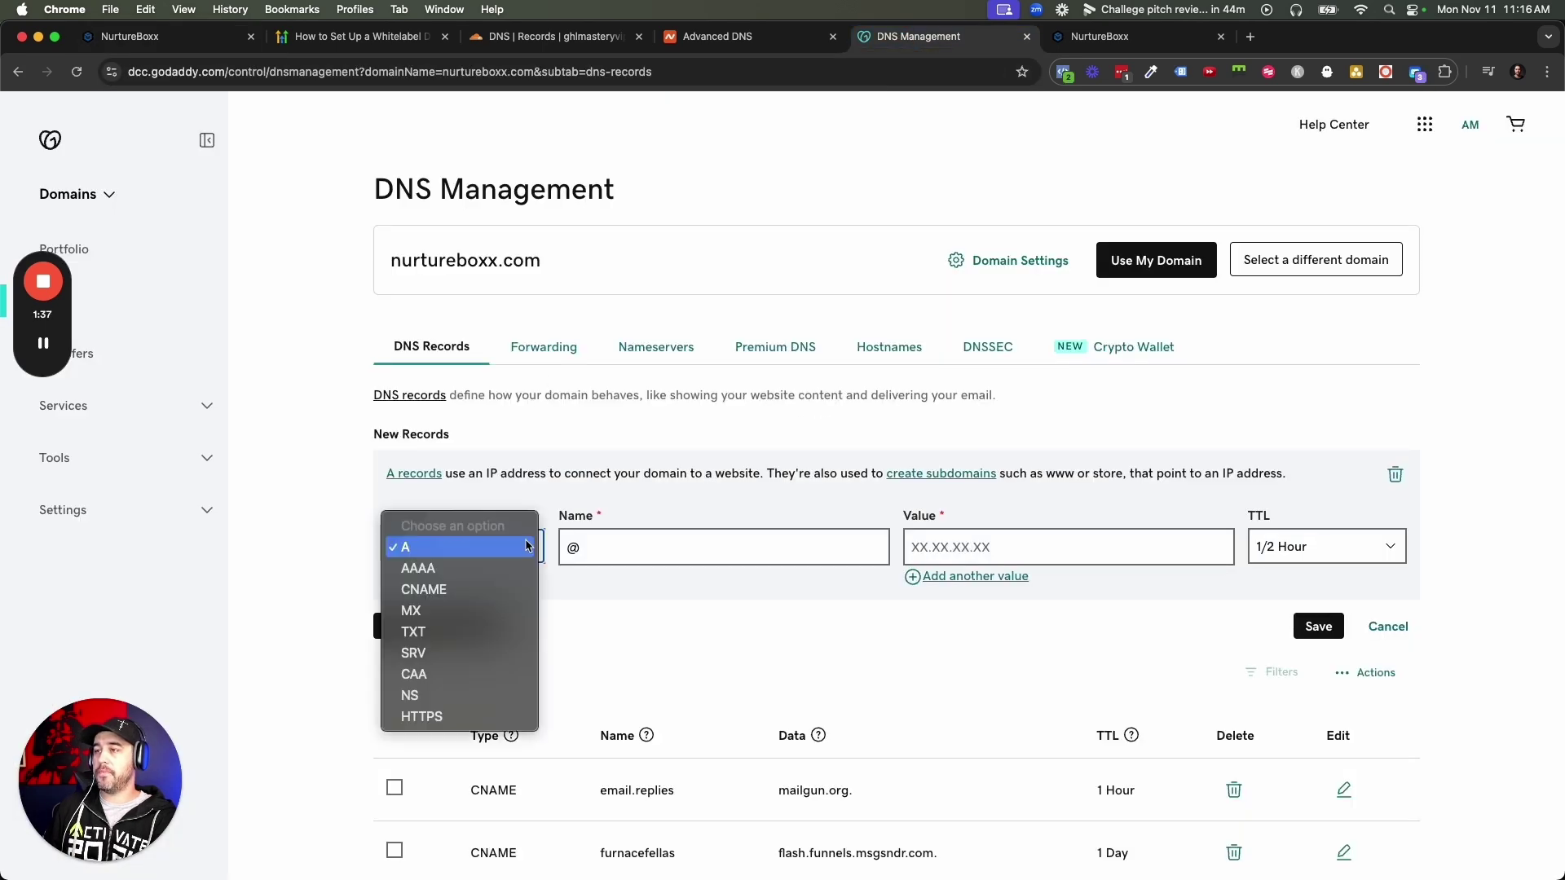
left_click(472, 590)
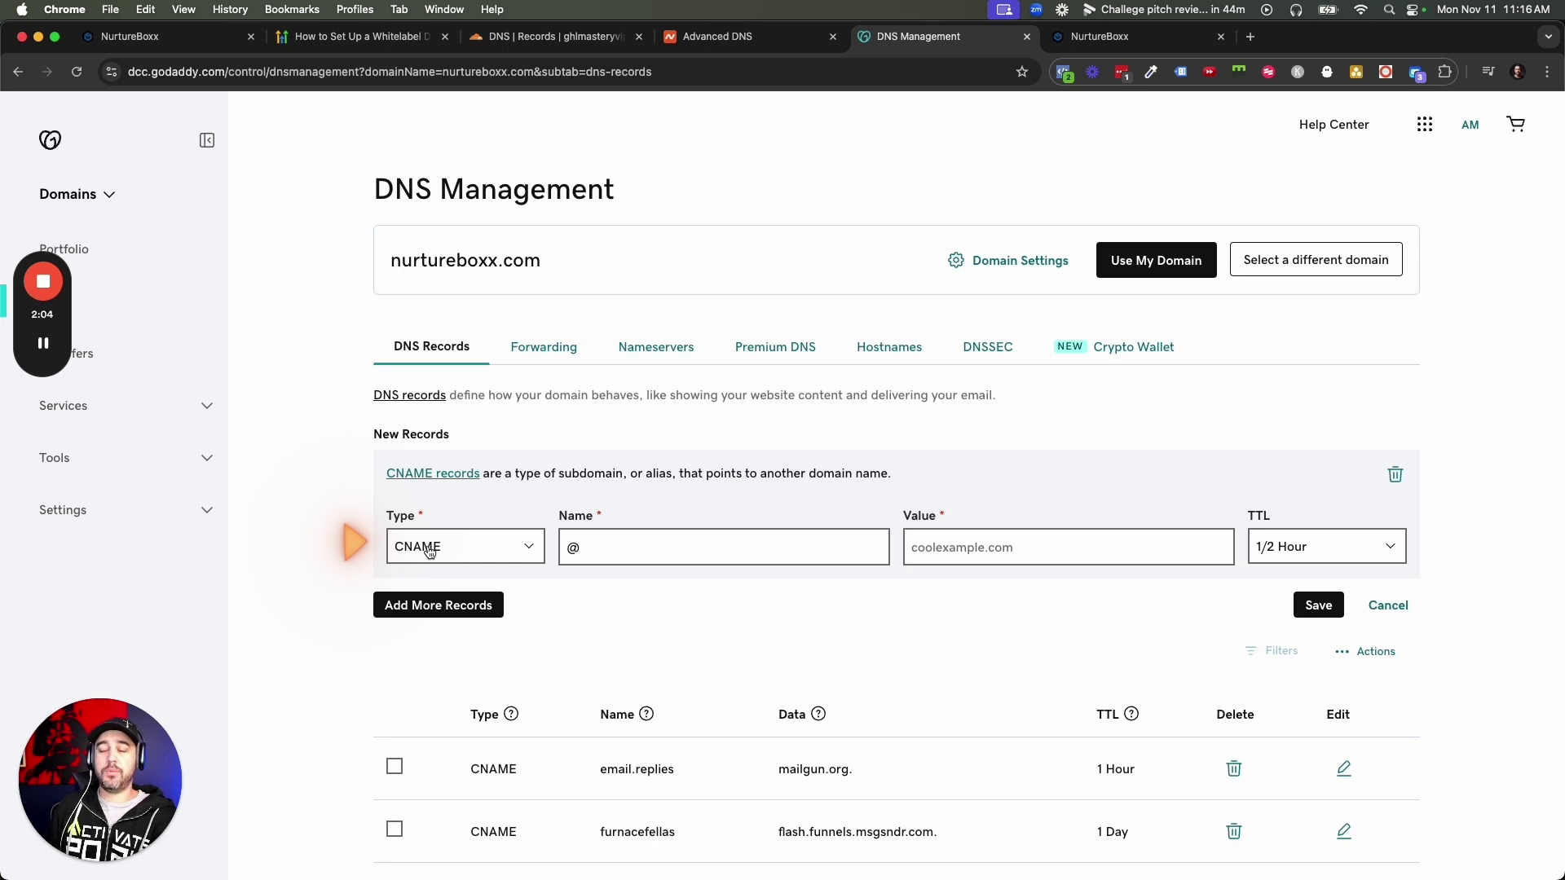
left_click(522, 550)
type("demo1")
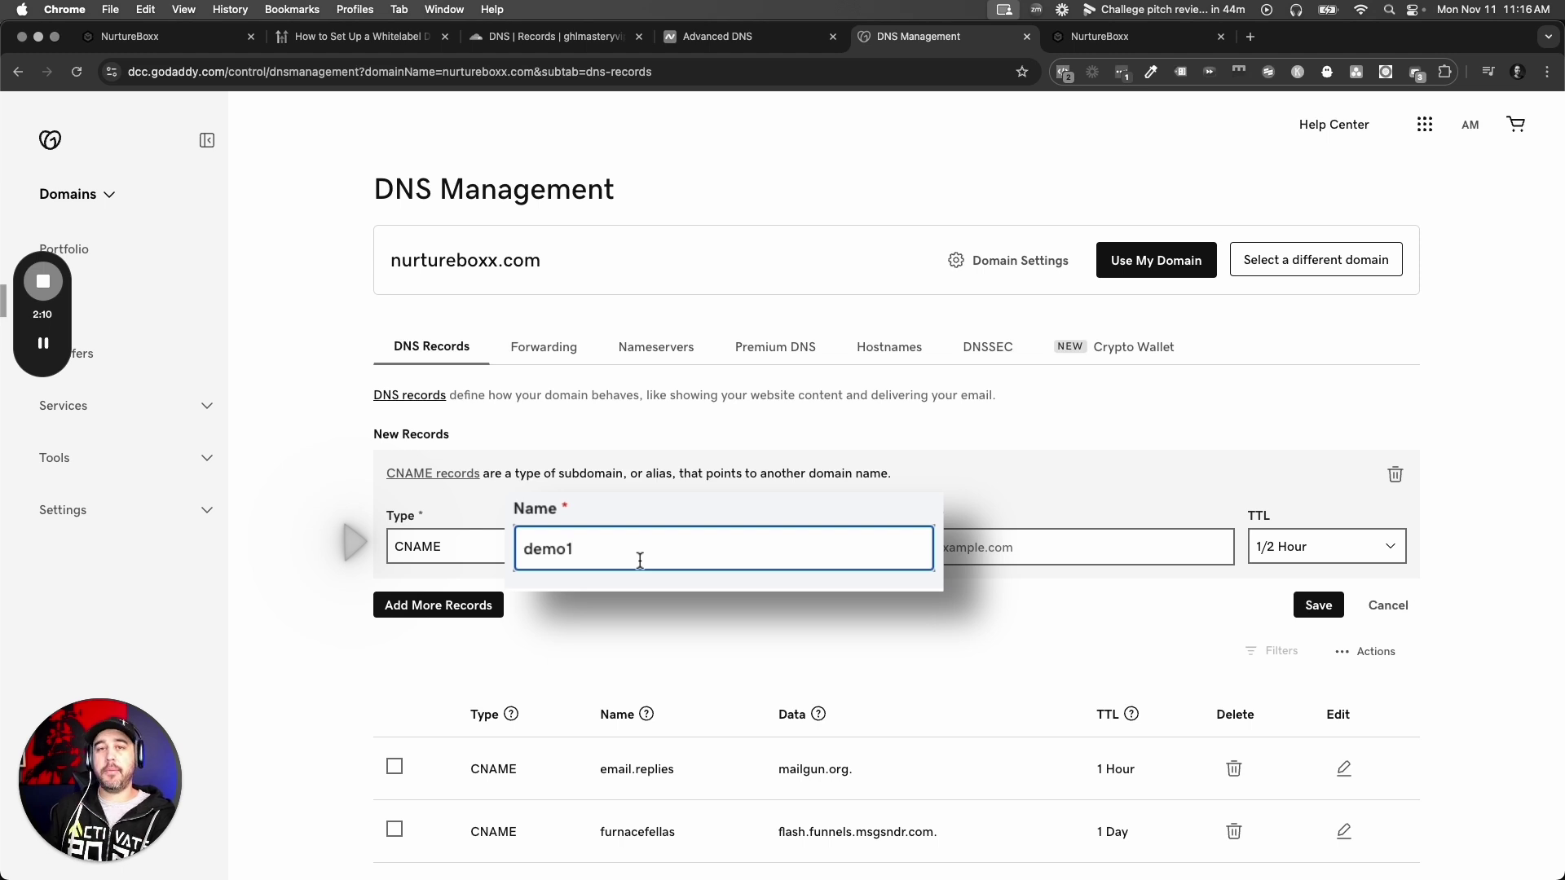
Paste sites.ludicrous.cloud as the value, save, and confirm the DNS update.
left_click(893, 536)
left_click(896, 547)
key("super+v")
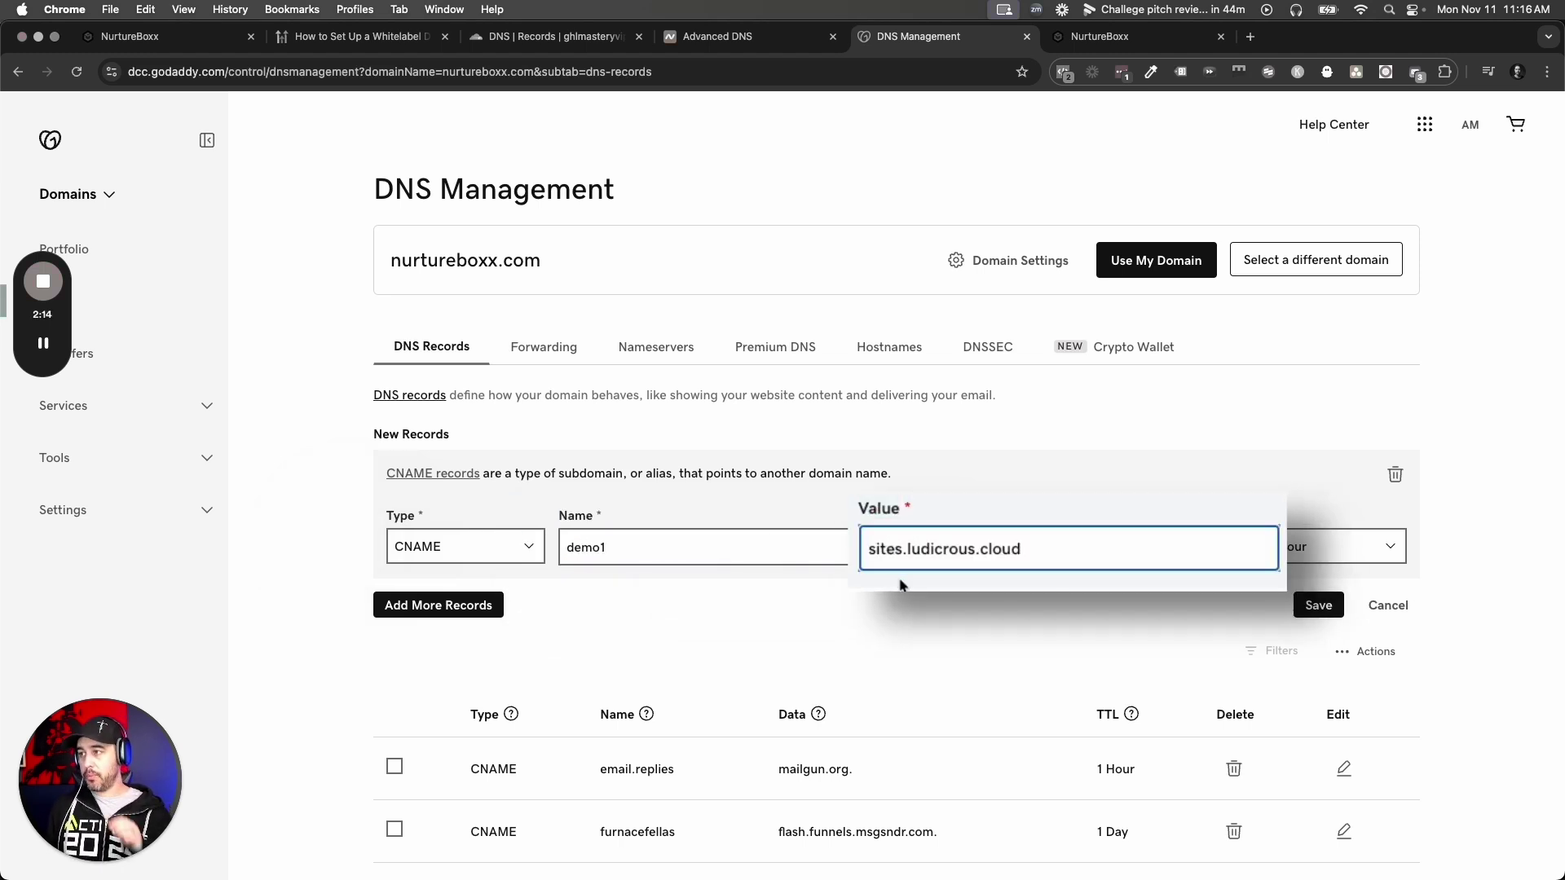
left_click_drag(1054, 549, 863, 560)
left_click(827, 597)
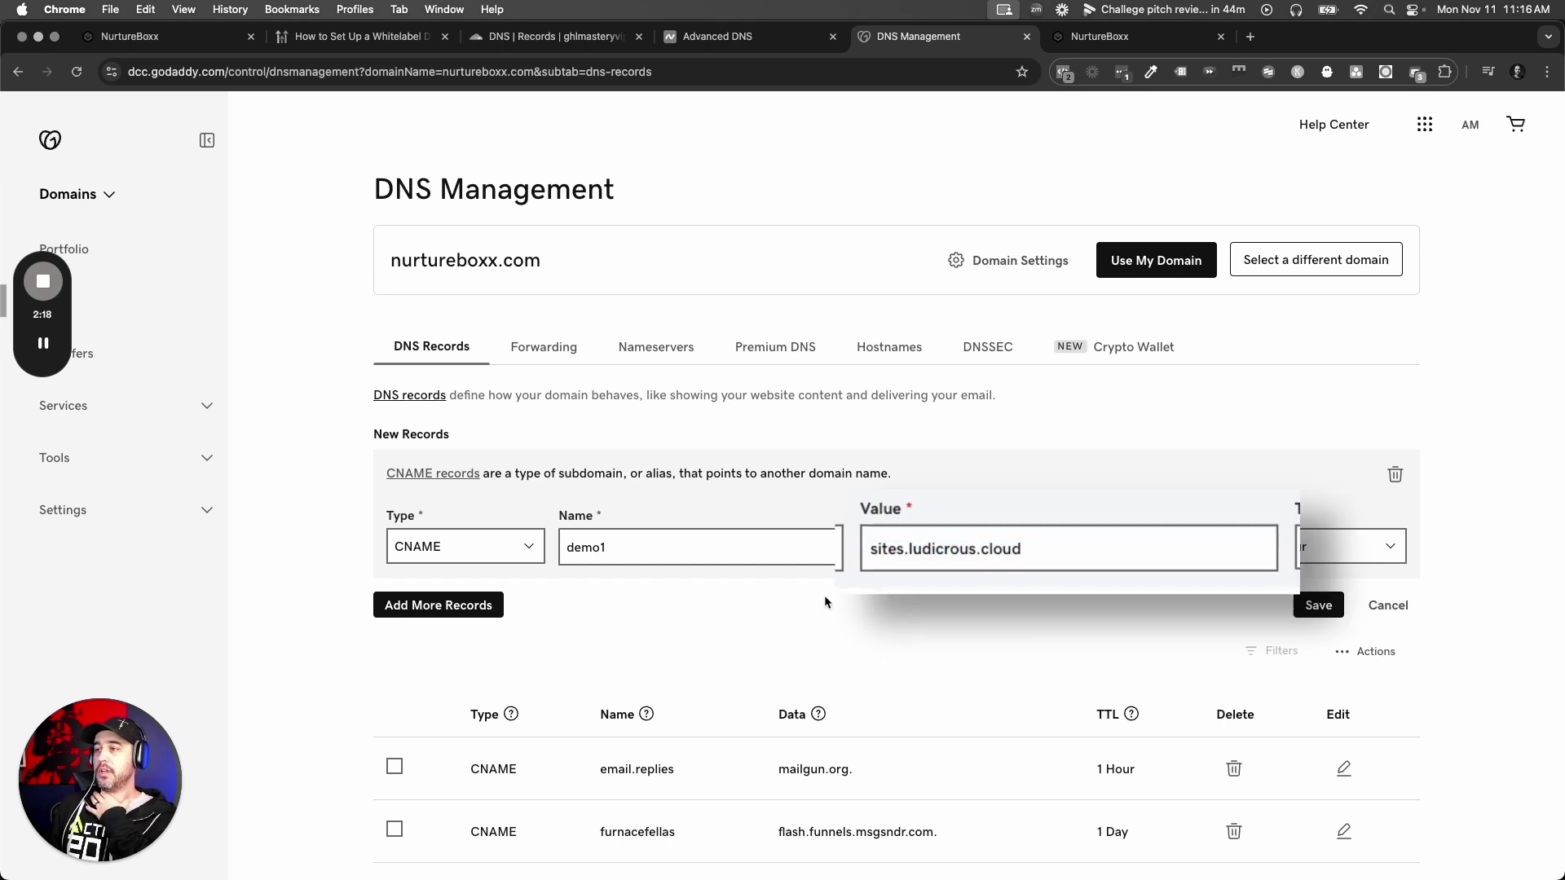
left_click(1299, 603)
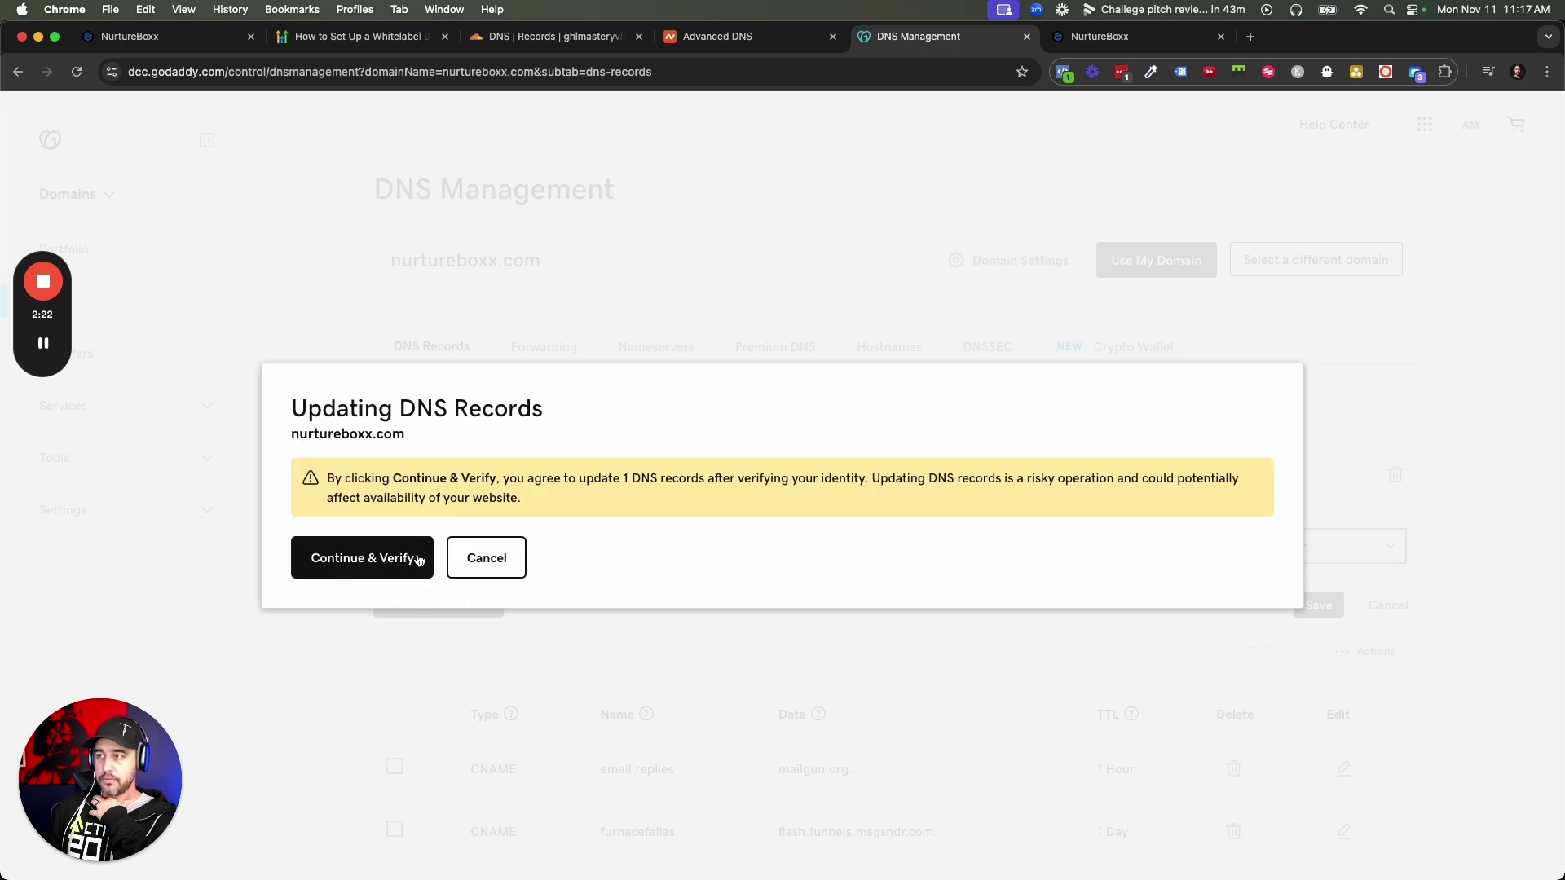
left_click(363, 560)
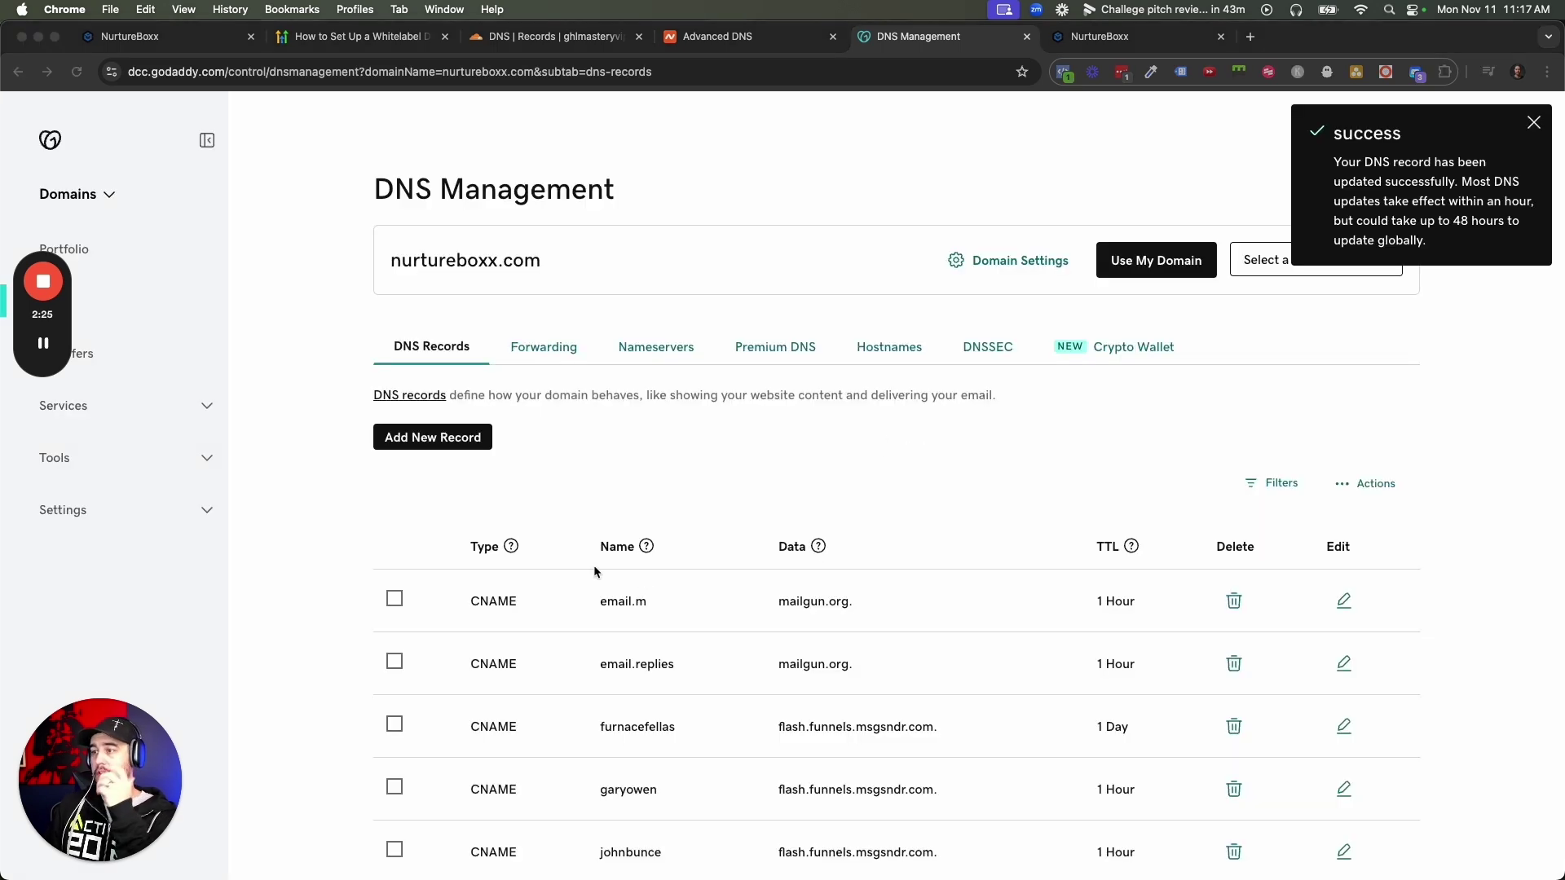
Request verification of the demo1.joinghlmastery.com DNS records in NurtureBoxx.
left_click(195, 36)
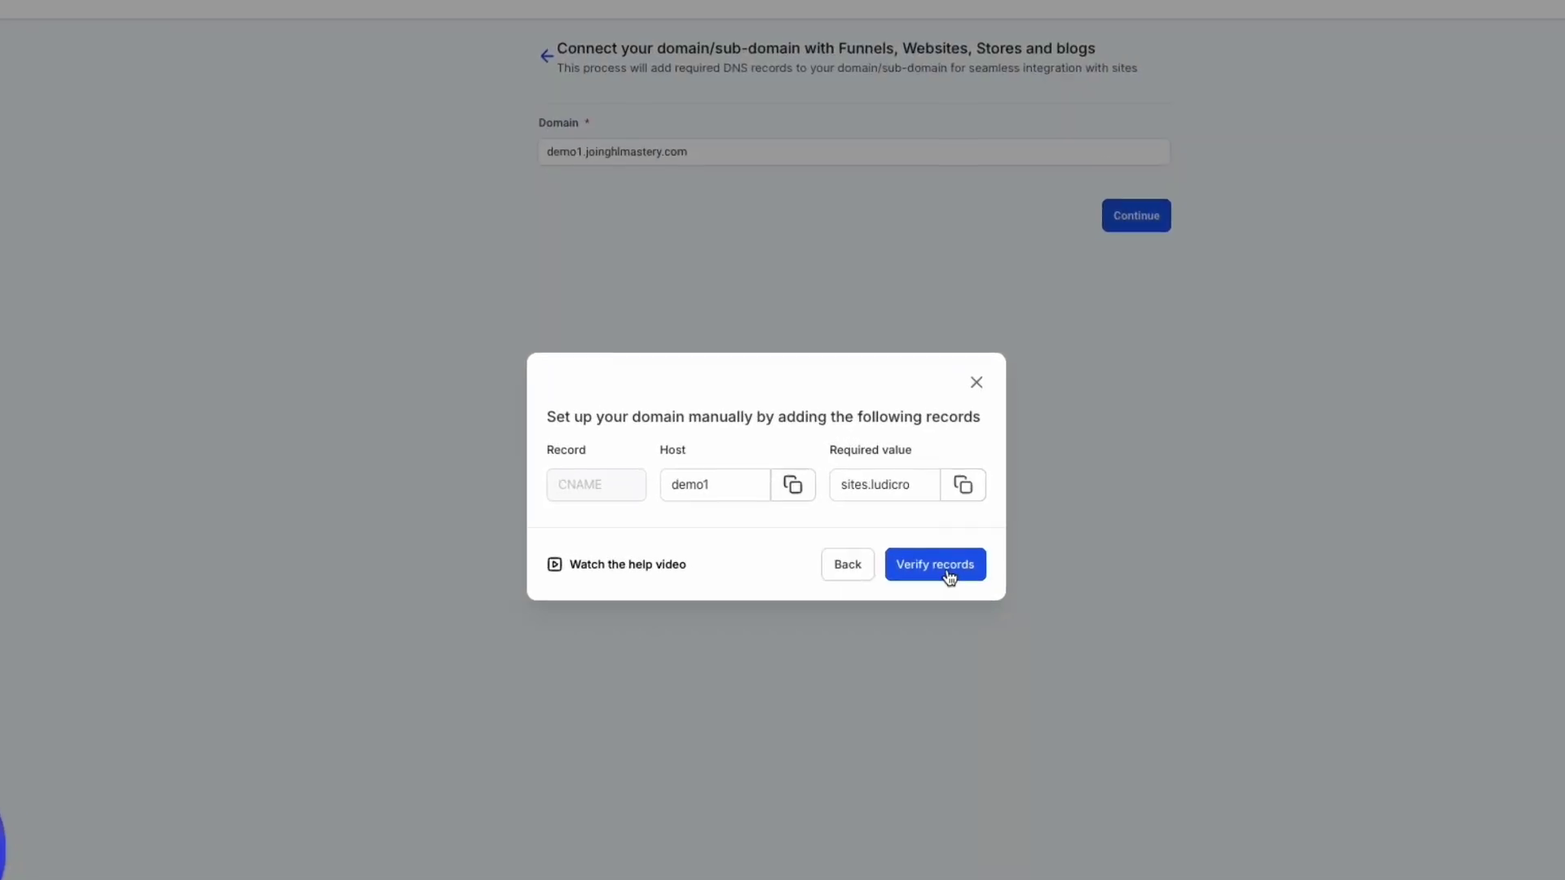
left_click(949, 576)
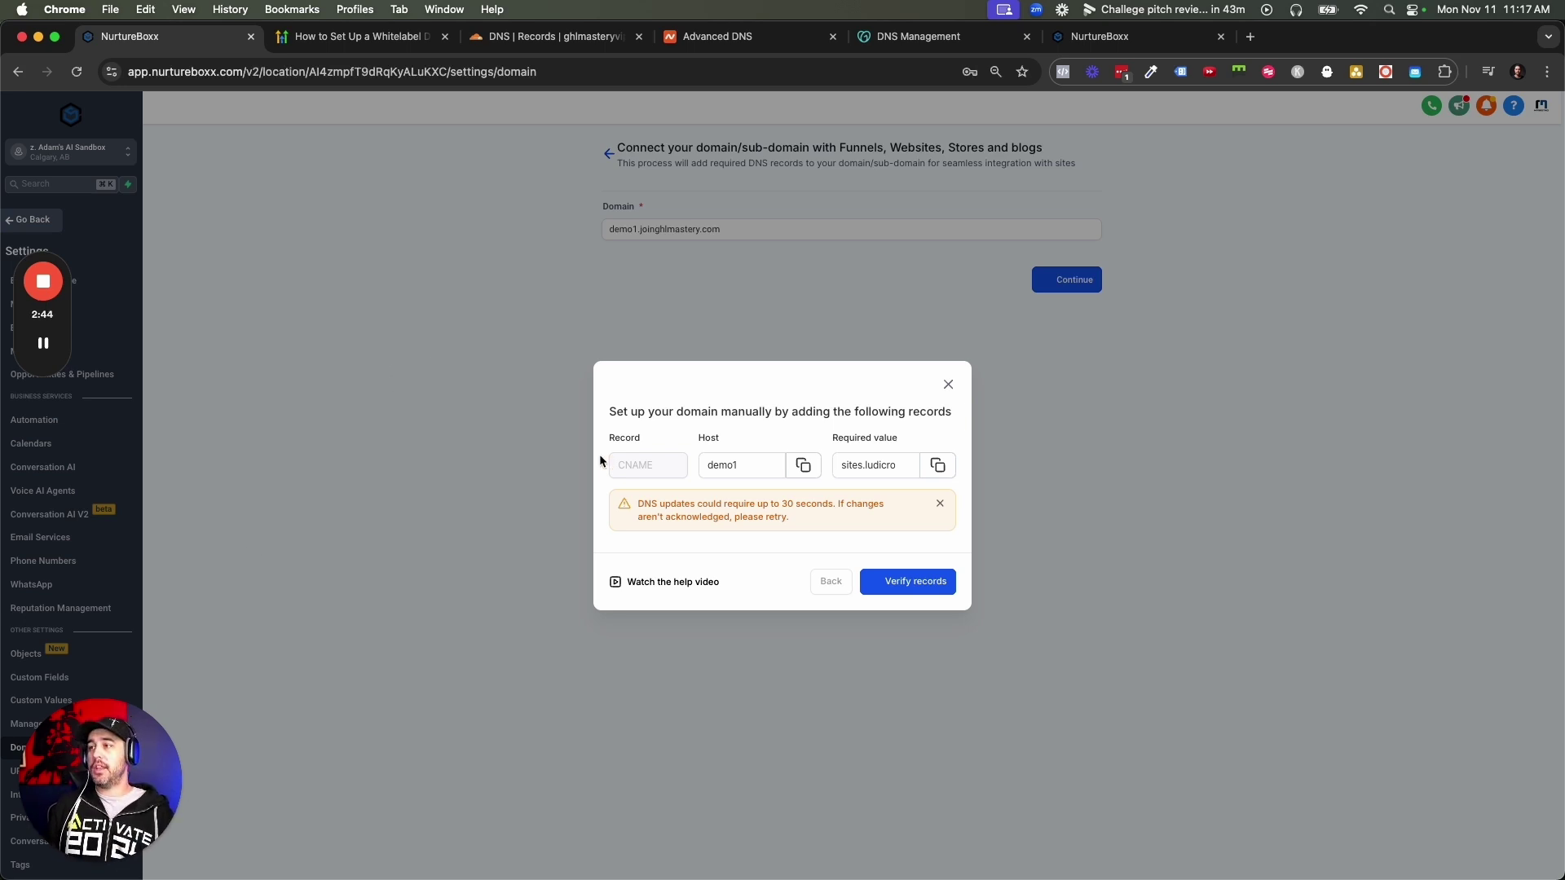
Back in GoDaddy, add another DNS record and set its type to MX.
left_click(891, 39)
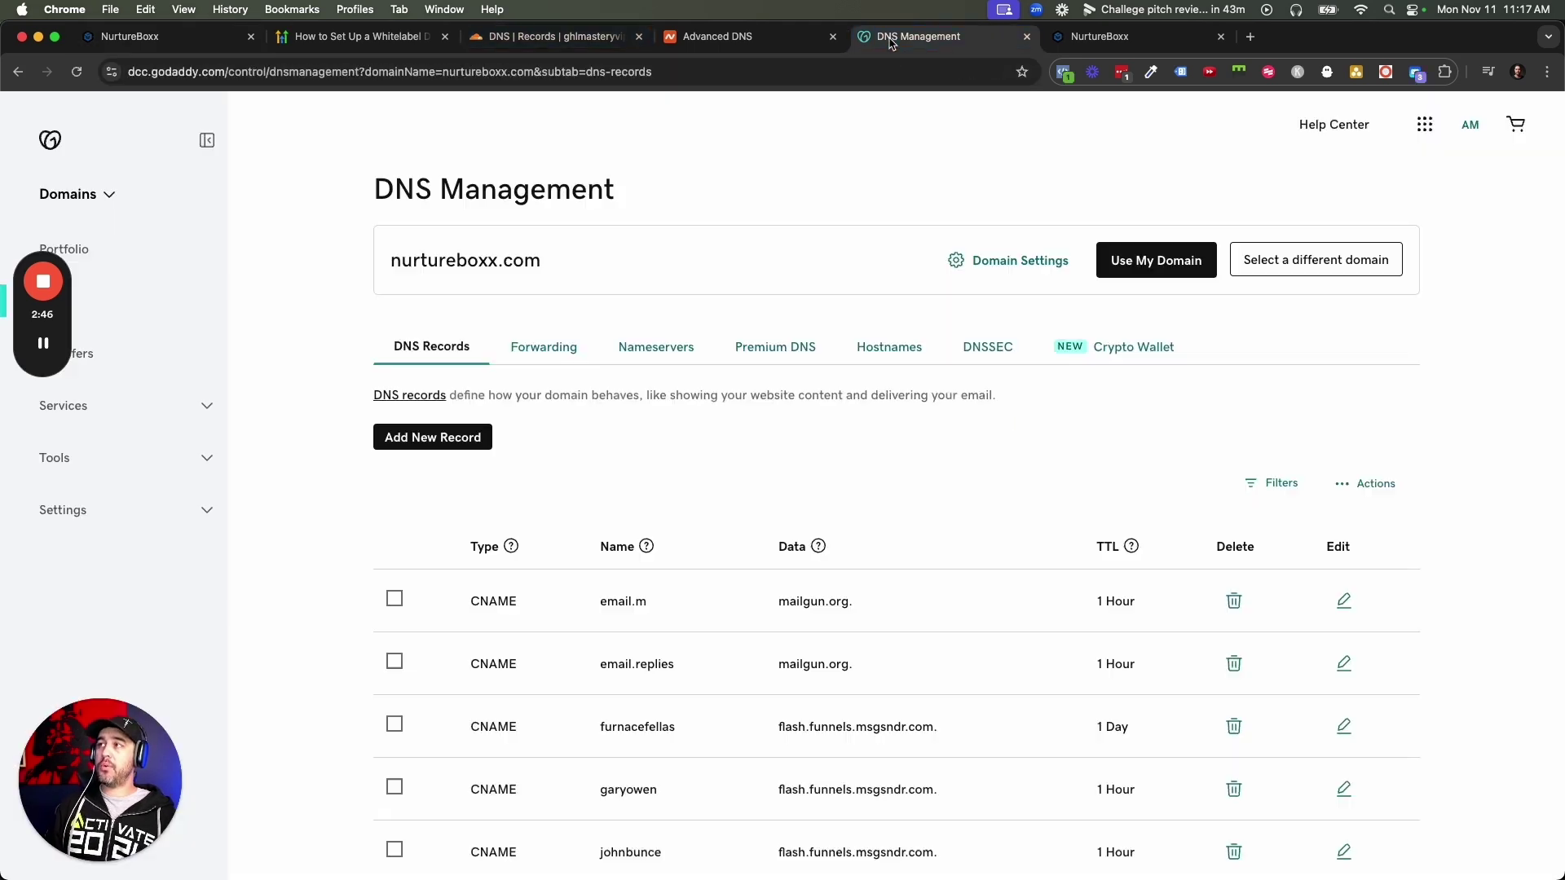
left_click(433, 437)
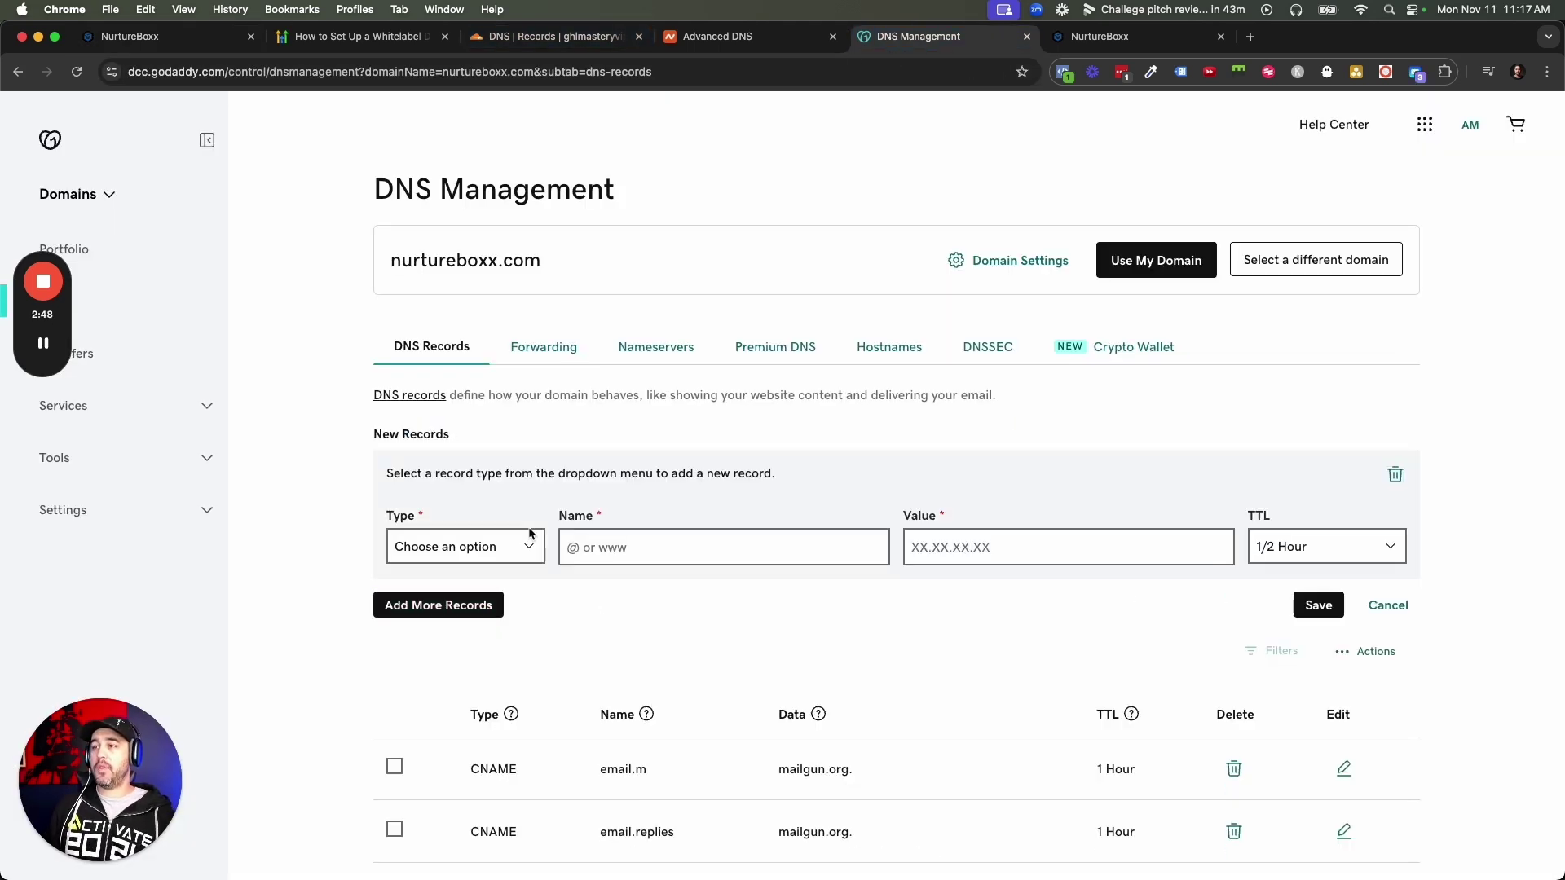
left_click(528, 540)
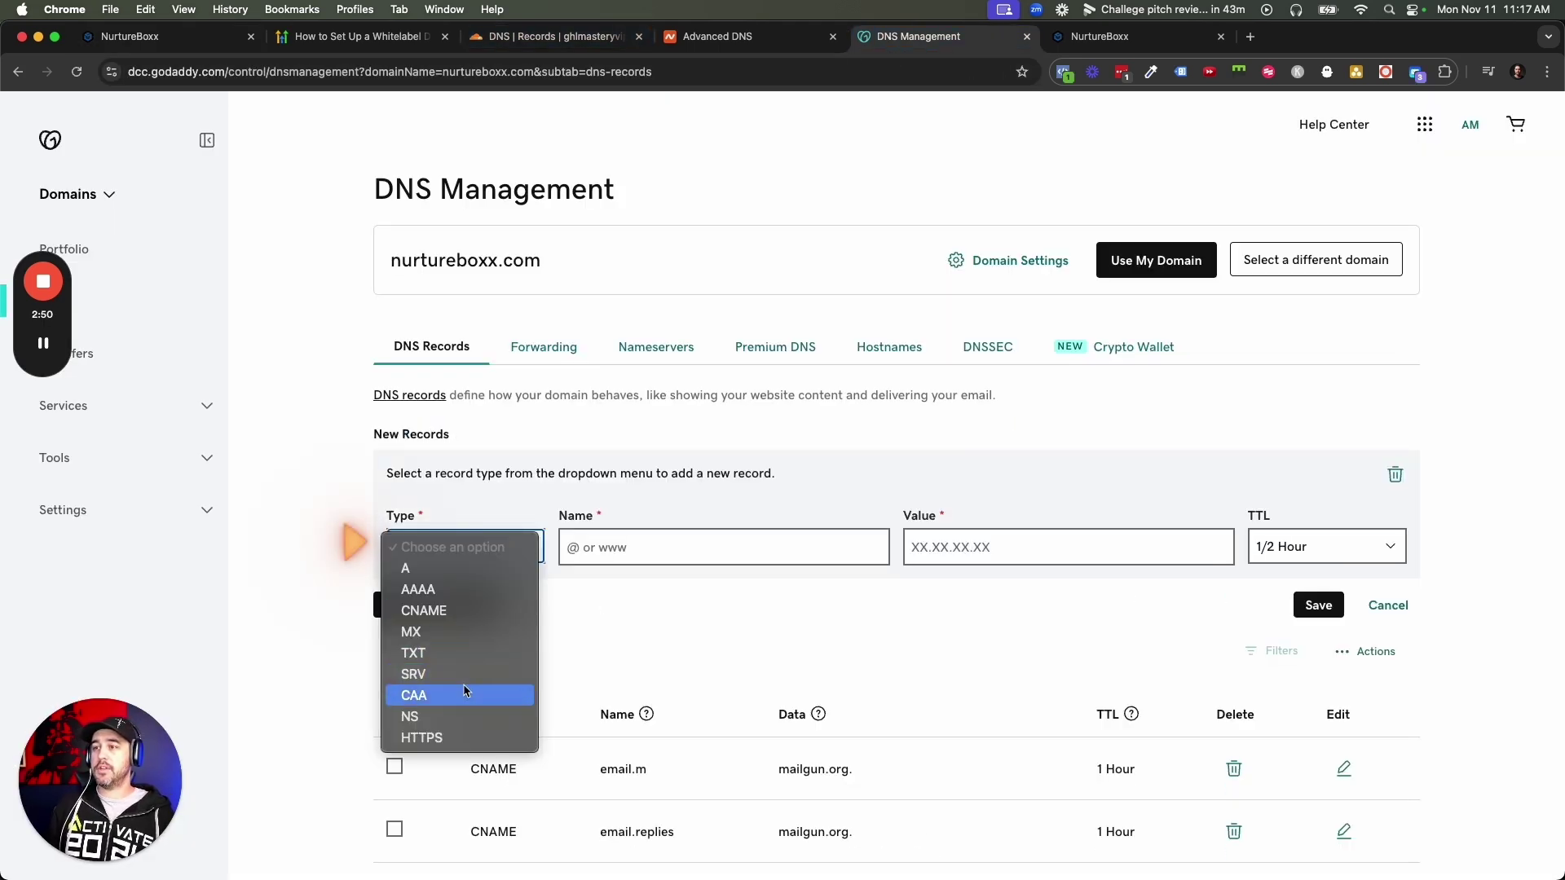
left_click(522, 633)
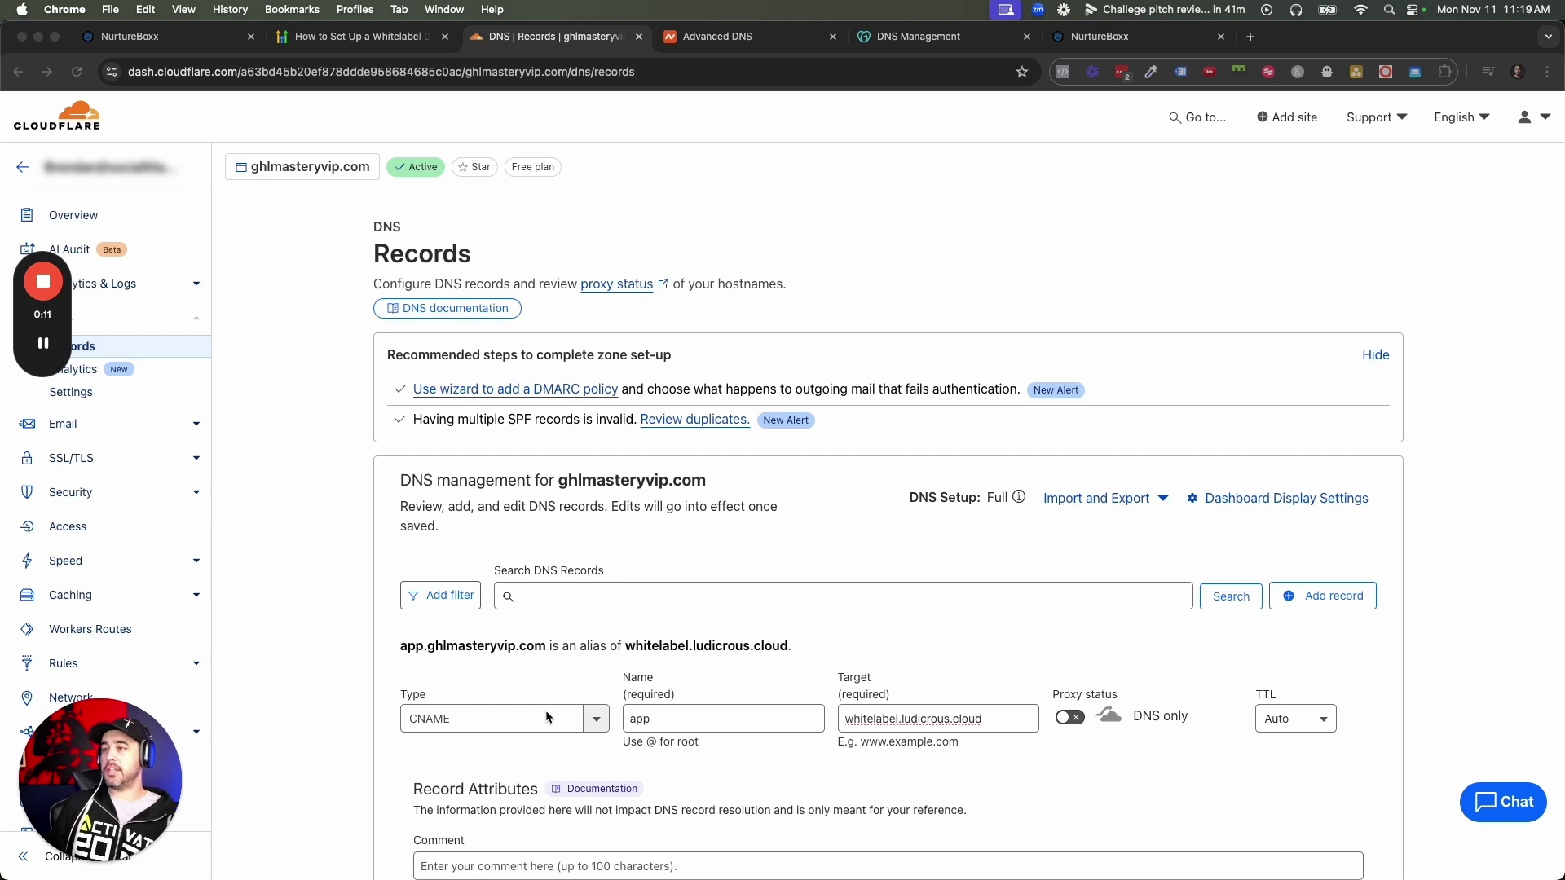
Review Cloudflare's app CNAME record targeting whitelabel.ludicrous.cloud, leaving it unchanged.
scroll(660, 619, "down", 3)
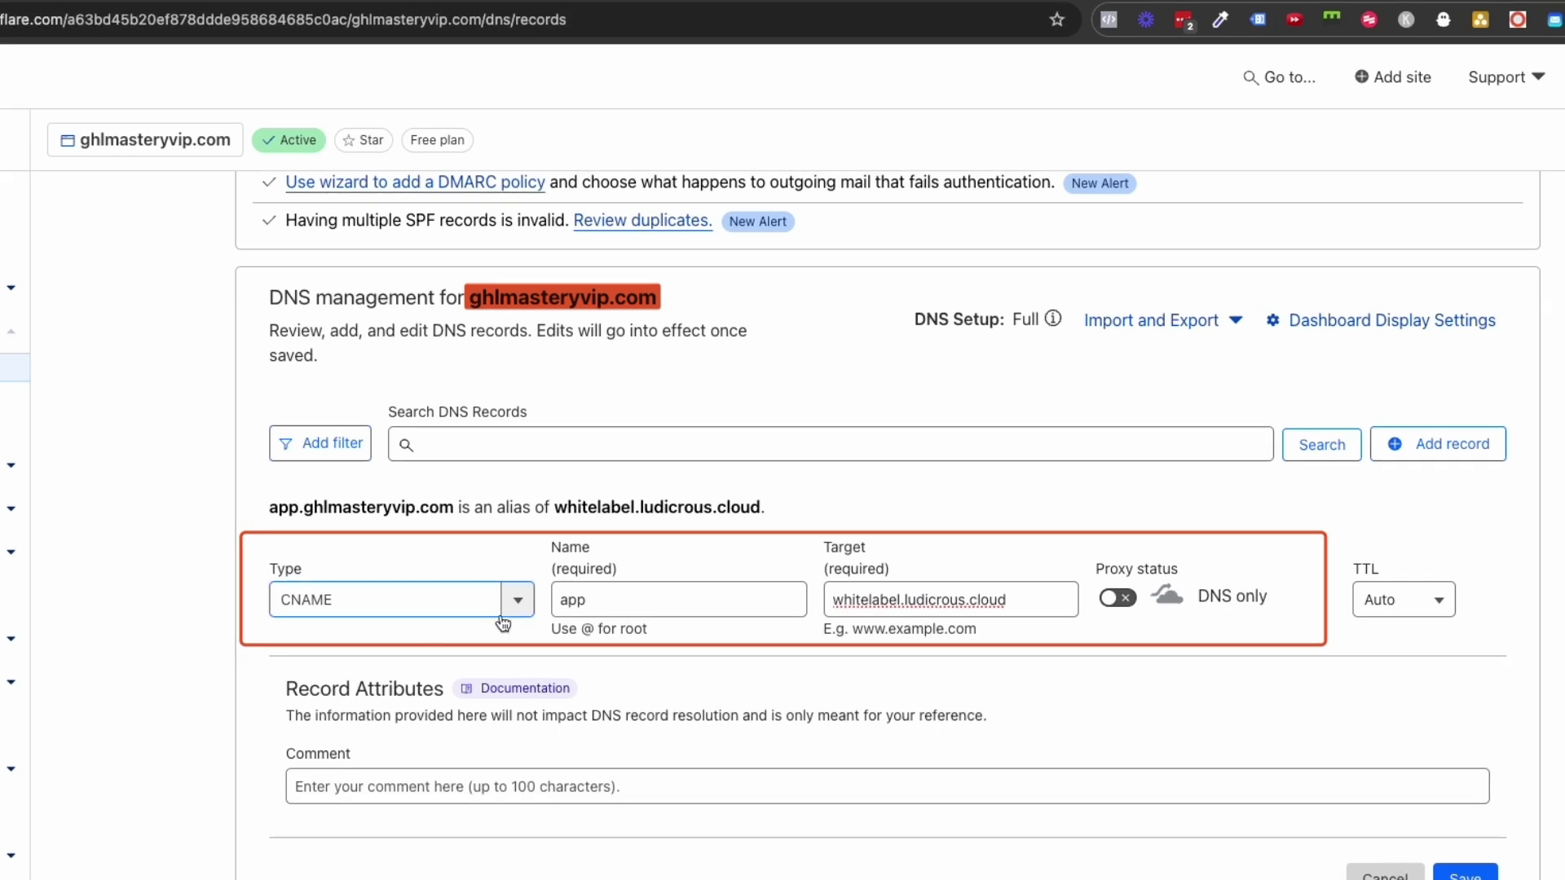
left_click(503, 617)
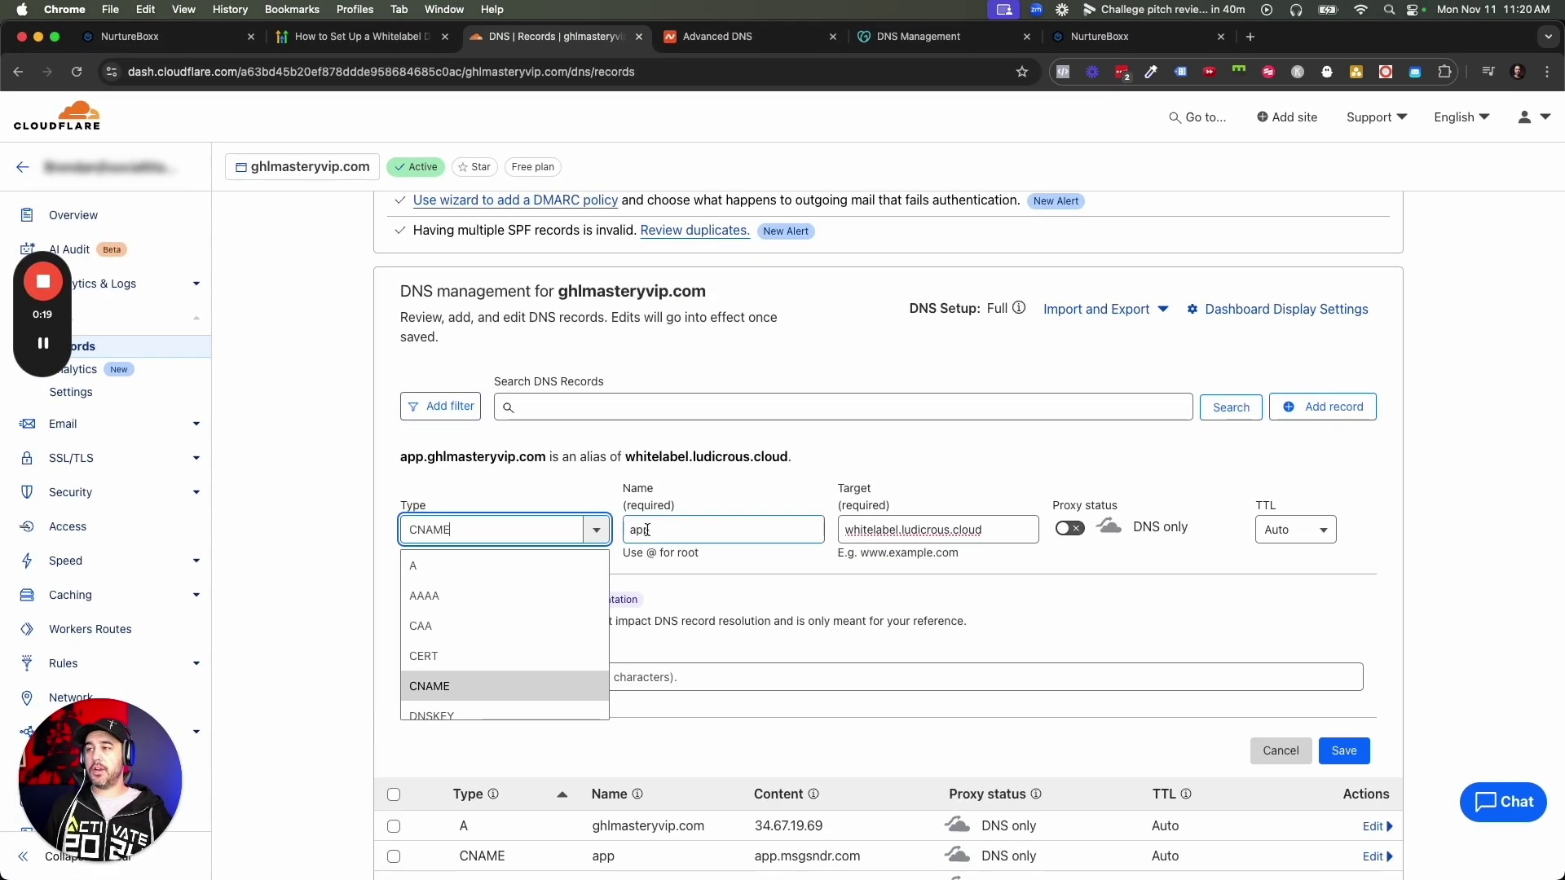
double_click(646, 530)
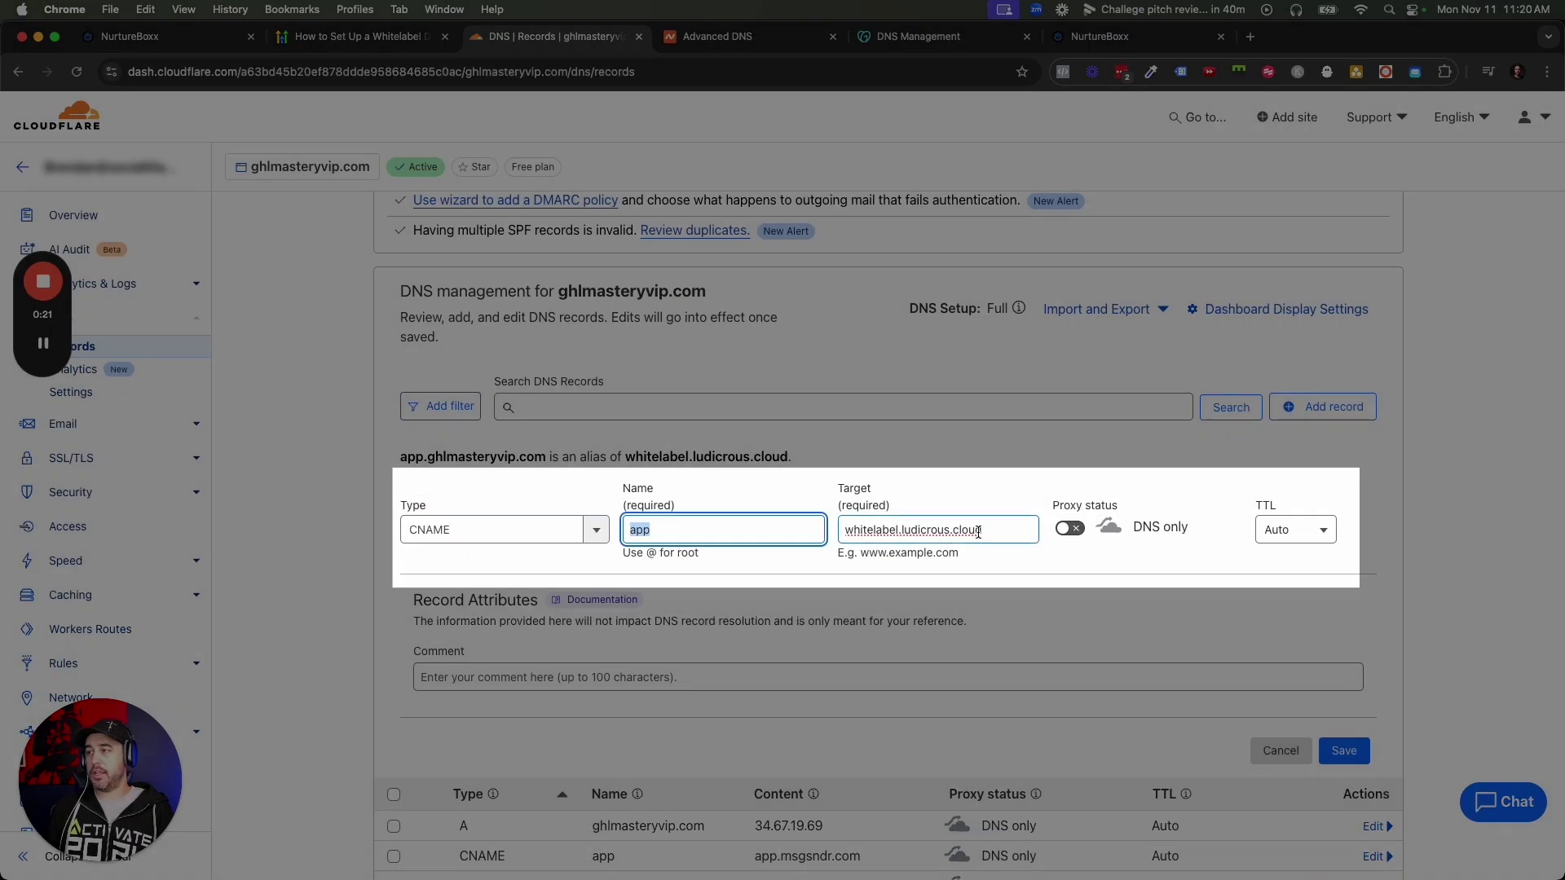
double_click(978, 531)
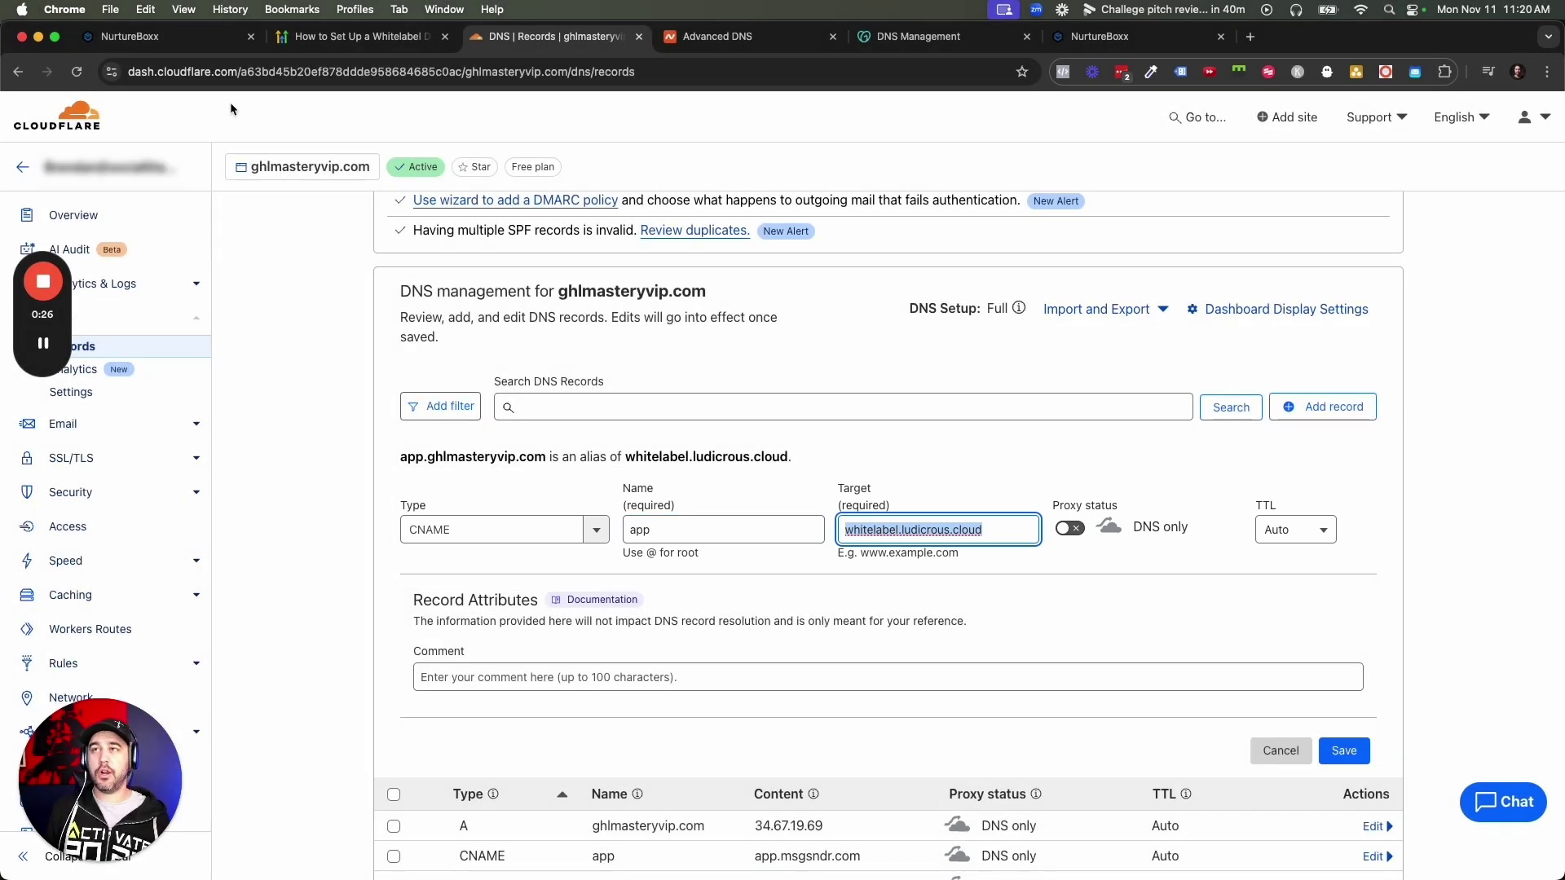
Return to NurtureBoxx Domains and enter demo.ghlmasteryvip.com as a new domain.
left_click(210, 50)
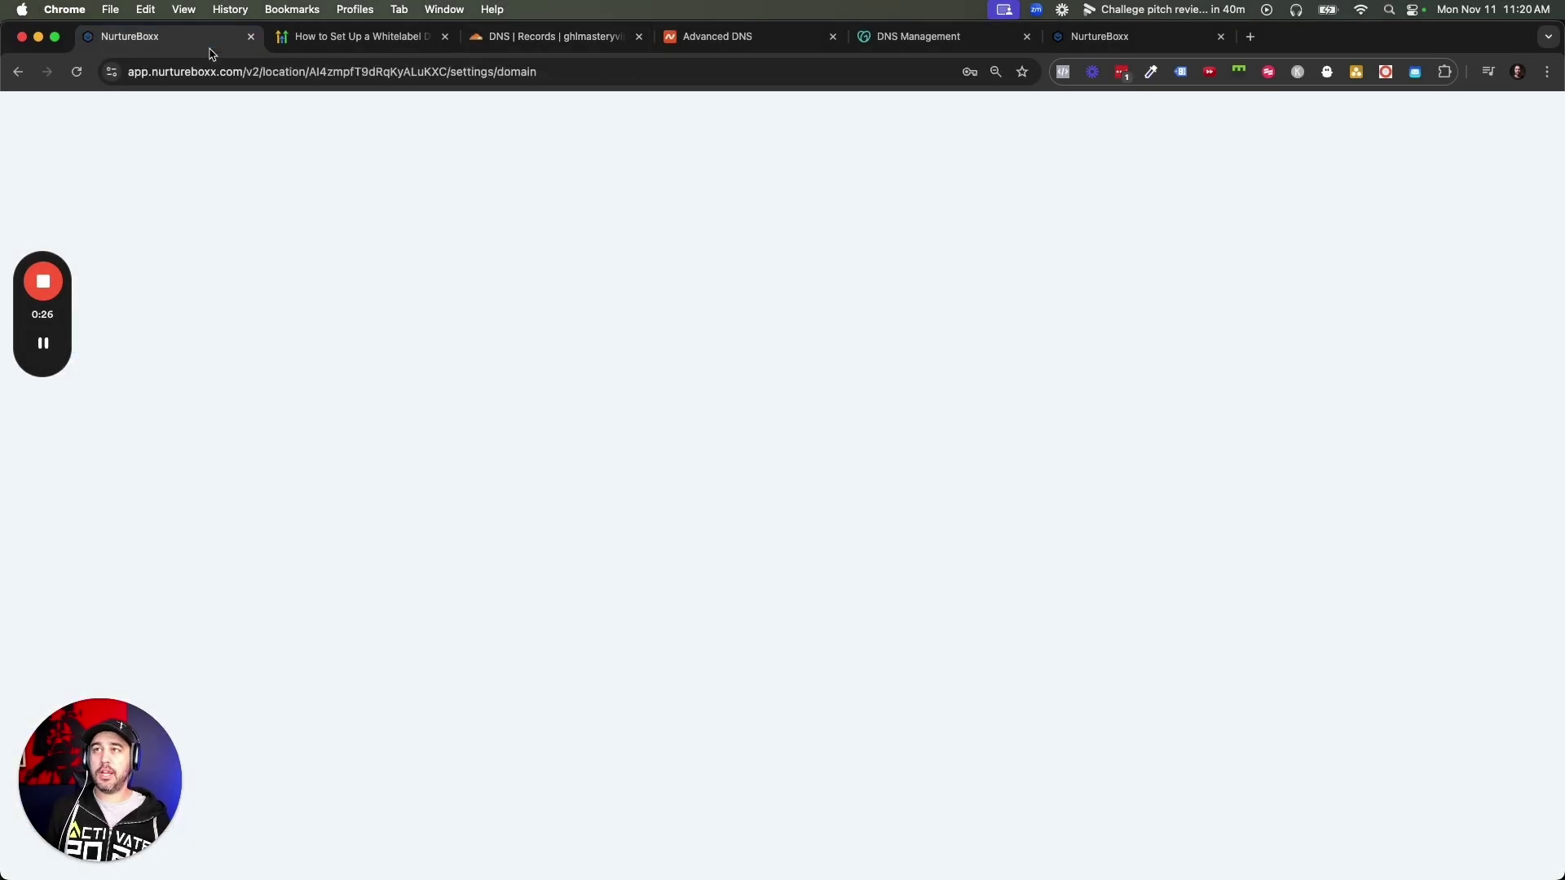
left_click(948, 373)
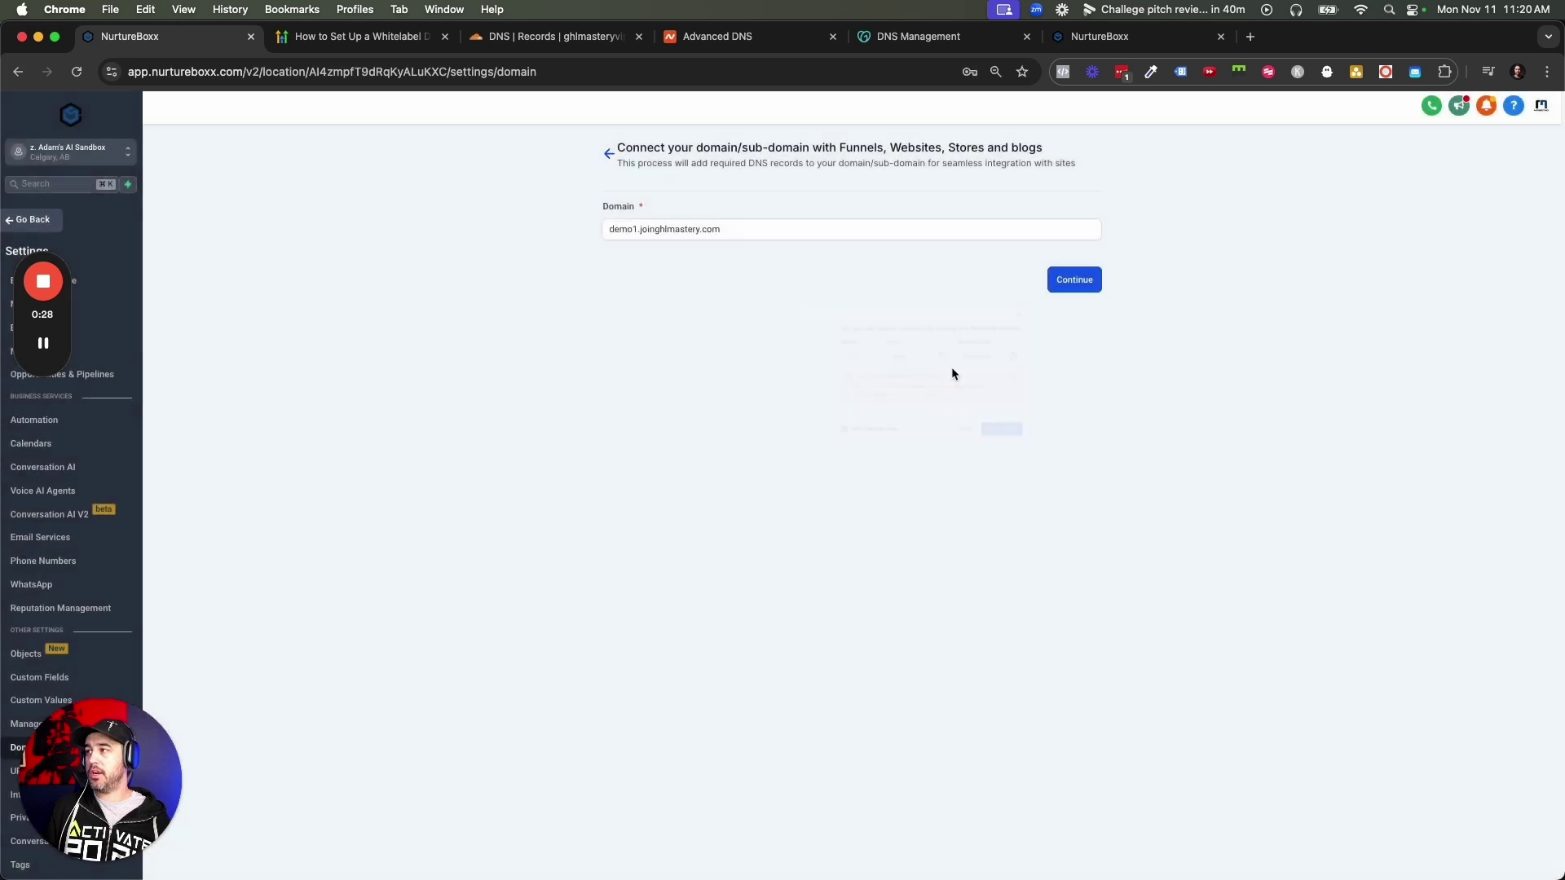
left_click(609, 153)
left_click(1480, 151)
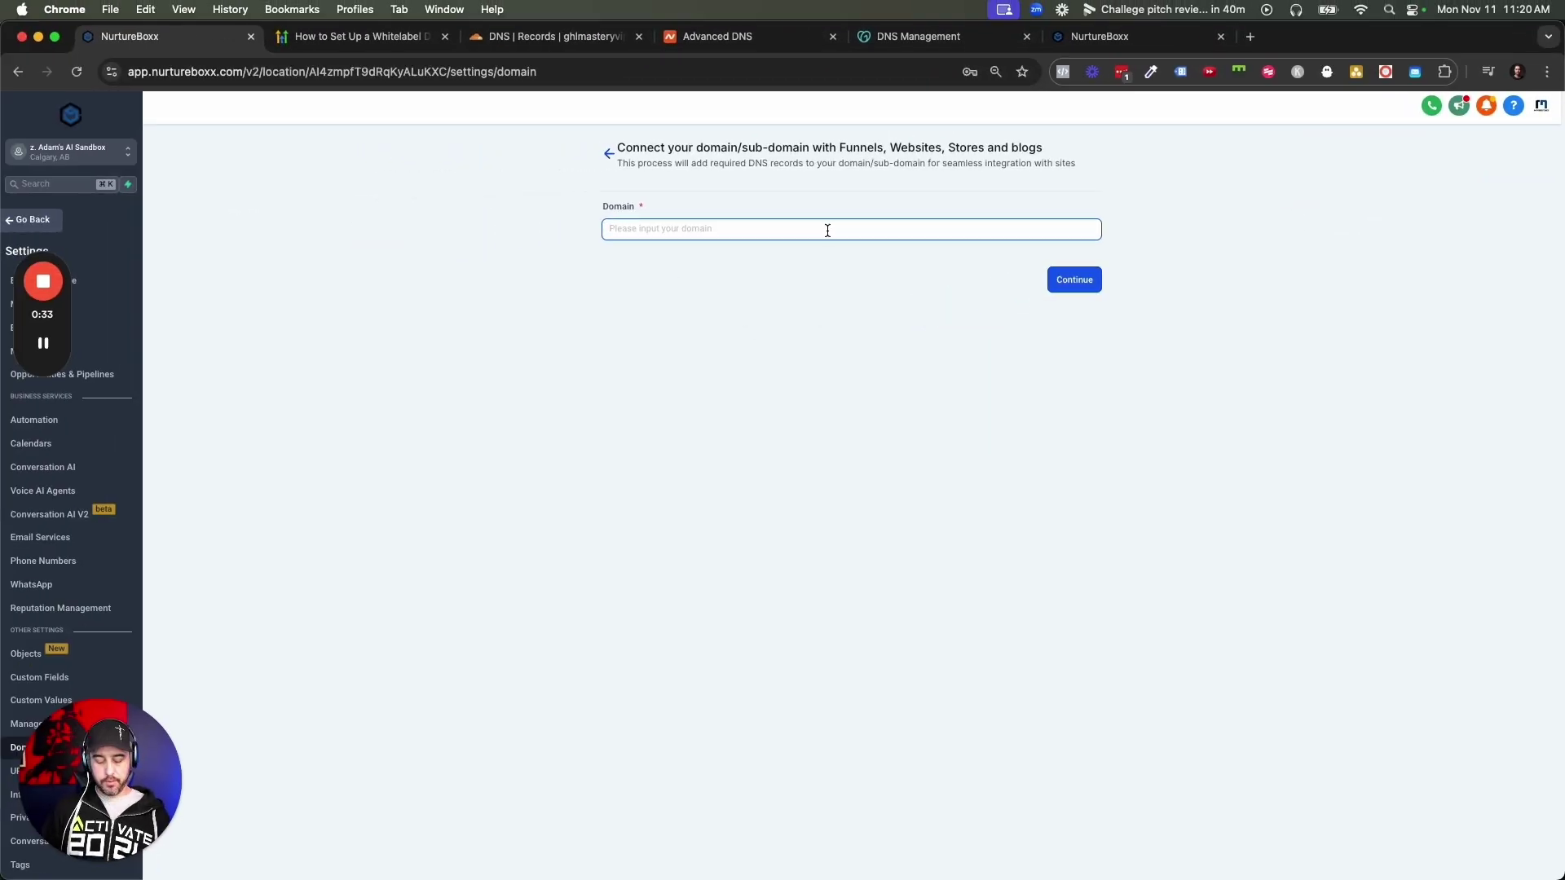
type("demo.")
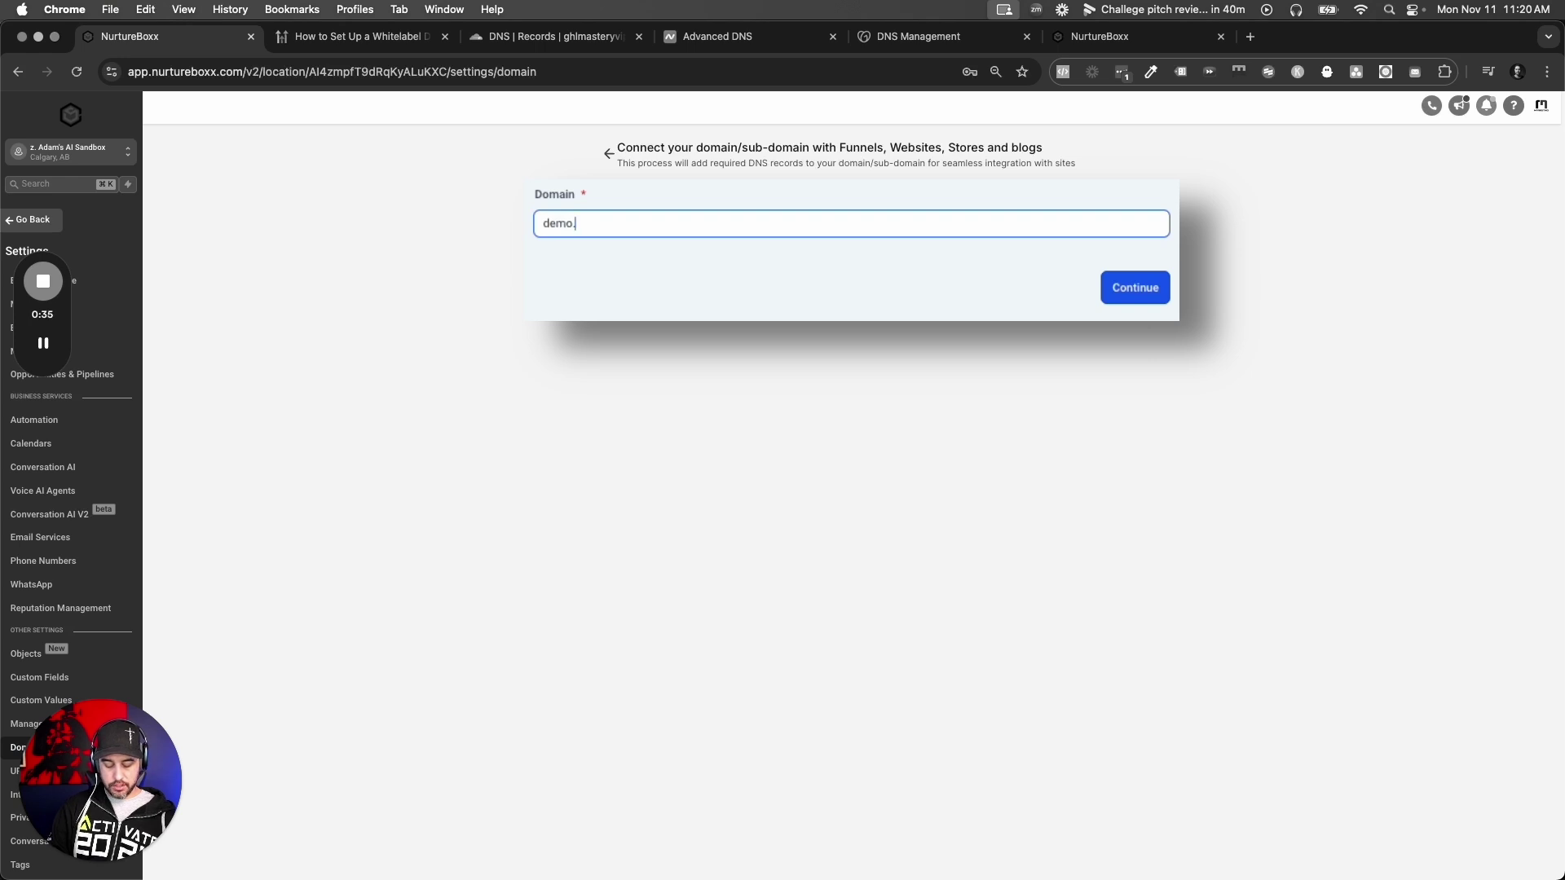
type("ghlmastery")
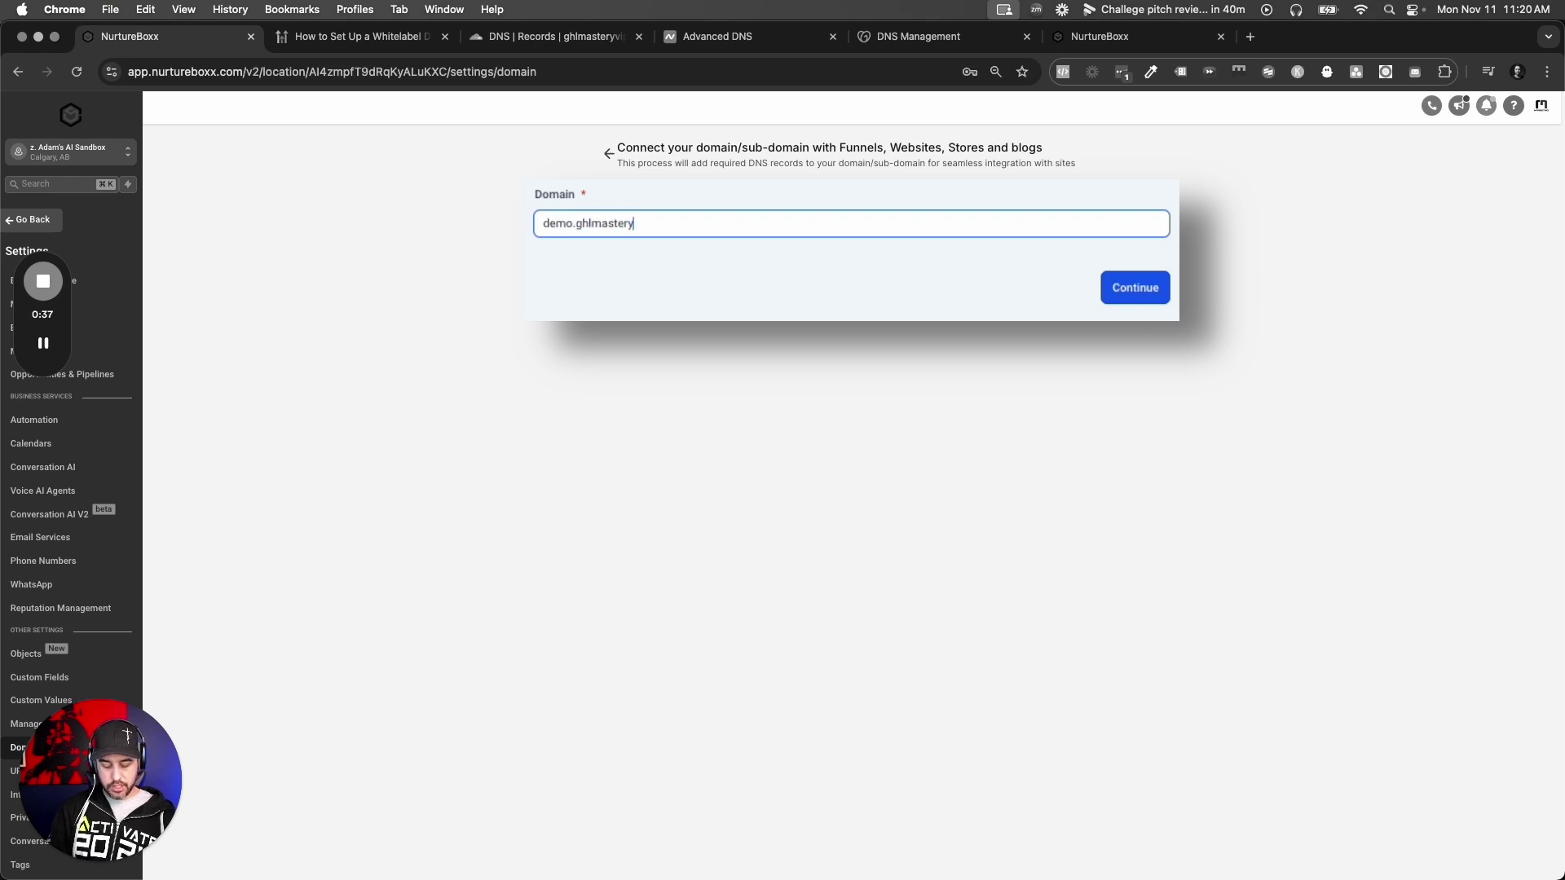
type("vip.com")
Choose manual setup and copy the required CNAME target for host demo.
left_click_drag(797, 222, 542, 224)
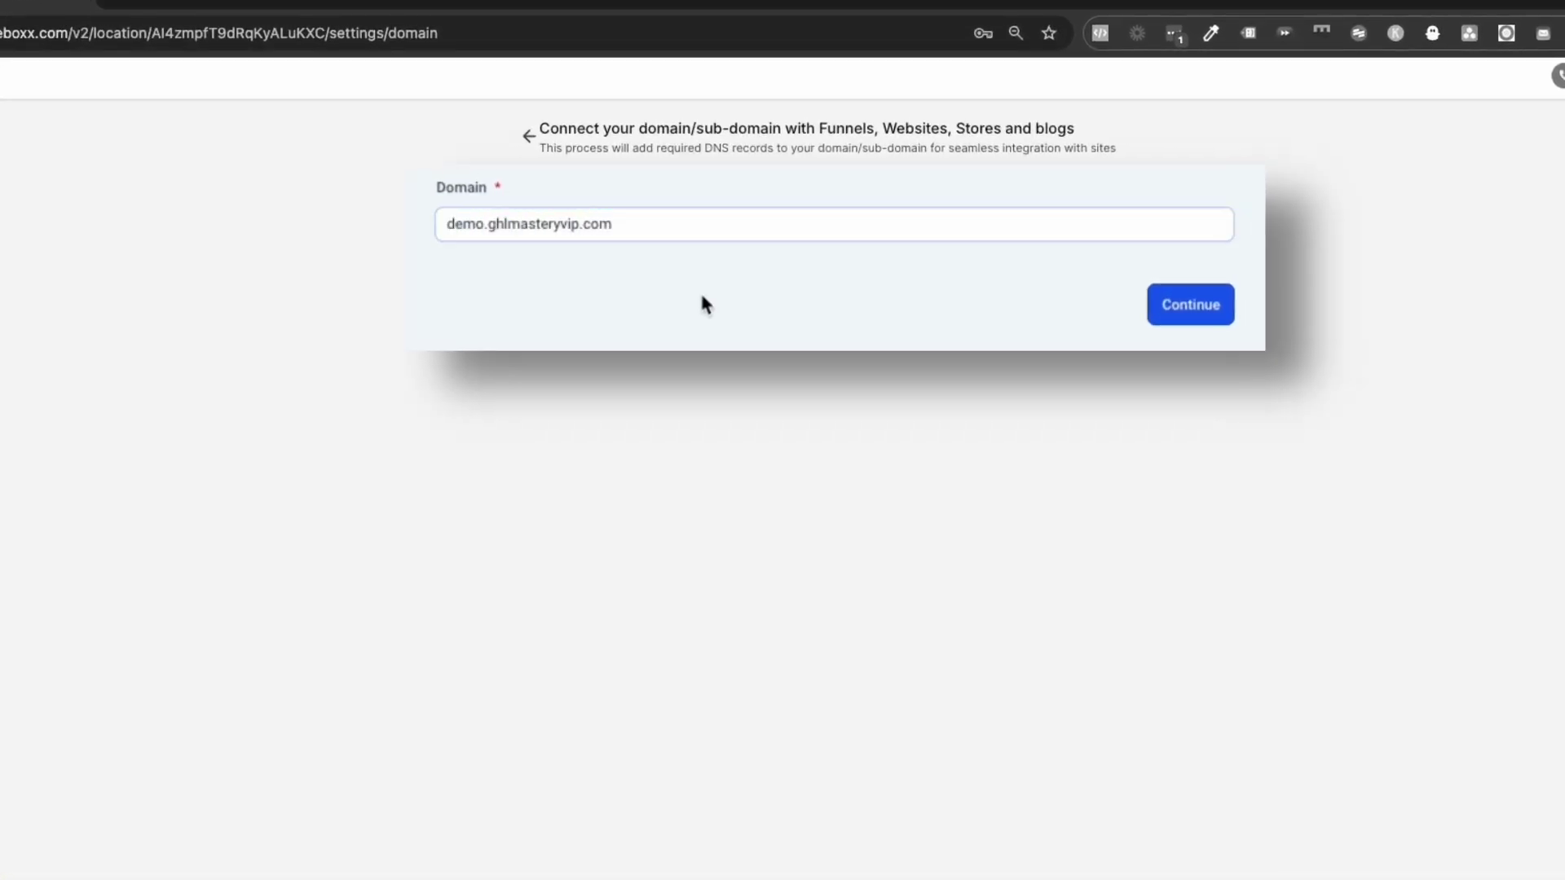
left_click(1182, 305)
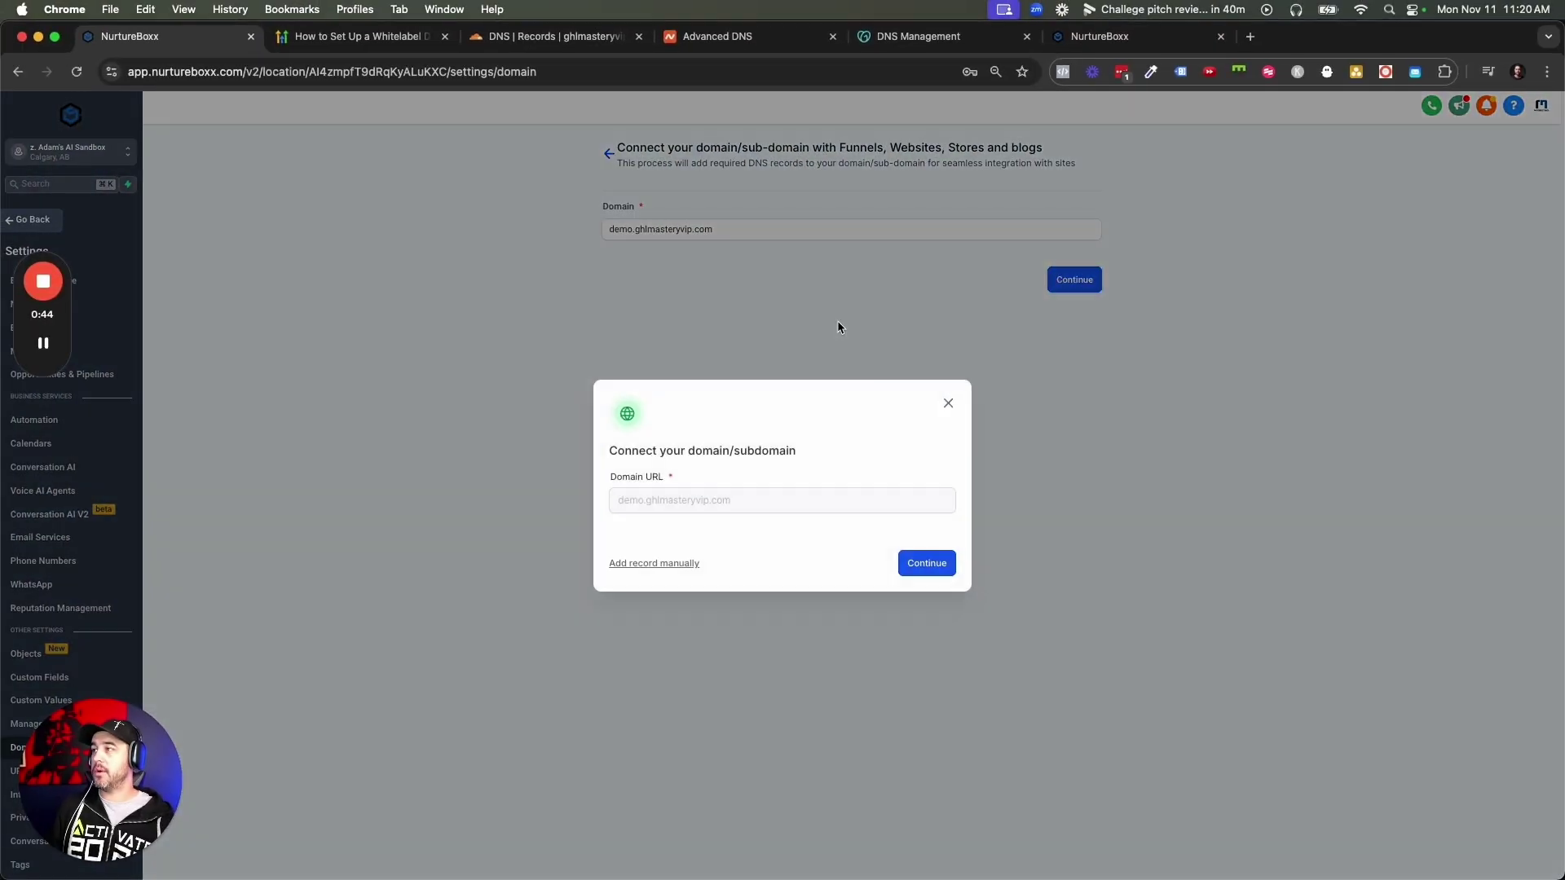
left_click(686, 562)
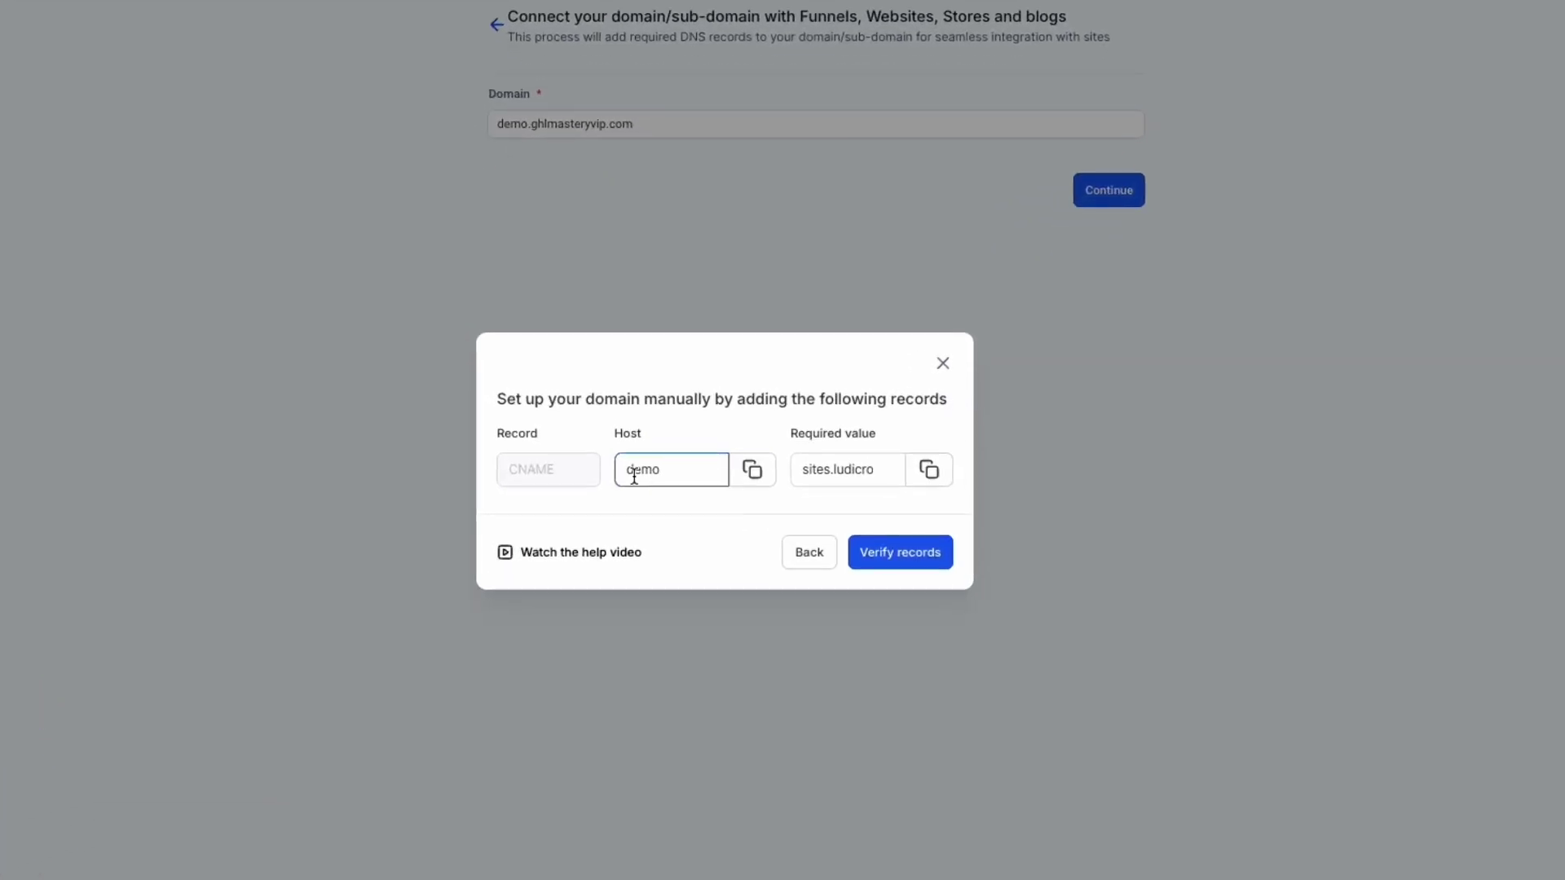
left_click(930, 471)
triple_click(828, 473)
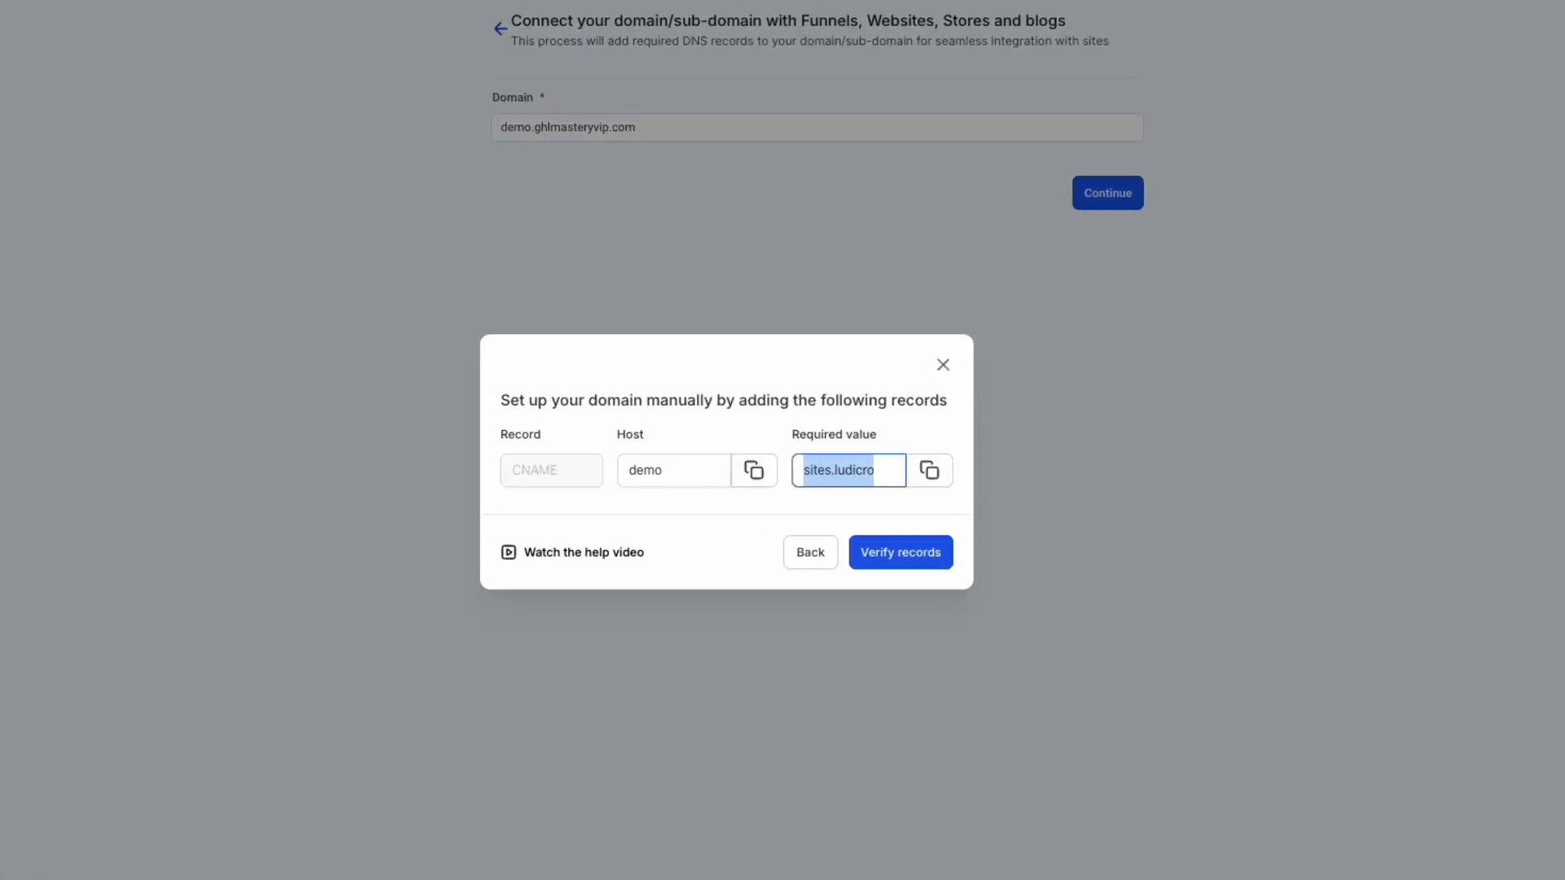
key("ctrl+Tab")
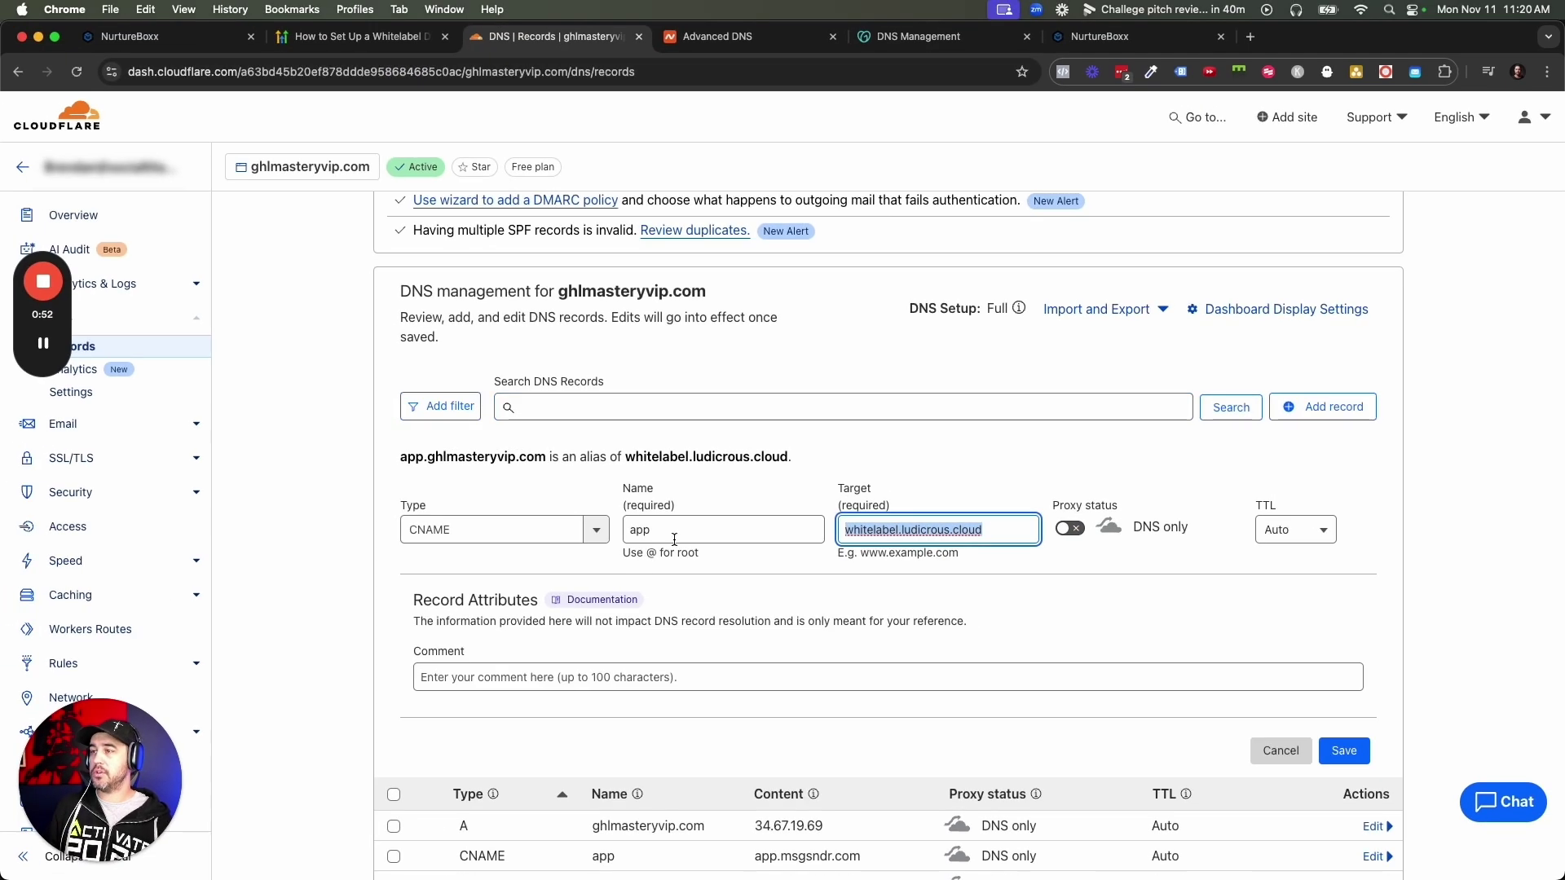
Save a Cloudflare CNAME named demo targeting sites.ludicrous.cloud, DNS only, TTL Auto.
triple_click(674, 540)
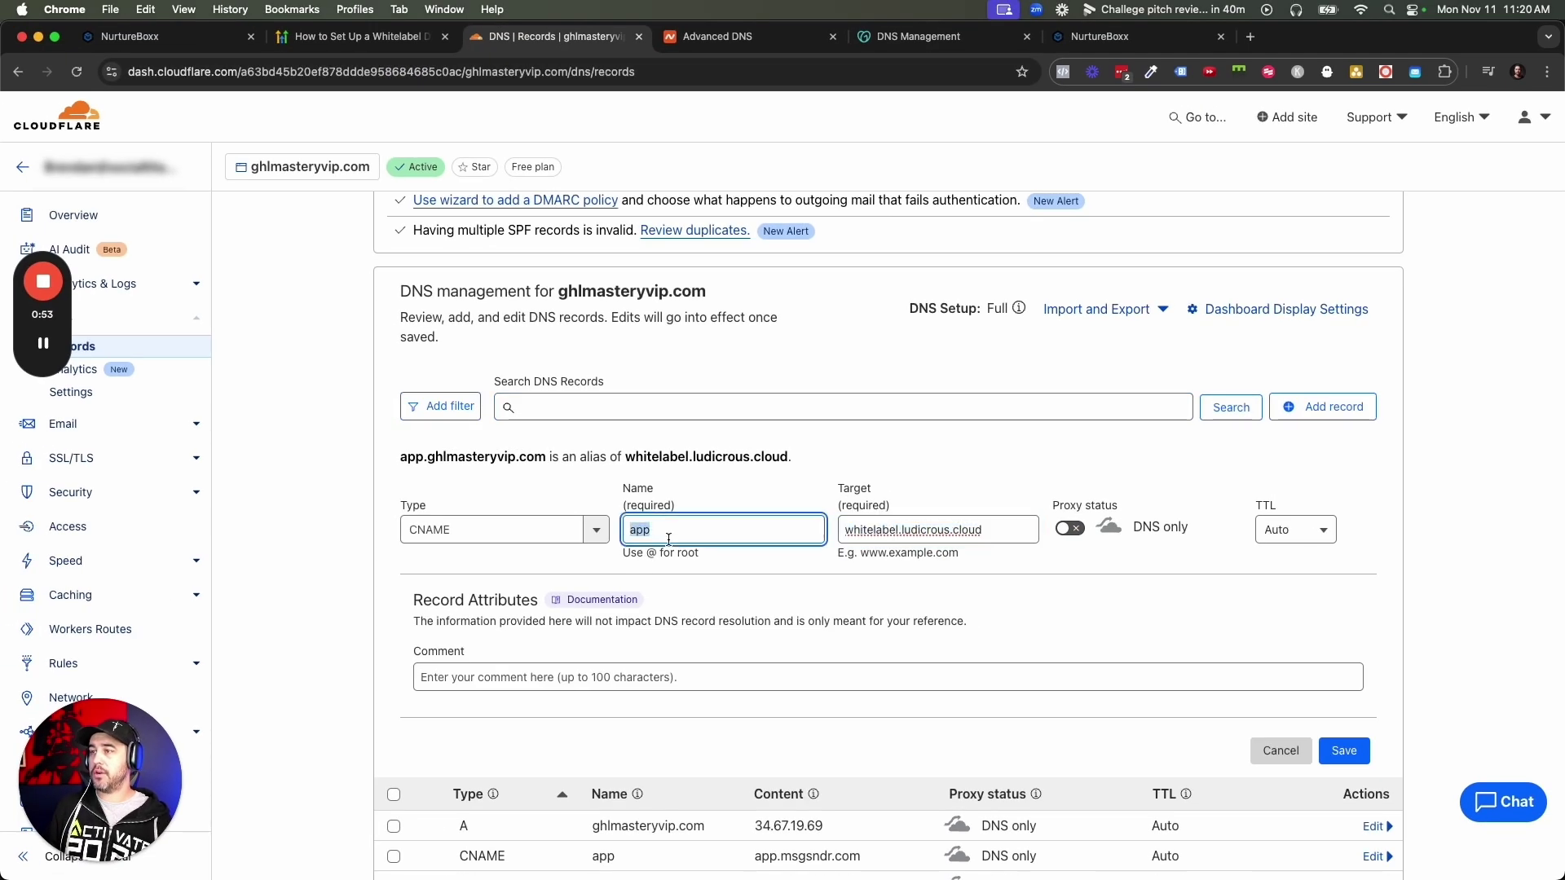
type("demo")
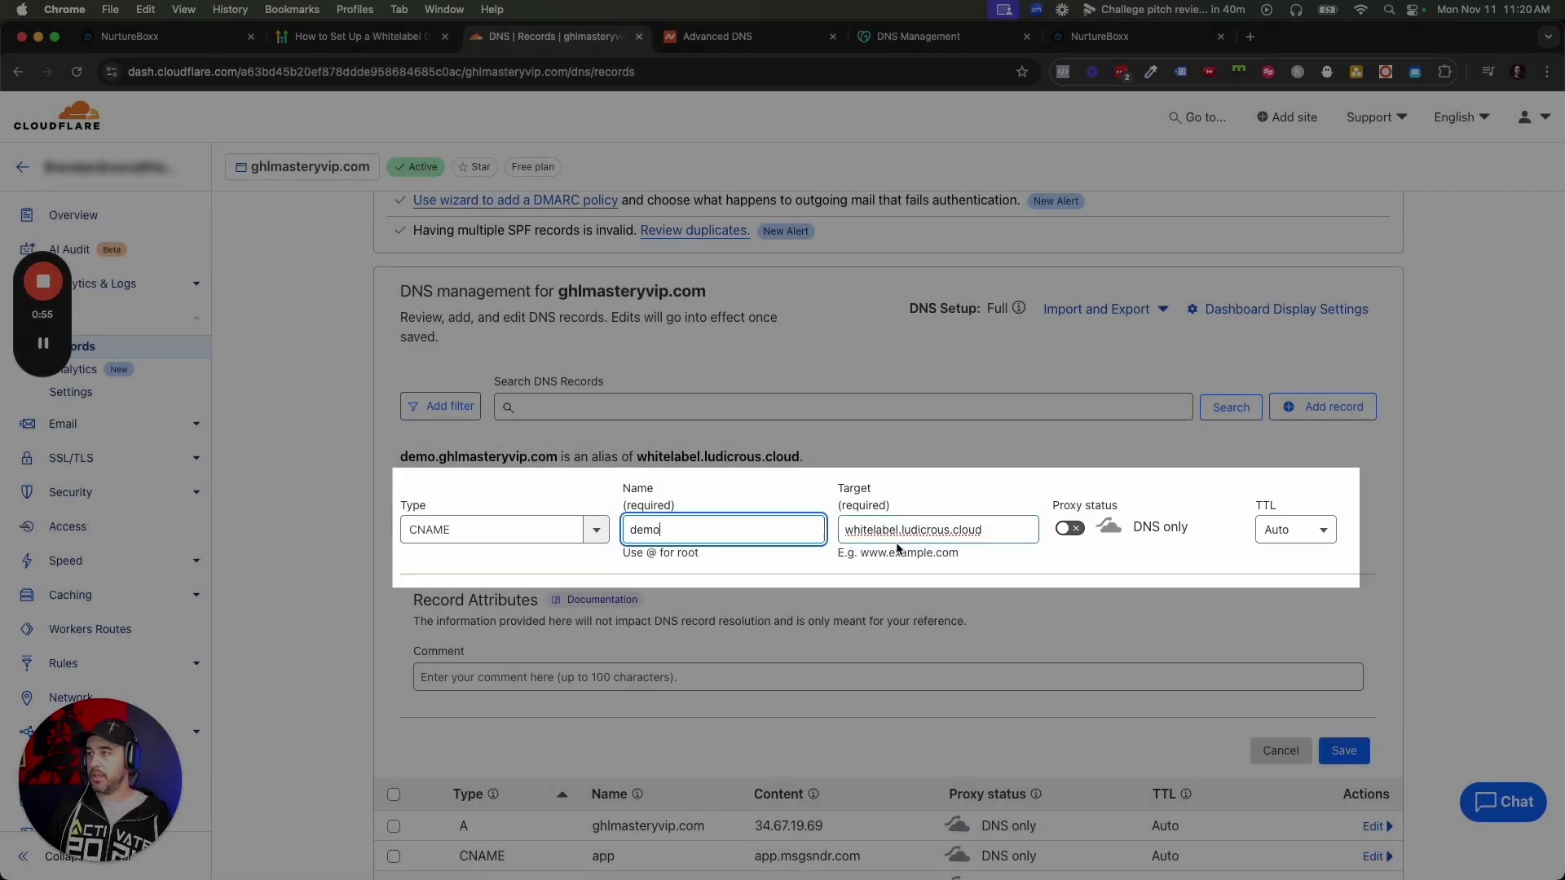
triple_click(897, 531)
key("super+v")
left_click(915, 581)
scroll(807, 599, "down", 2)
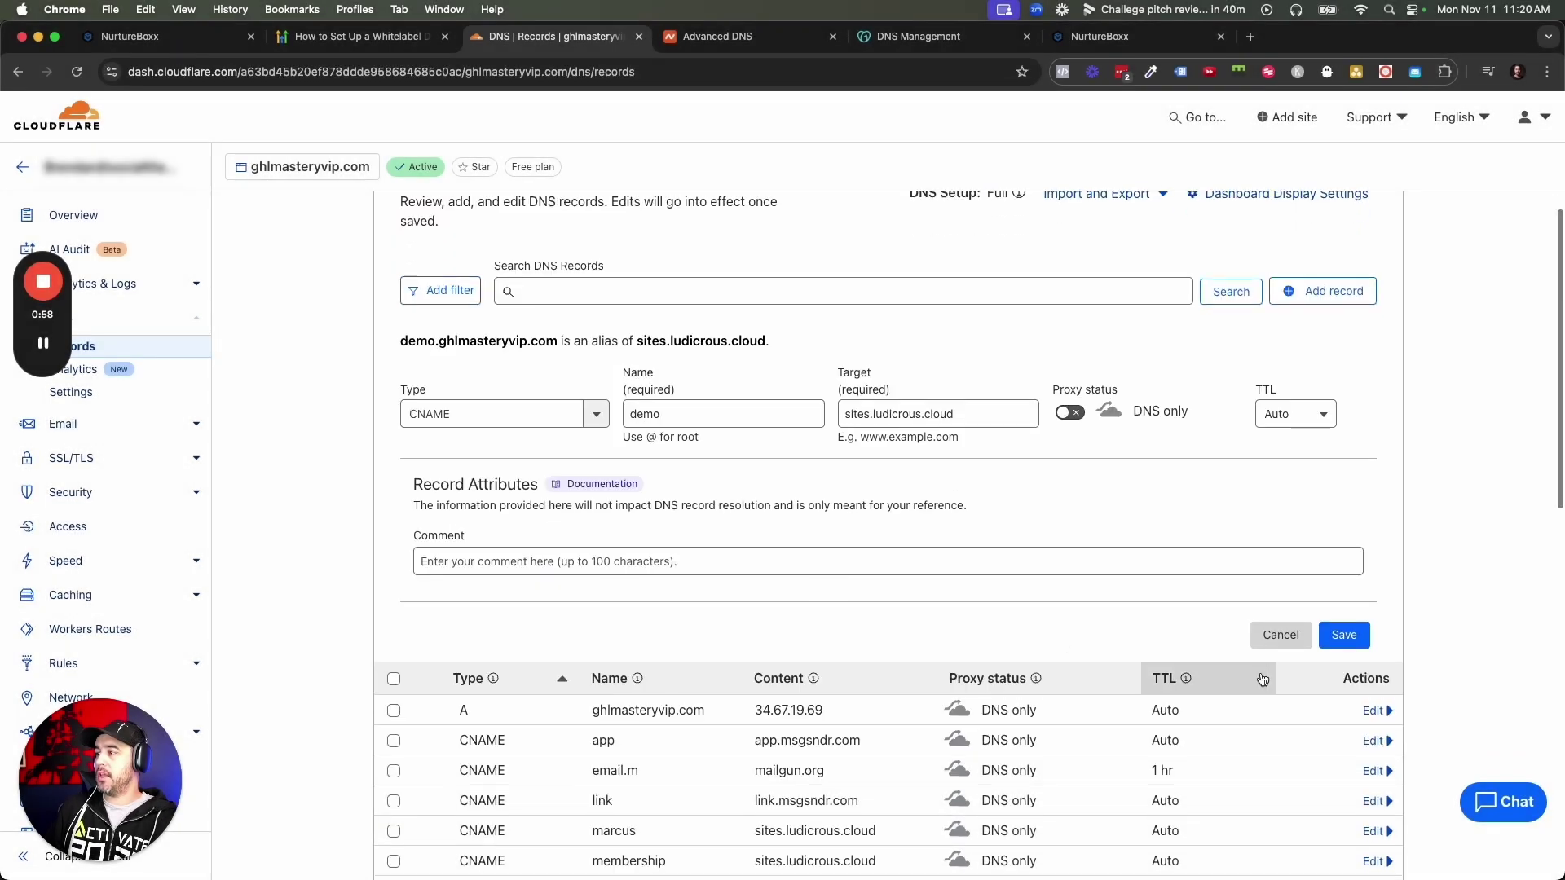
left_click(1343, 635)
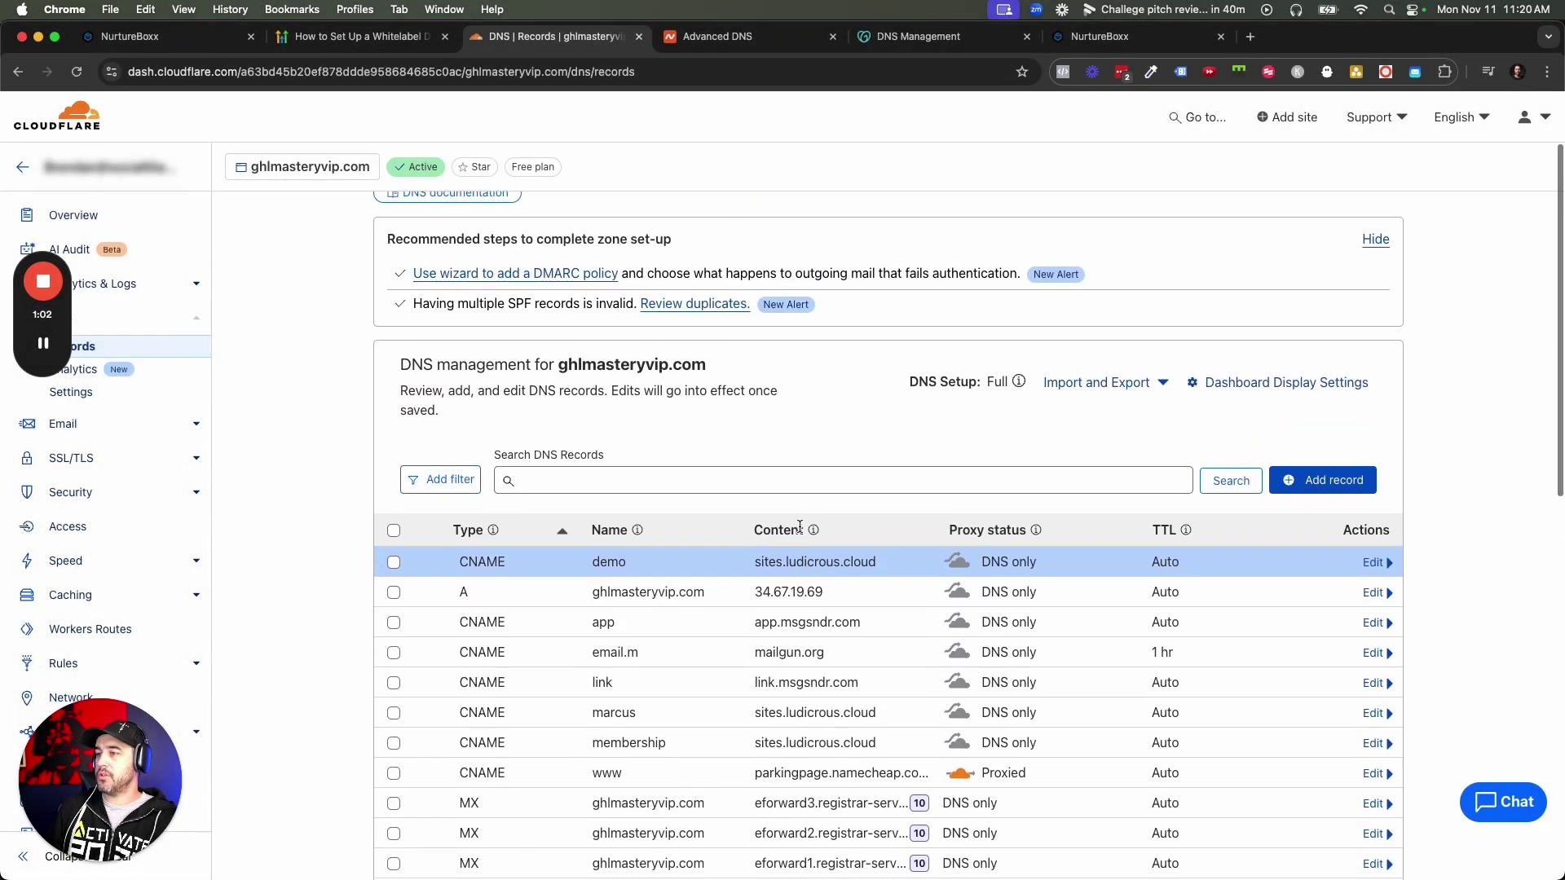
scroll(704, 625, "up", 2)
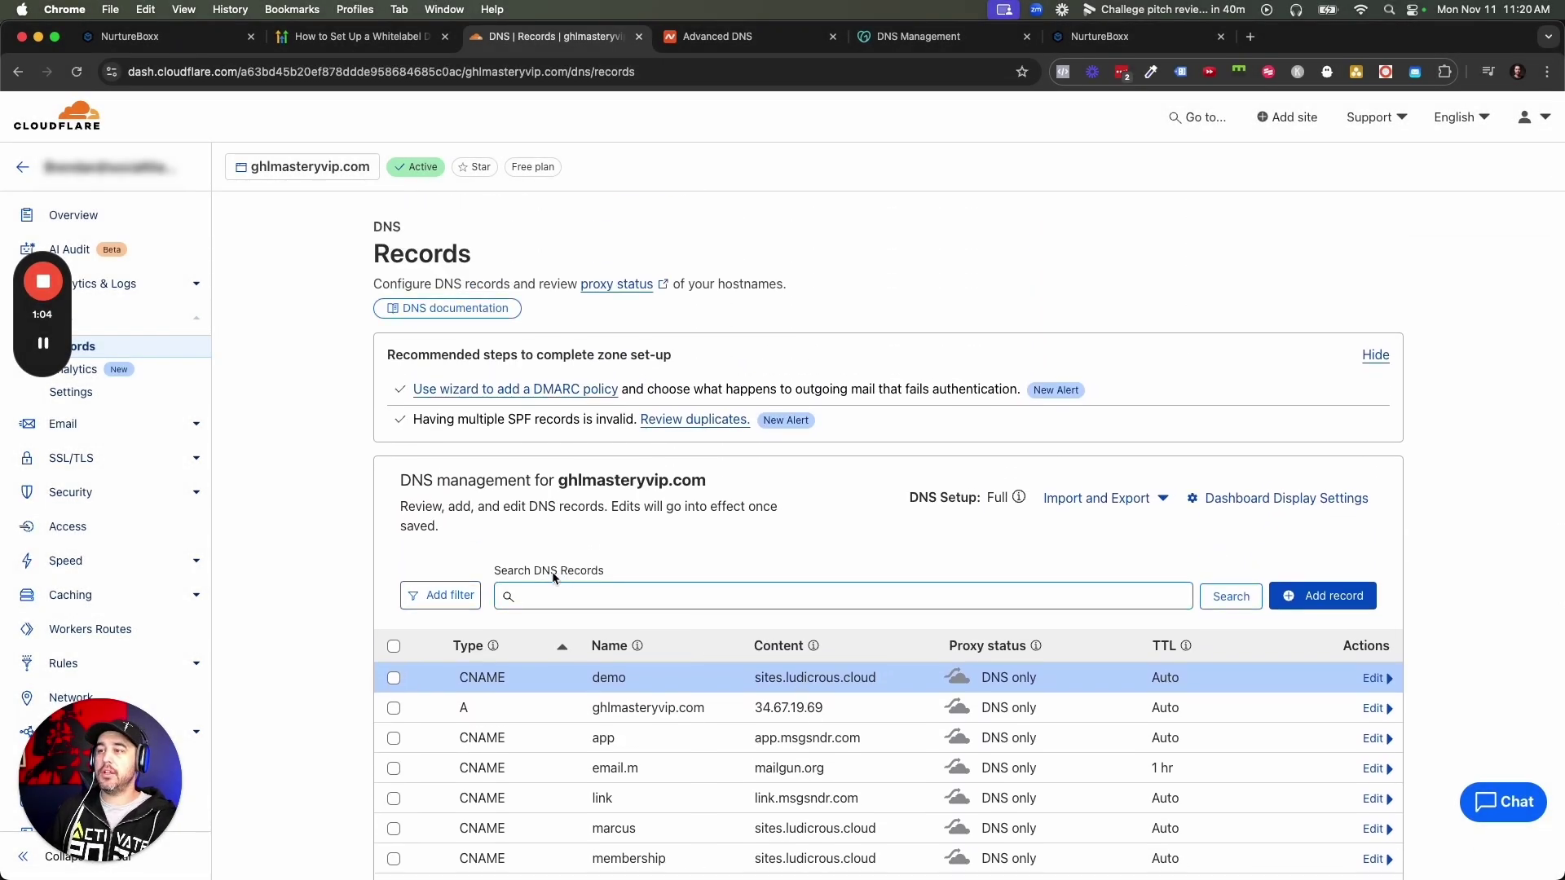
Add a new host record on Namecheap's Advanced DNS page for demobot.chat, starting with host @.
left_click(1314, 598)
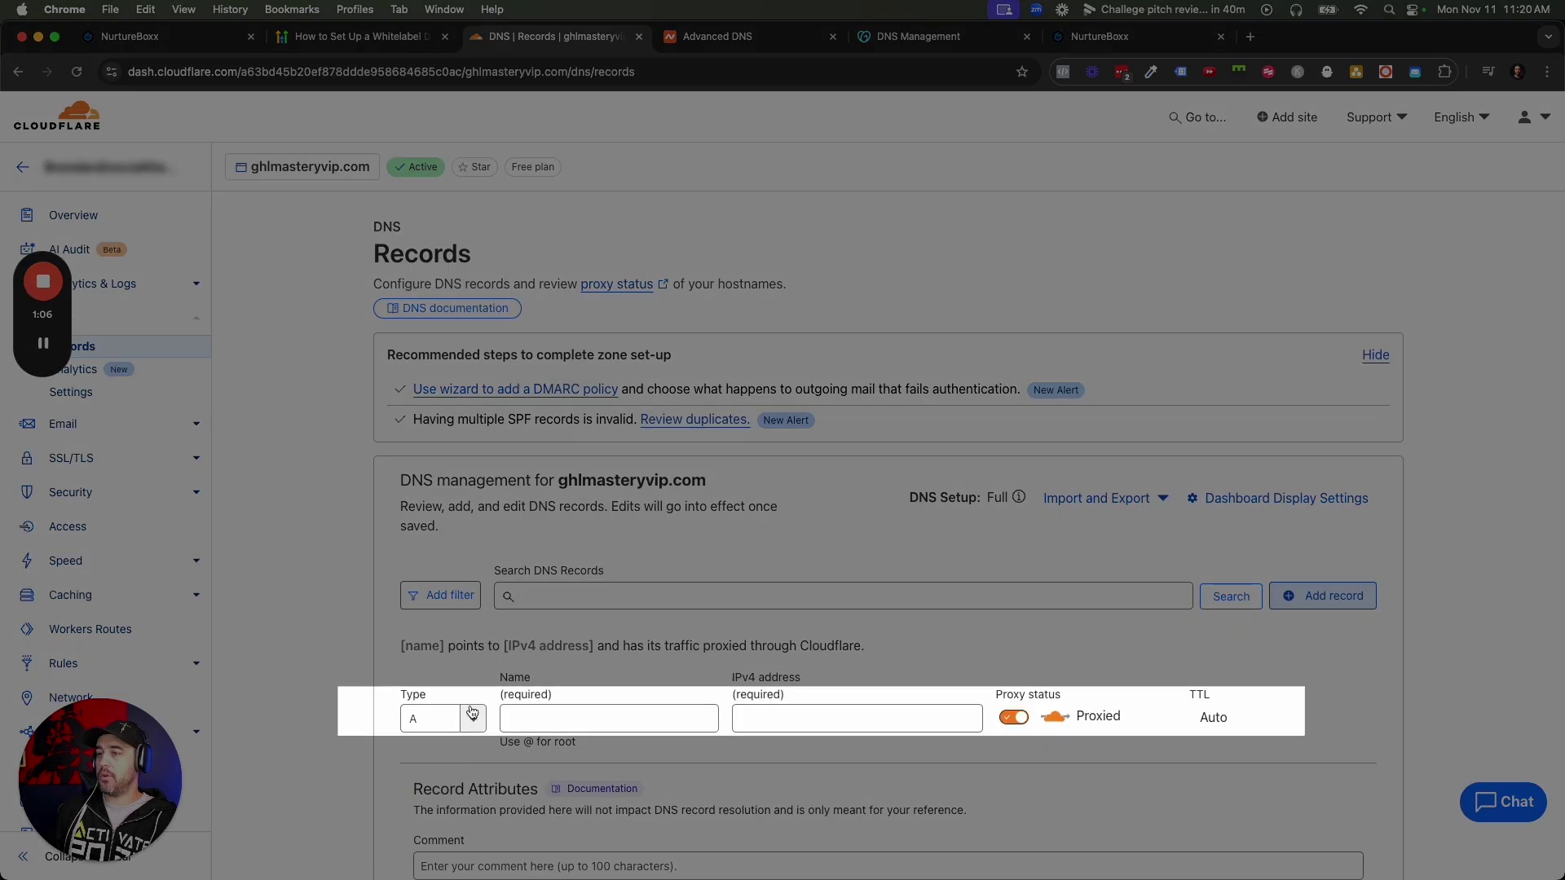
left_click(550, 721)
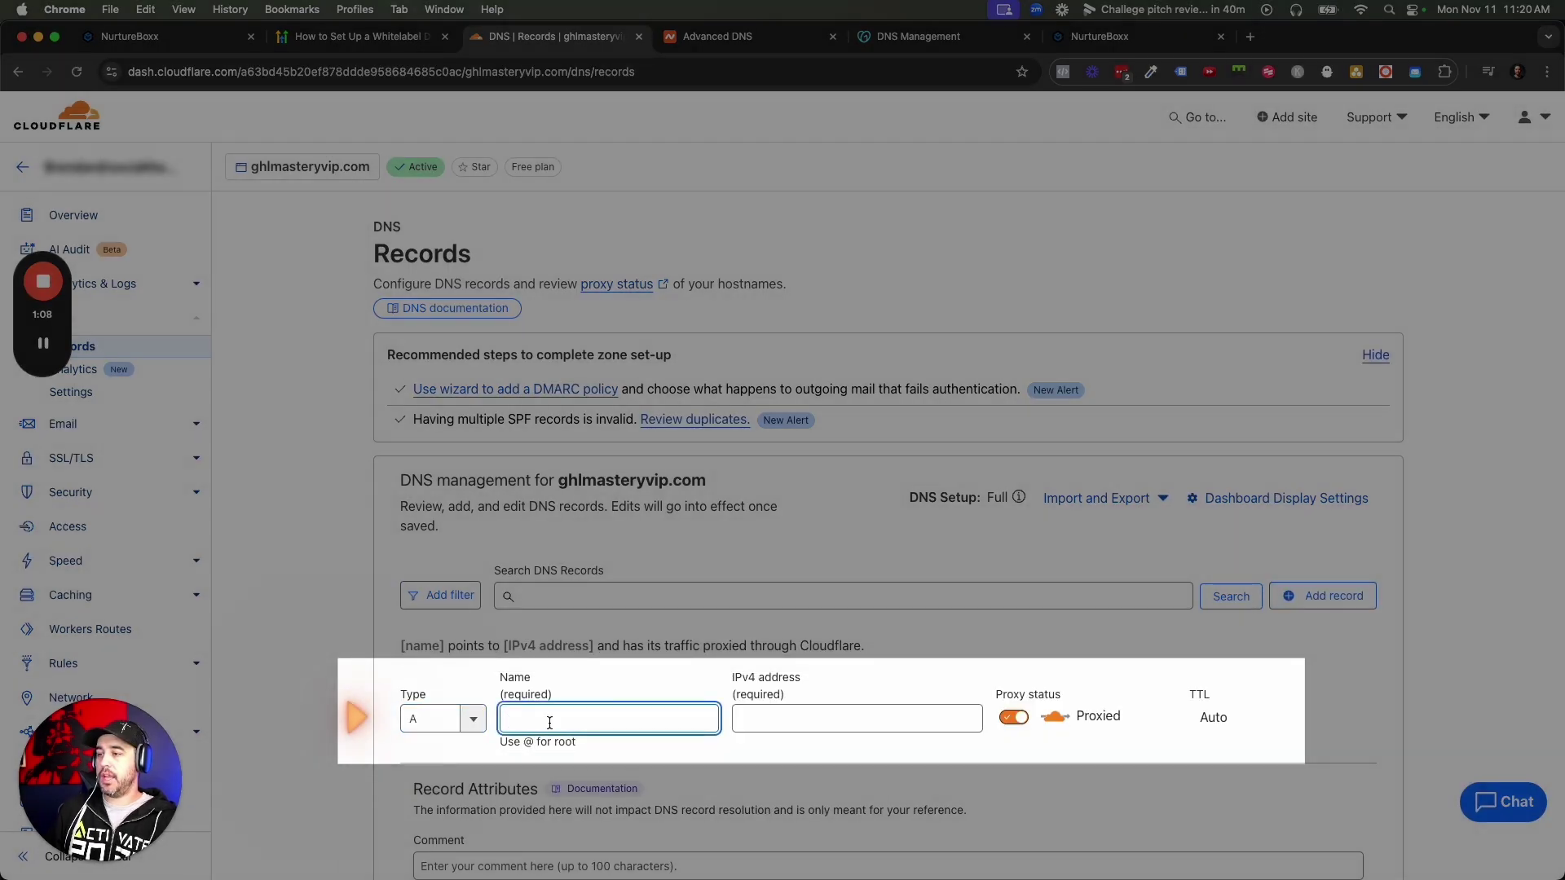
type("@")
left_click(785, 730)
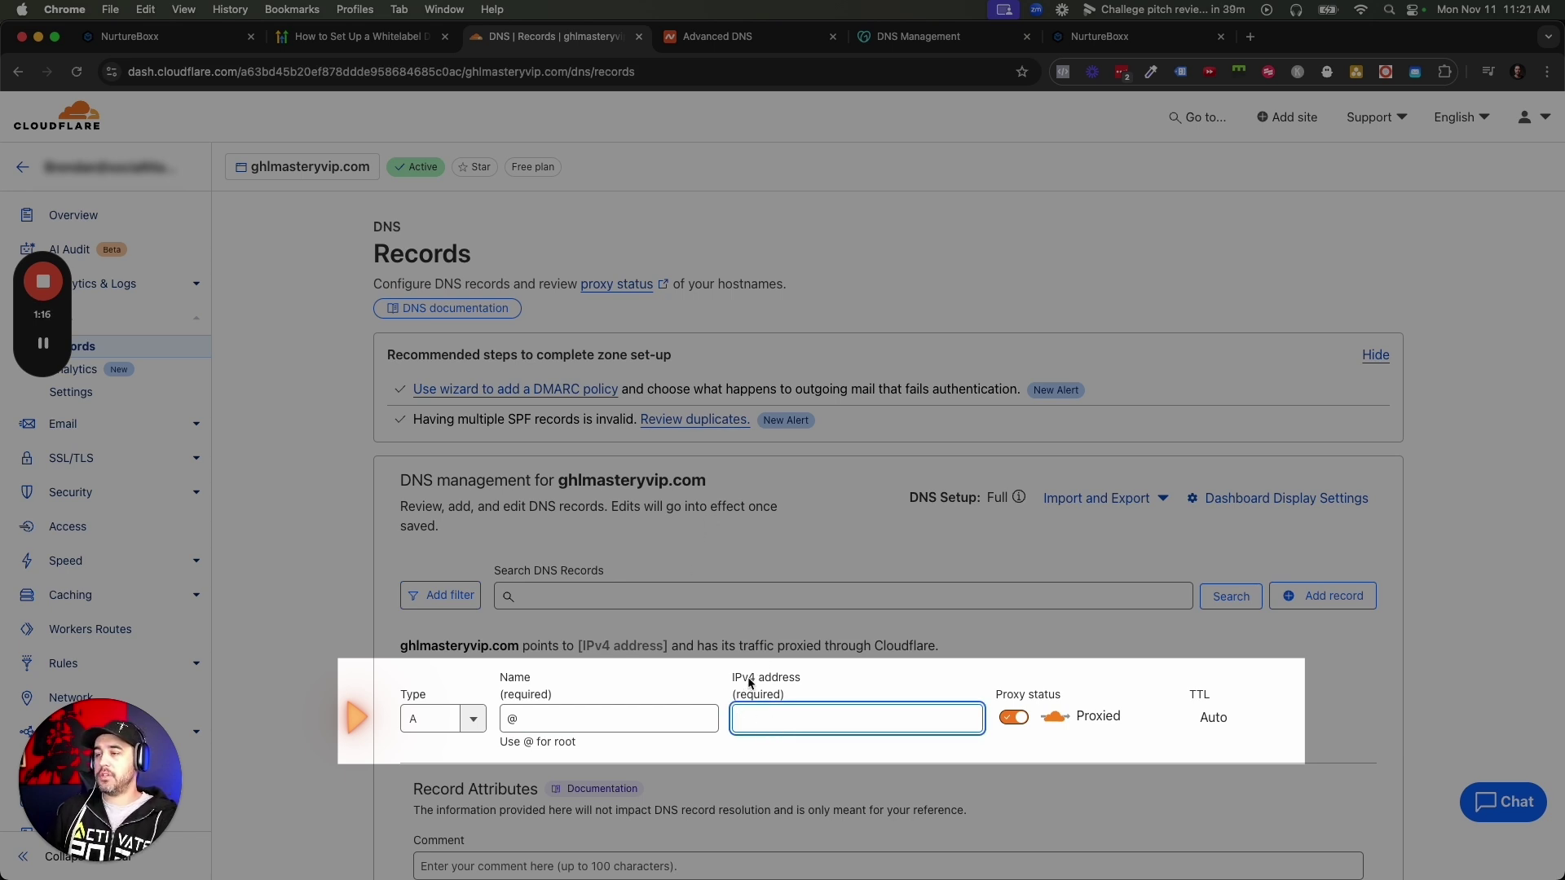
Adjust the new row's type and host, ending as CNAME app to whitelabel.ludicrous.cloud.
scroll(750, 683, "down", 1)
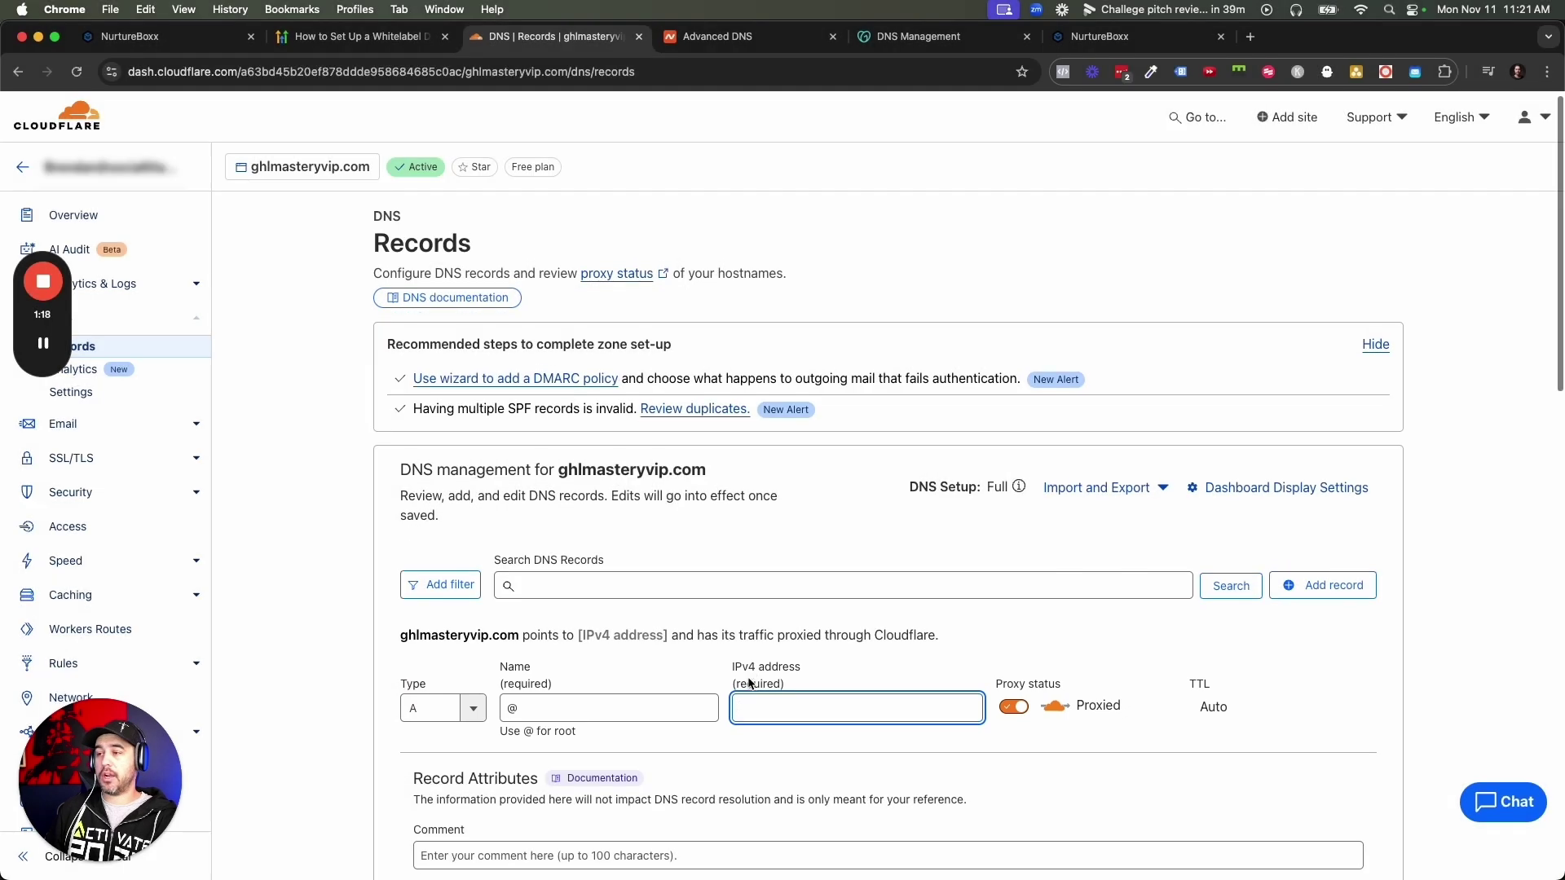
left_click(477, 657)
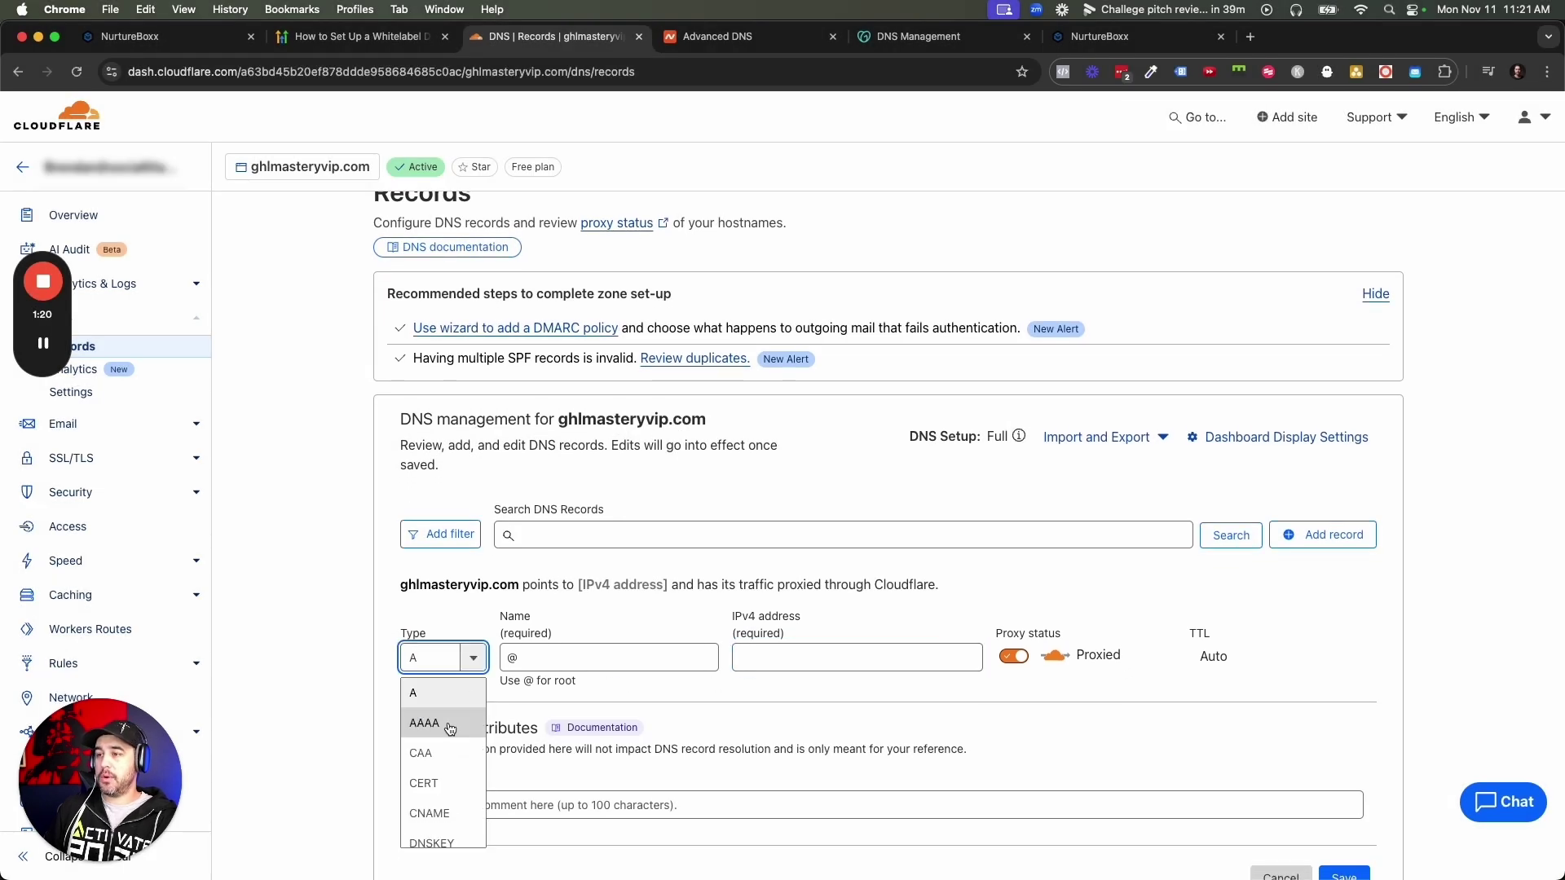
scroll(439, 758, "down", 5)
left_click(439, 759)
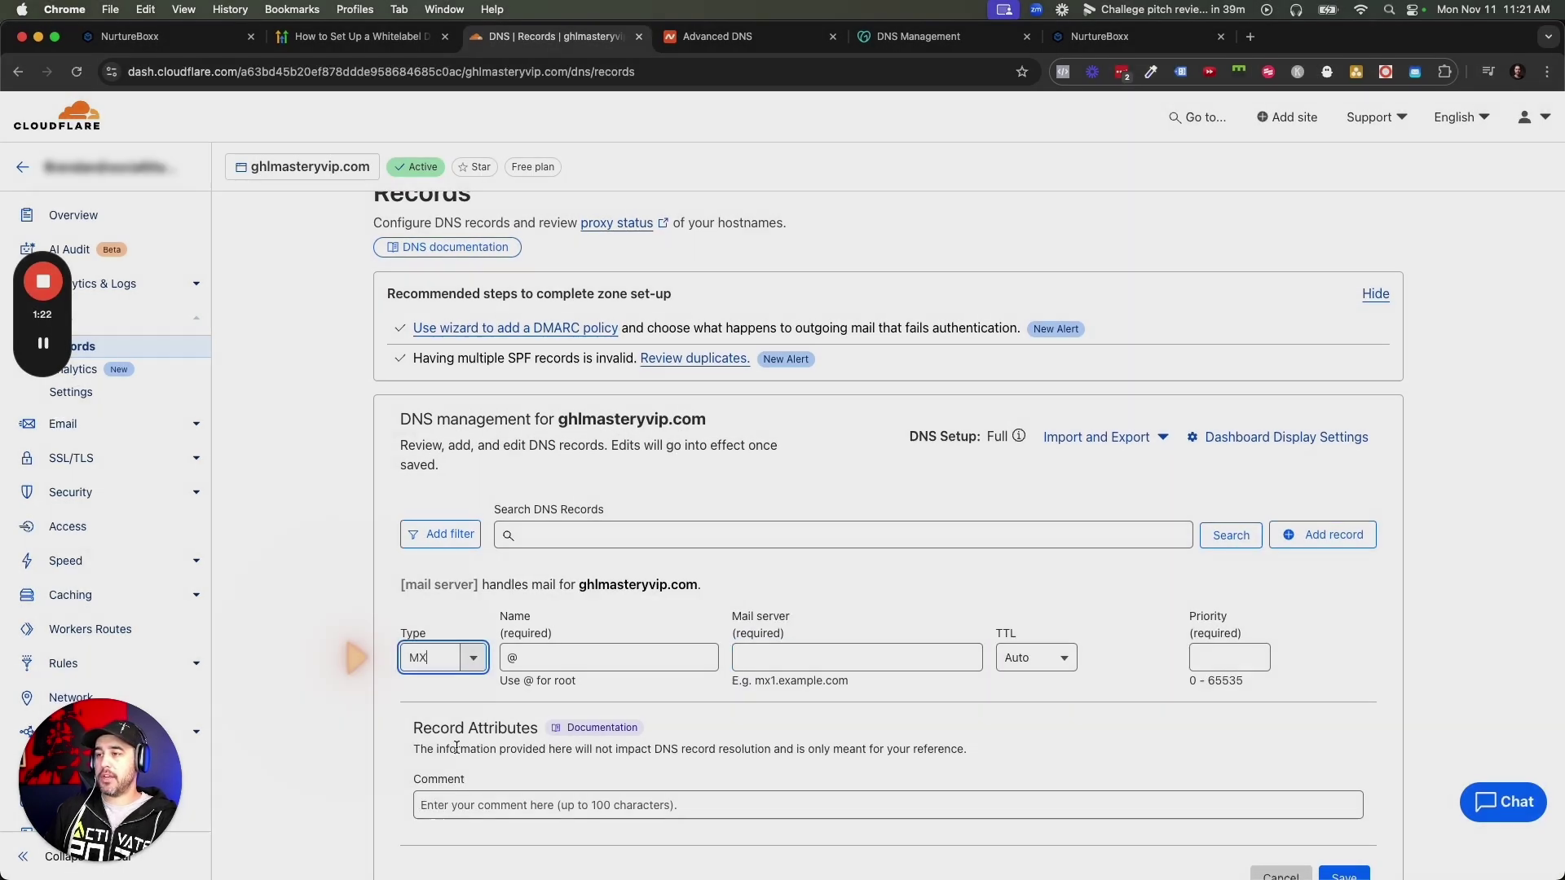
double_click(500, 660)
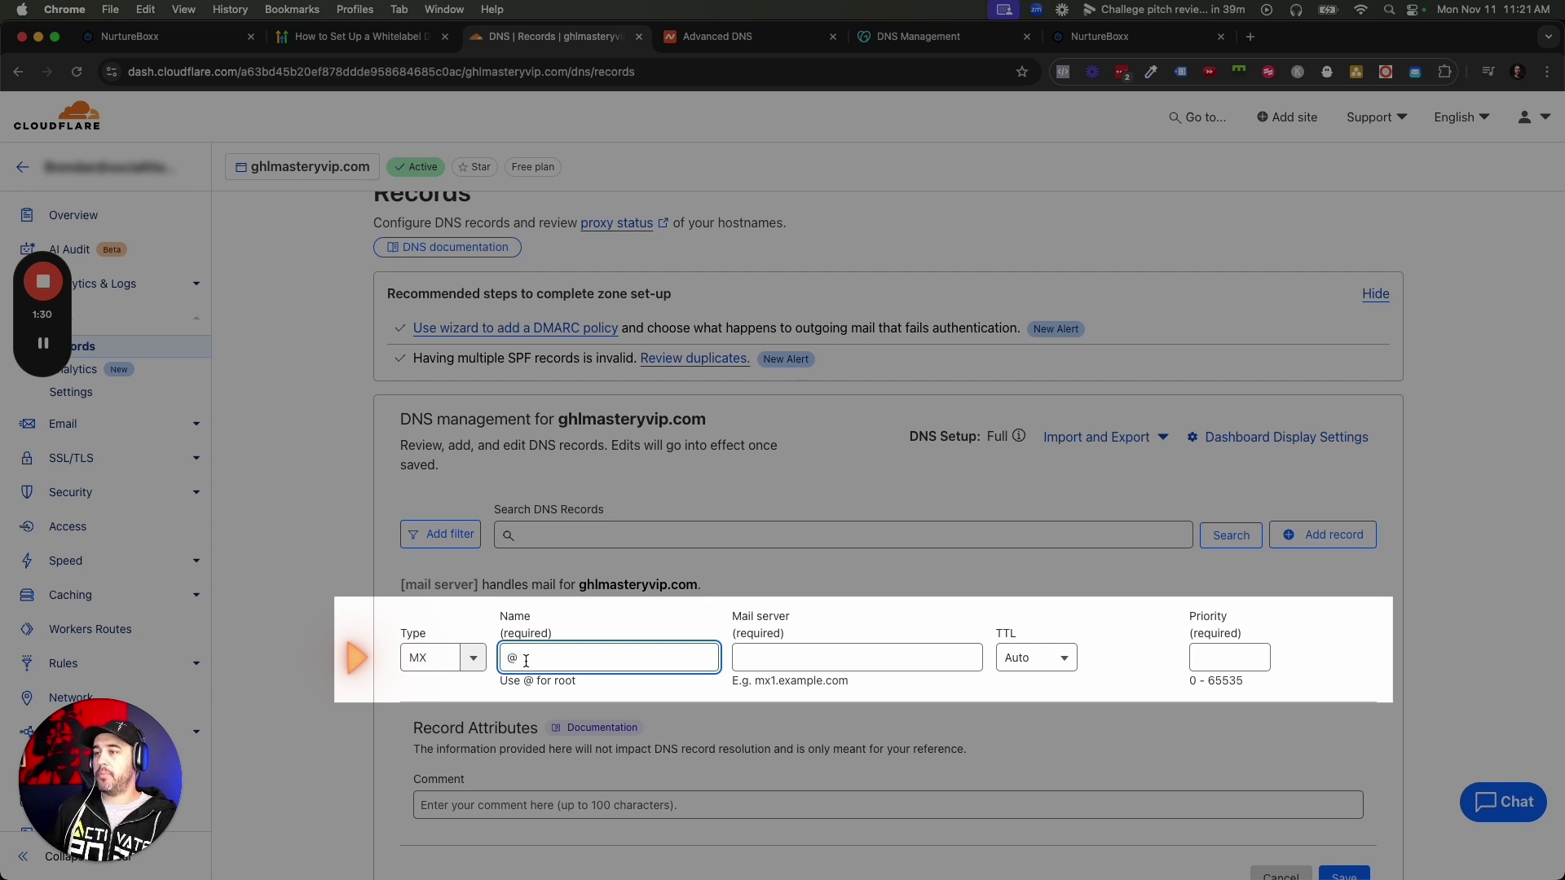
left_click(791, 664)
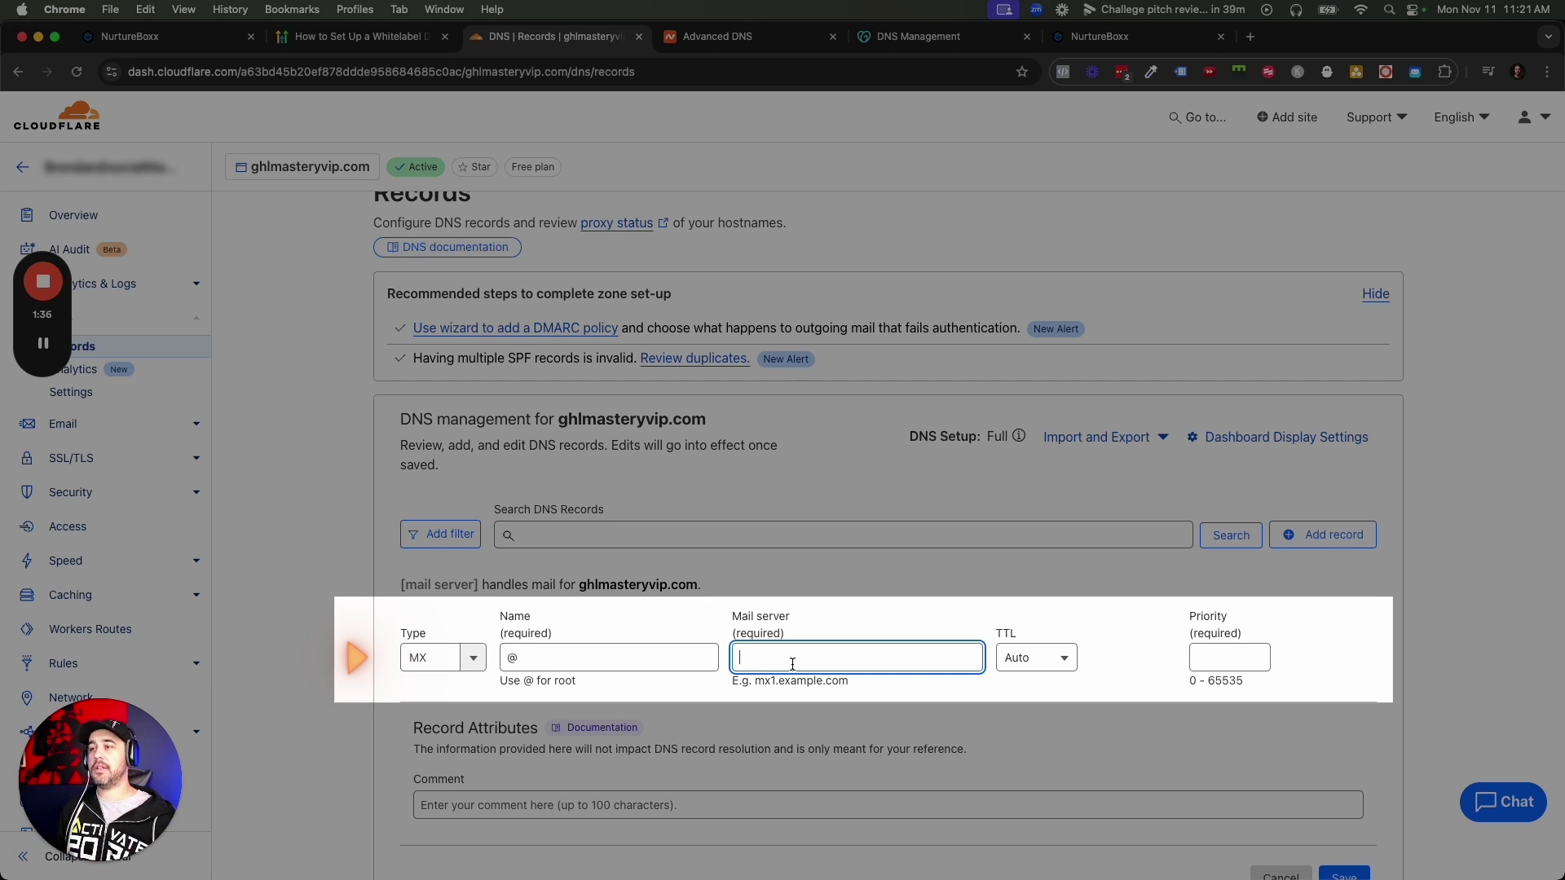
scroll(526, 600, "down", 2)
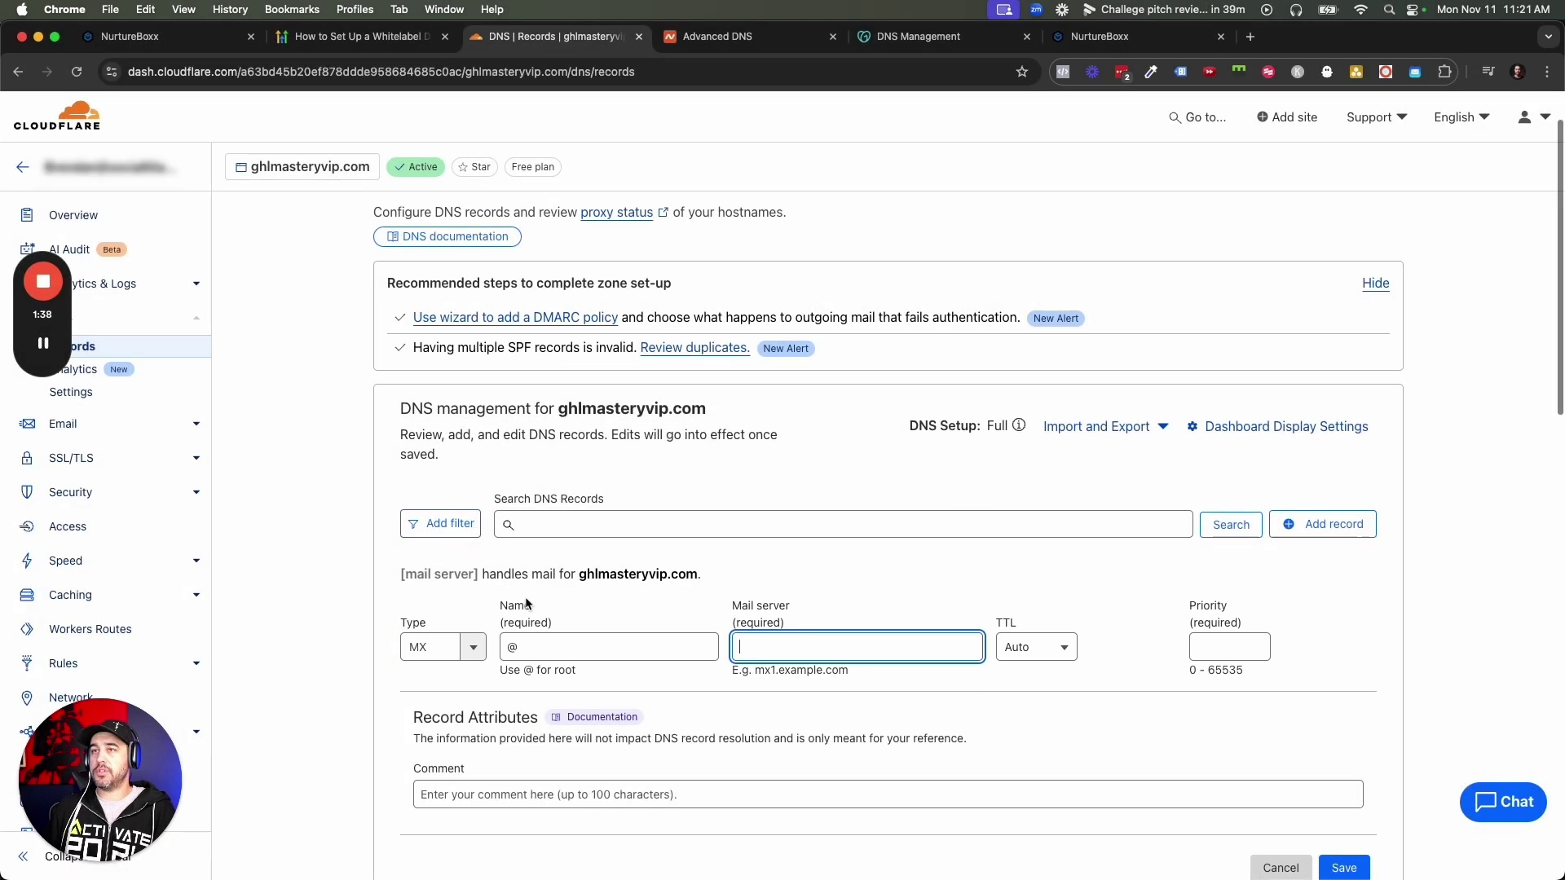
scroll(525, 597, "up", 3)
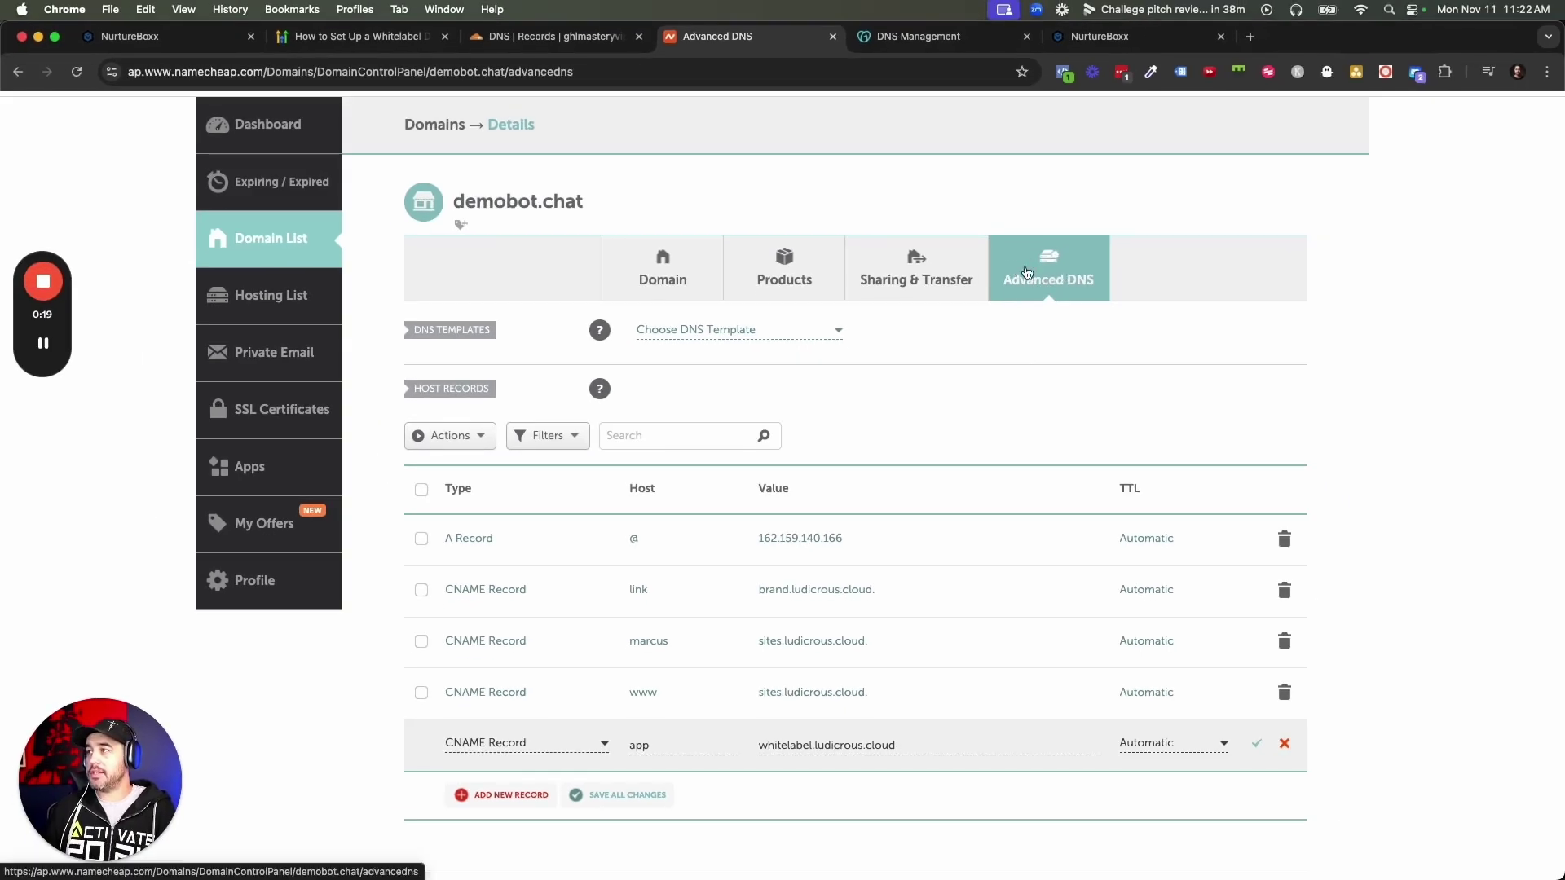
Add a second Namecheap CNAME row with host demo, undoing a mistaken paste in the target.
left_click(471, 795)
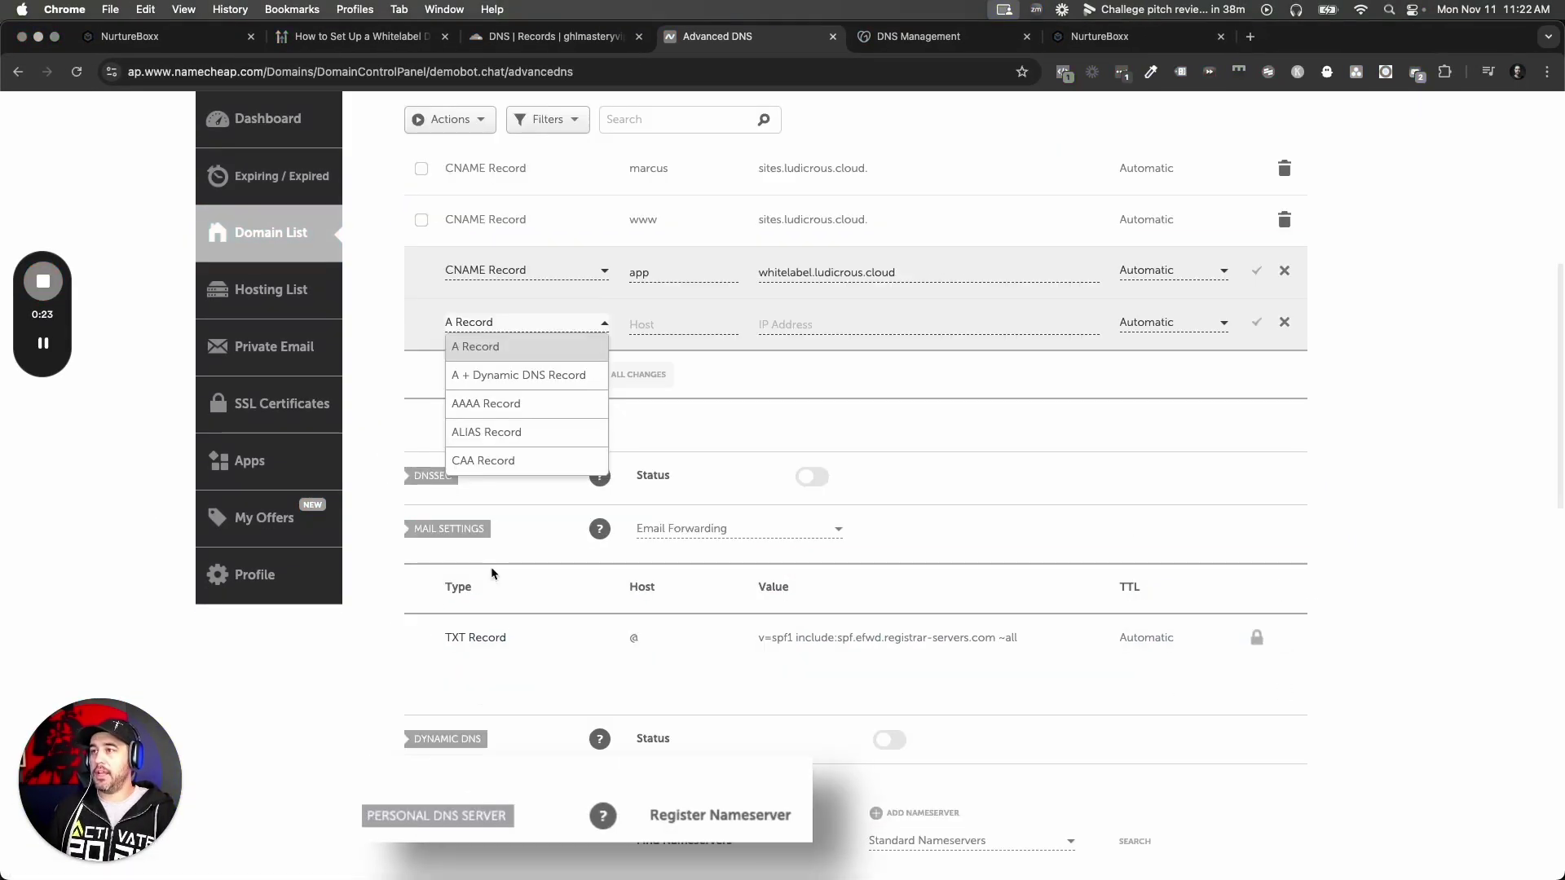
scroll(499, 438, "down", 2)
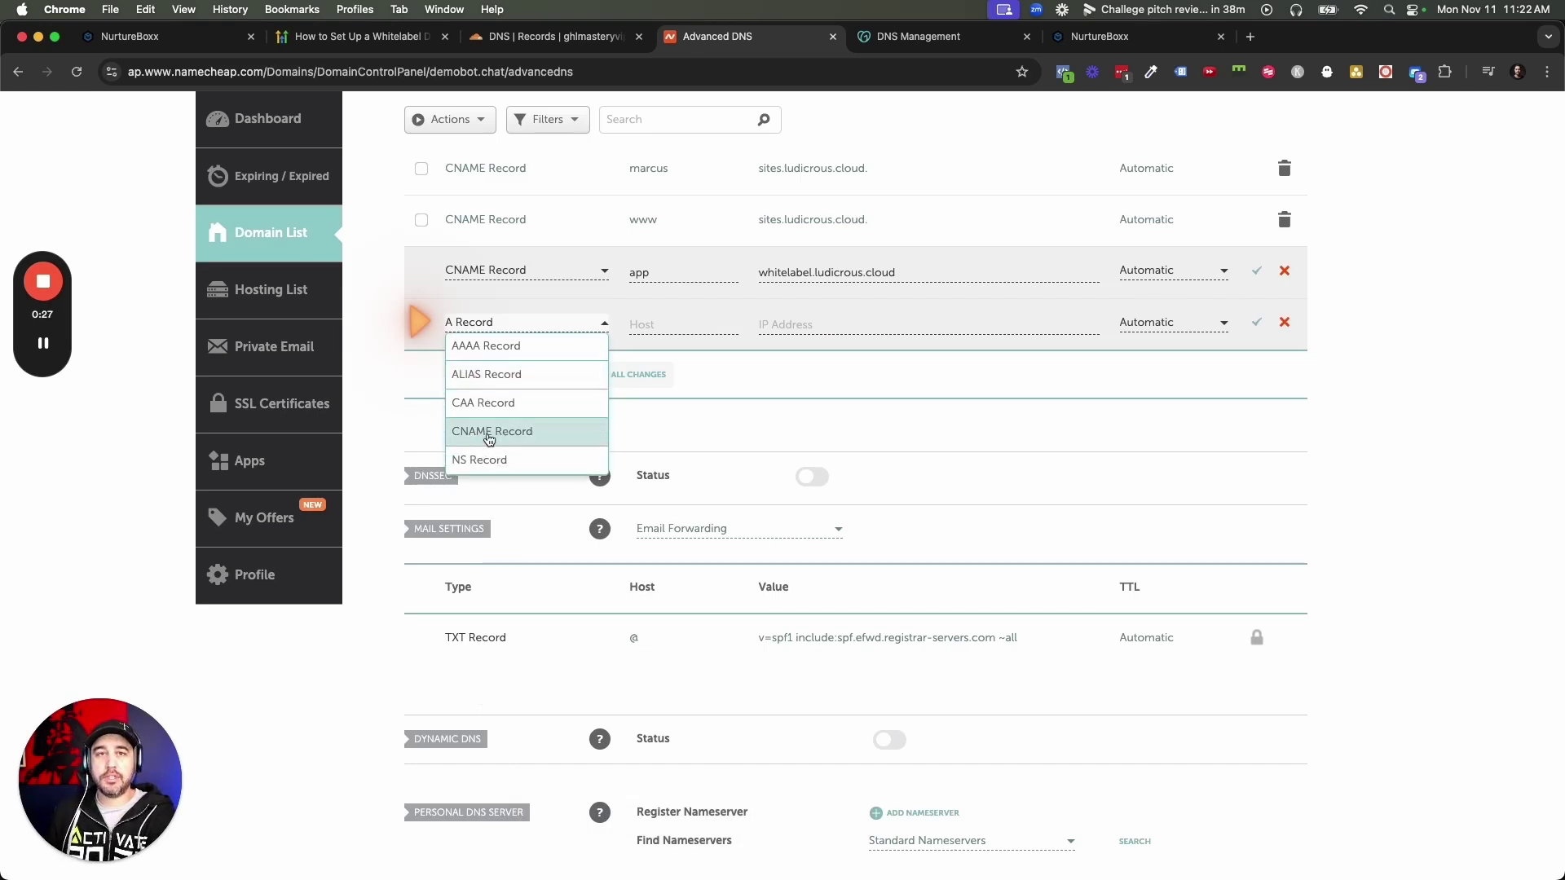
left_click(489, 440)
left_click(670, 323)
type("demo.")
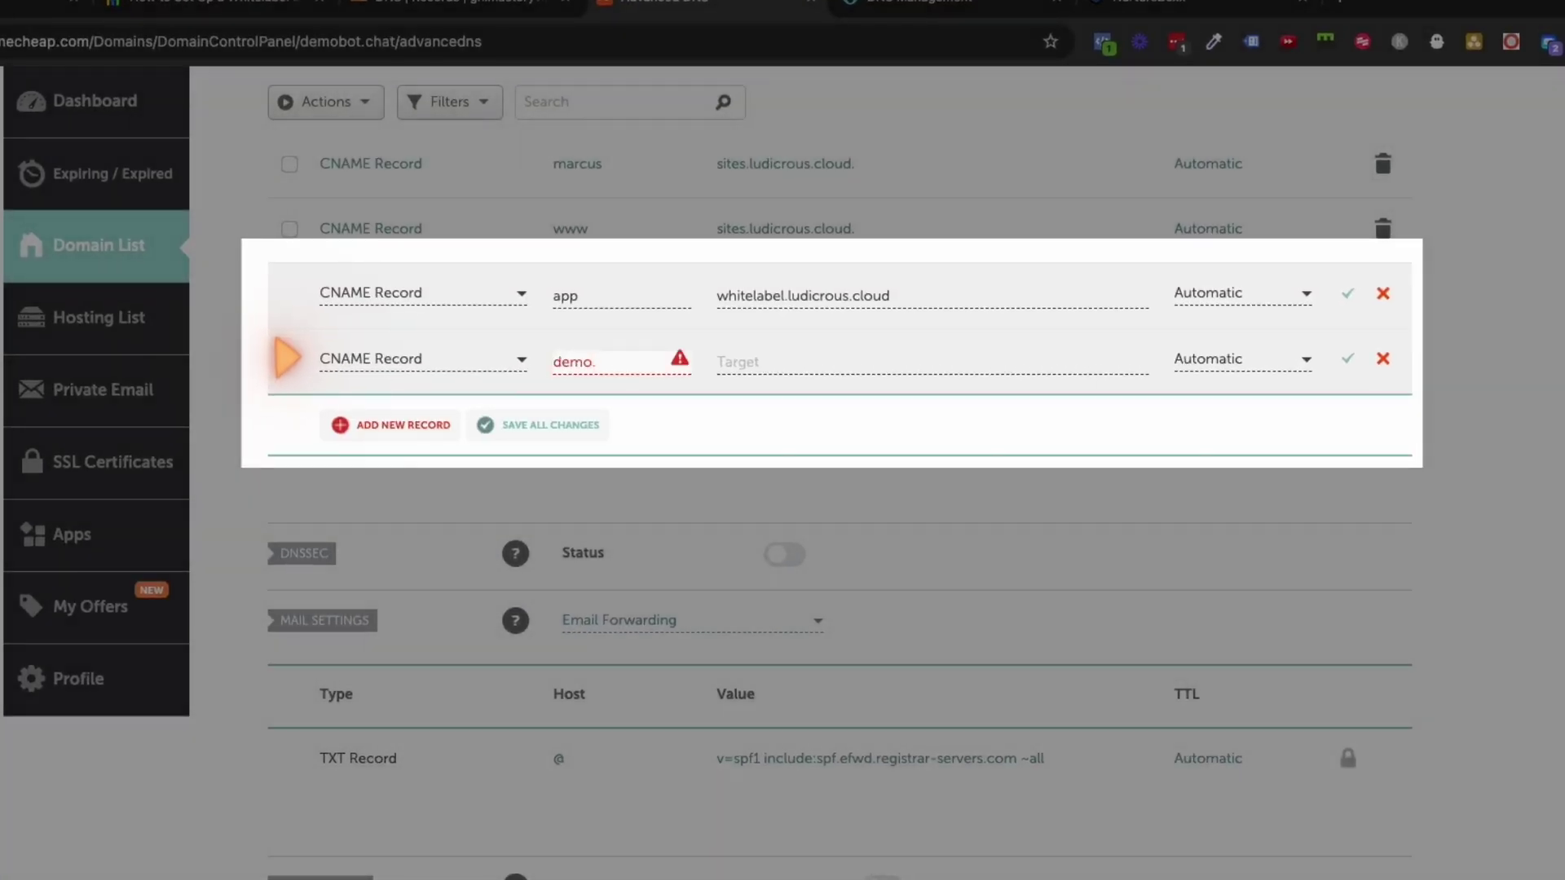
key("BackSpace")
key("Tab")
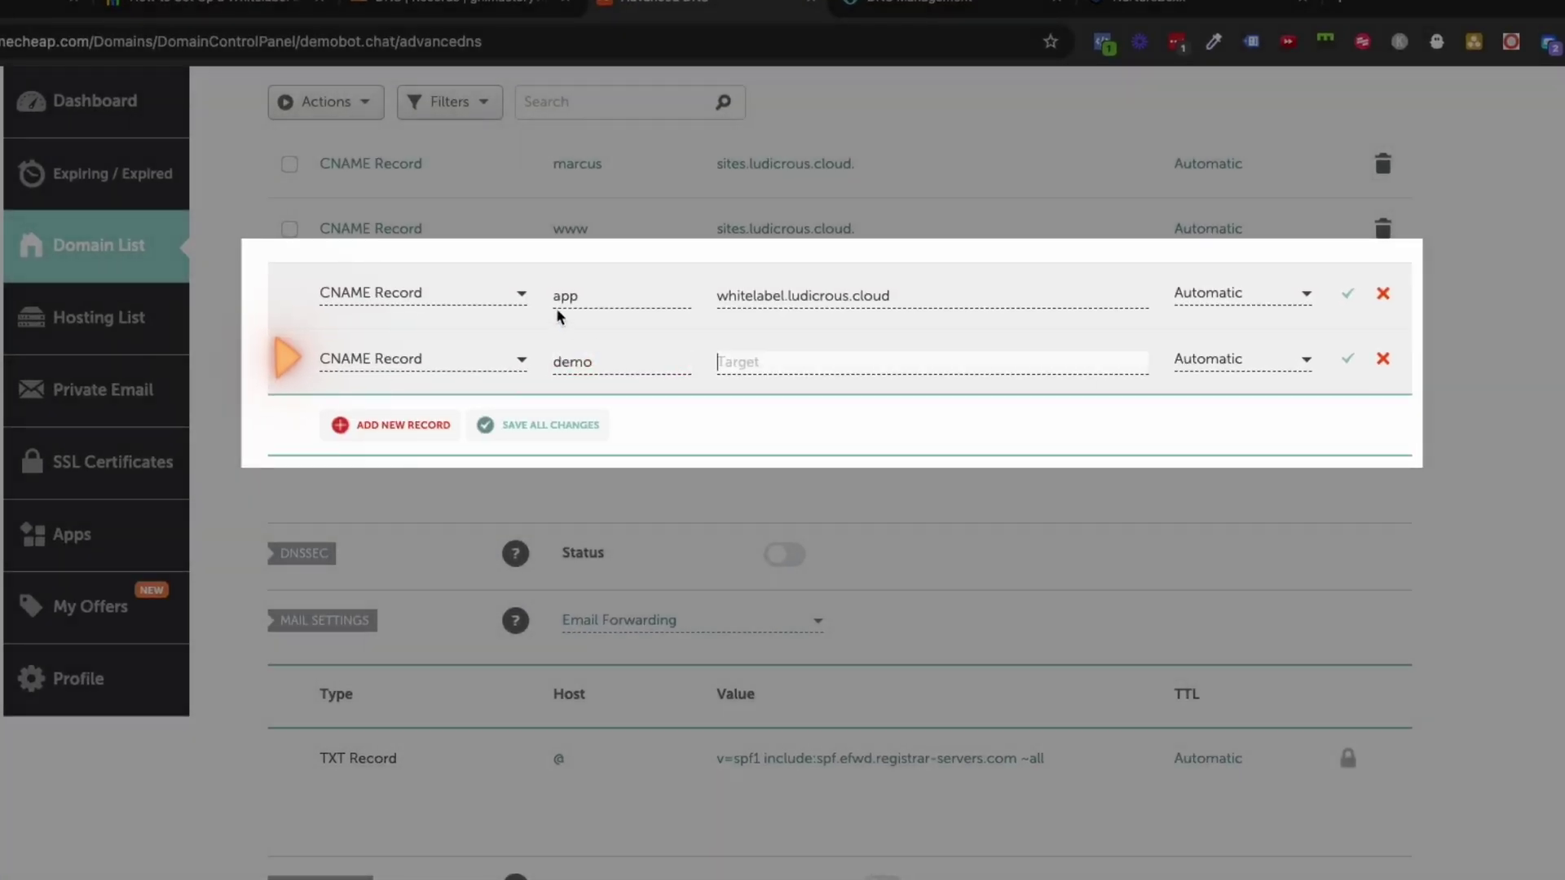
key("ctrl+v")
key("ctrl+z")
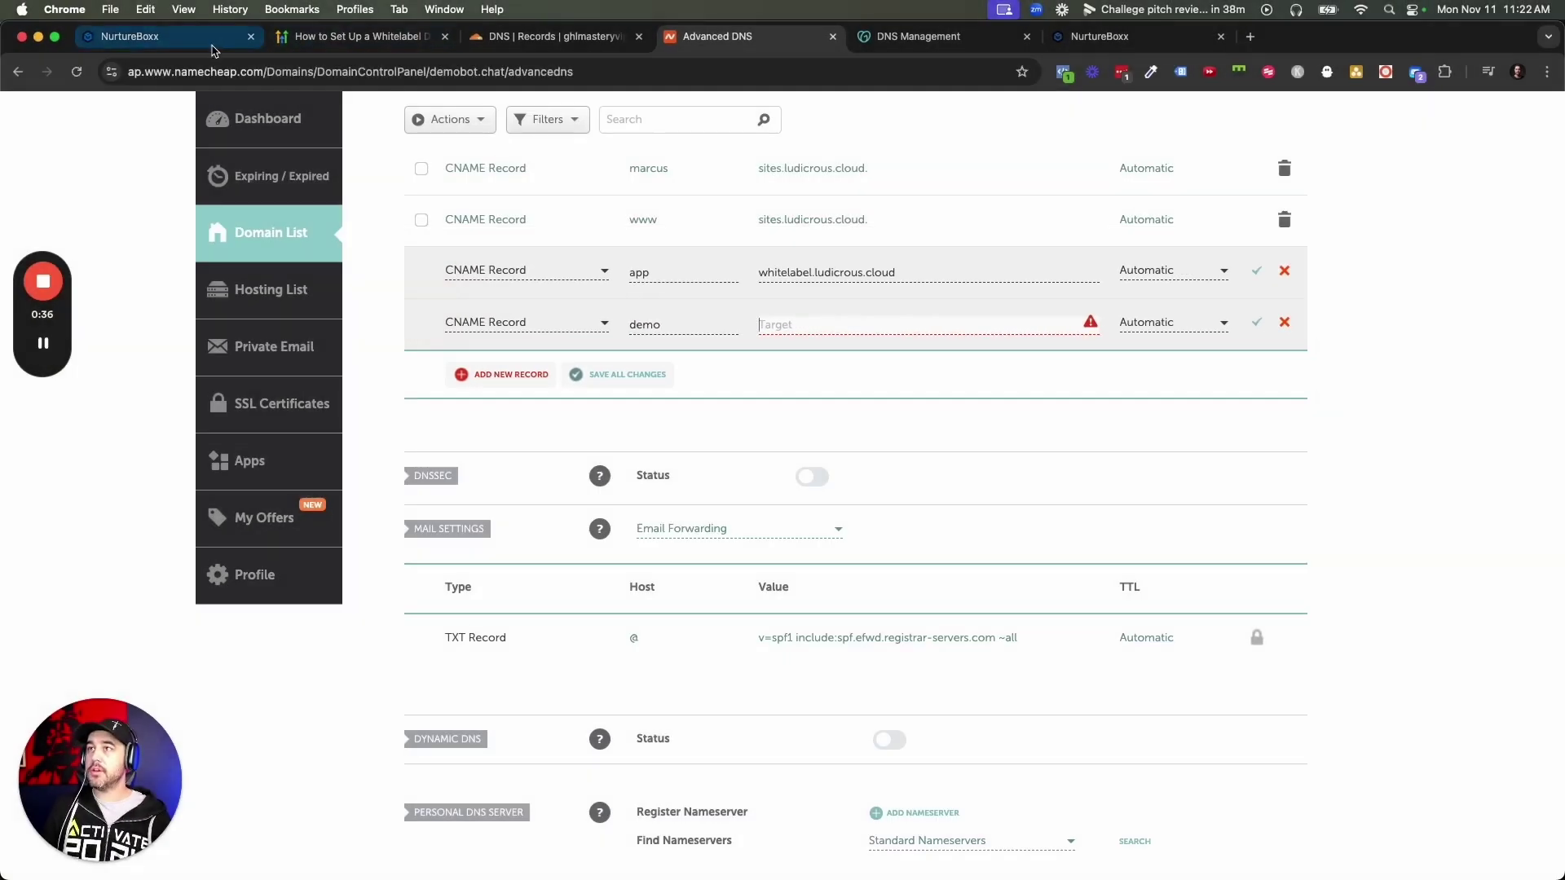
key("super+1")
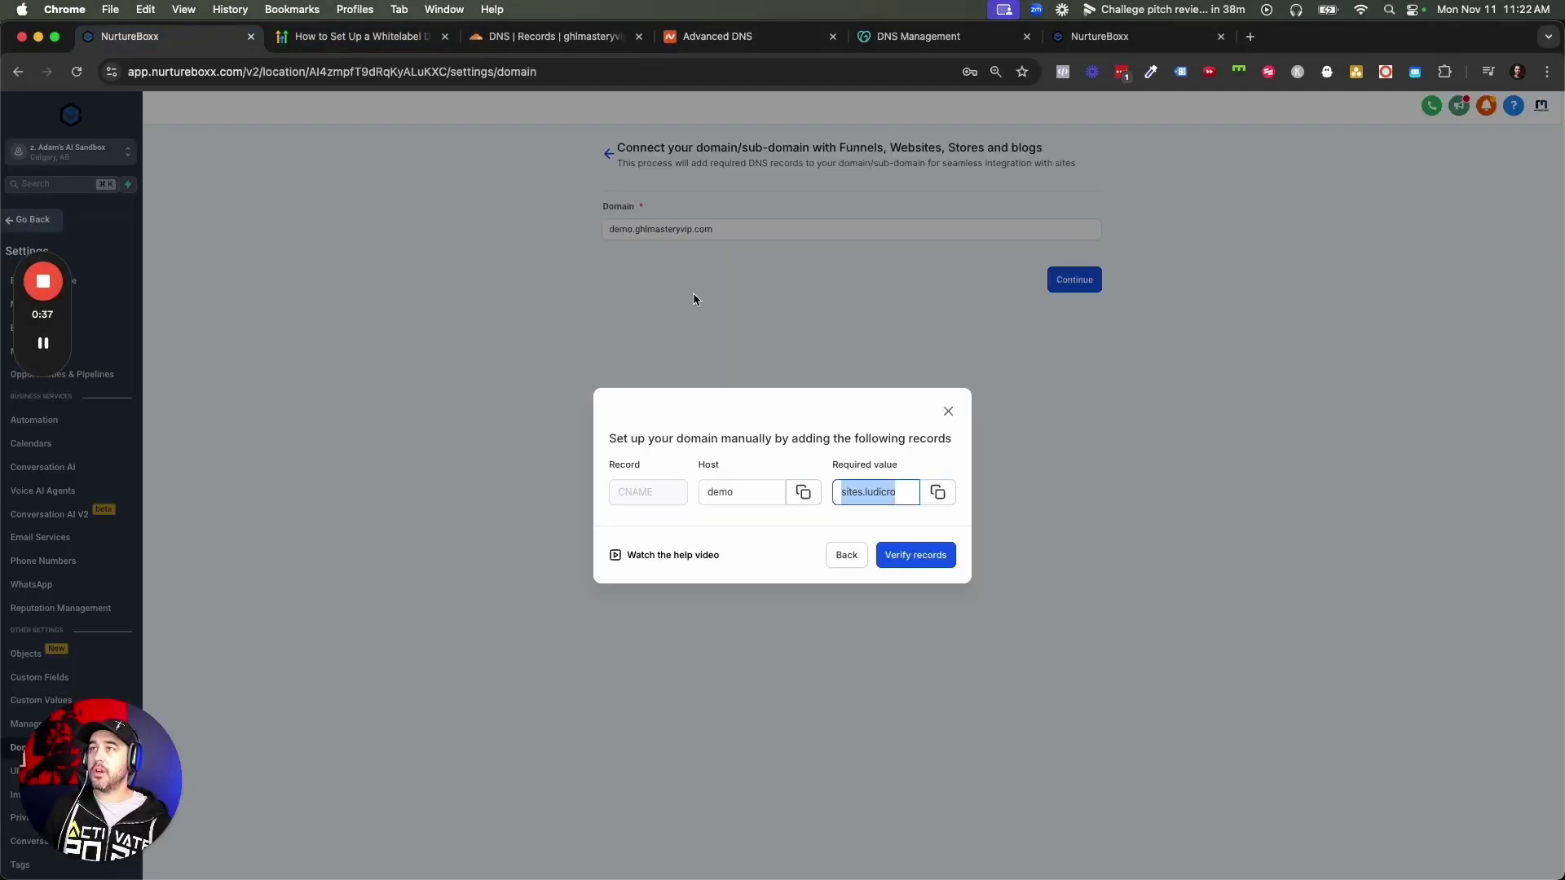
Close the connection dialog and start connecting the domain demo.demobot.chat in NurtureBoxx.
left_click(852, 557)
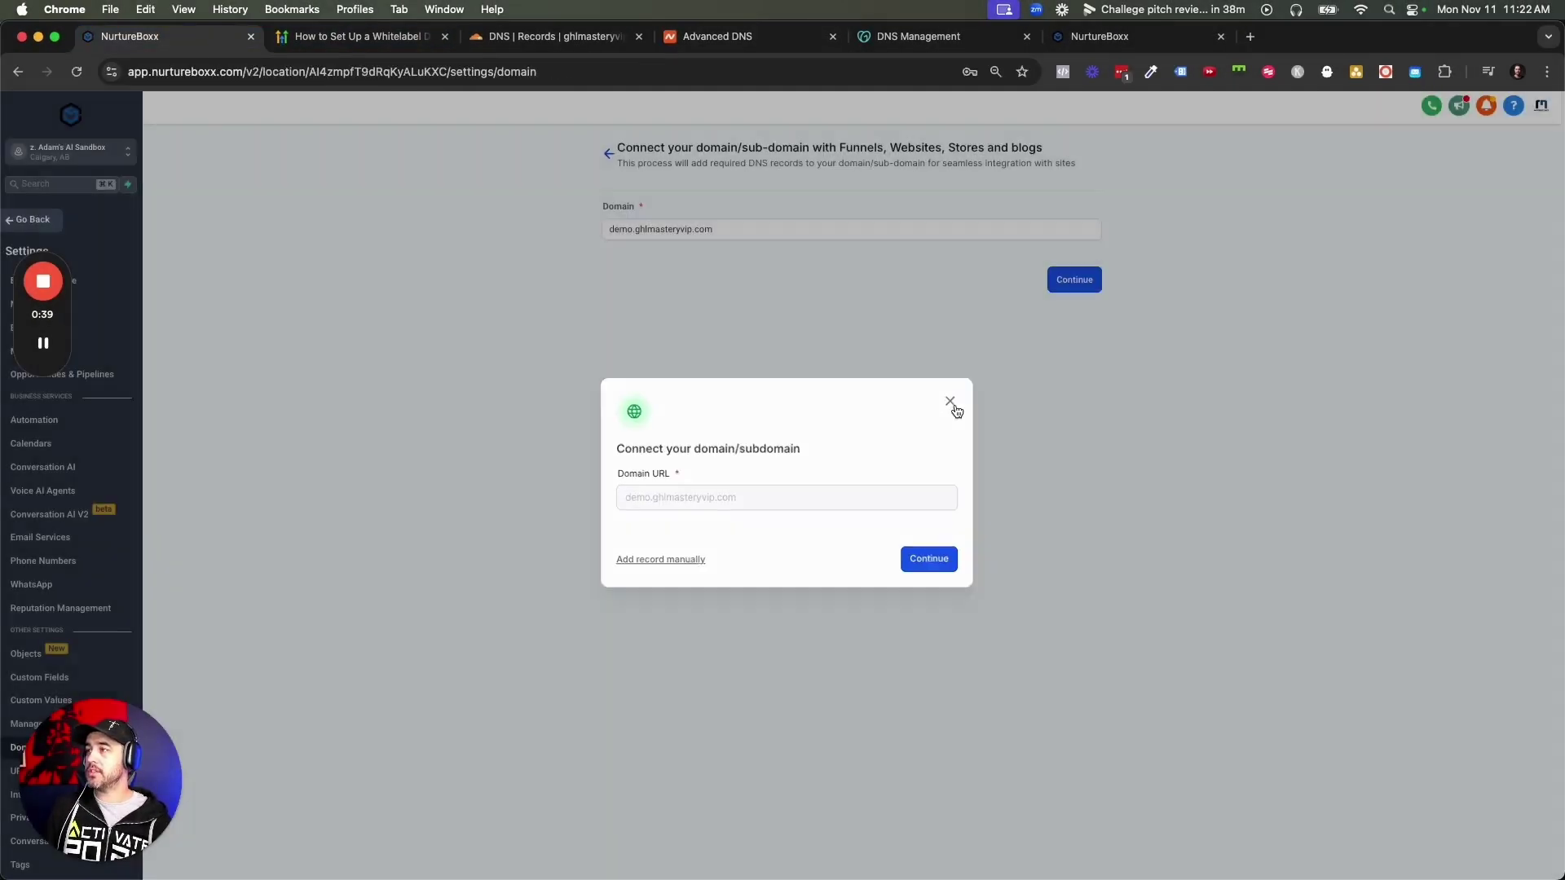
left_click(949, 405)
left_click(609, 153)
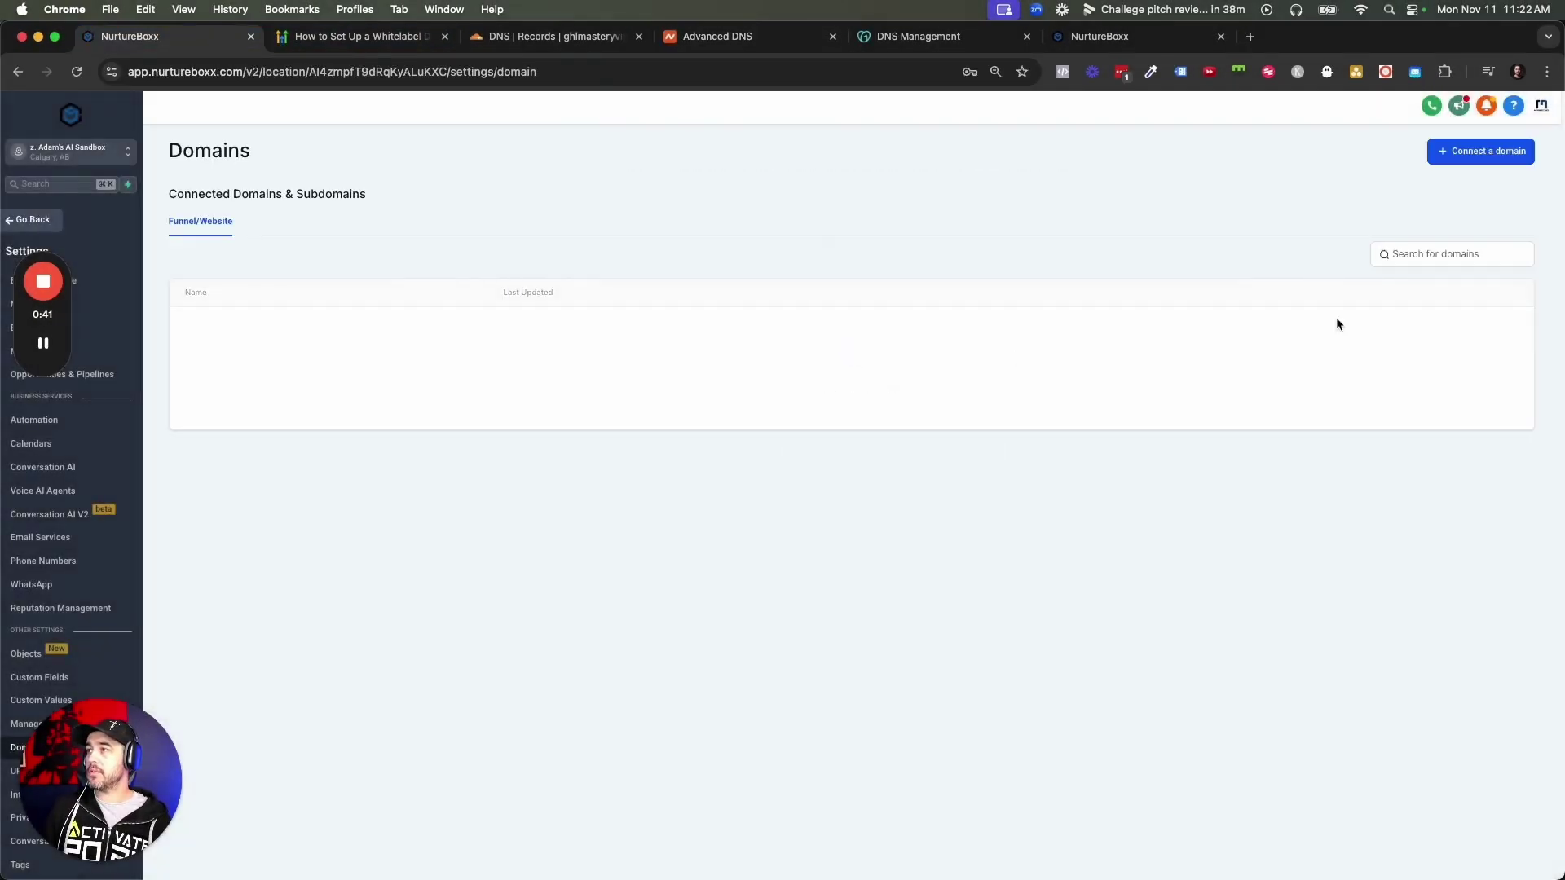
left_click(1472, 153)
left_click(746, 231)
type("demo.")
type("demobot.cha")
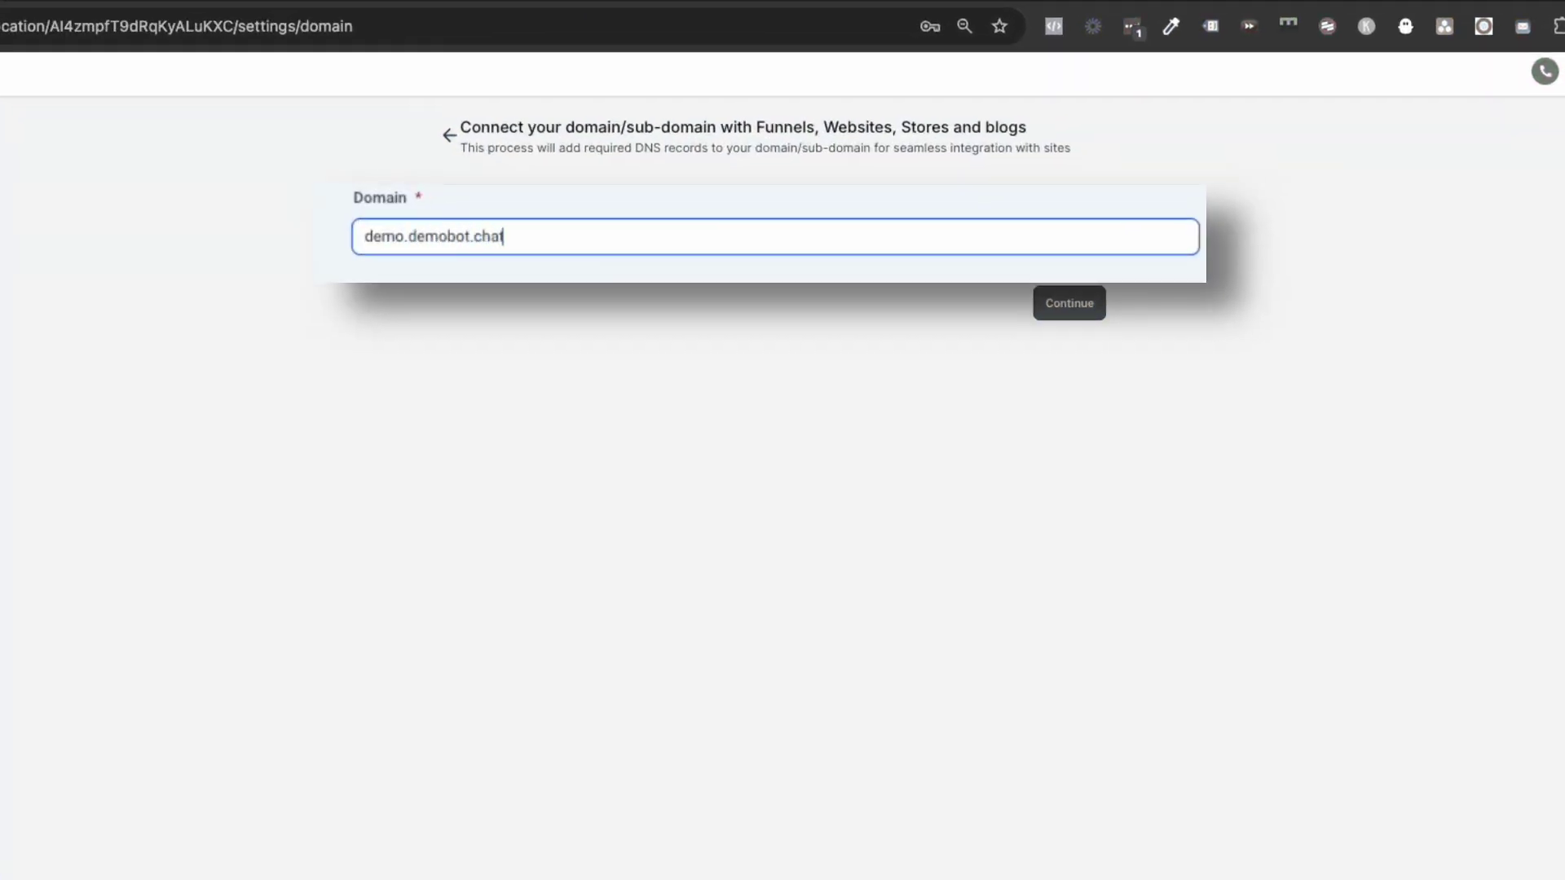
type("t")
key("super+a")
left_click(864, 340)
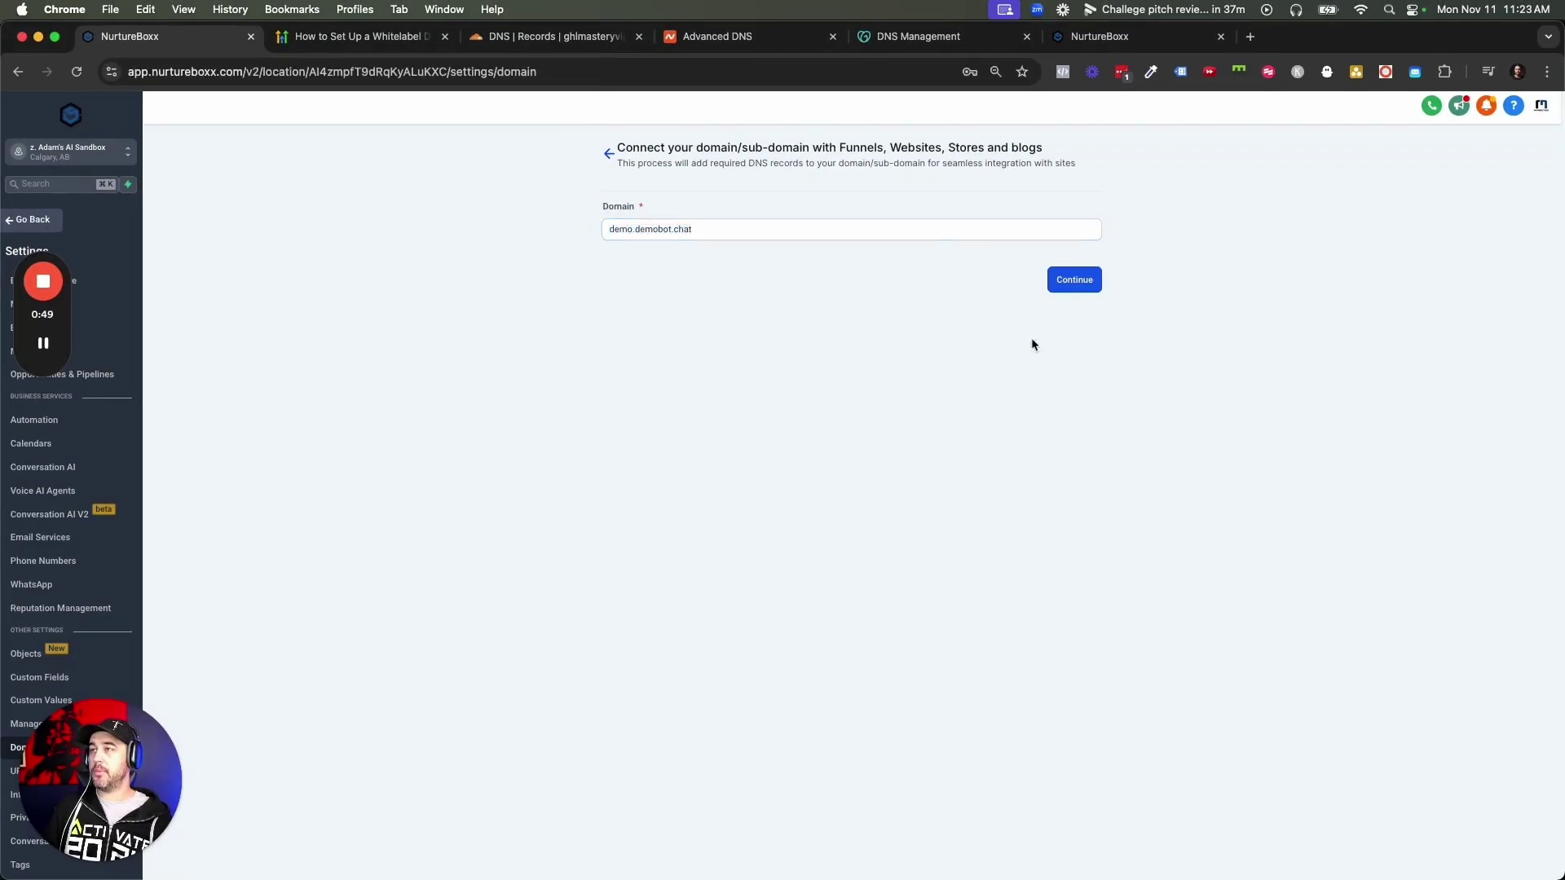
left_click(1075, 279)
Choose manual DNS setup and copy the required CNAME target for host demo.
left_click(653, 560)
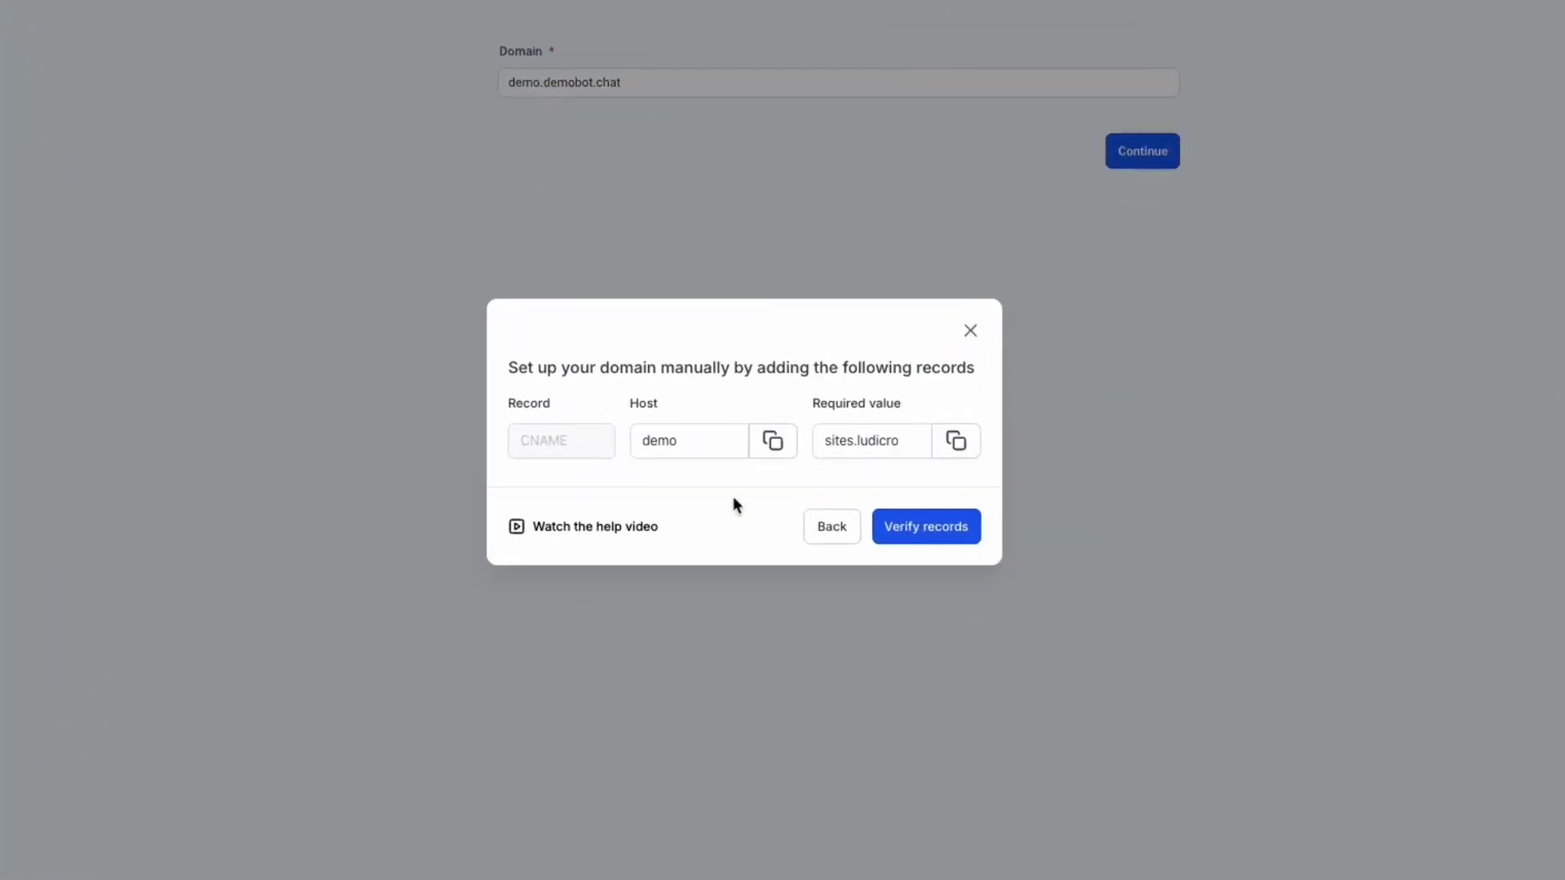
left_click(839, 441)
left_click(662, 444)
left_click(906, 448)
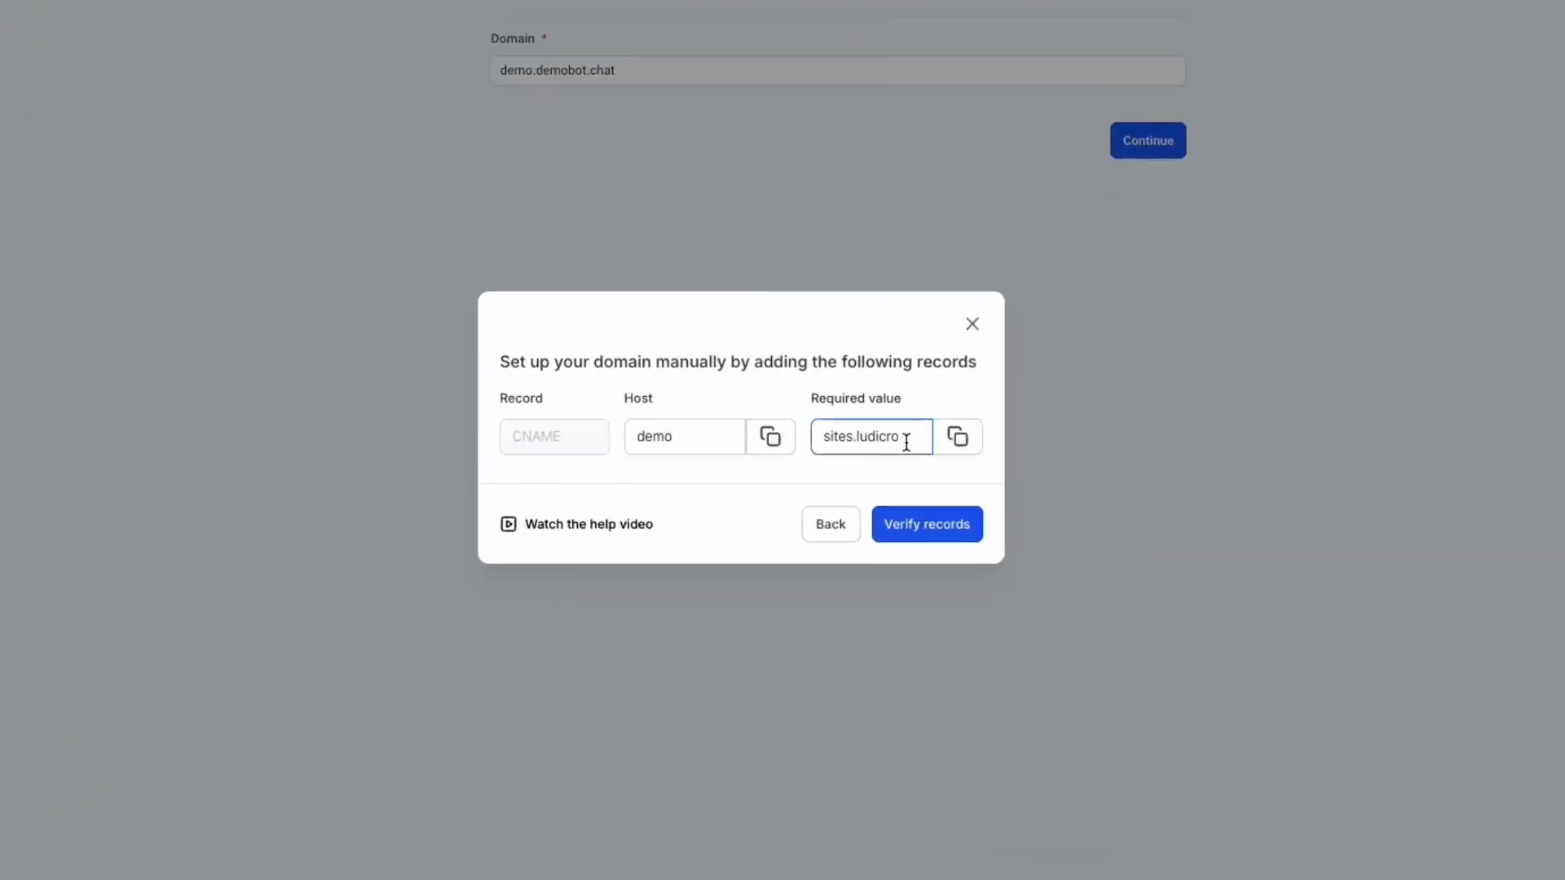
left_click(958, 437)
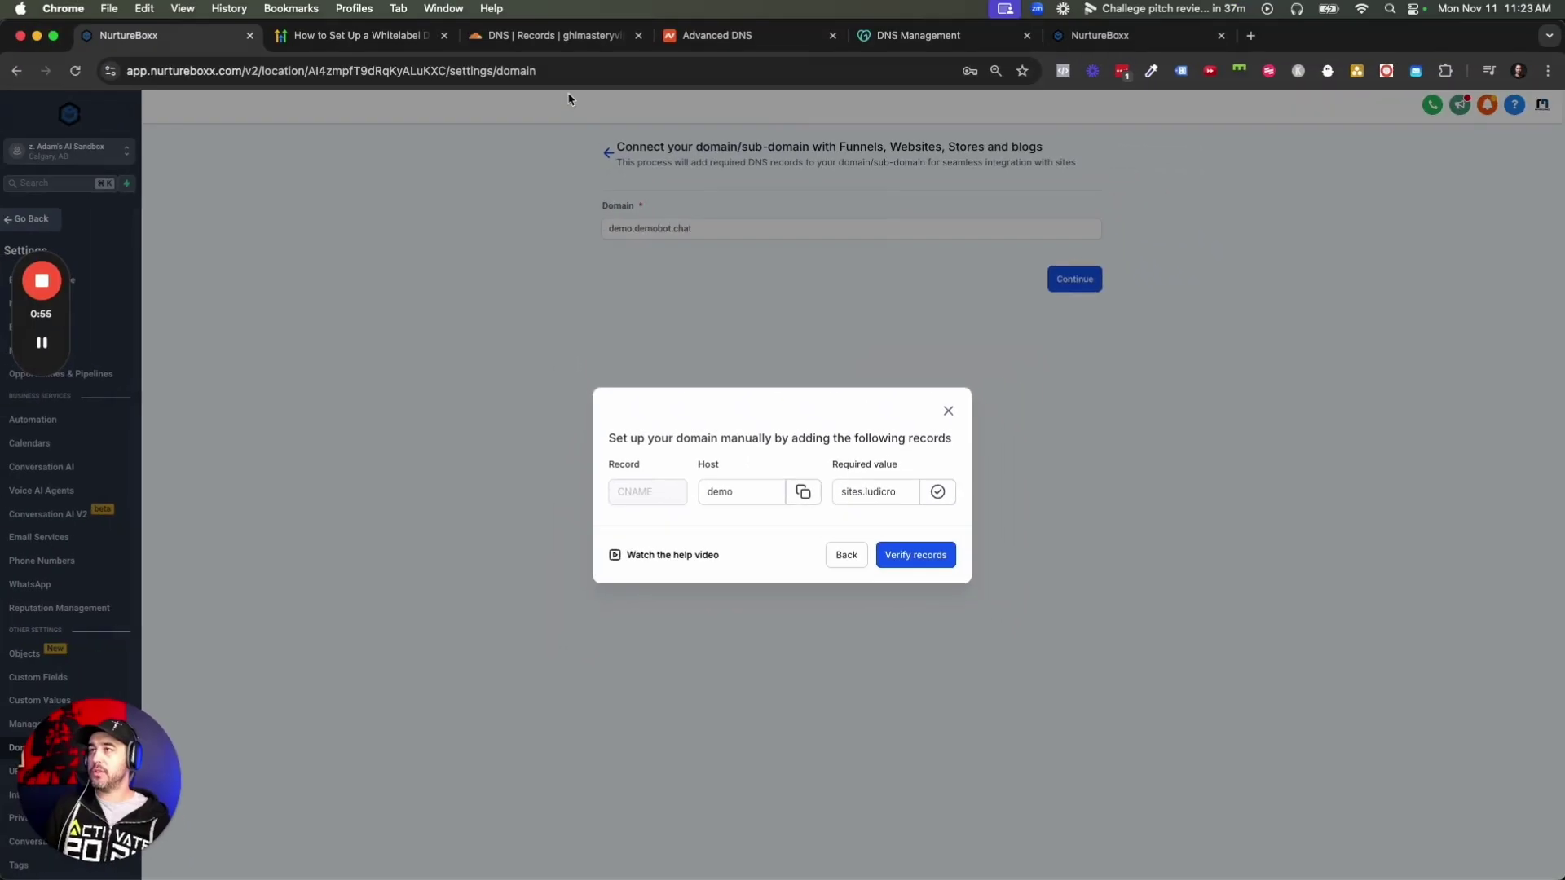
Paste sites.ludicrous.cloud as the demo CNAME target in Namecheap and add another record row.
left_click(718, 36)
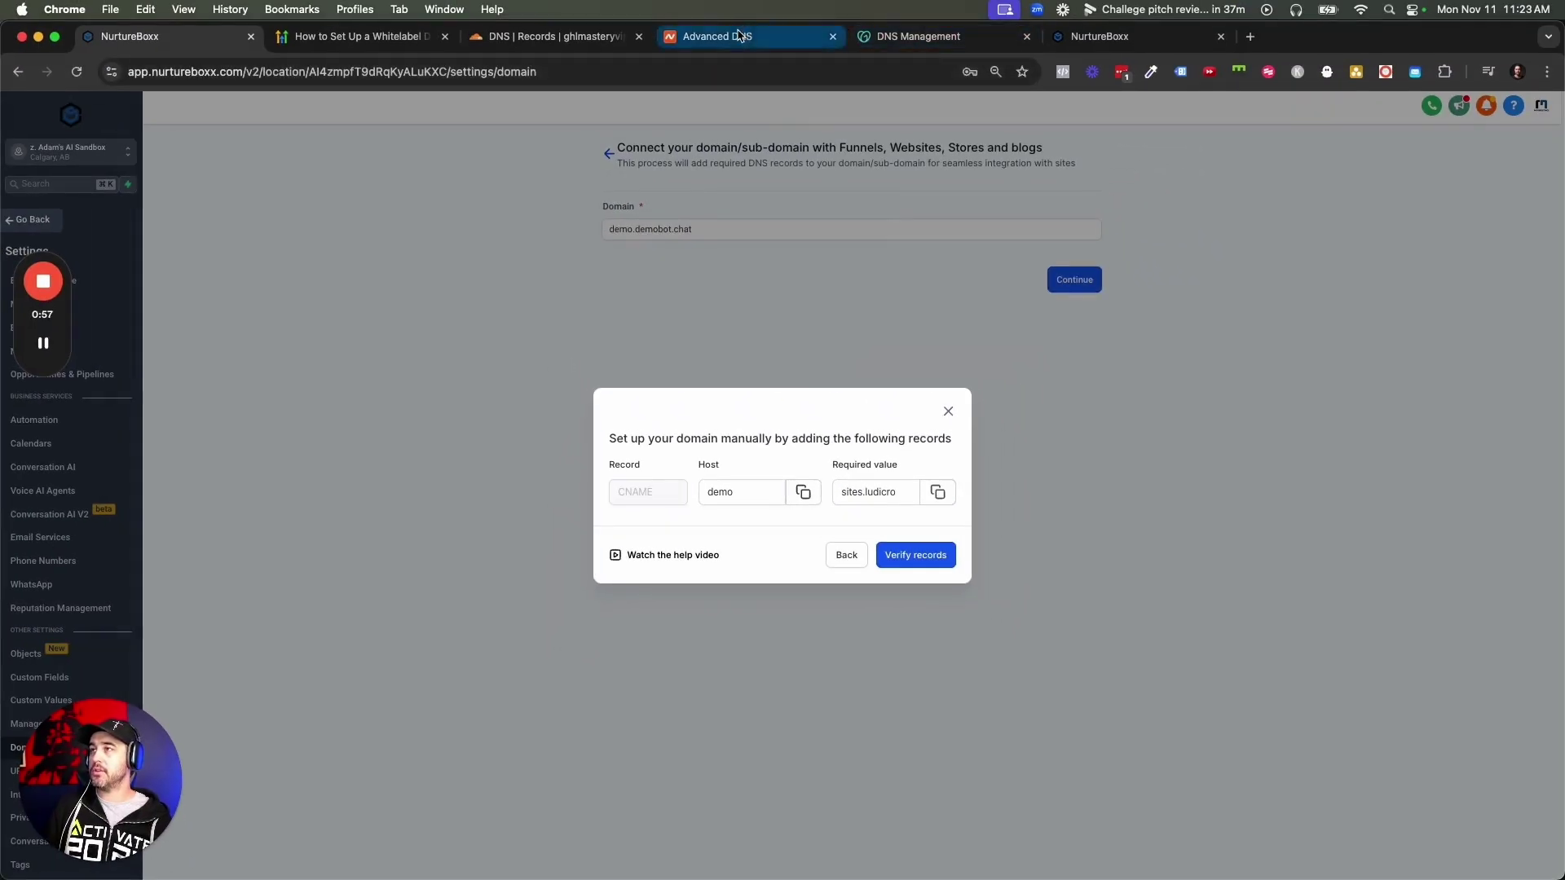
key("super+v")
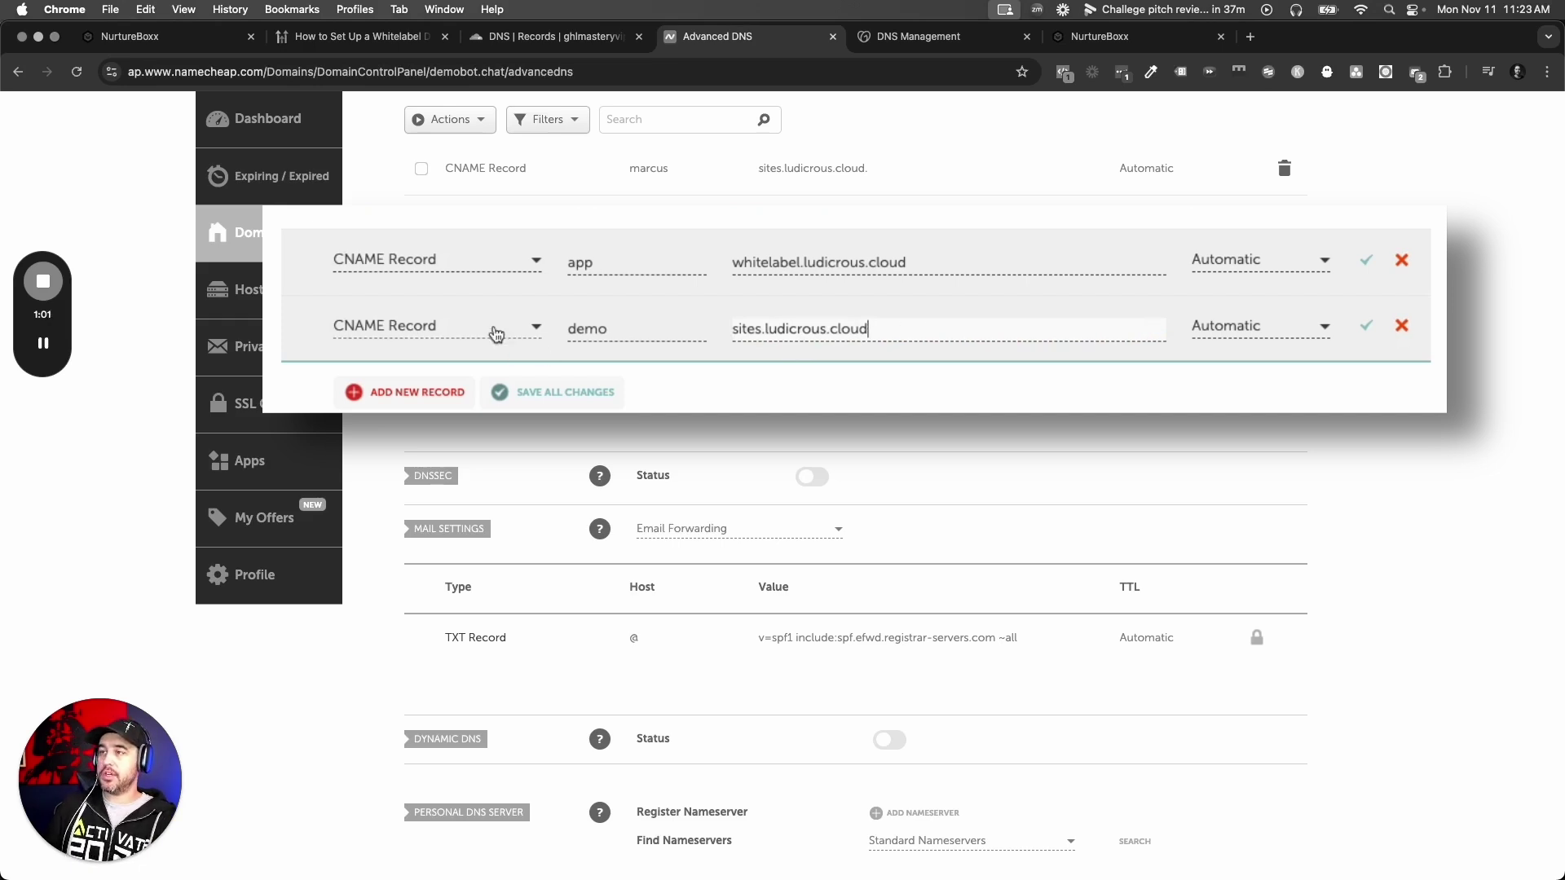
left_click(607, 326)
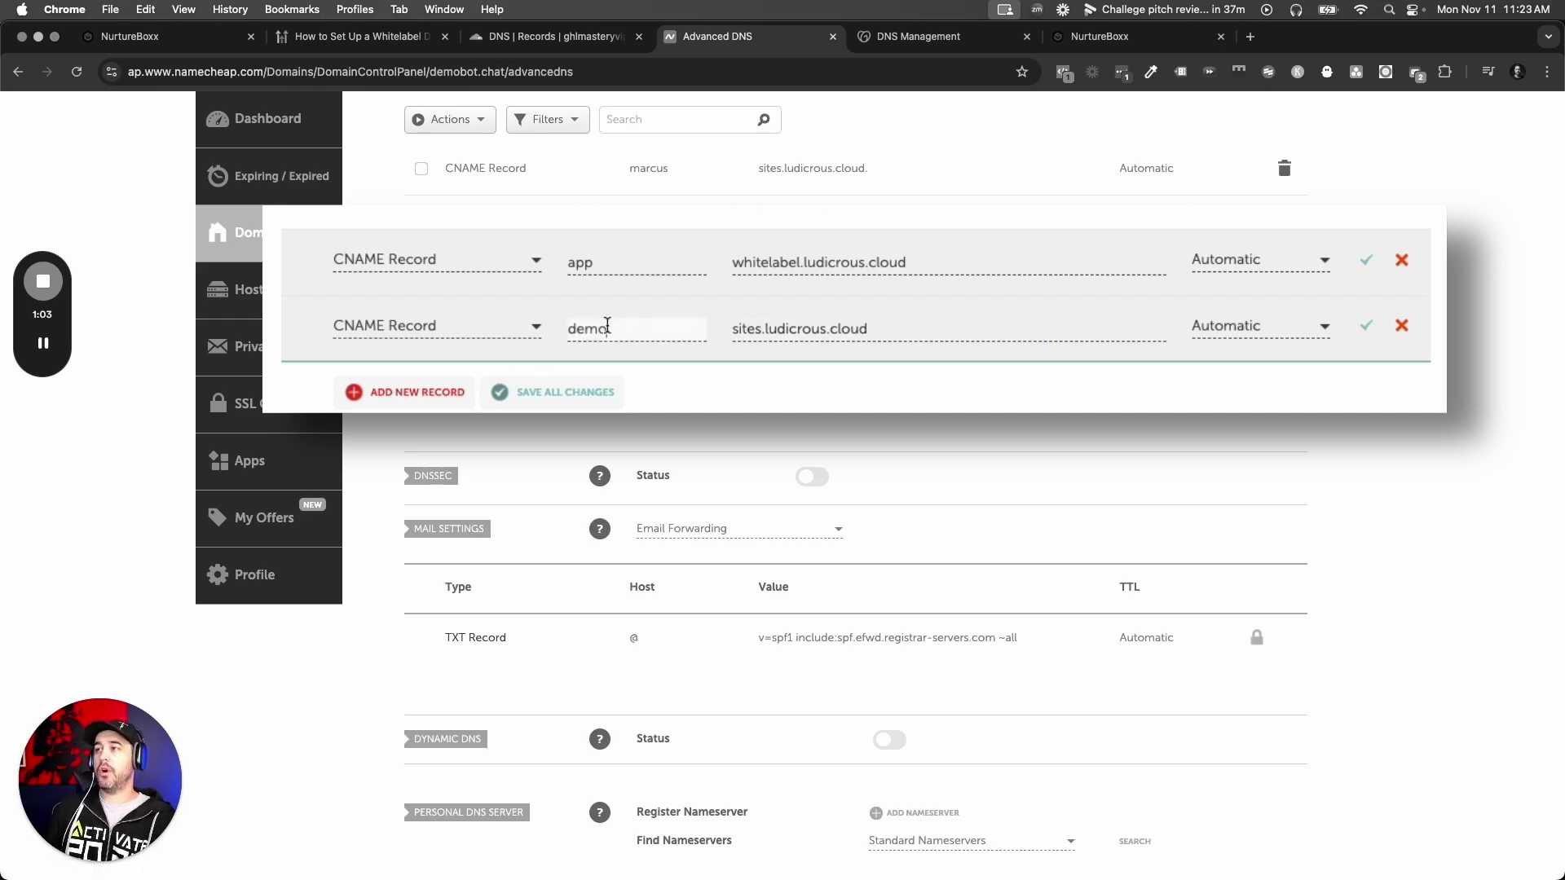
double_click(607, 326)
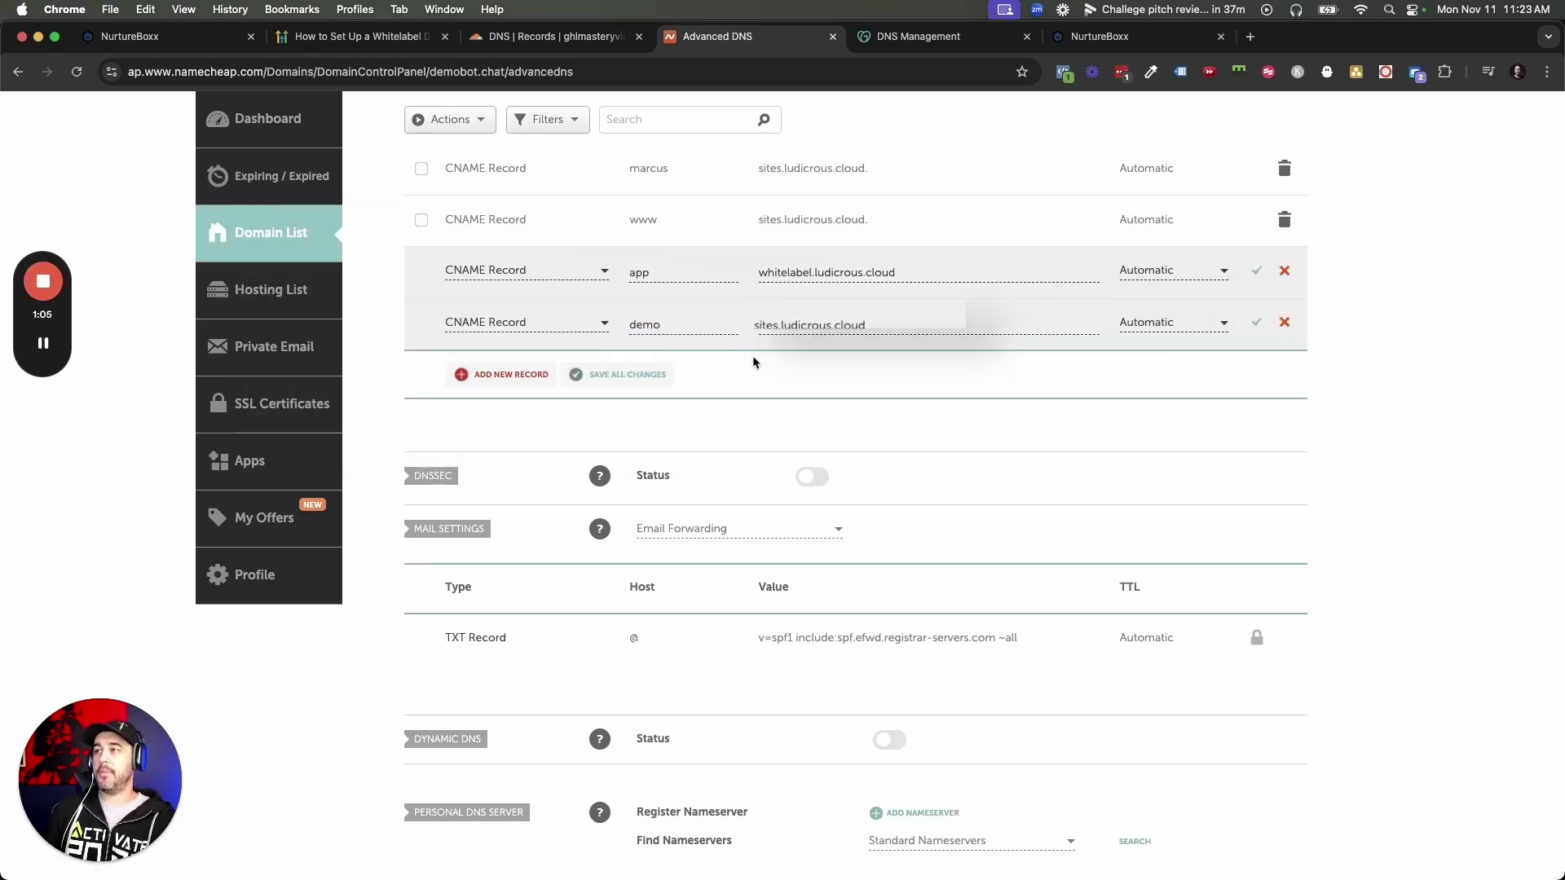
scroll(731, 345, "up", 6)
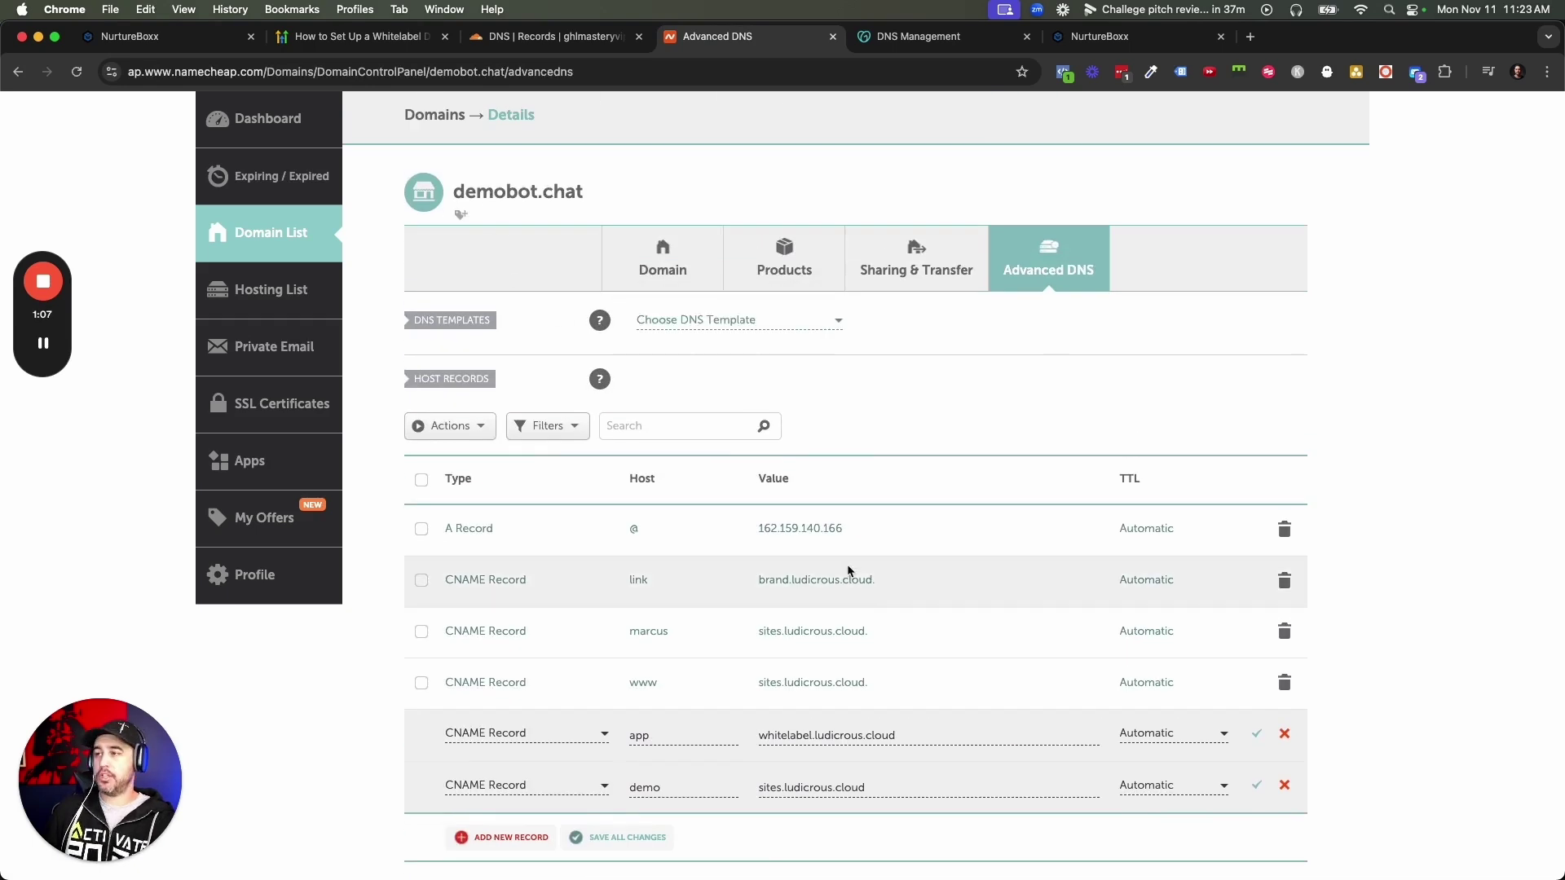
scroll(847, 571, "down", 3)
scroll(824, 620, "down", 2)
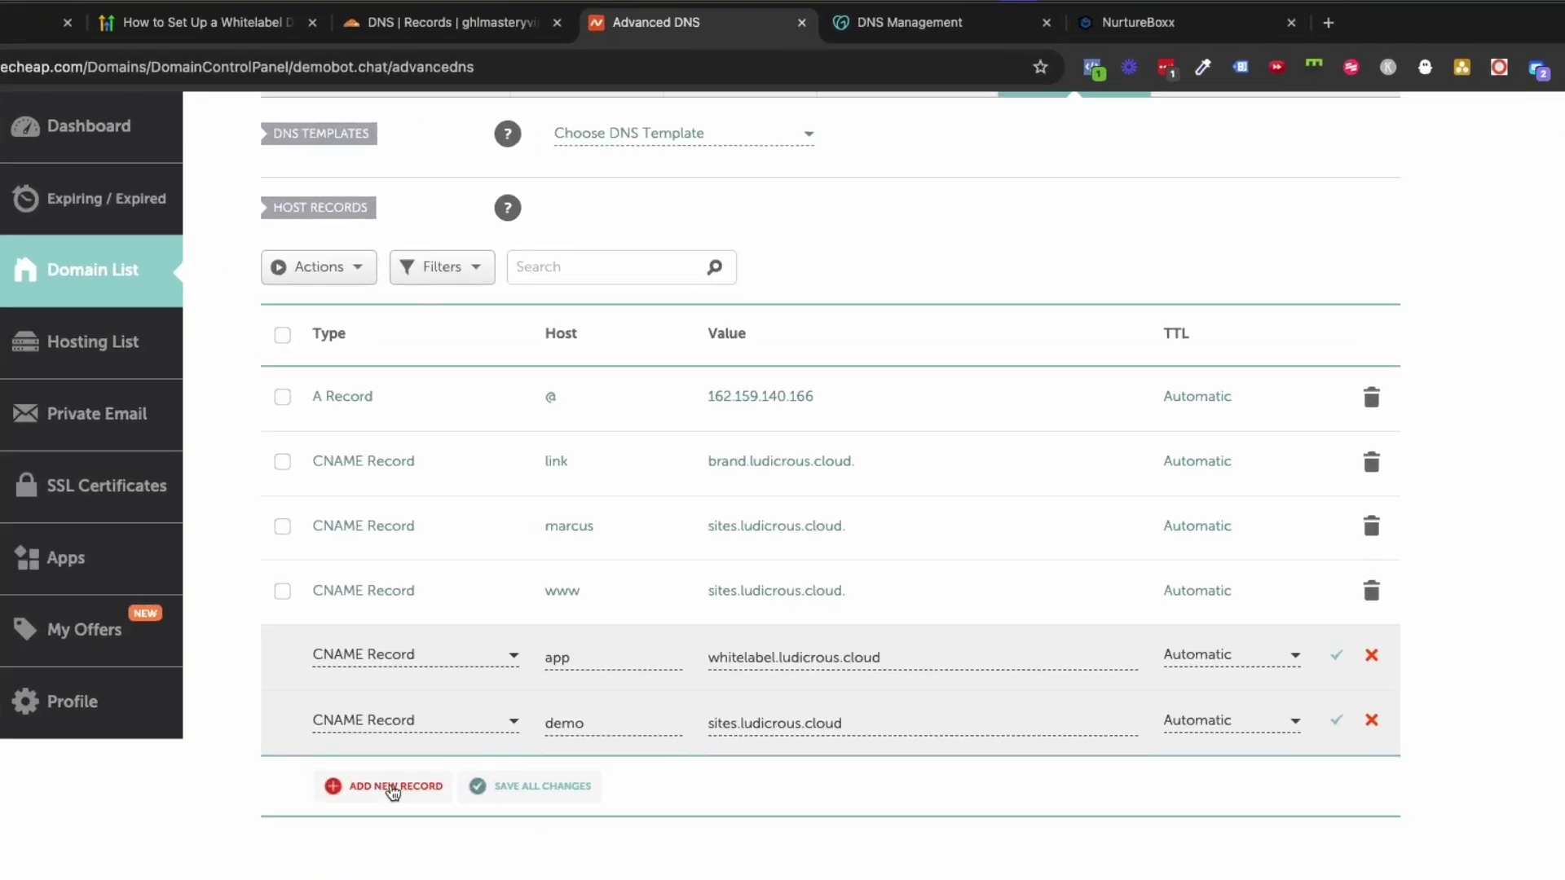
left_click(392, 793)
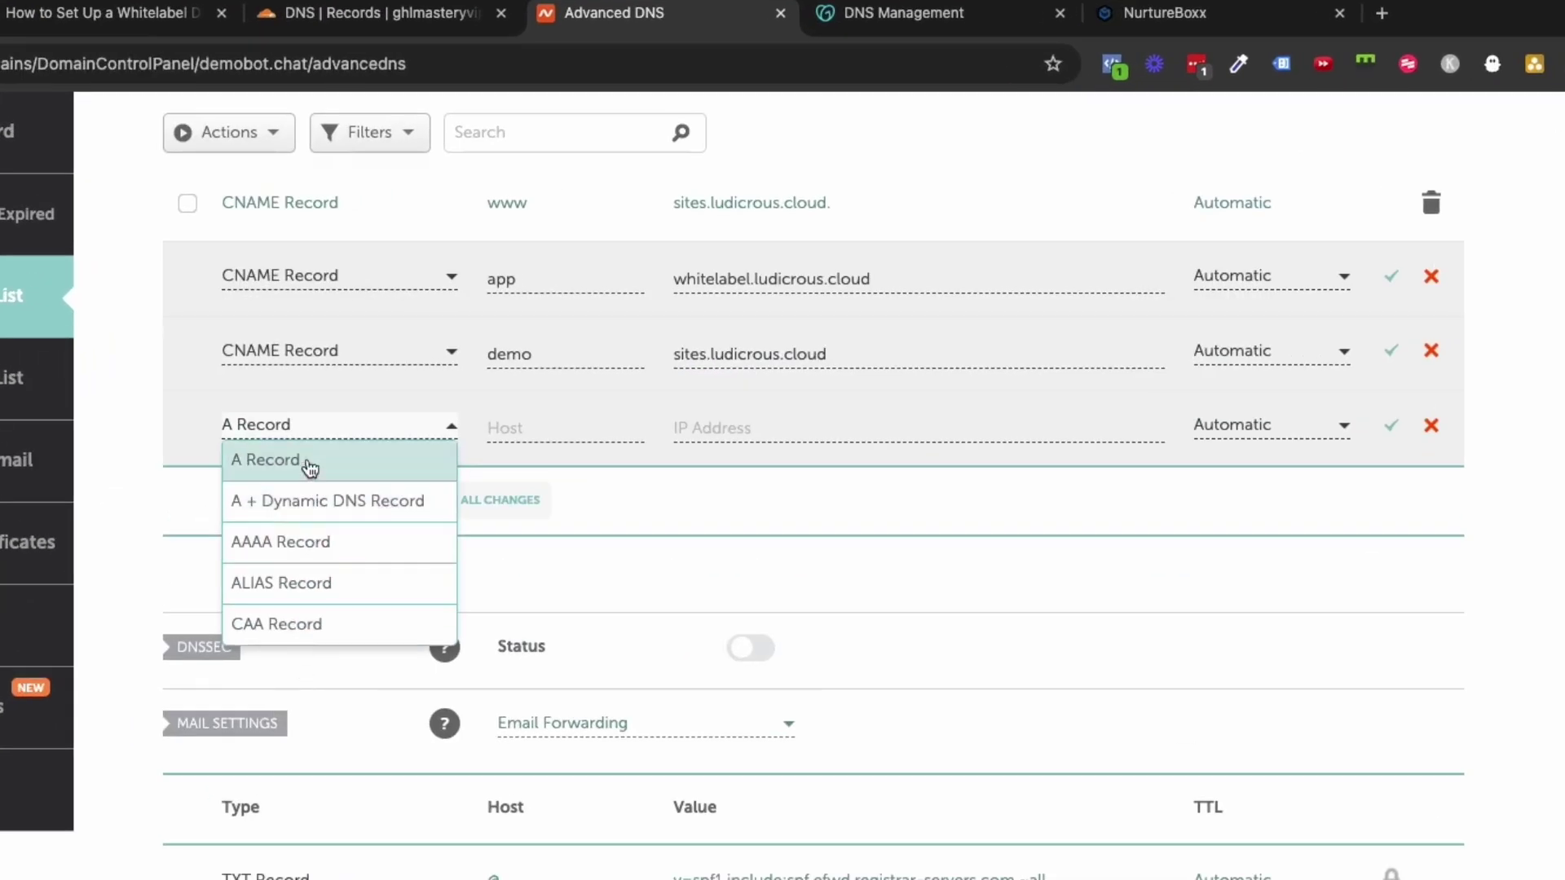
Give the new A record host @, then open the root A record 162.159.140.166 for editing.
left_click(308, 459)
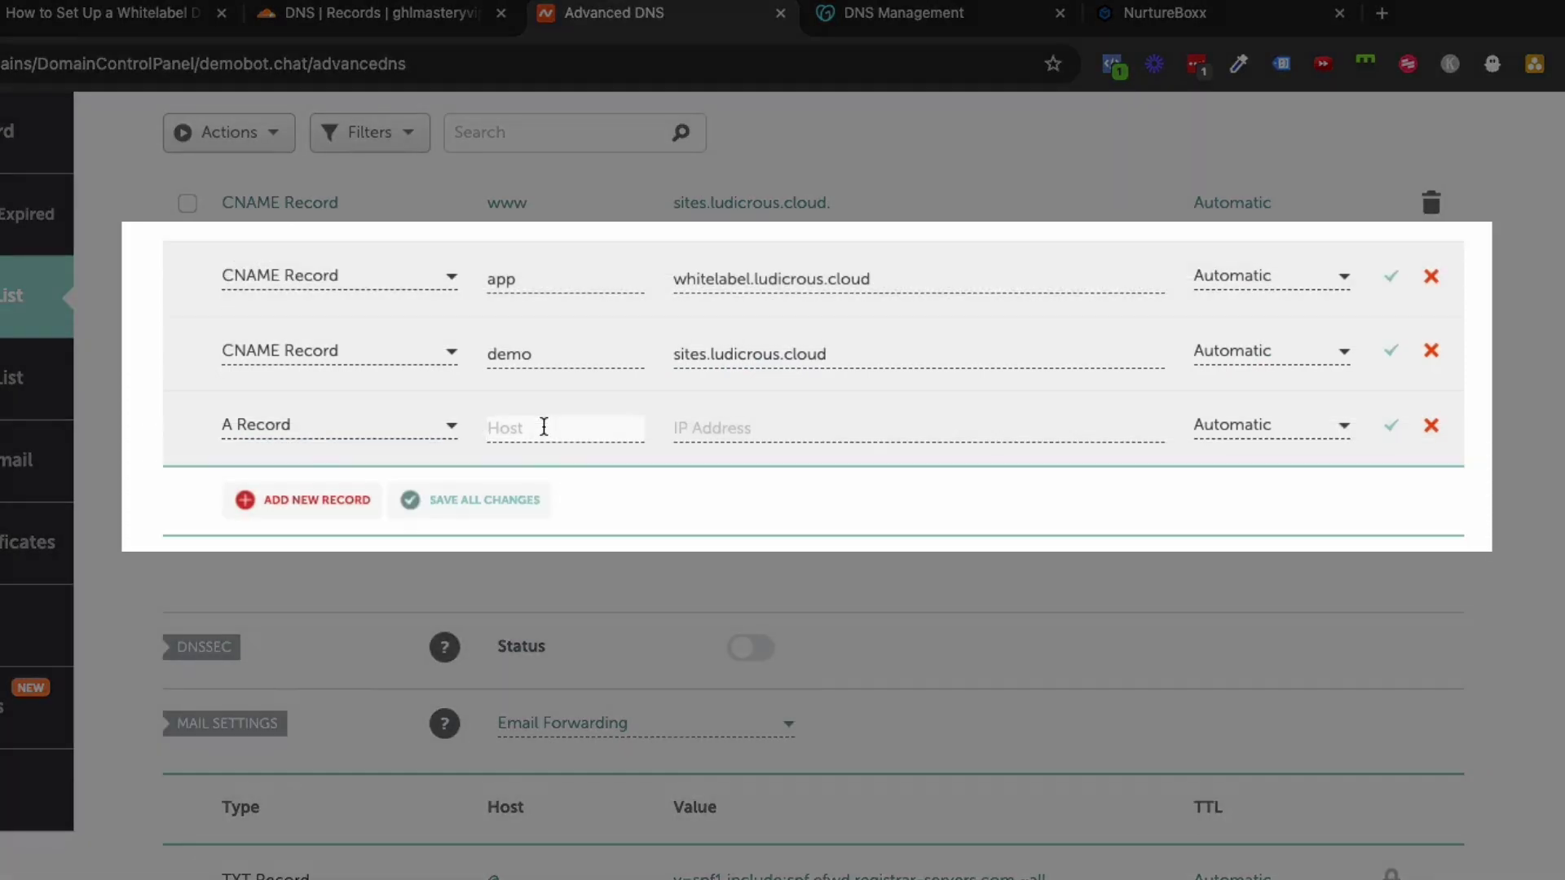
type("@")
left_click(706, 439)
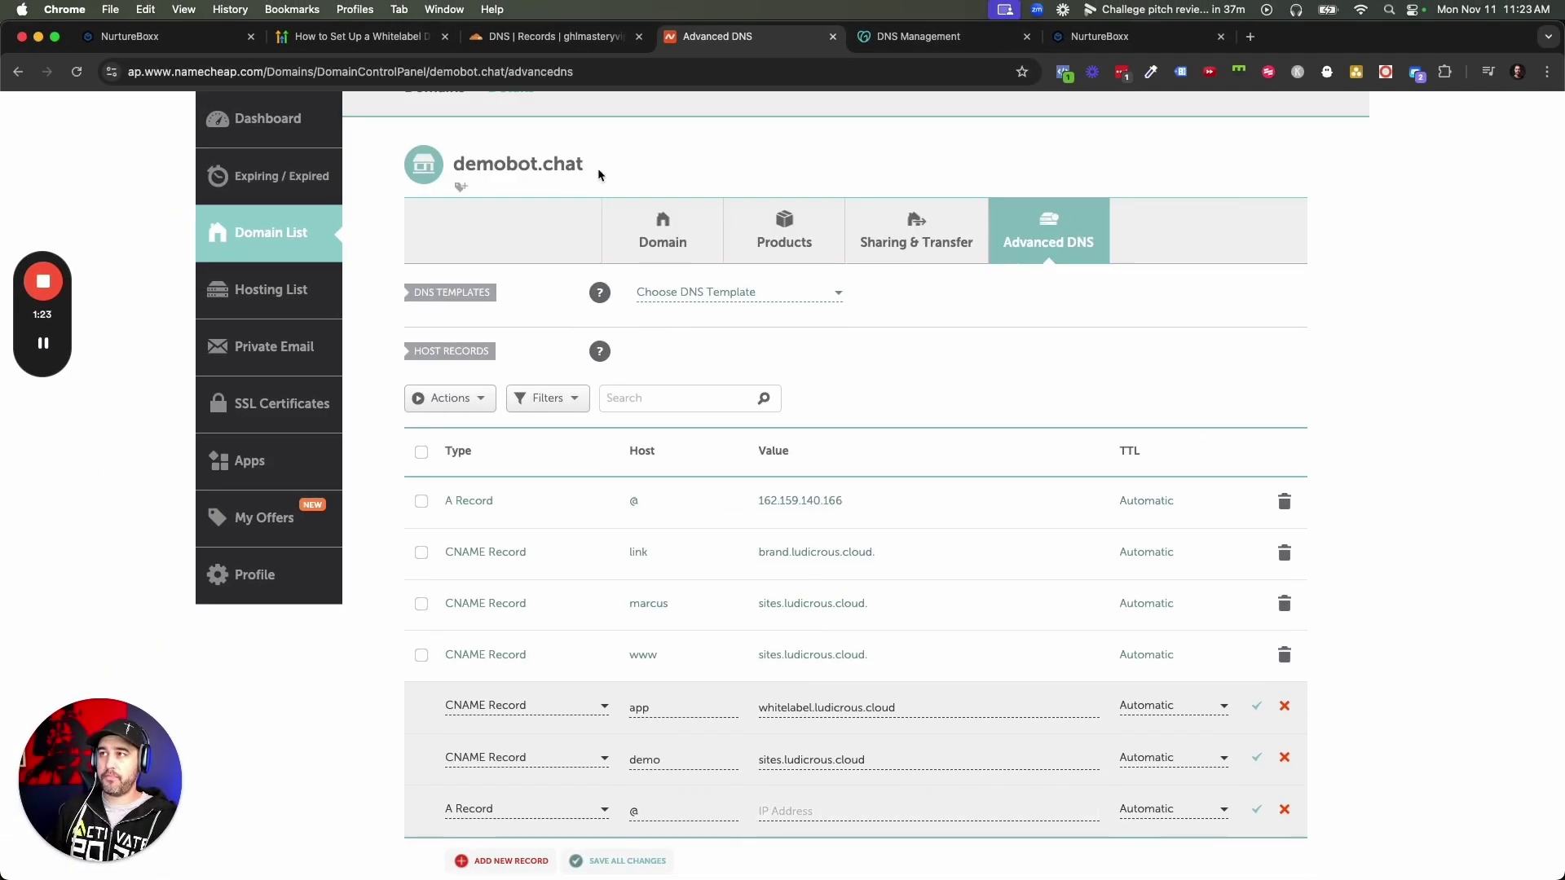
left_click_drag(592, 167, 451, 167)
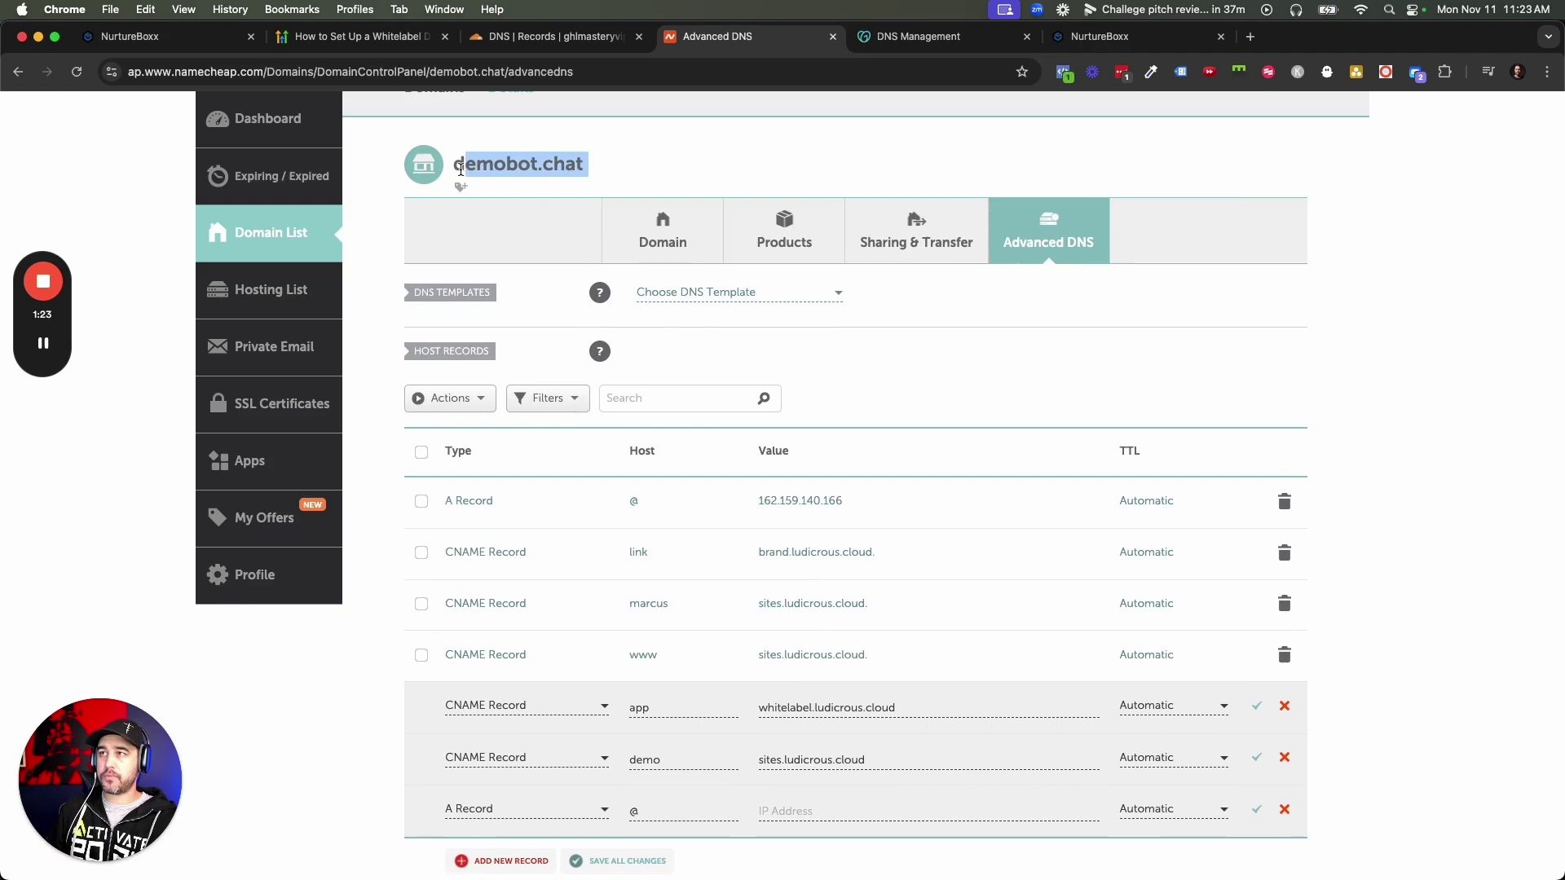
left_click(389, 427)
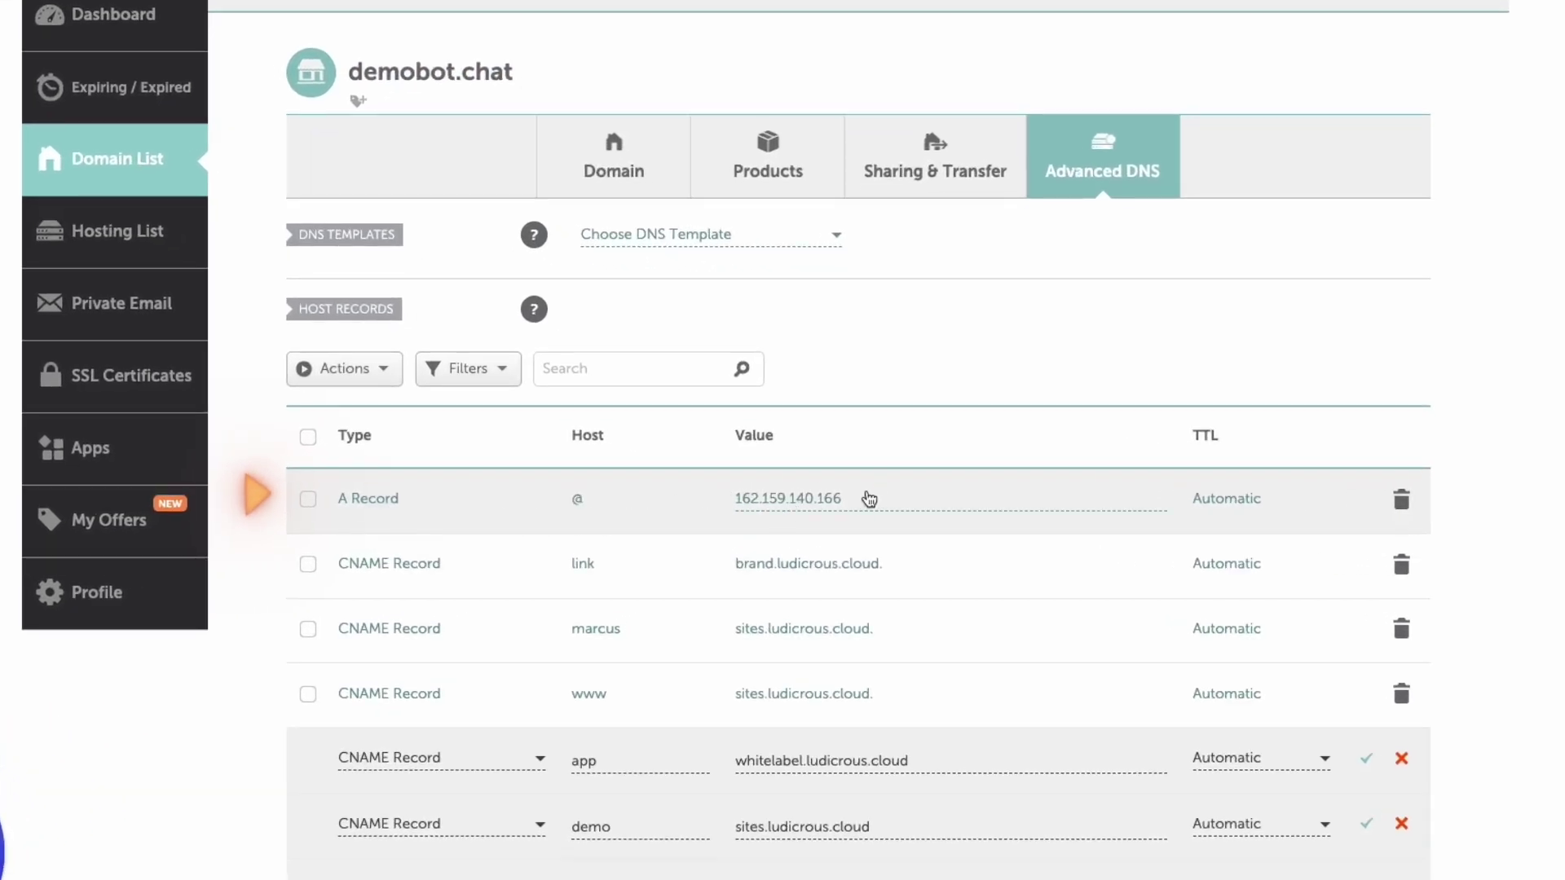
left_click_drag(852, 499, 735, 500)
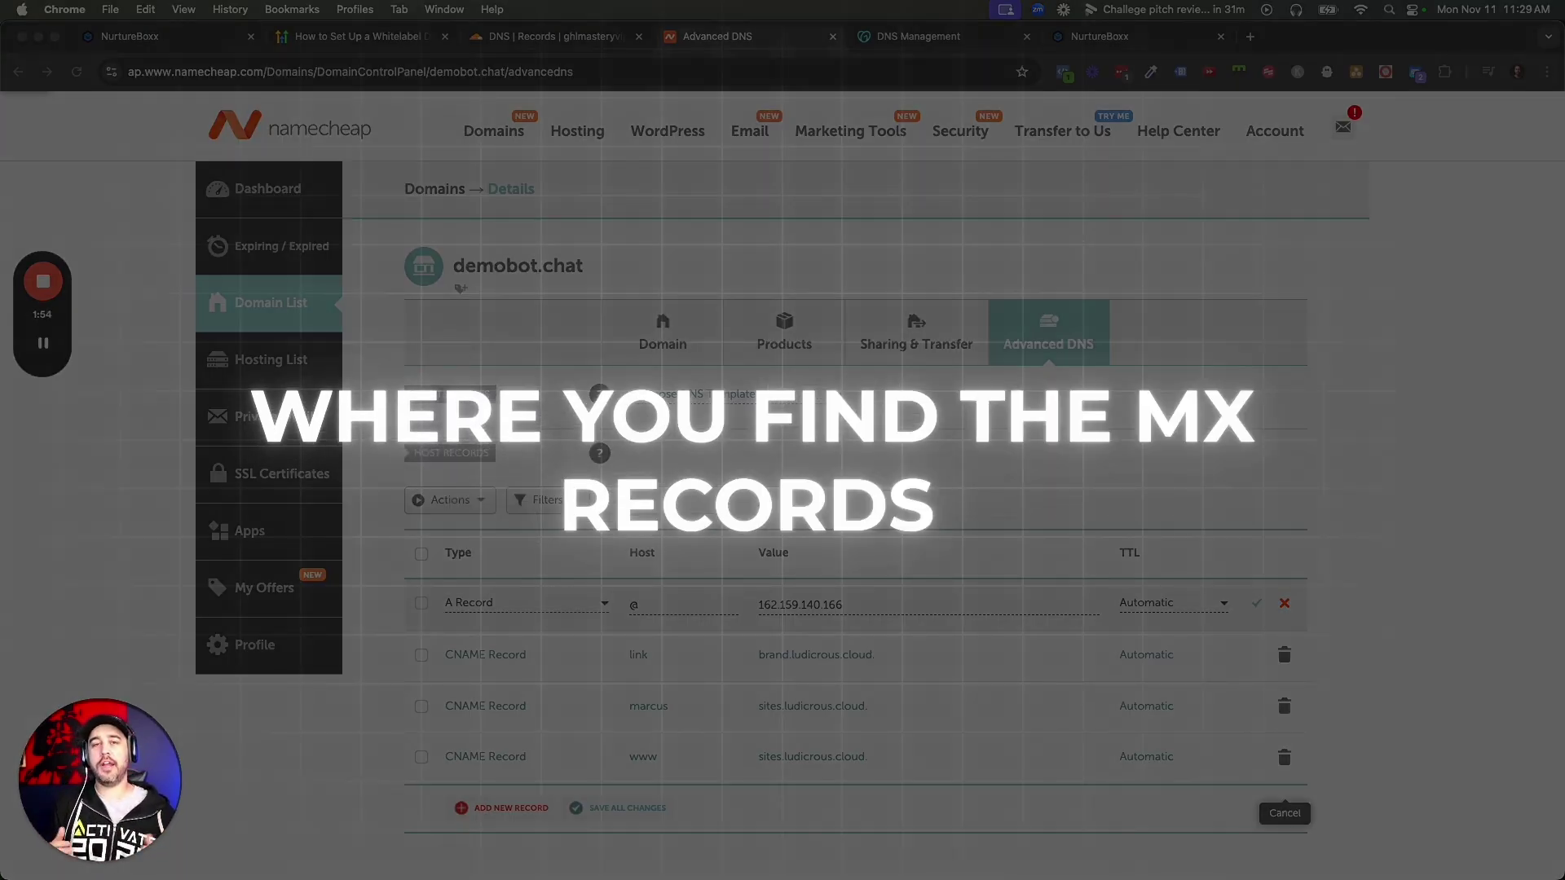
scroll(497, 652, "down", 3)
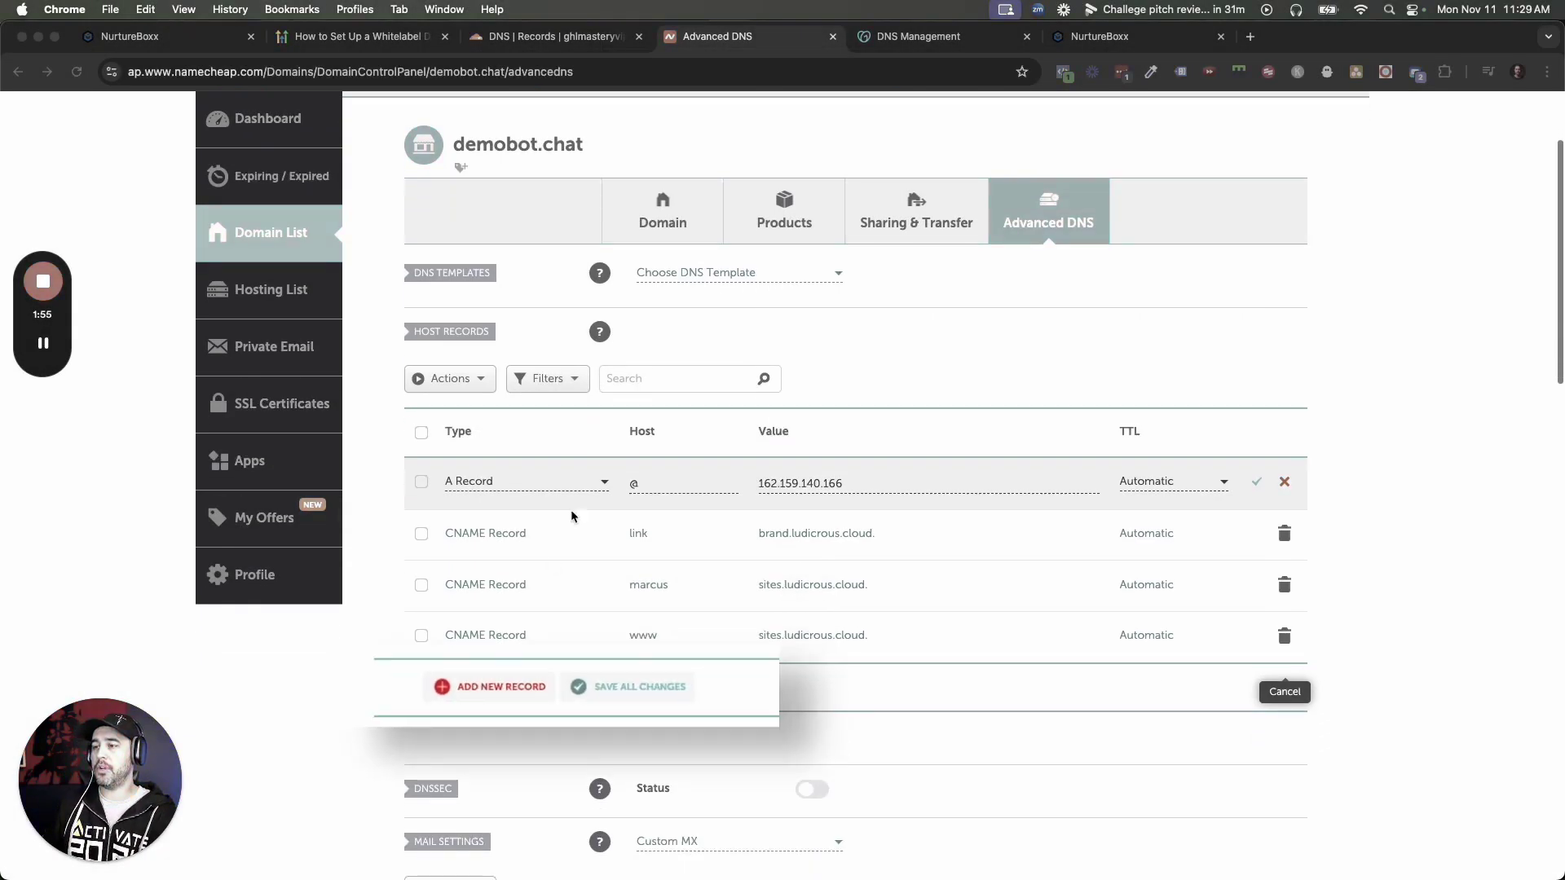
left_click(498, 691)
scroll(563, 429, "down", 3)
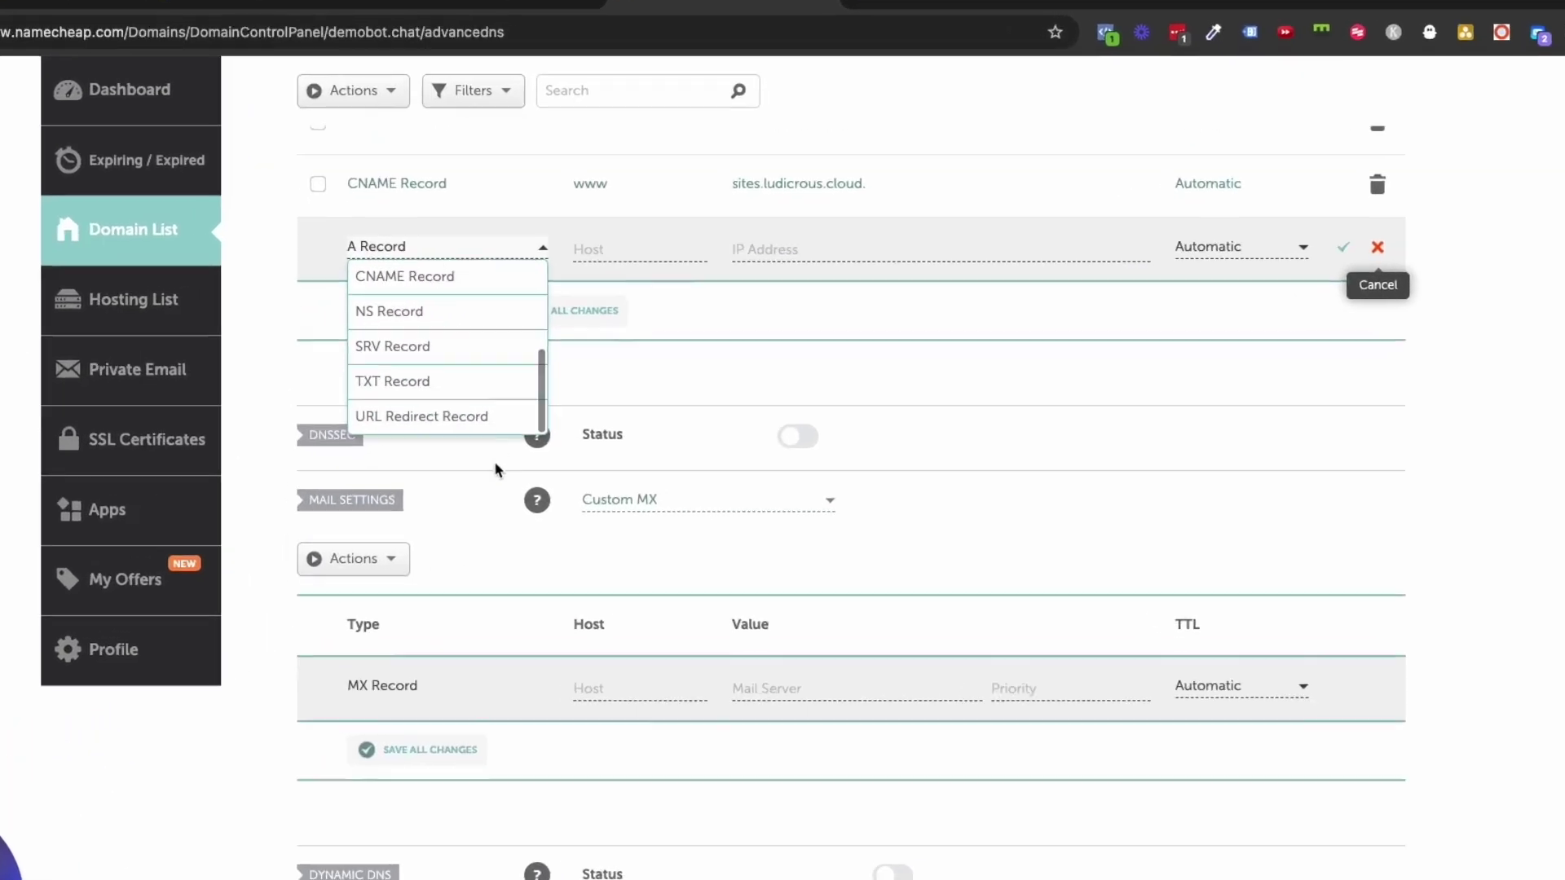
scroll(489, 367, "up", 5)
left_click(595, 368)
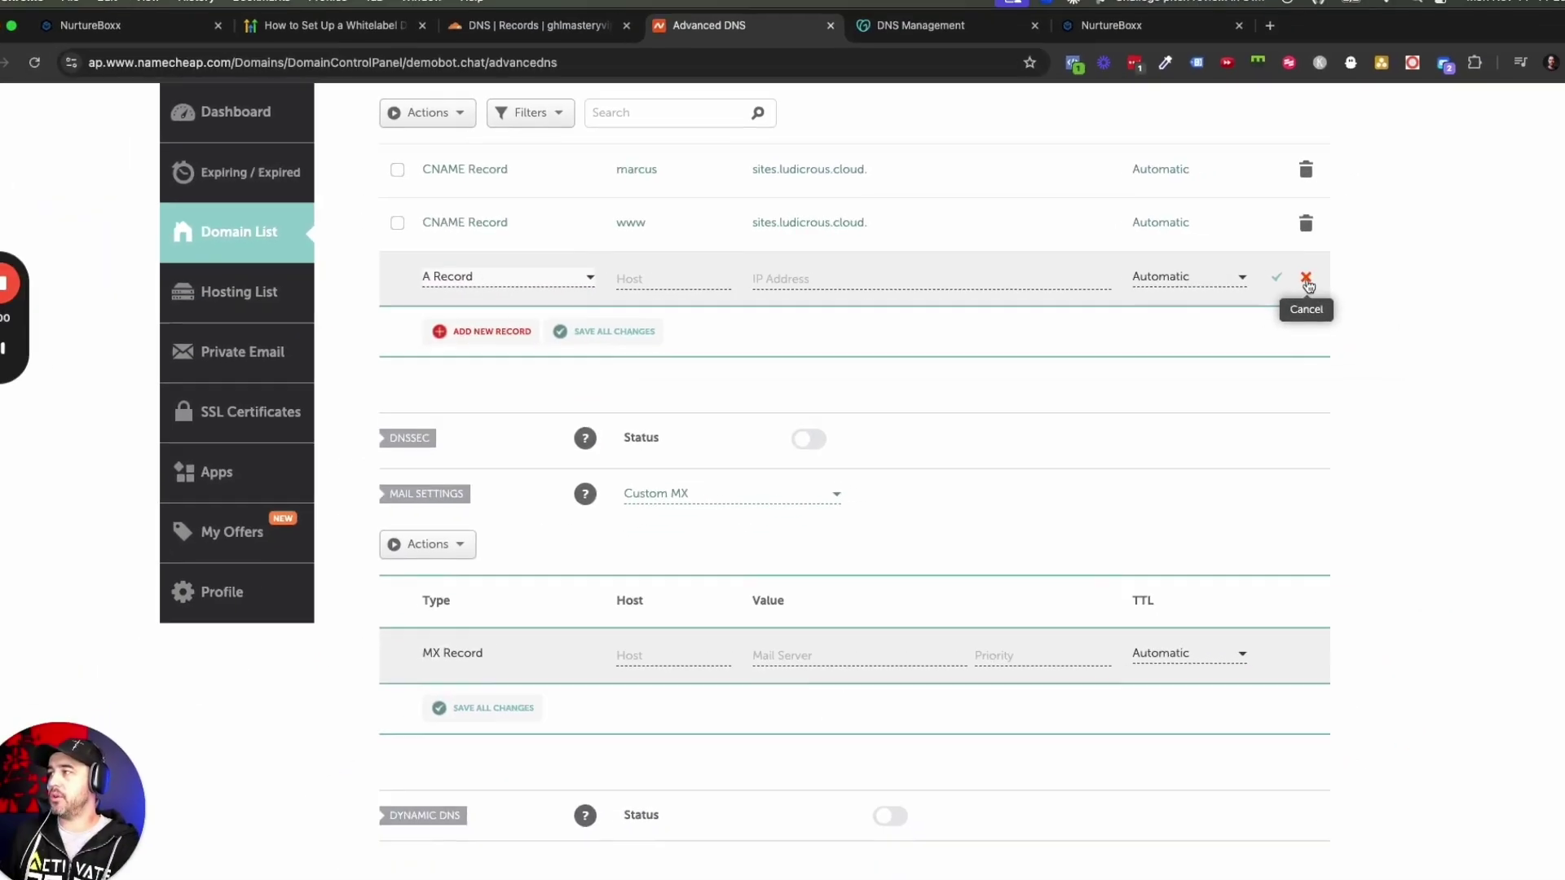
left_click(1393, 282)
scroll(1015, 375, "down", 3)
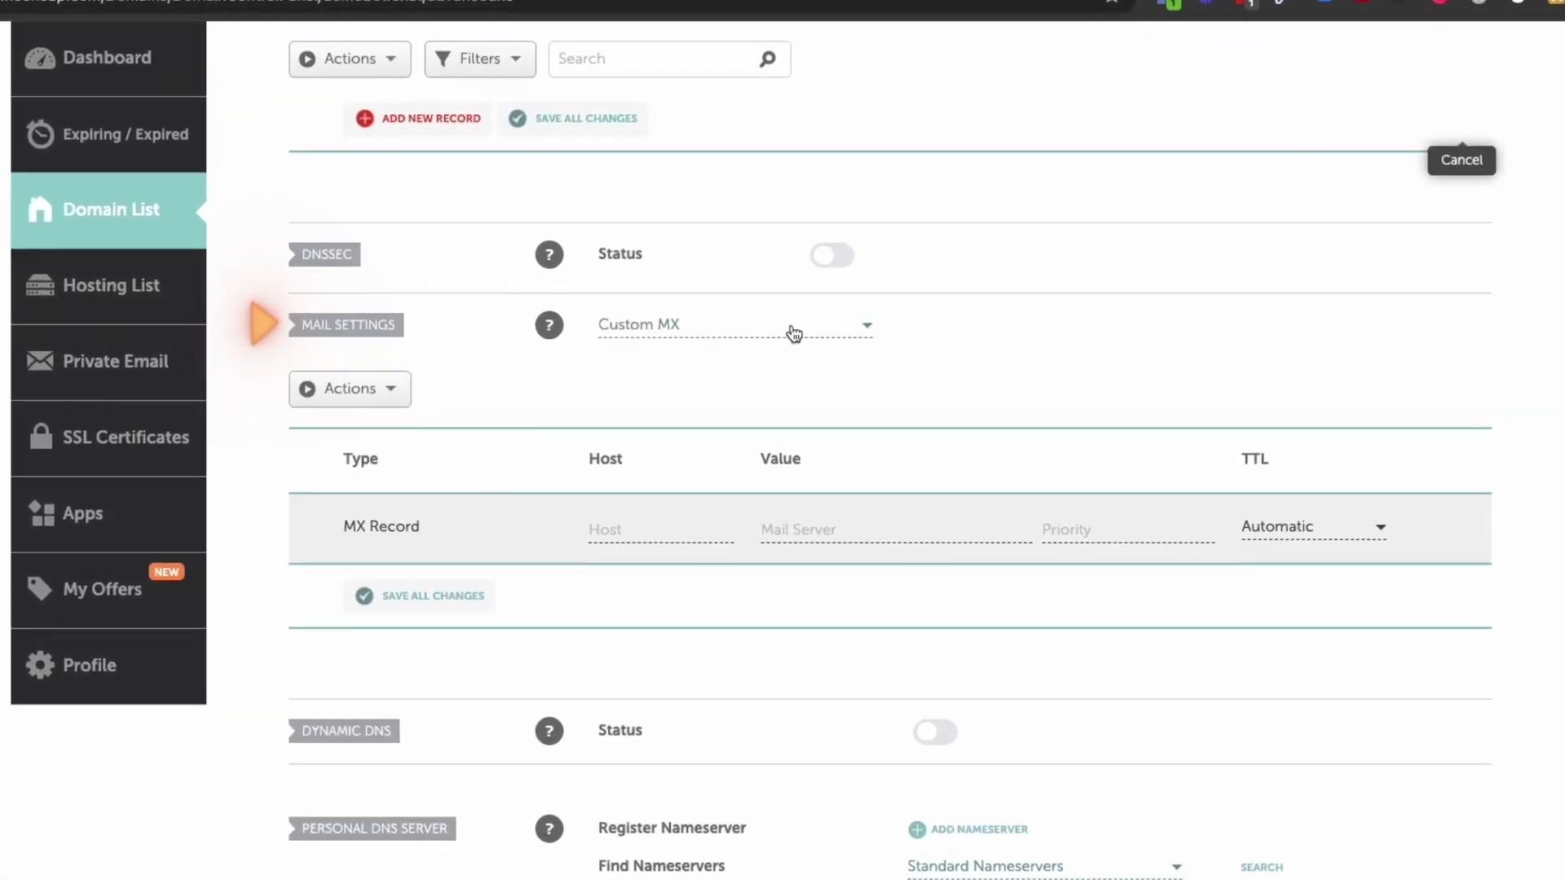
left_click(746, 324)
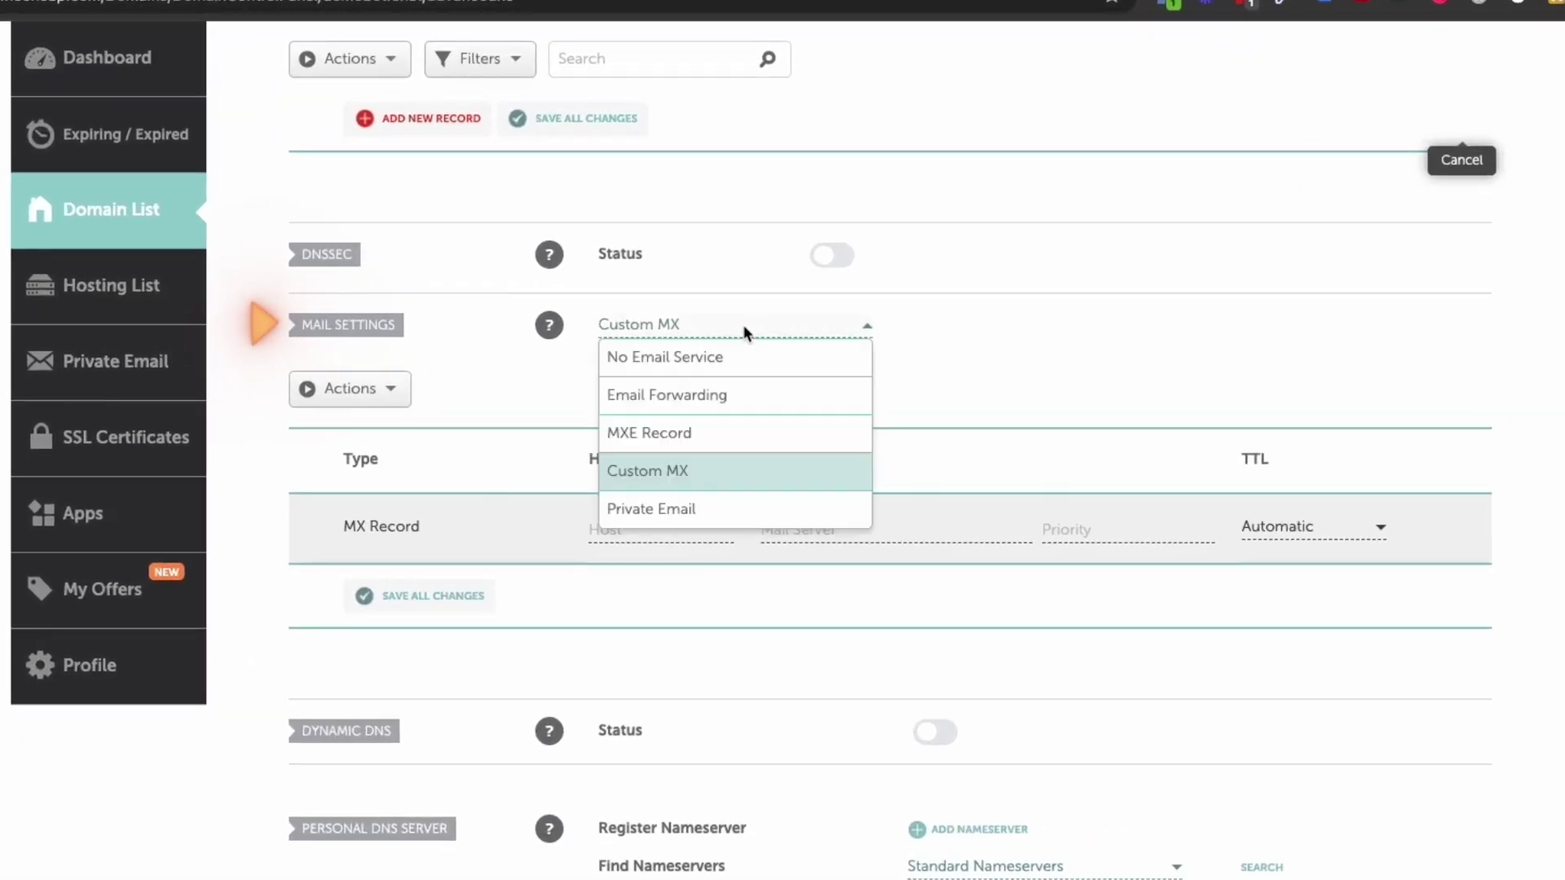
left_click(692, 471)
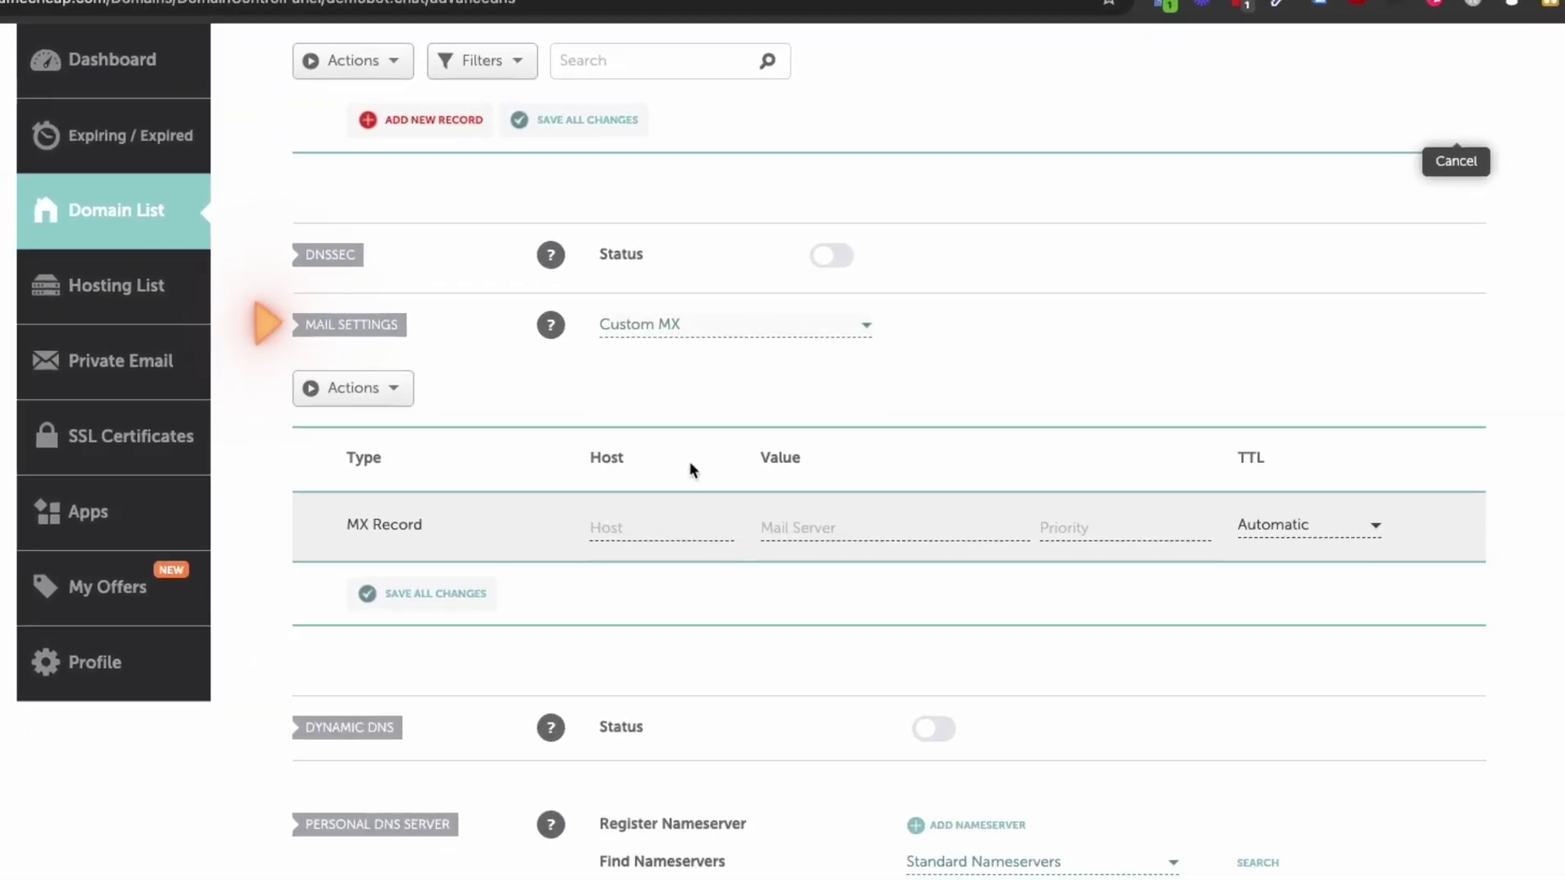
left_click(643, 534)
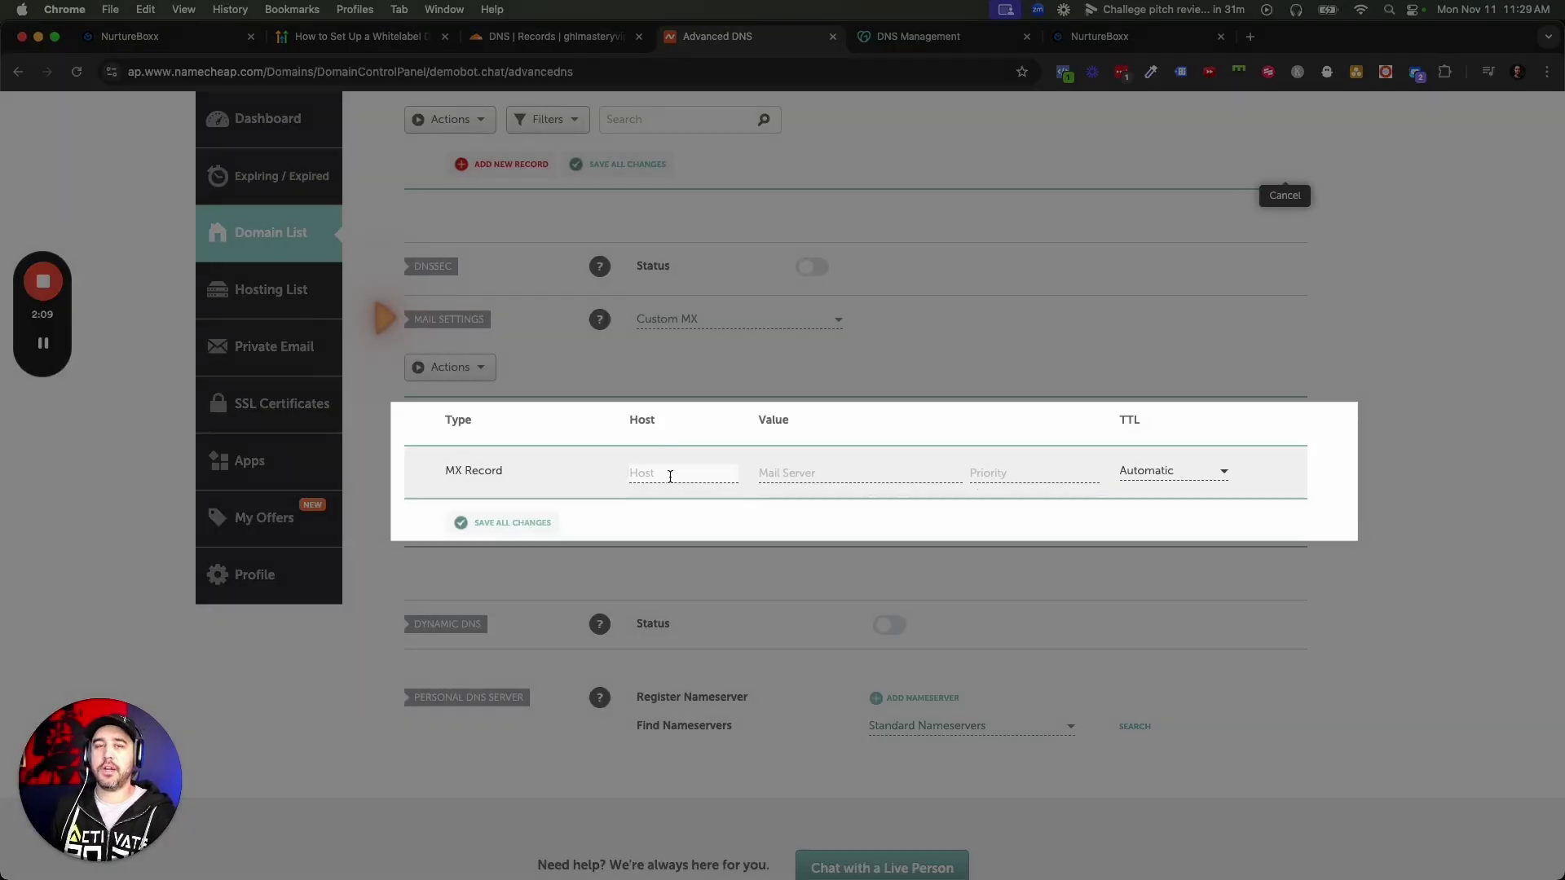
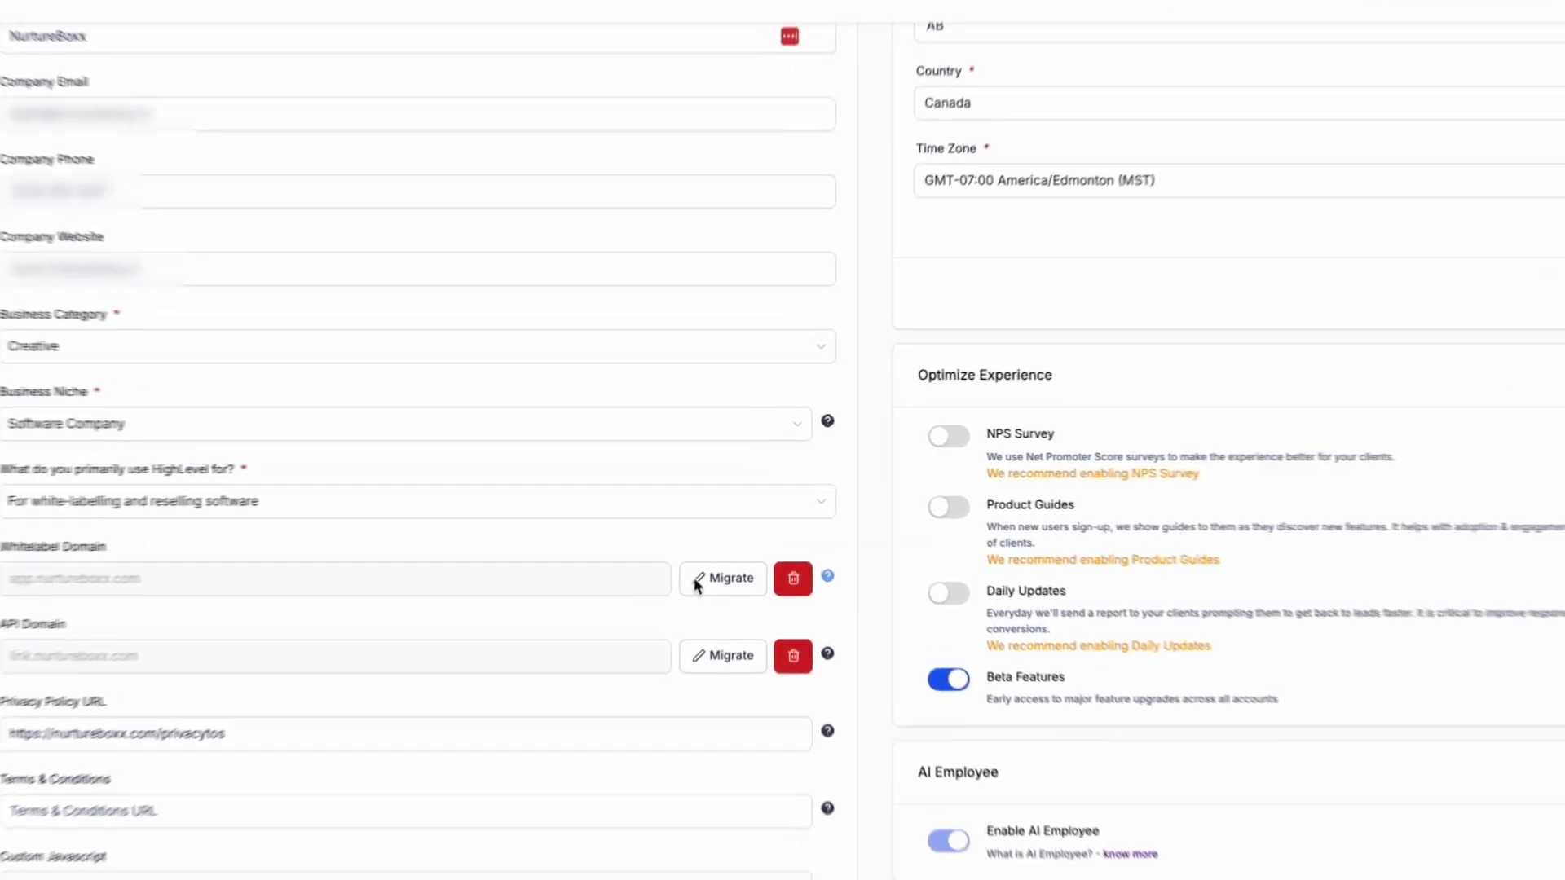
Open the whitelabel domain's Migrate dialog and switch to adding the DNS record manually.
left_click(717, 579)
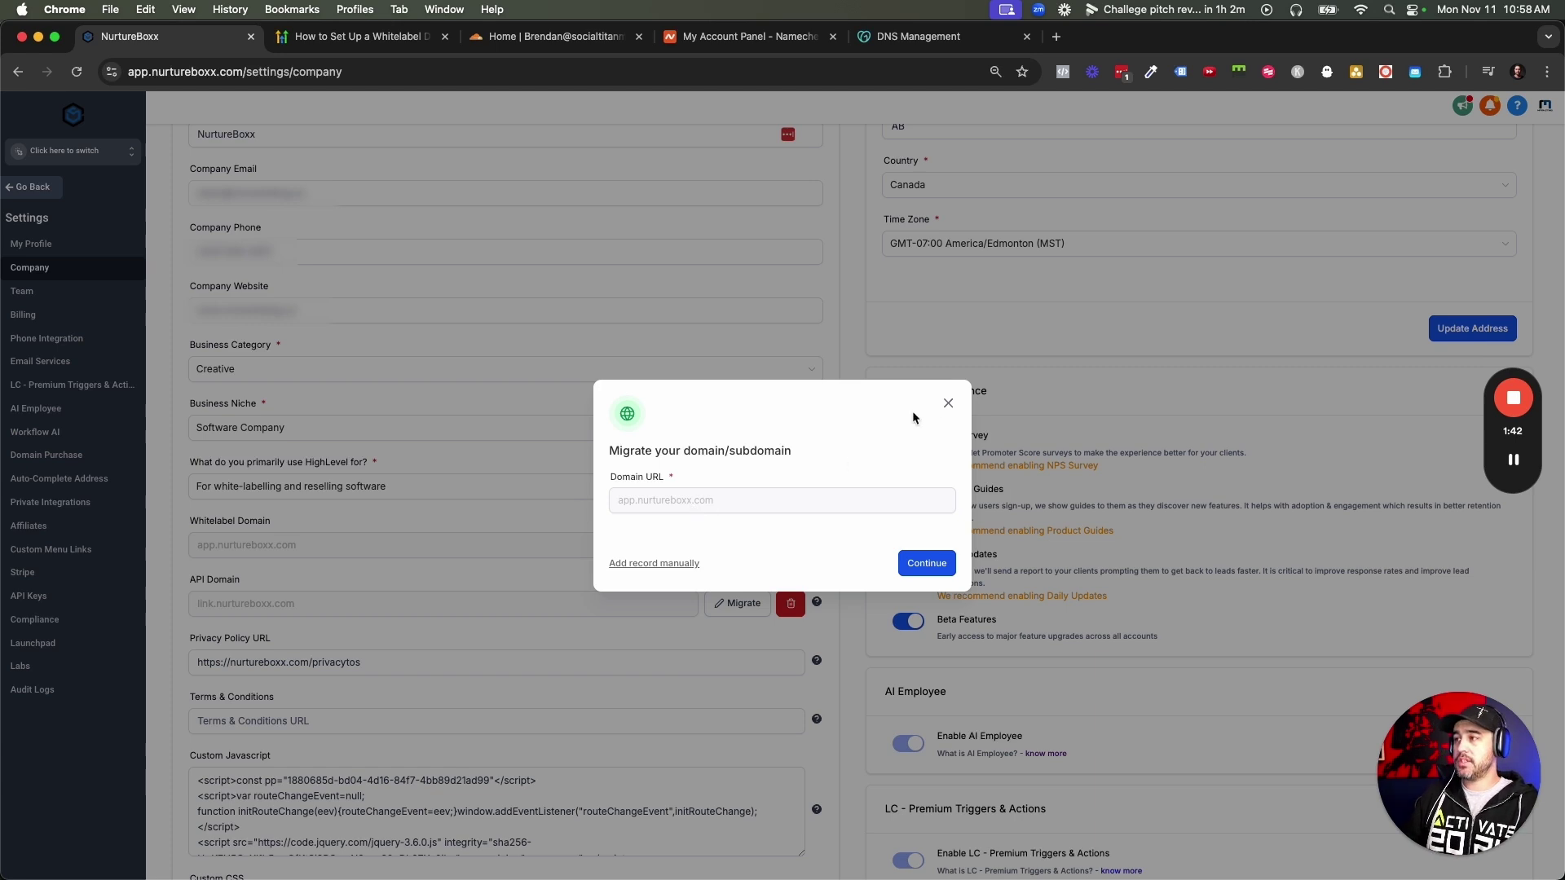
left_click(948, 403)
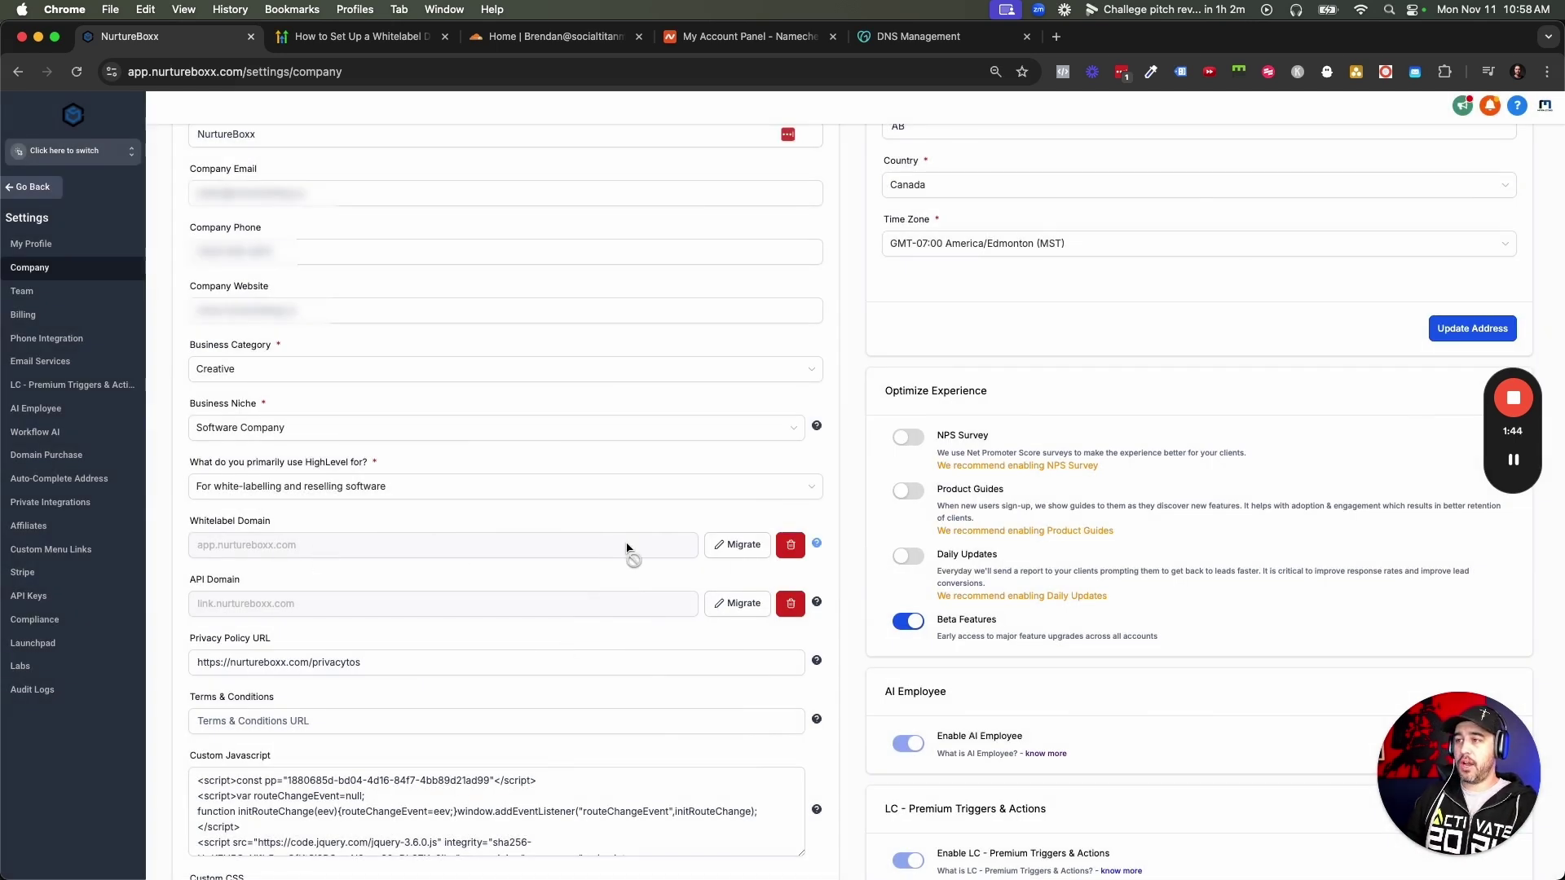
left_click(736, 557)
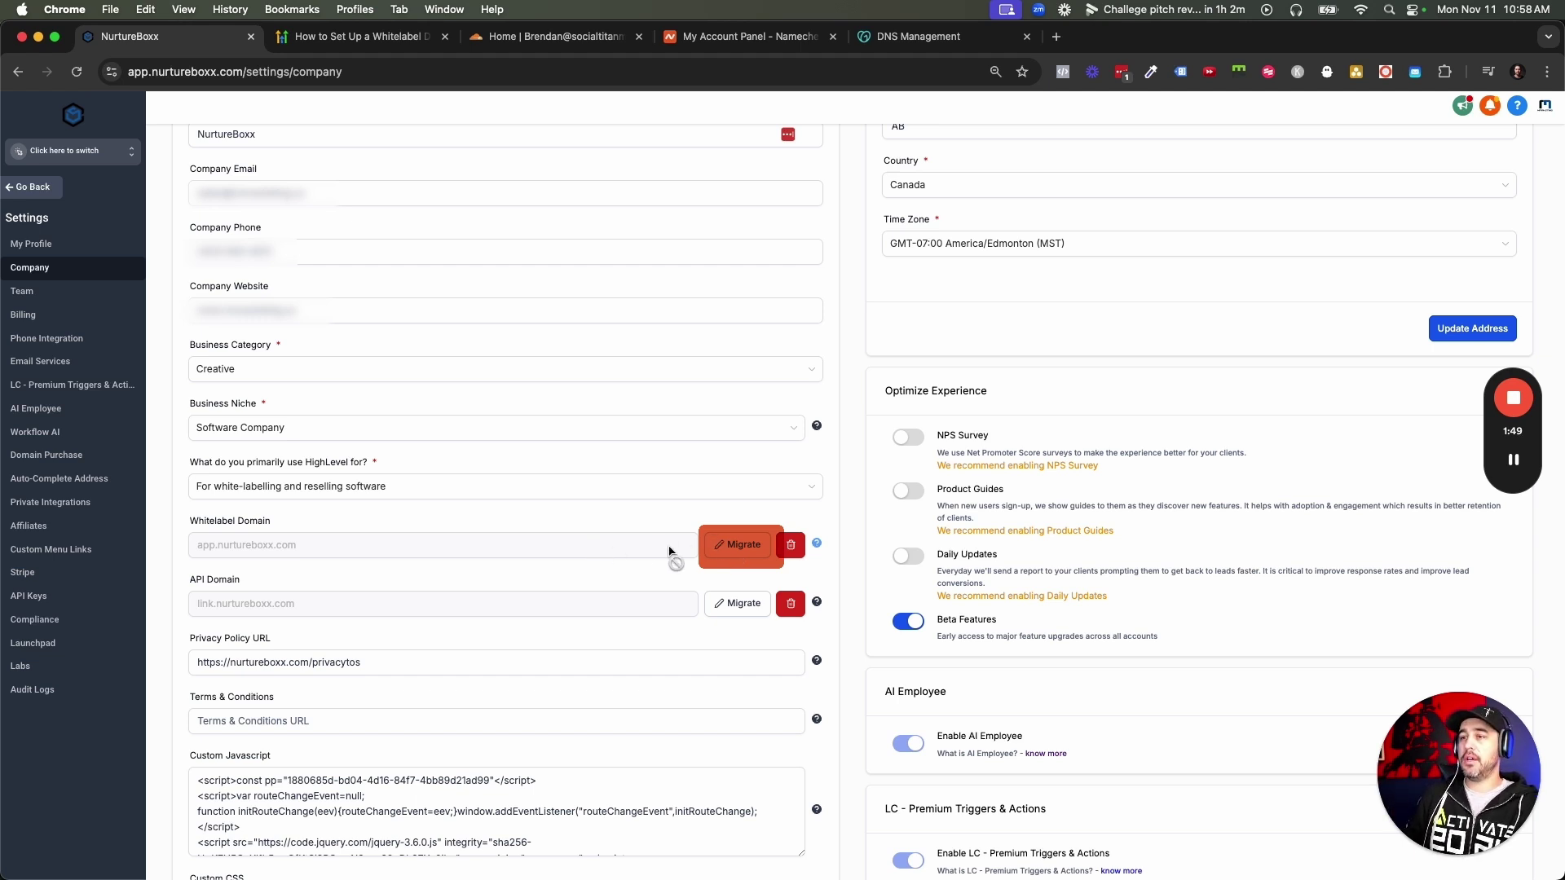
left_click(733, 550)
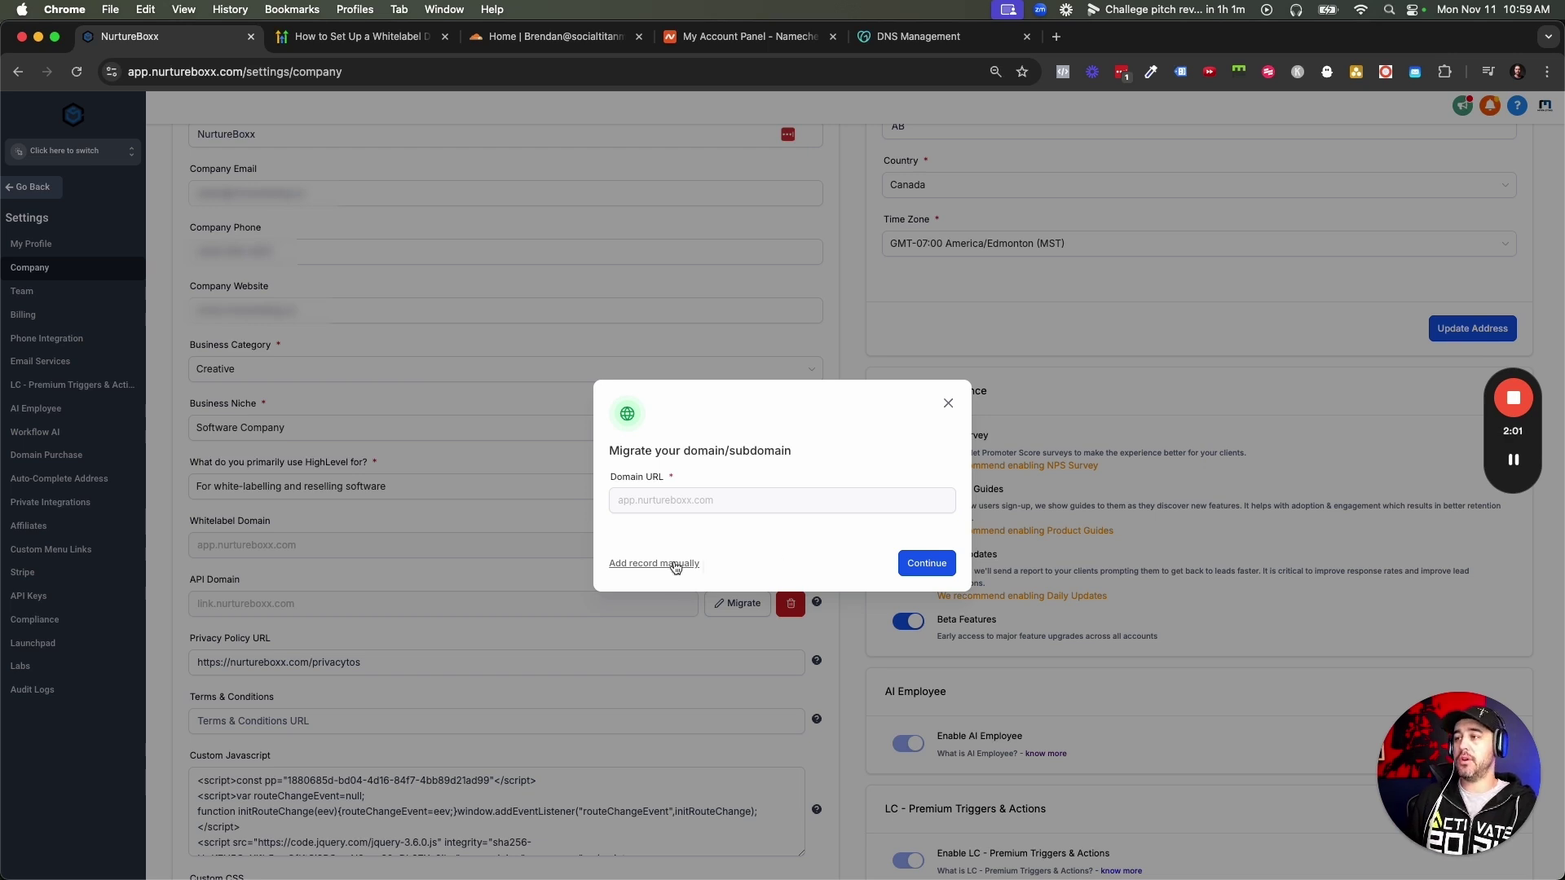
left_click(643, 565)
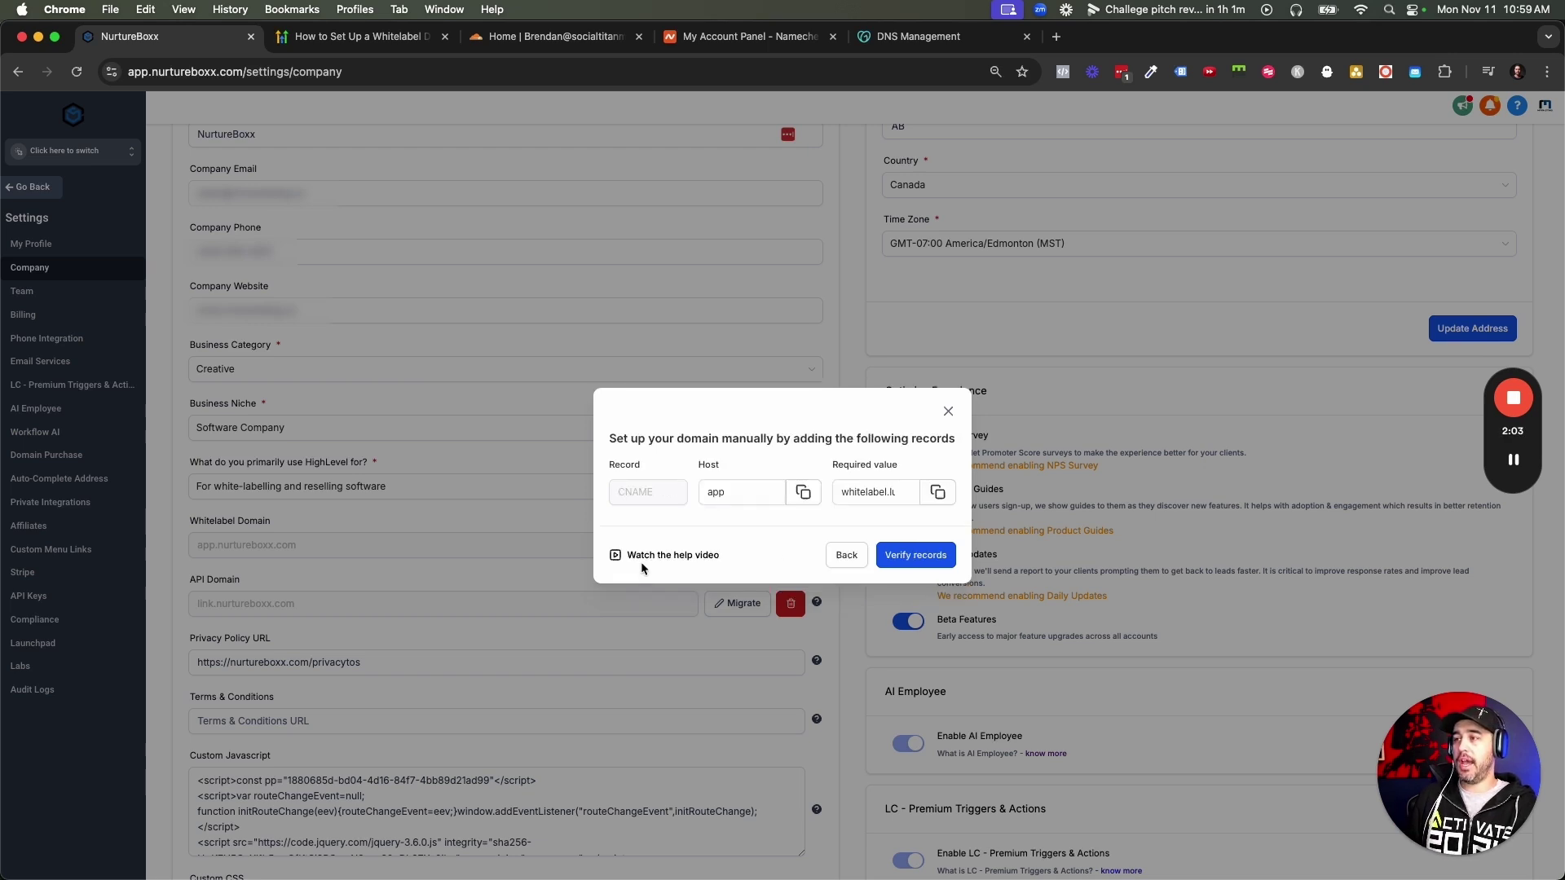
Review the CNAME type, app host and required value, then copy the required value.
double_click(621, 466)
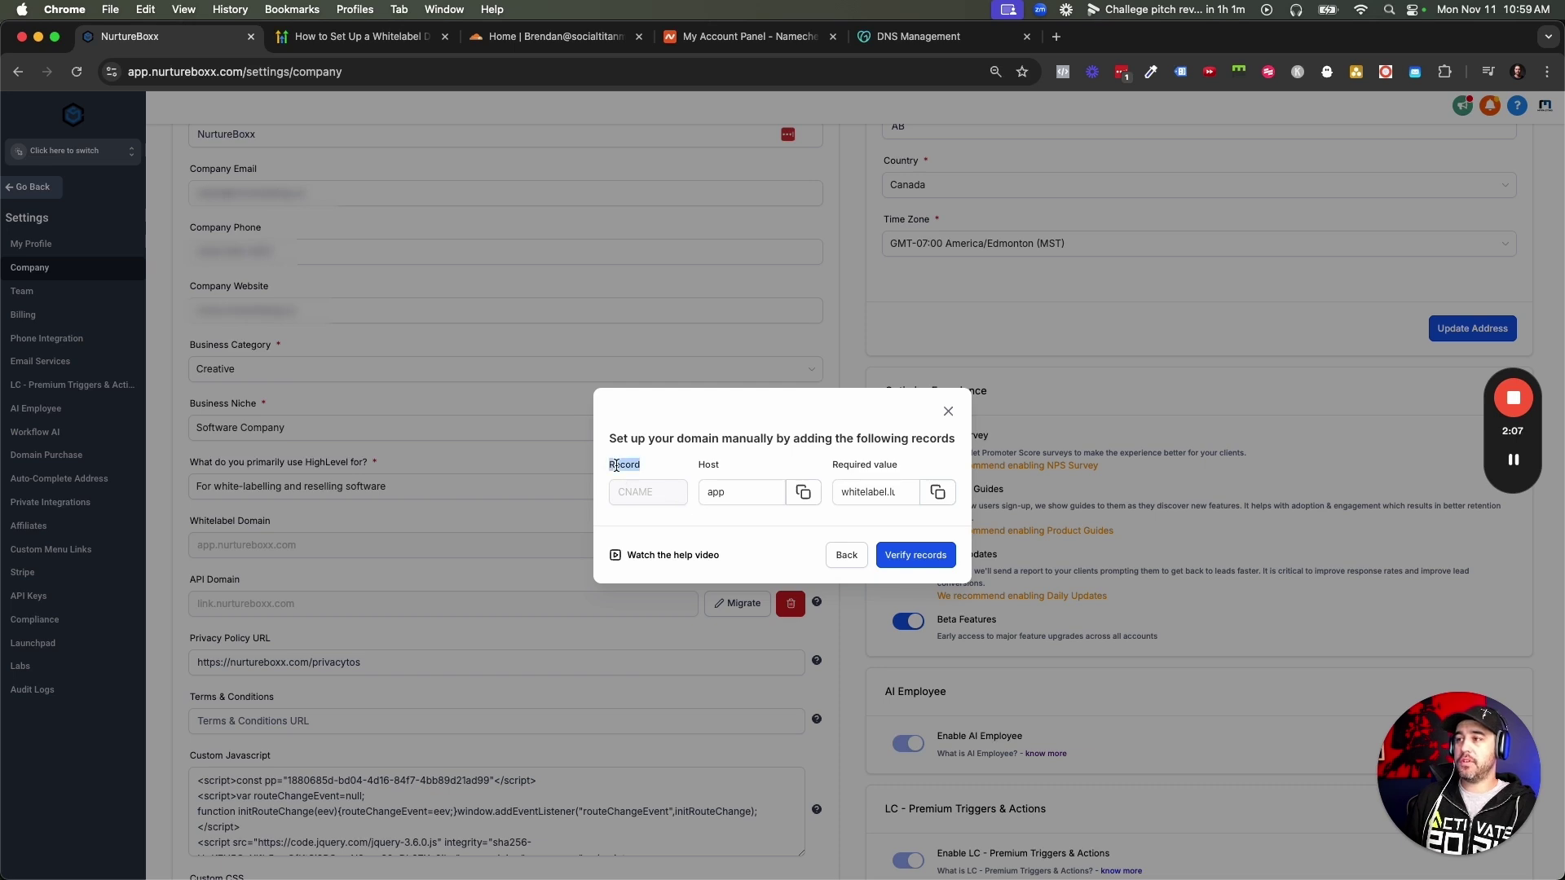
double_click(708, 465)
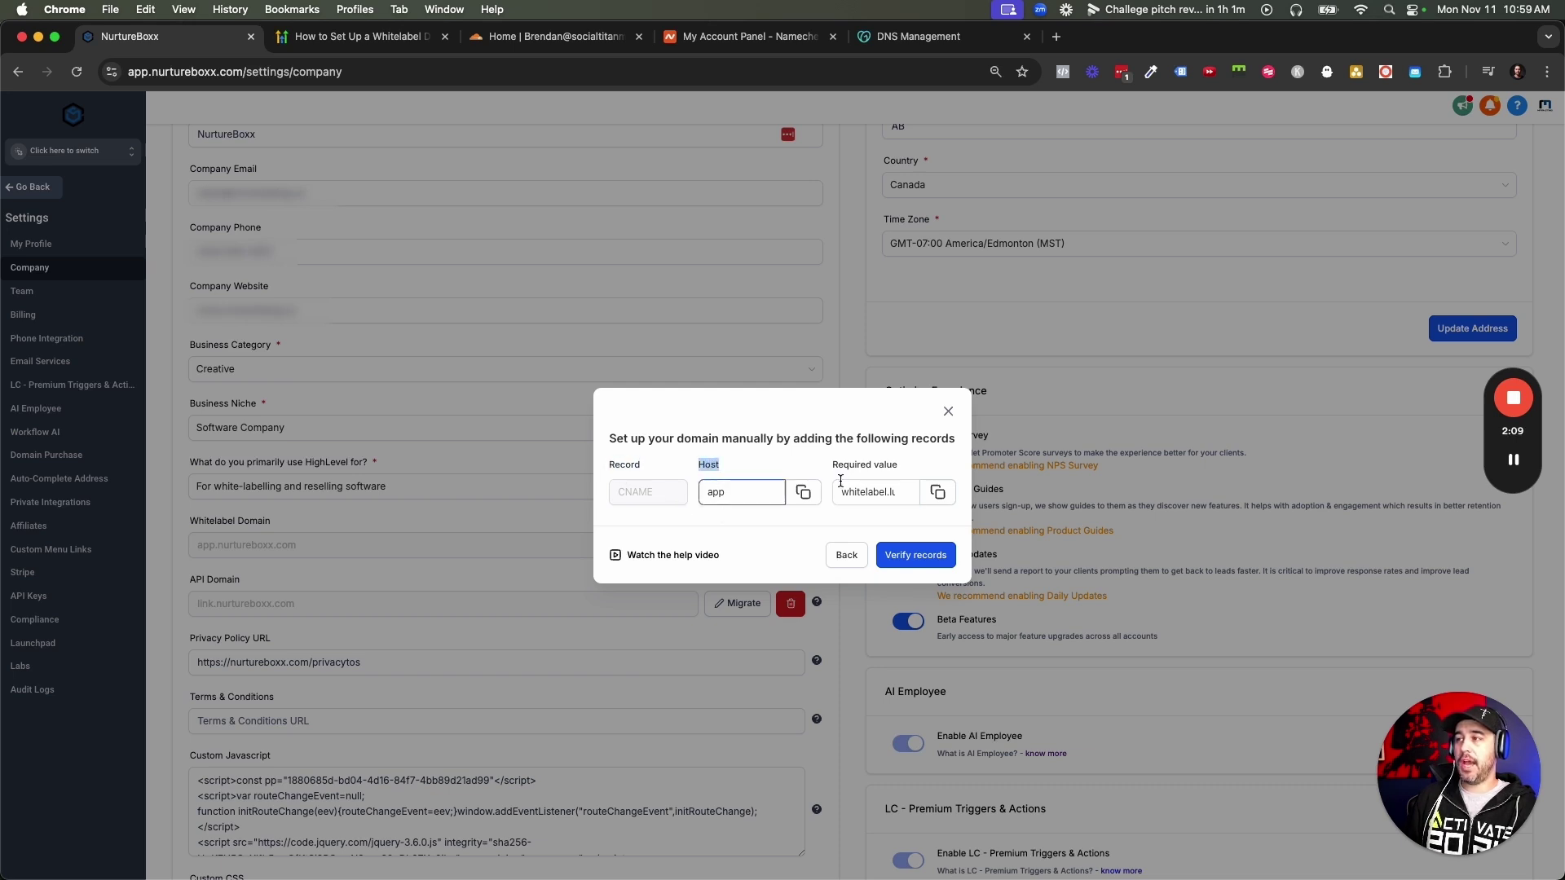
left_click_drag(833, 466, 897, 465)
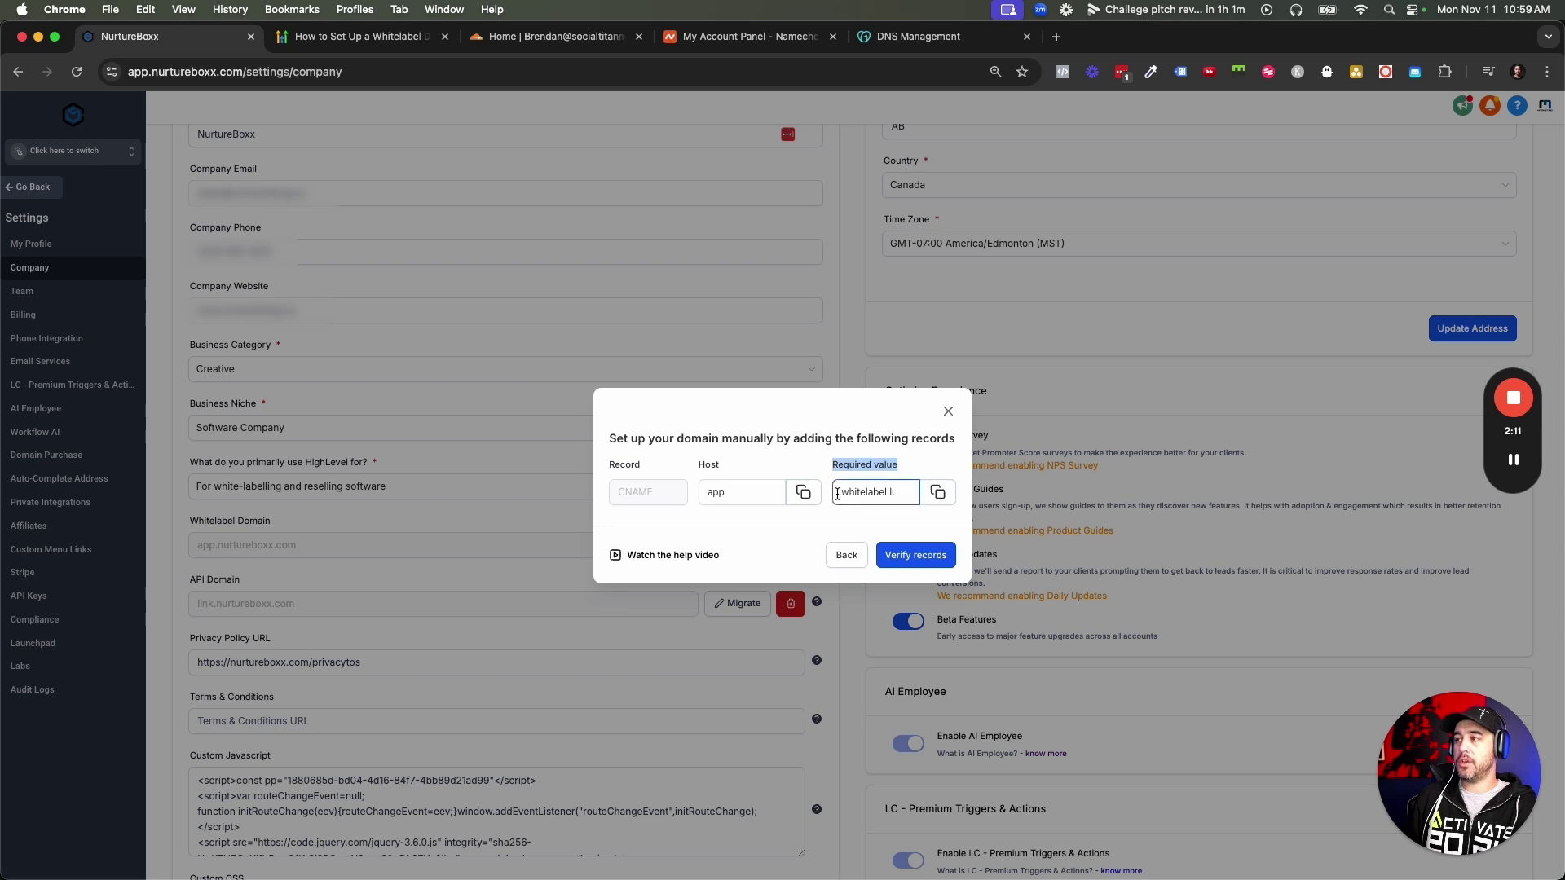
left_click(859, 494)
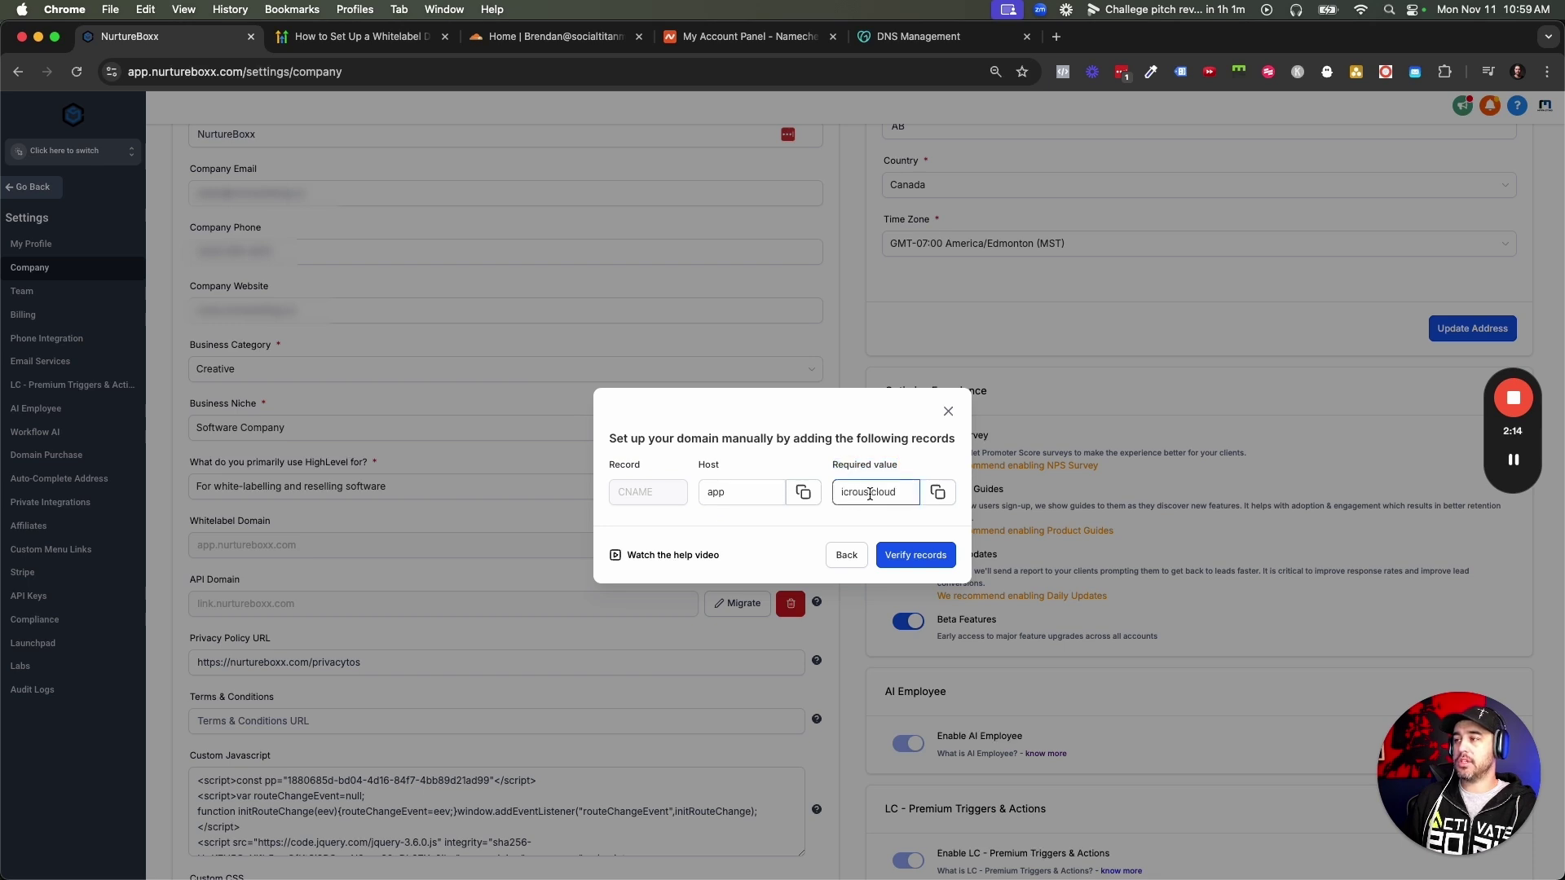
left_click(936, 494)
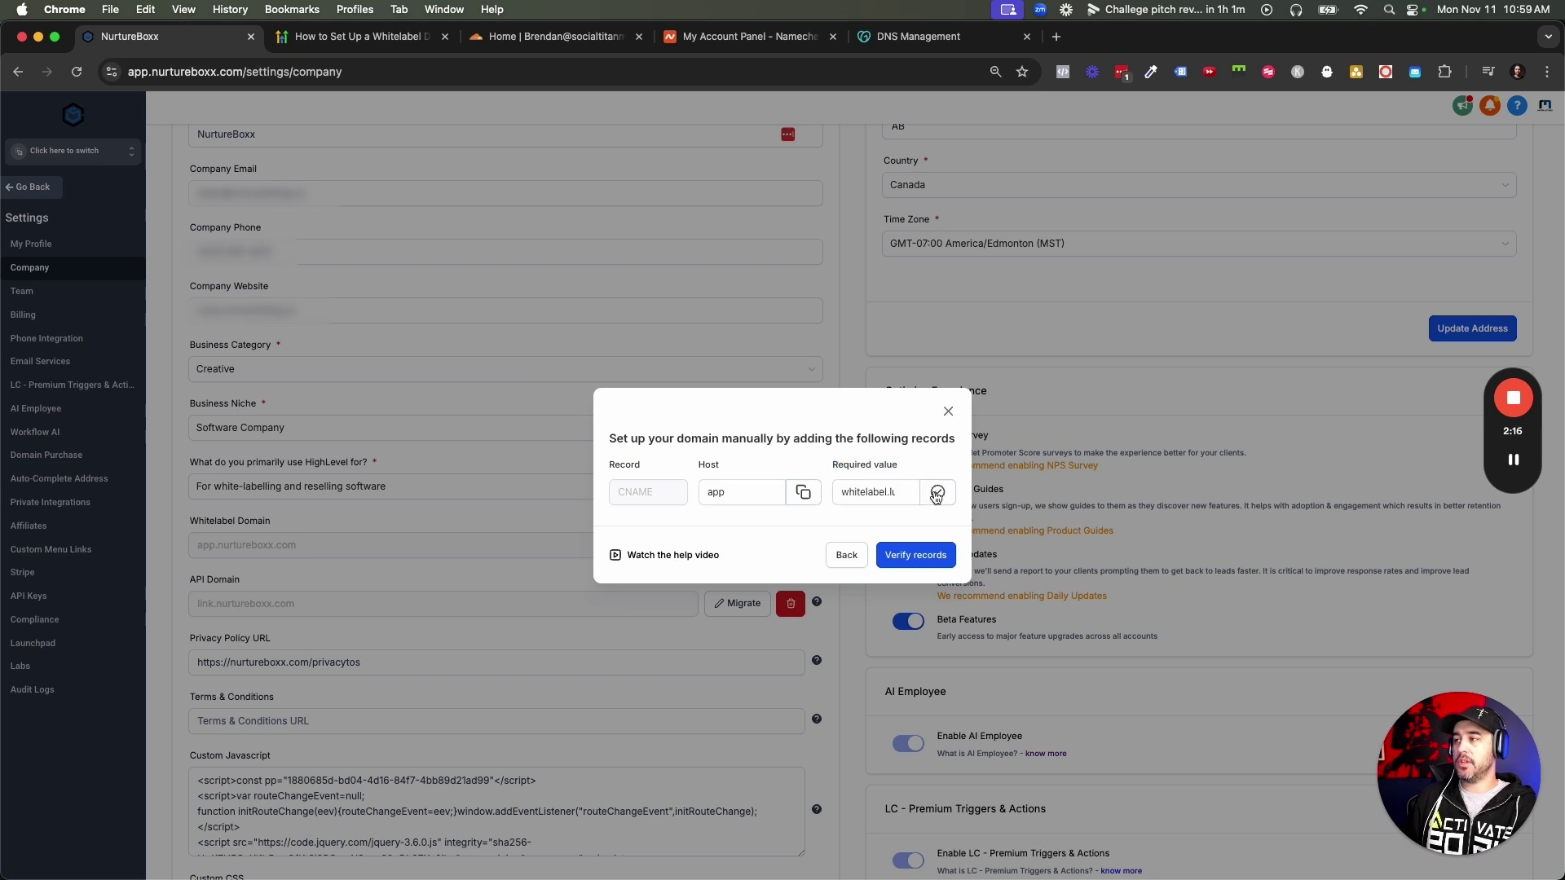
left_click(901, 38)
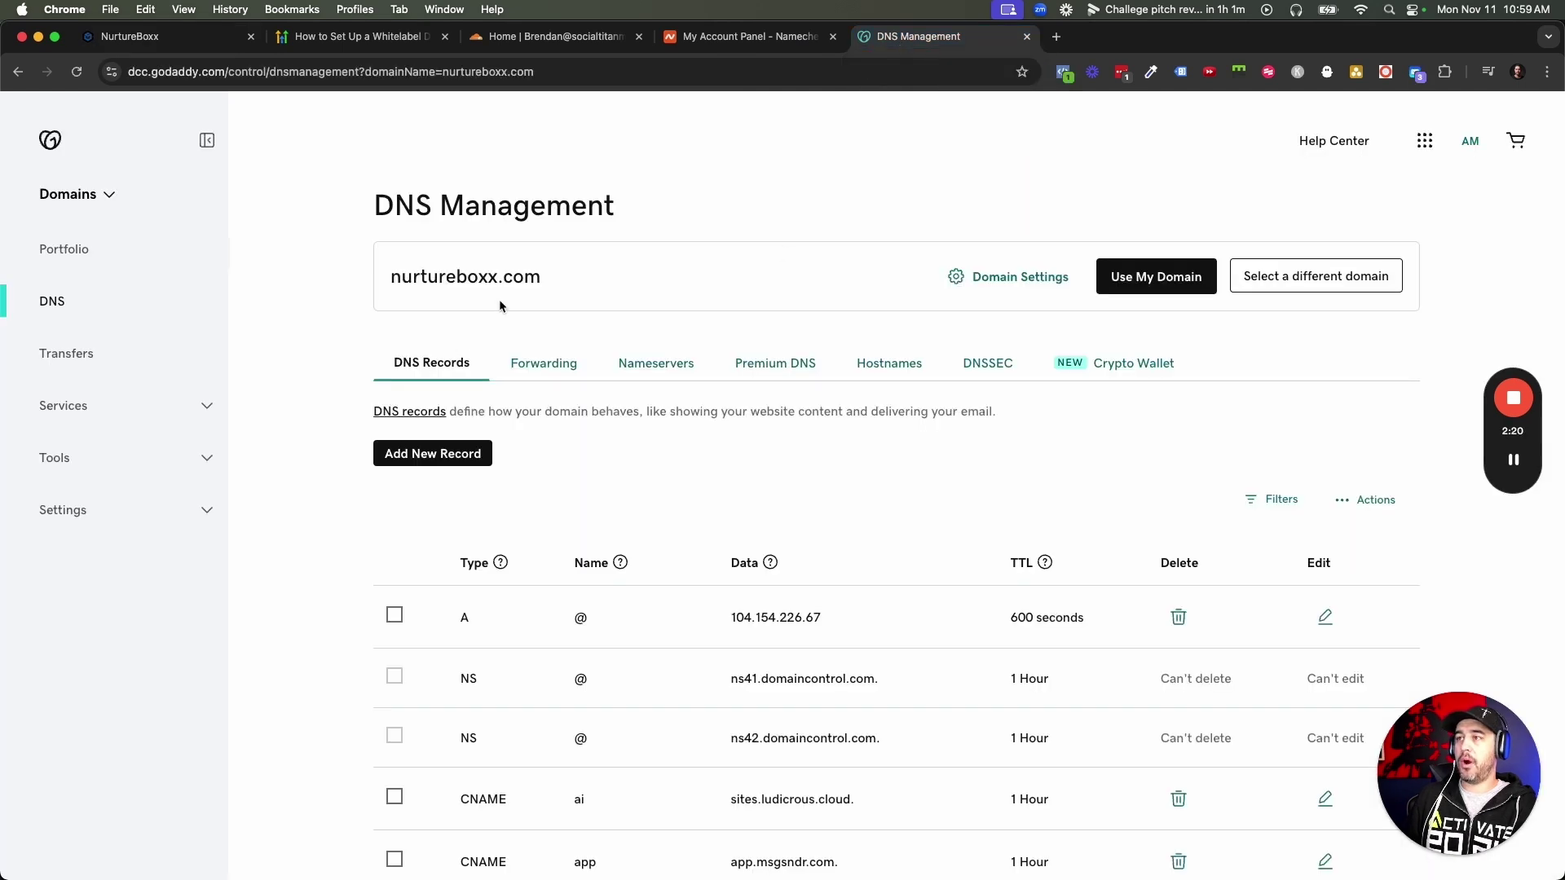
Check nurtureboxx.com's existing app CNAME to app.msgsndr.com, then start a new DNS record.
left_click_drag(542, 281, 399, 287)
left_click(313, 317)
scroll(297, 405, "down", 1)
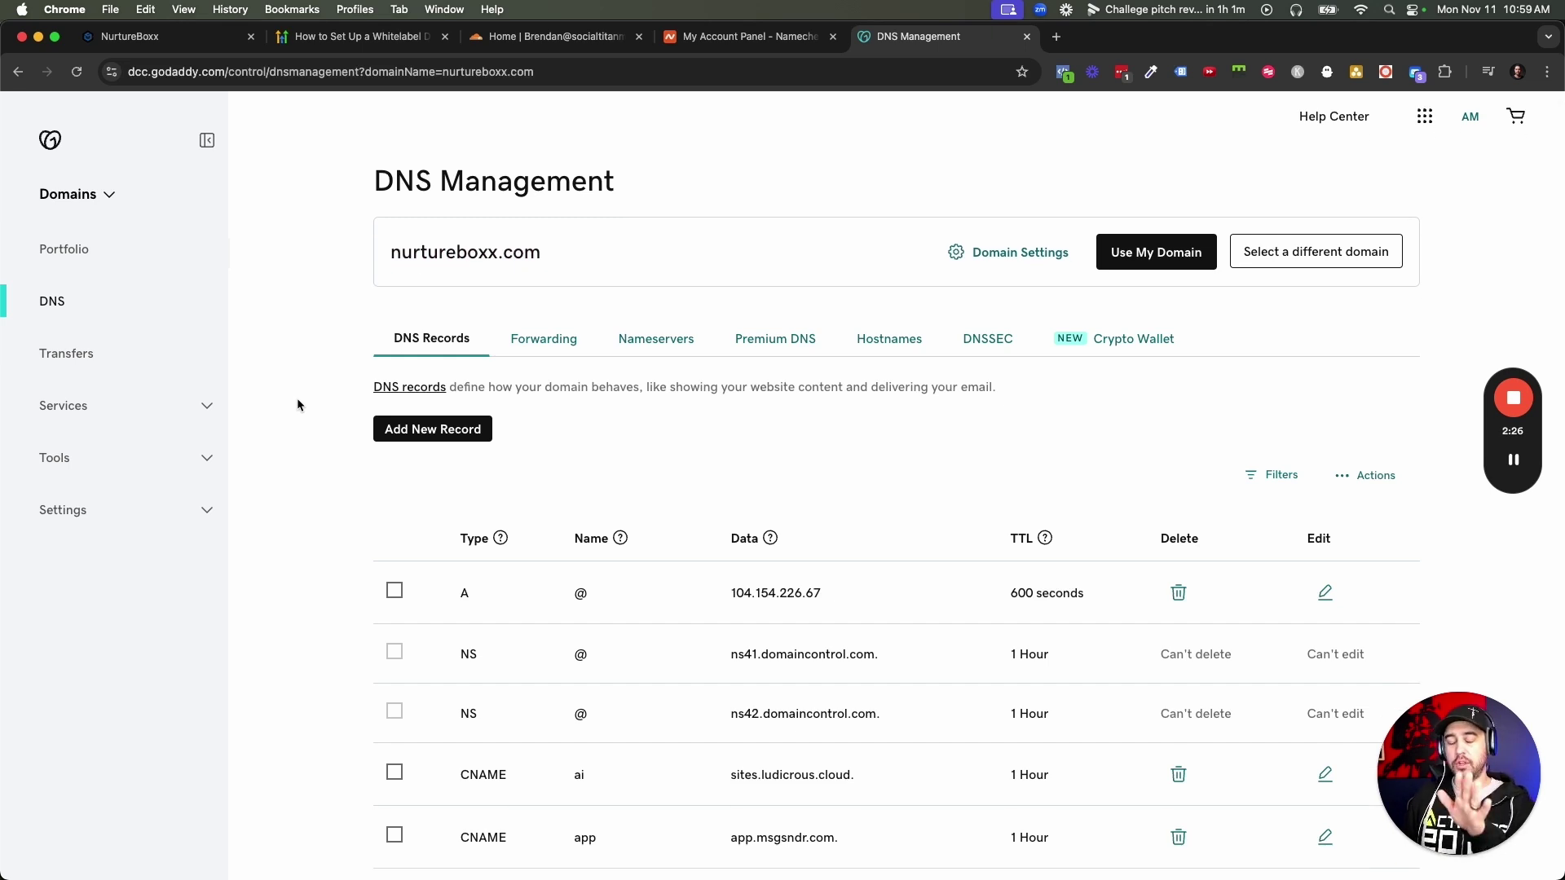
scroll(296, 405, "down", 3)
double_click(498, 760)
double_click(581, 763)
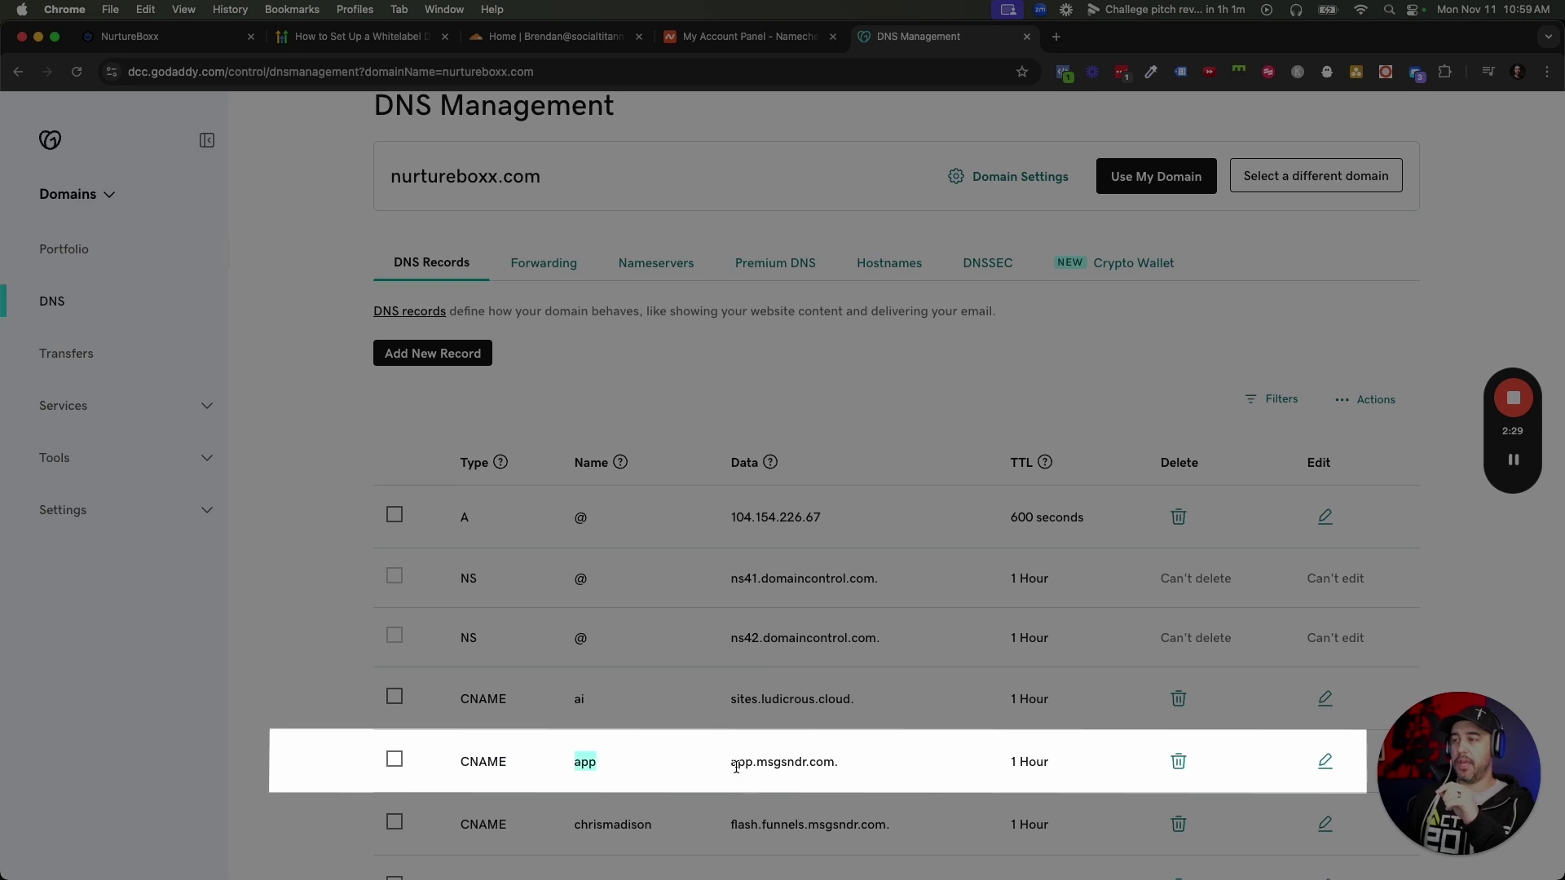
left_click_drag(732, 762, 847, 768)
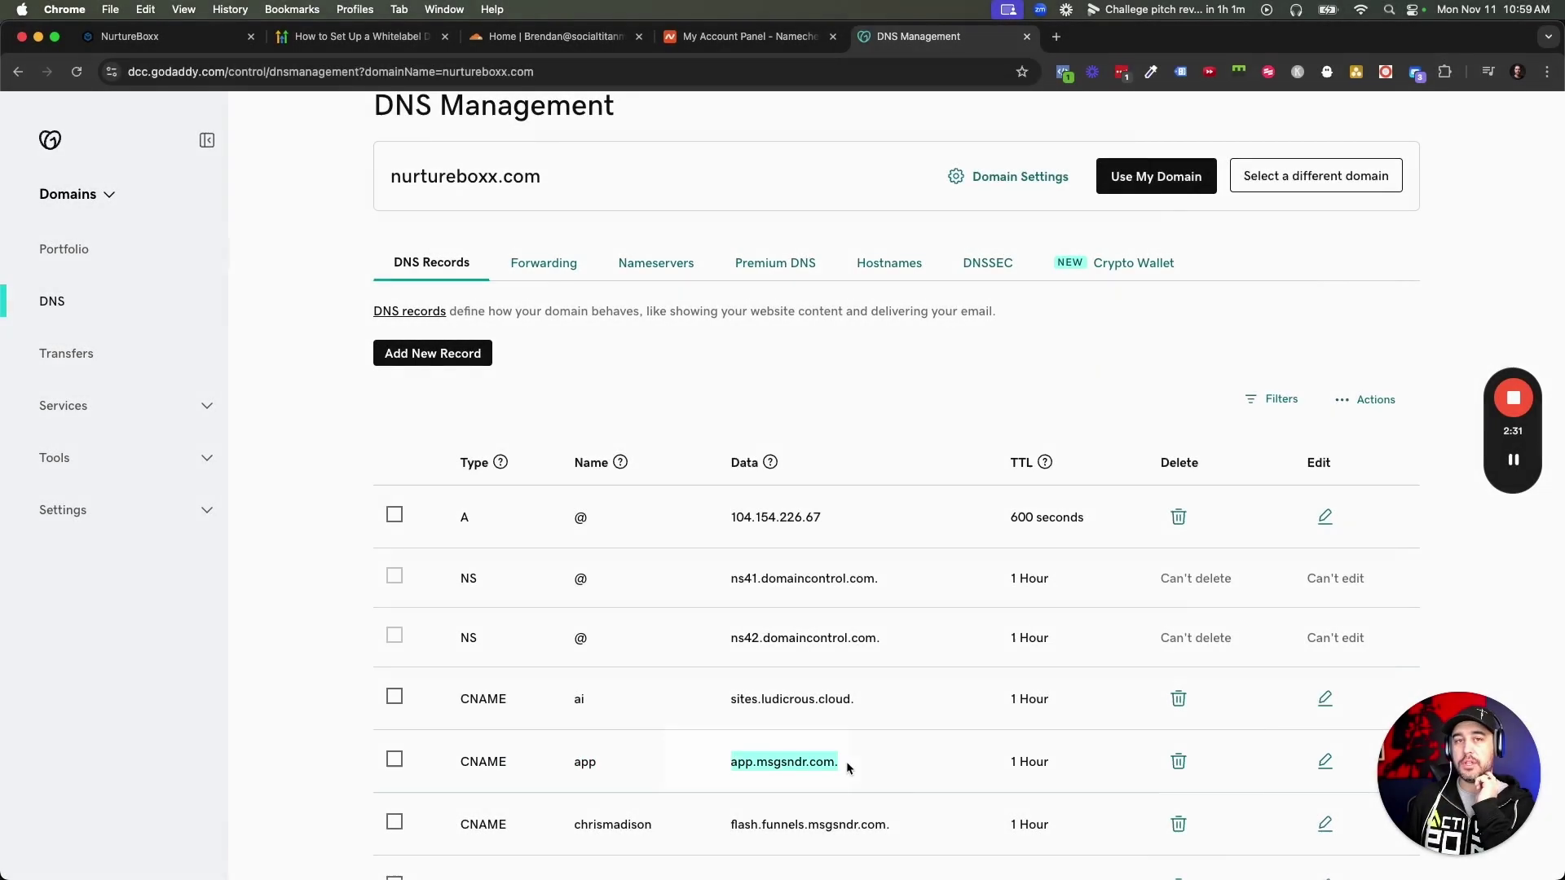
scroll(847, 761, "up", 2)
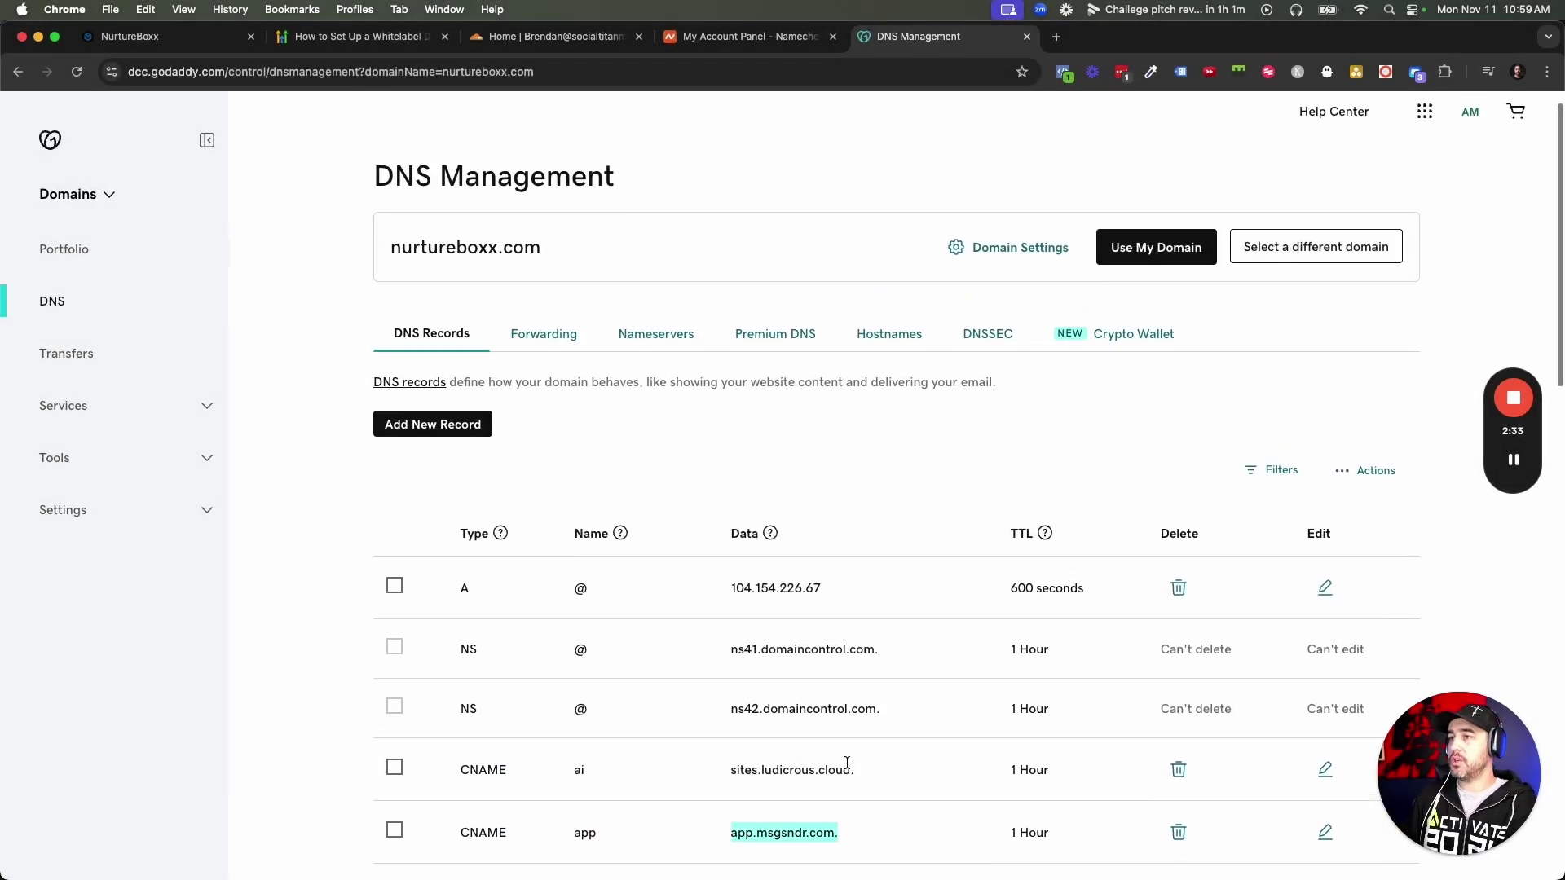
left_click(420, 423)
left_click(522, 535)
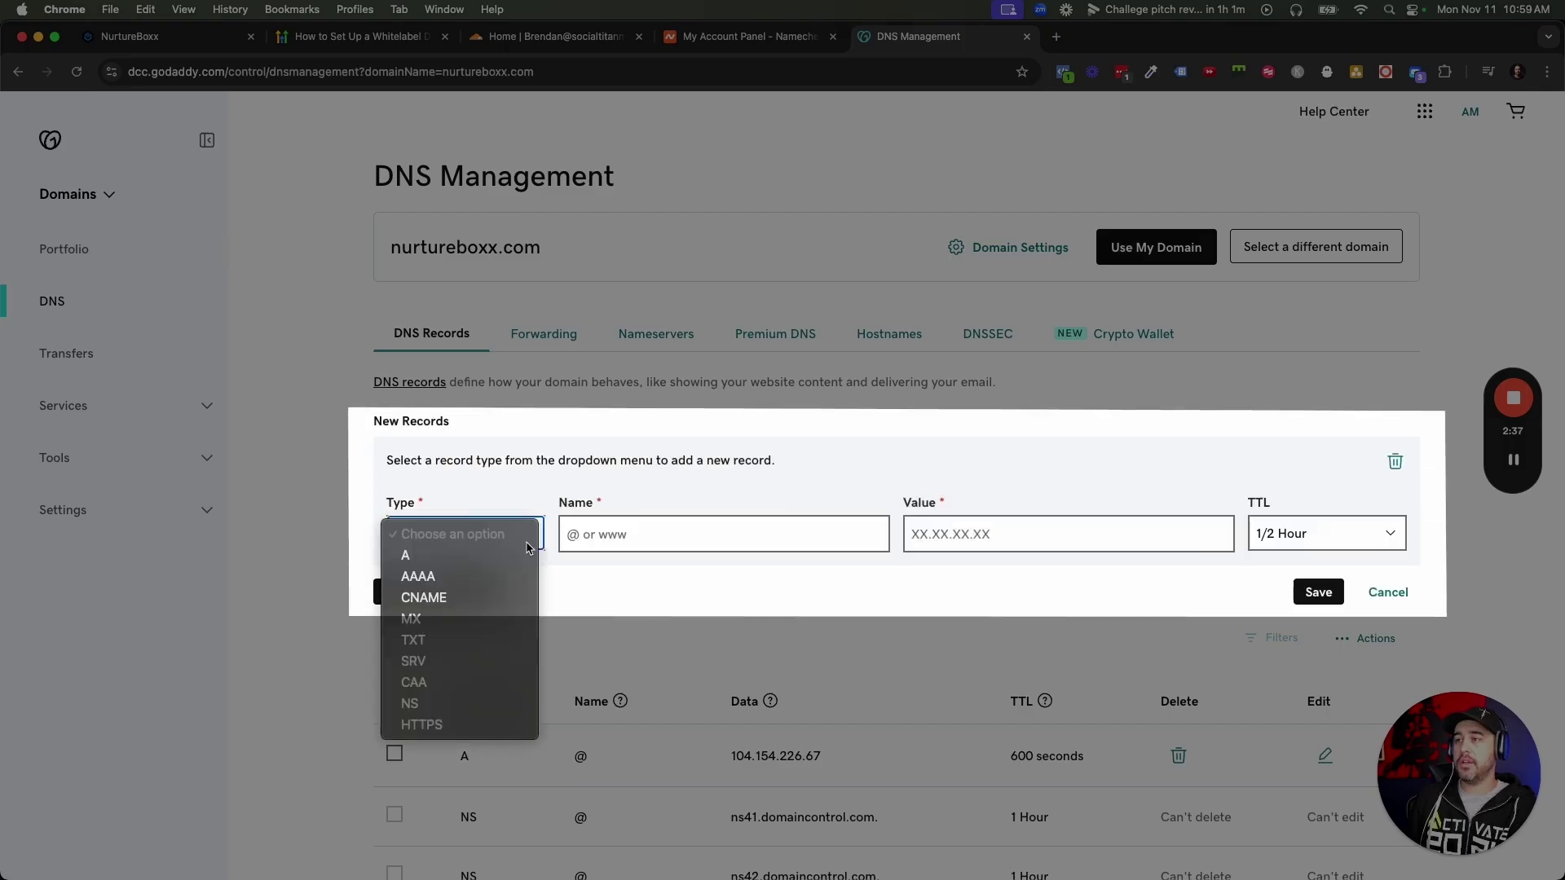
Draft a CNAME record named app with the copied whitelabel value as its target.
left_click(424, 598)
left_click(606, 543)
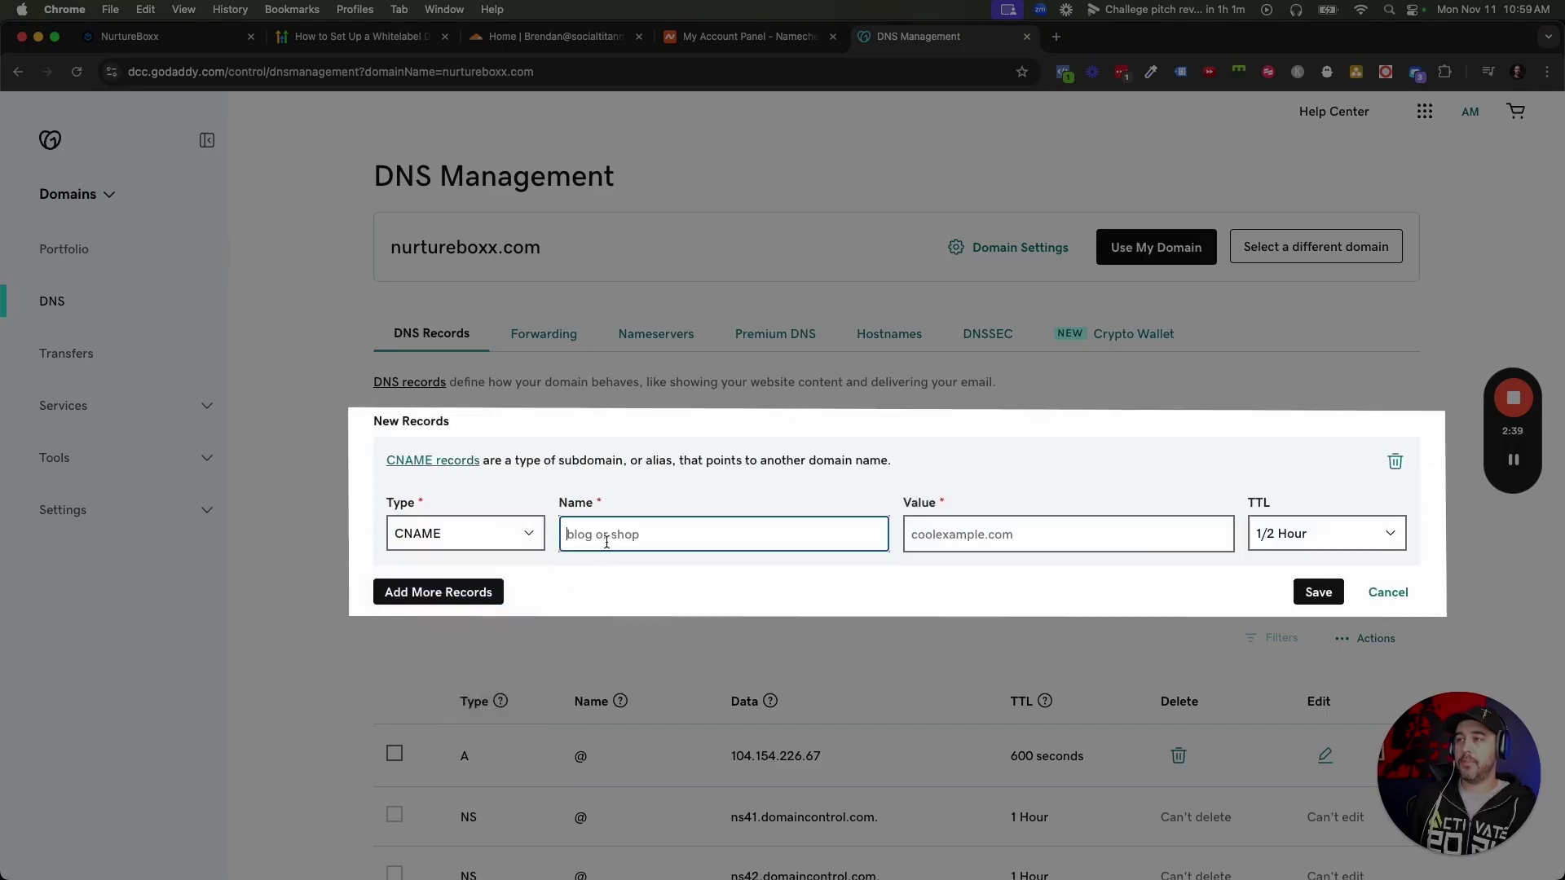
type("app")
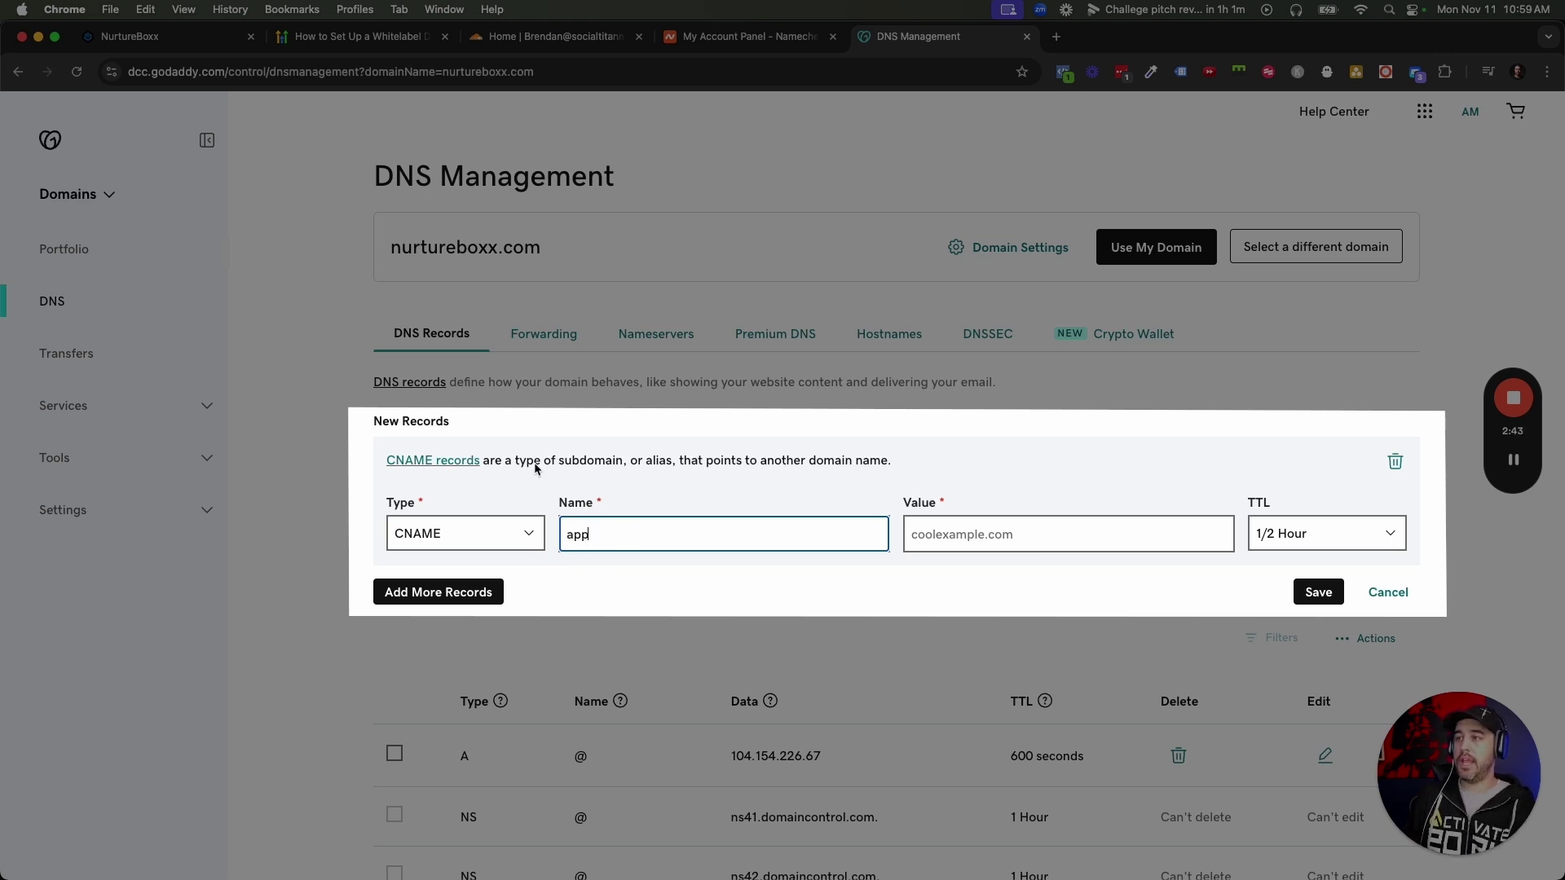
left_click(200, 38)
double_click(707, 466)
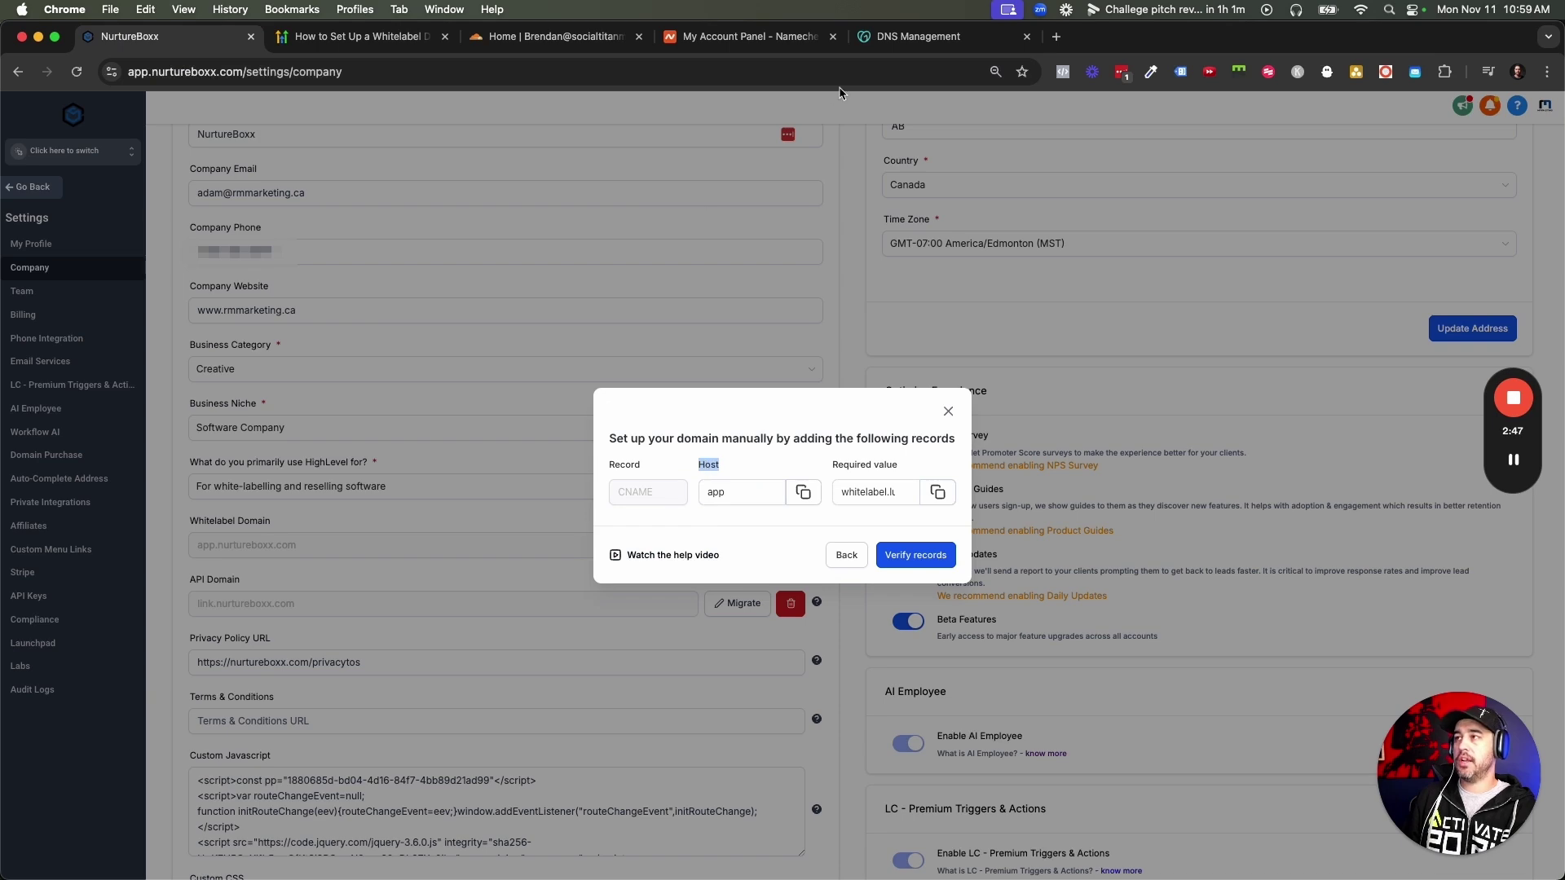
left_click(919, 36)
left_click(935, 538)
key("super+v")
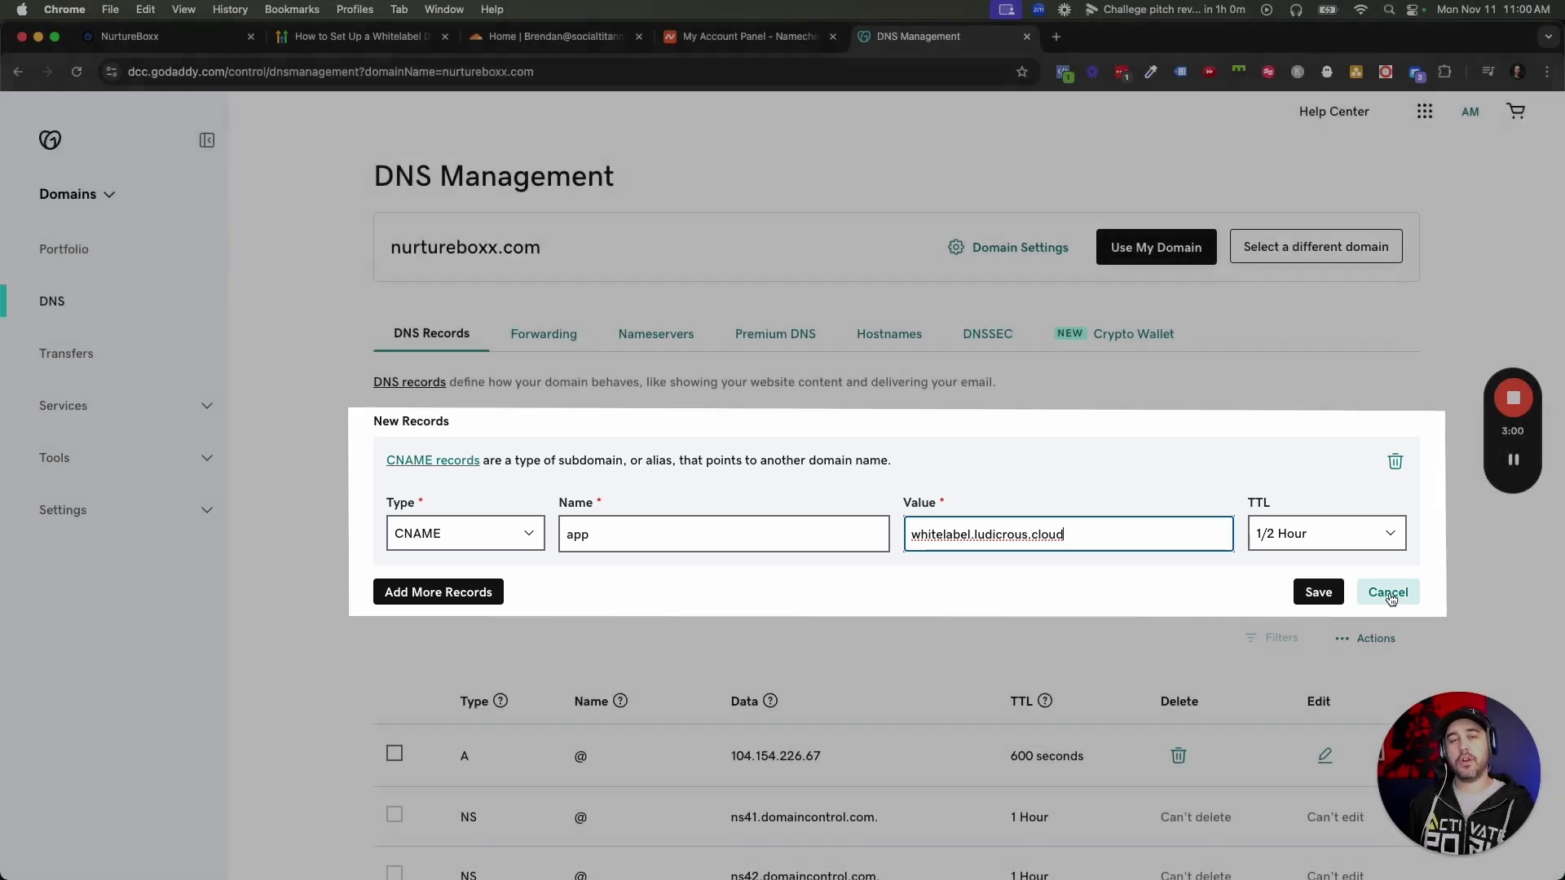
Cancel the new app CNAME draft and confirm discarding the changes.
left_click(1389, 597)
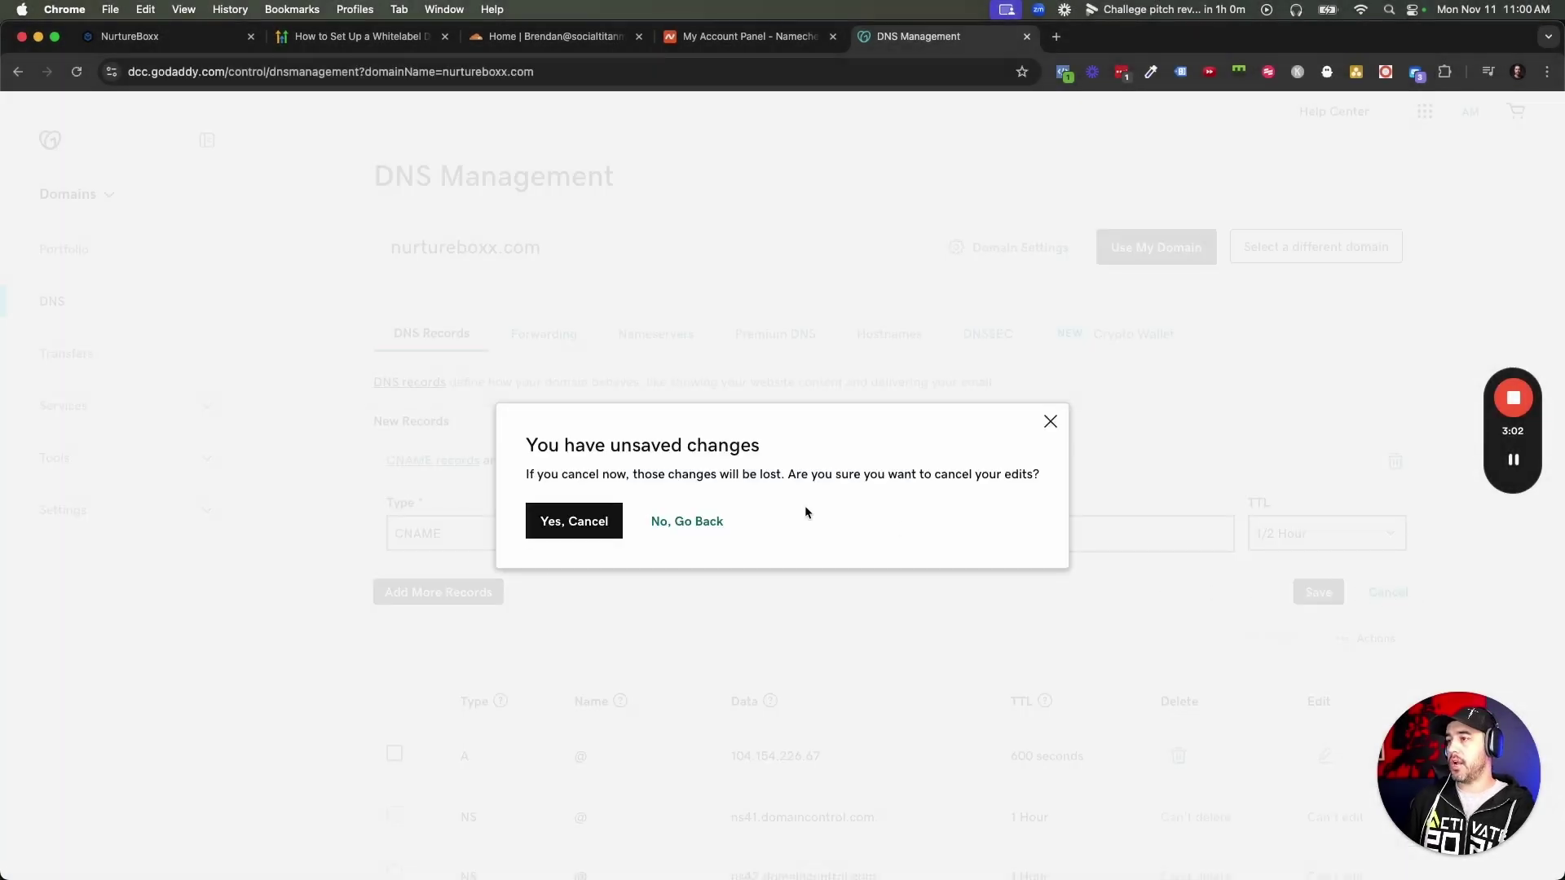
left_click(687, 521)
scroll(538, 677, "down", 3)
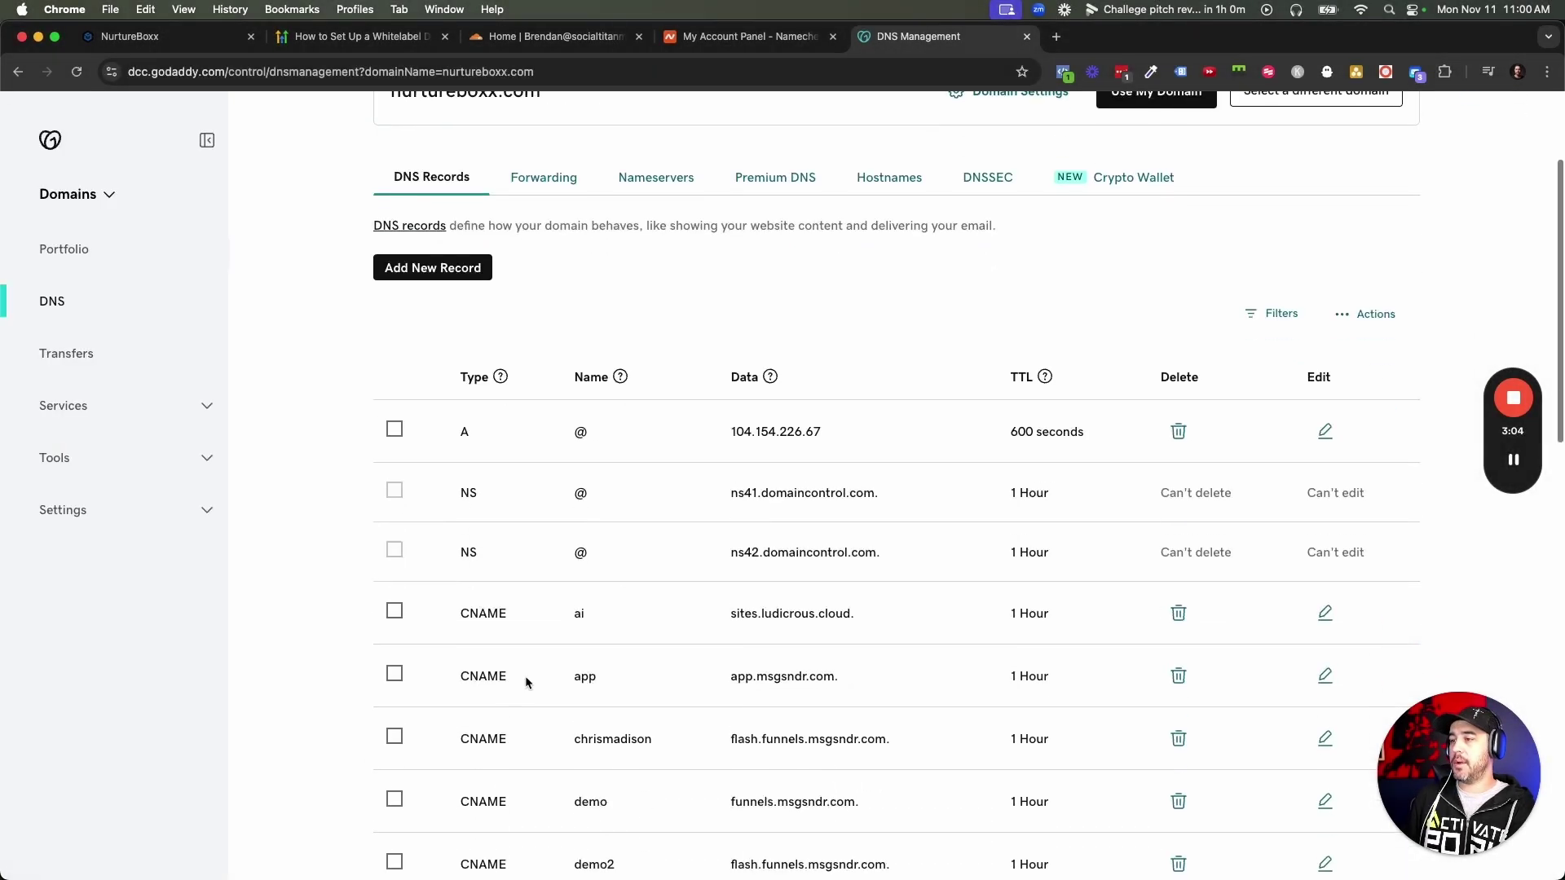
Change the existing app CNAME's value to whitelabel.ludicrous.cloud, save it and continue.
left_click(1330, 685)
triple_click(939, 744)
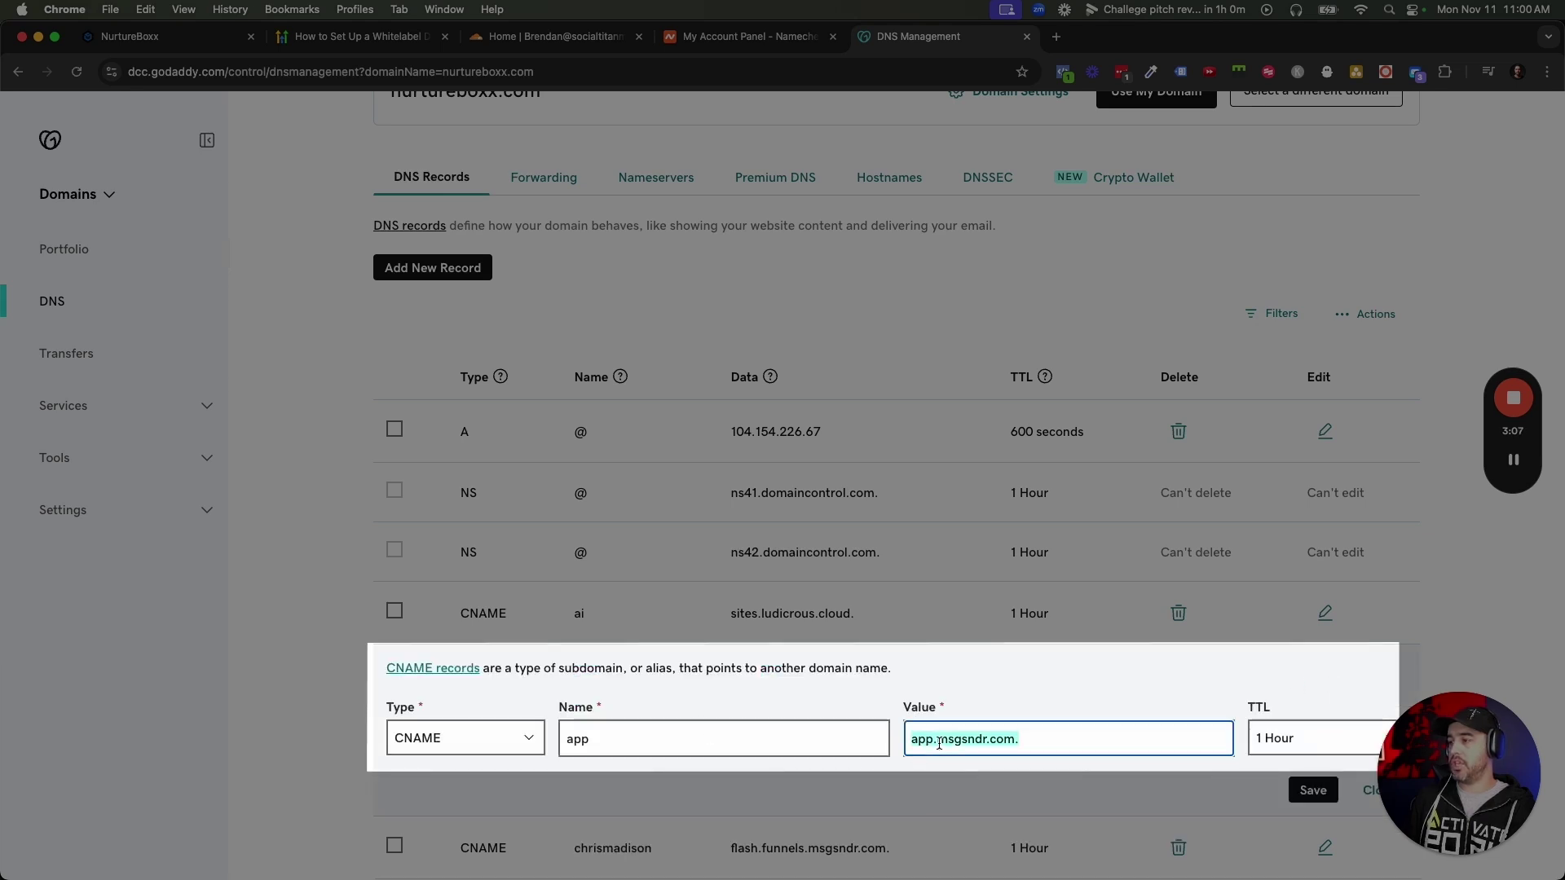
key("super+v")
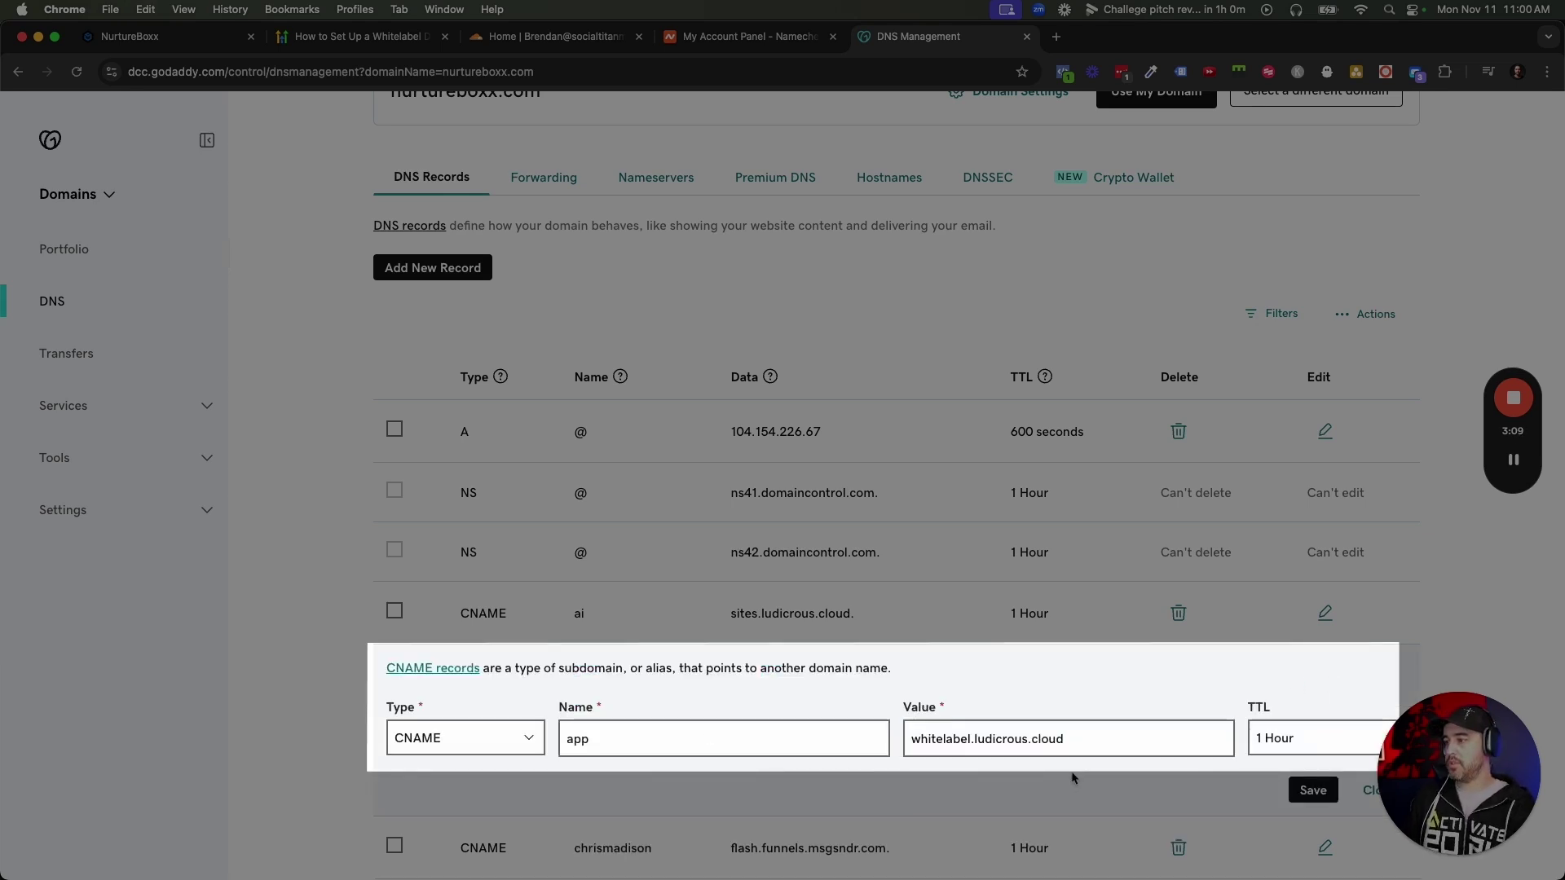
scroll(1141, 726, "down", 2)
left_click(1310, 693)
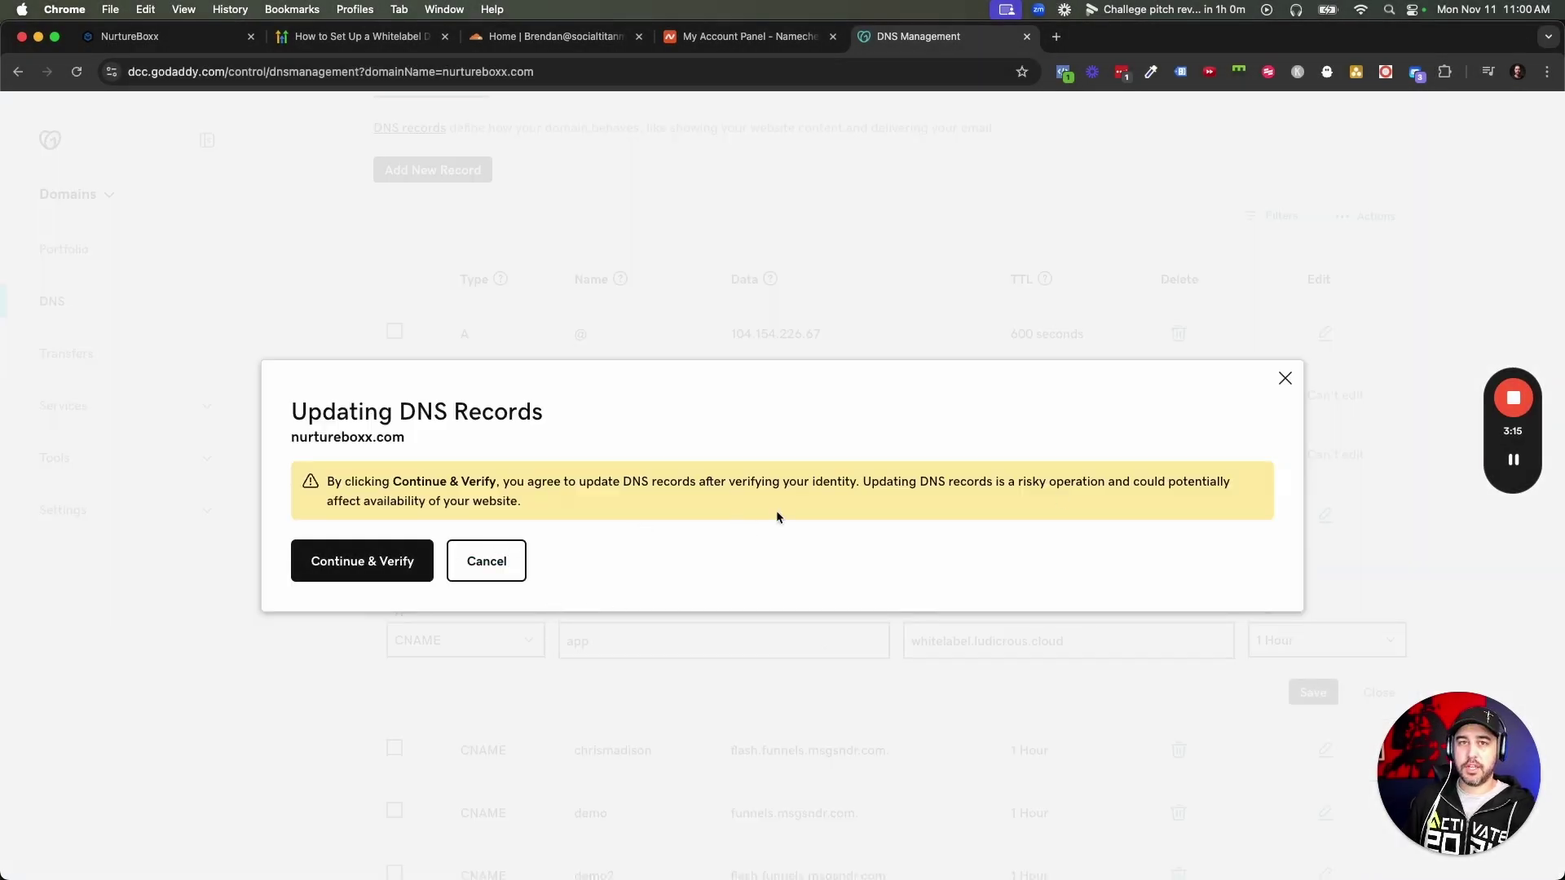
mouse_move(1508, 461)
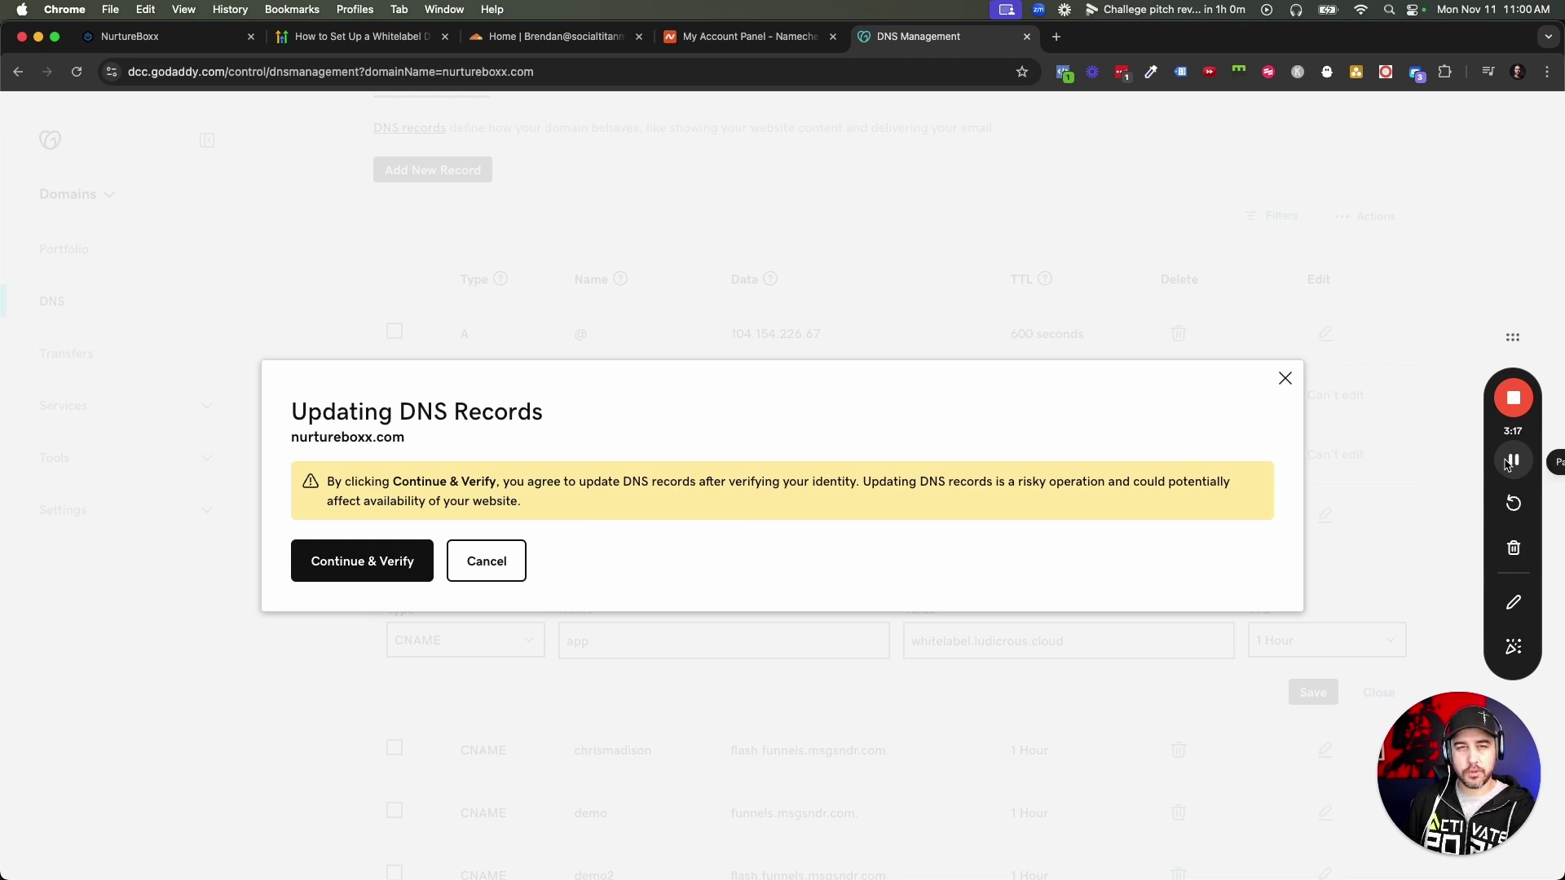
left_click(1508, 462)
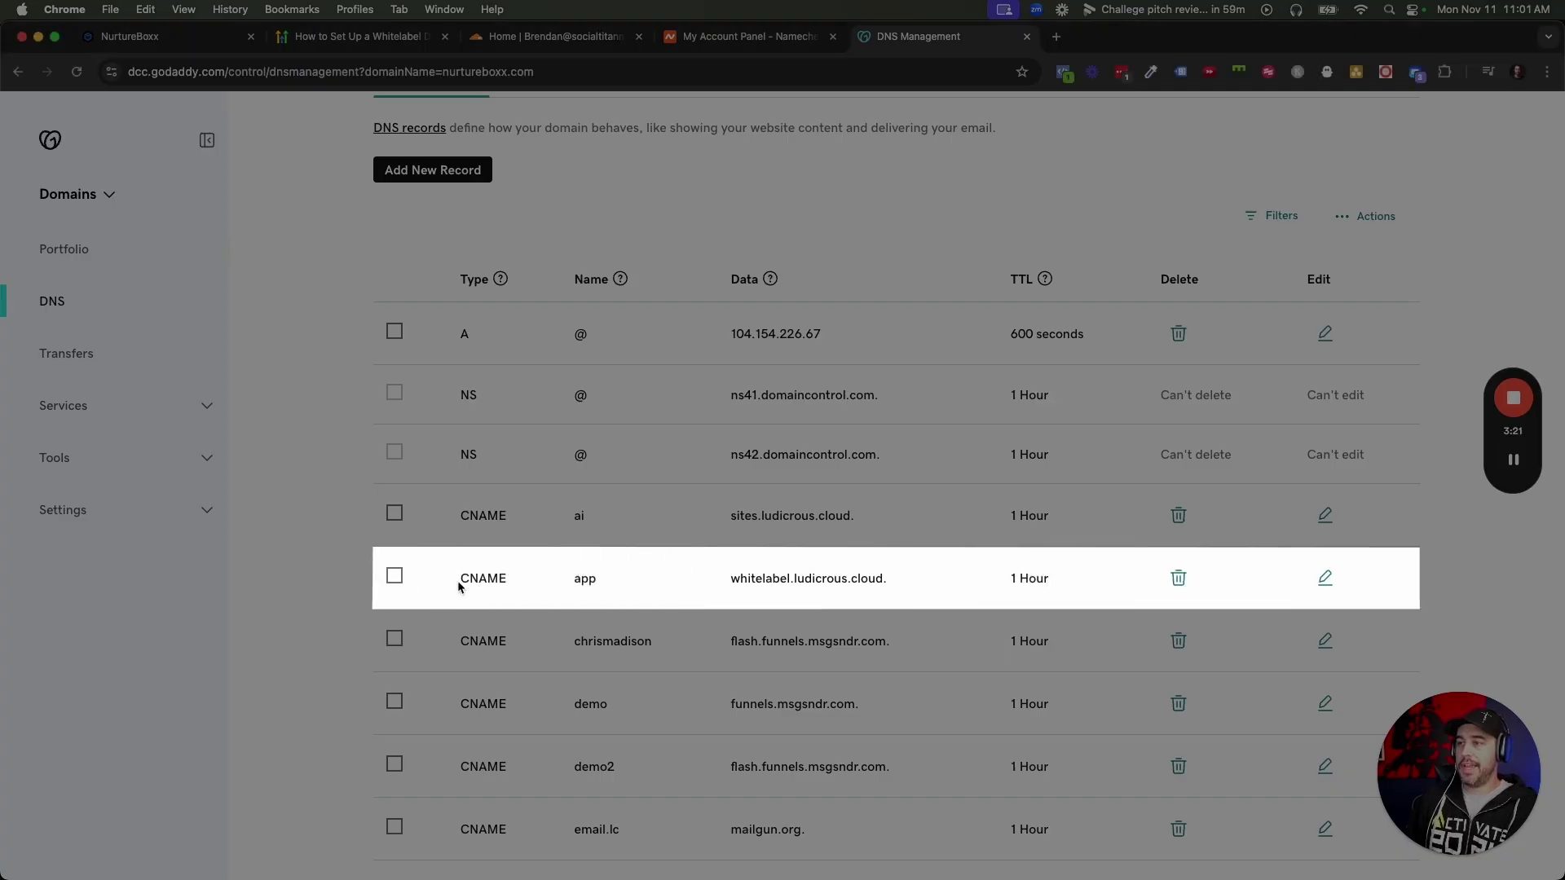
left_click_drag(457, 580, 897, 588)
left_click(900, 588)
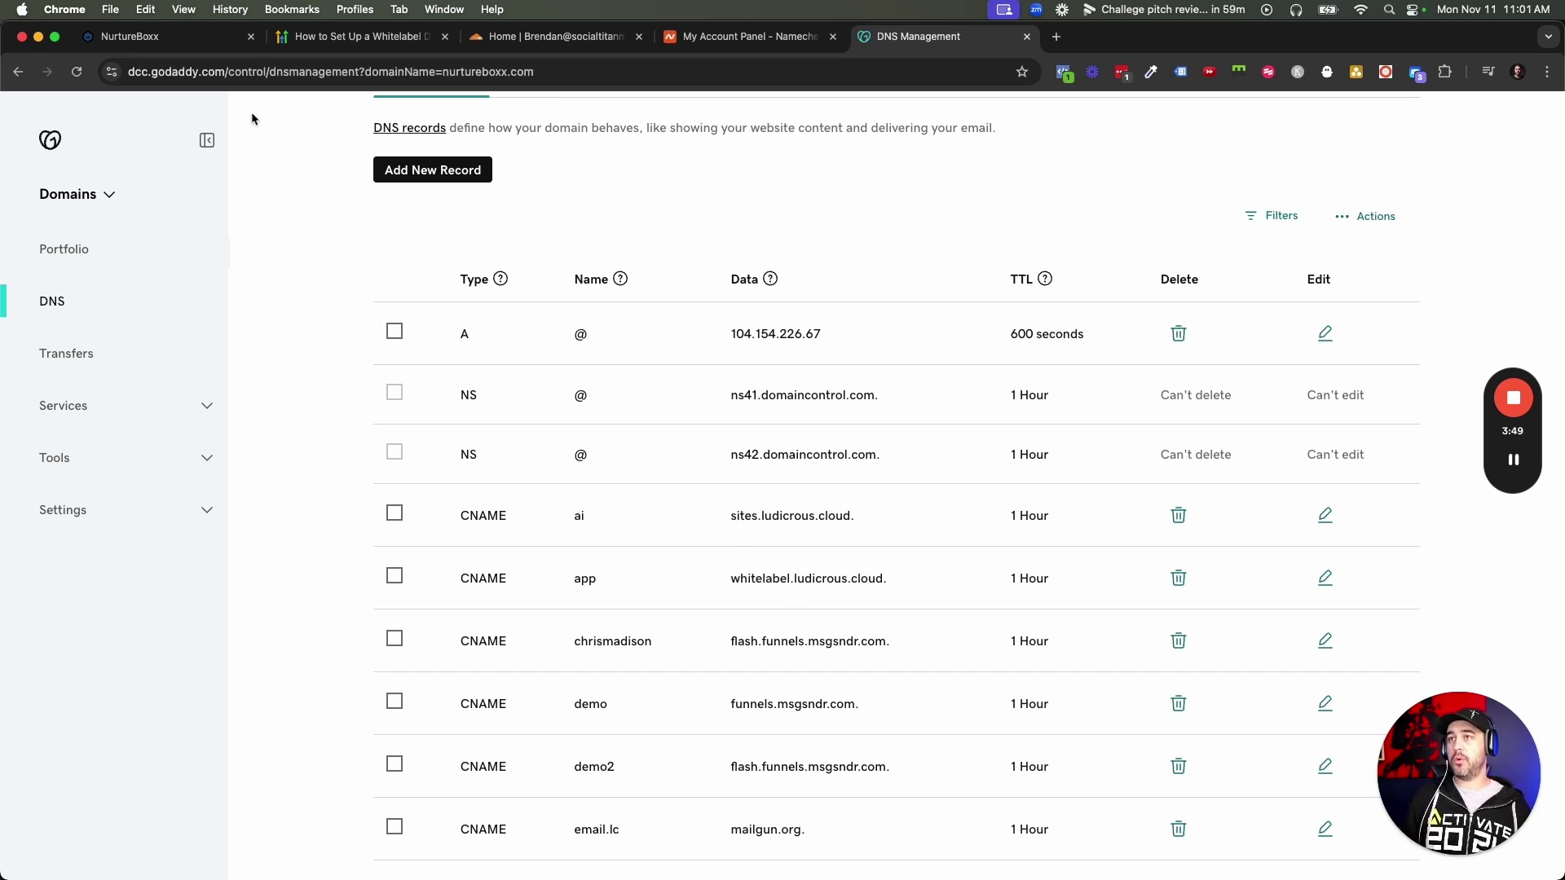
Back in NurtureBoxx's domain records dialog, verify the new DNS records.
left_click(195, 38)
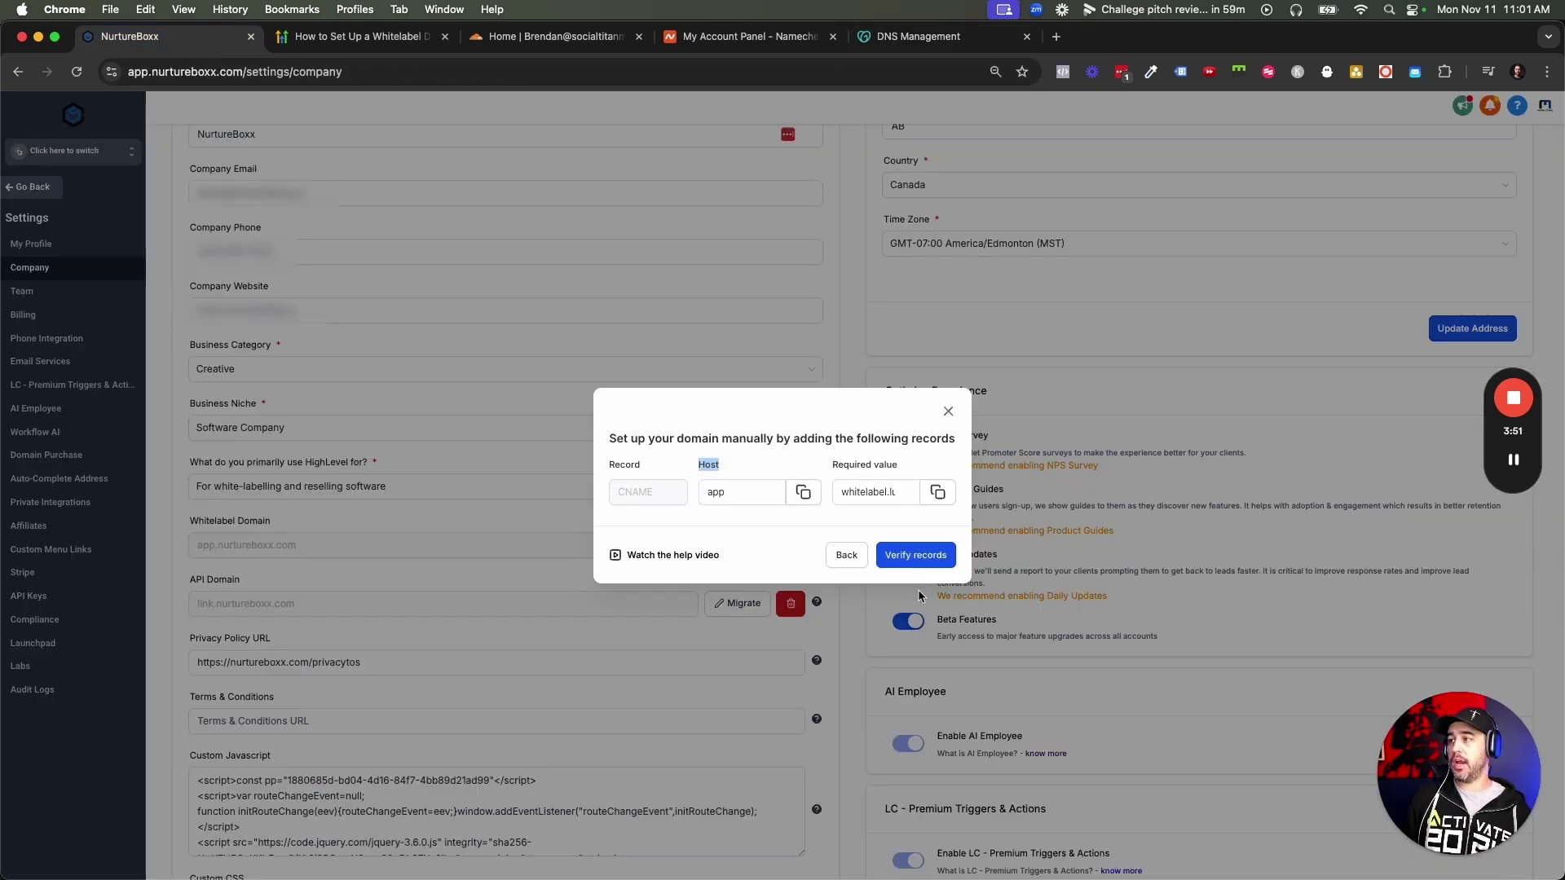
left_click(915, 556)
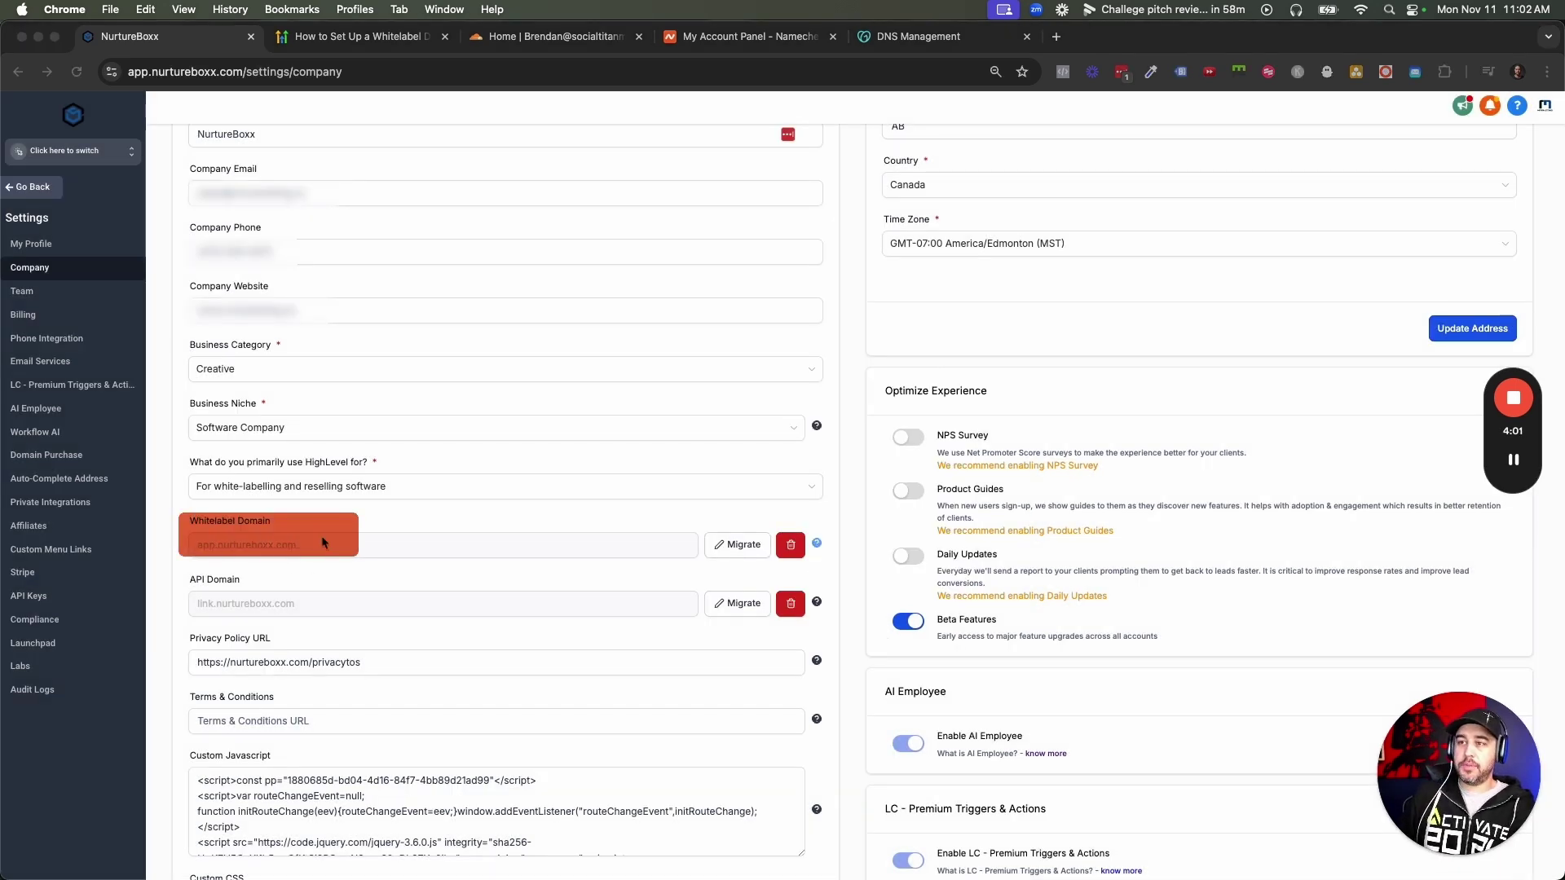
scroll(1107, 359, "up", 2)
scroll(1107, 359, "up", 2)
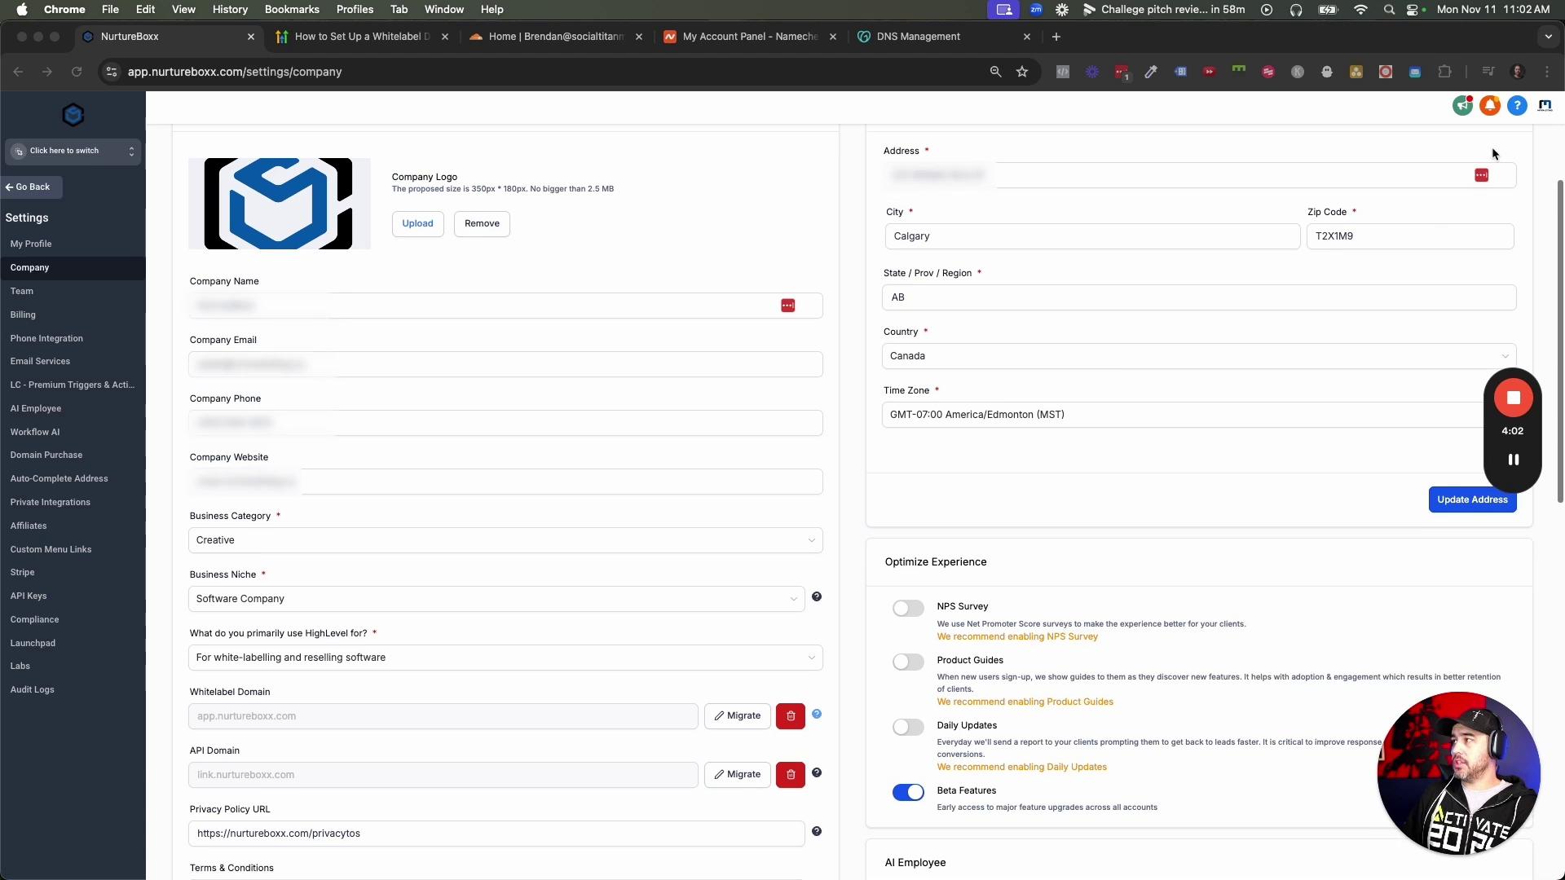
Sign out, sign back in with the phone security code, and dismiss the password prompt.
left_click(1547, 114)
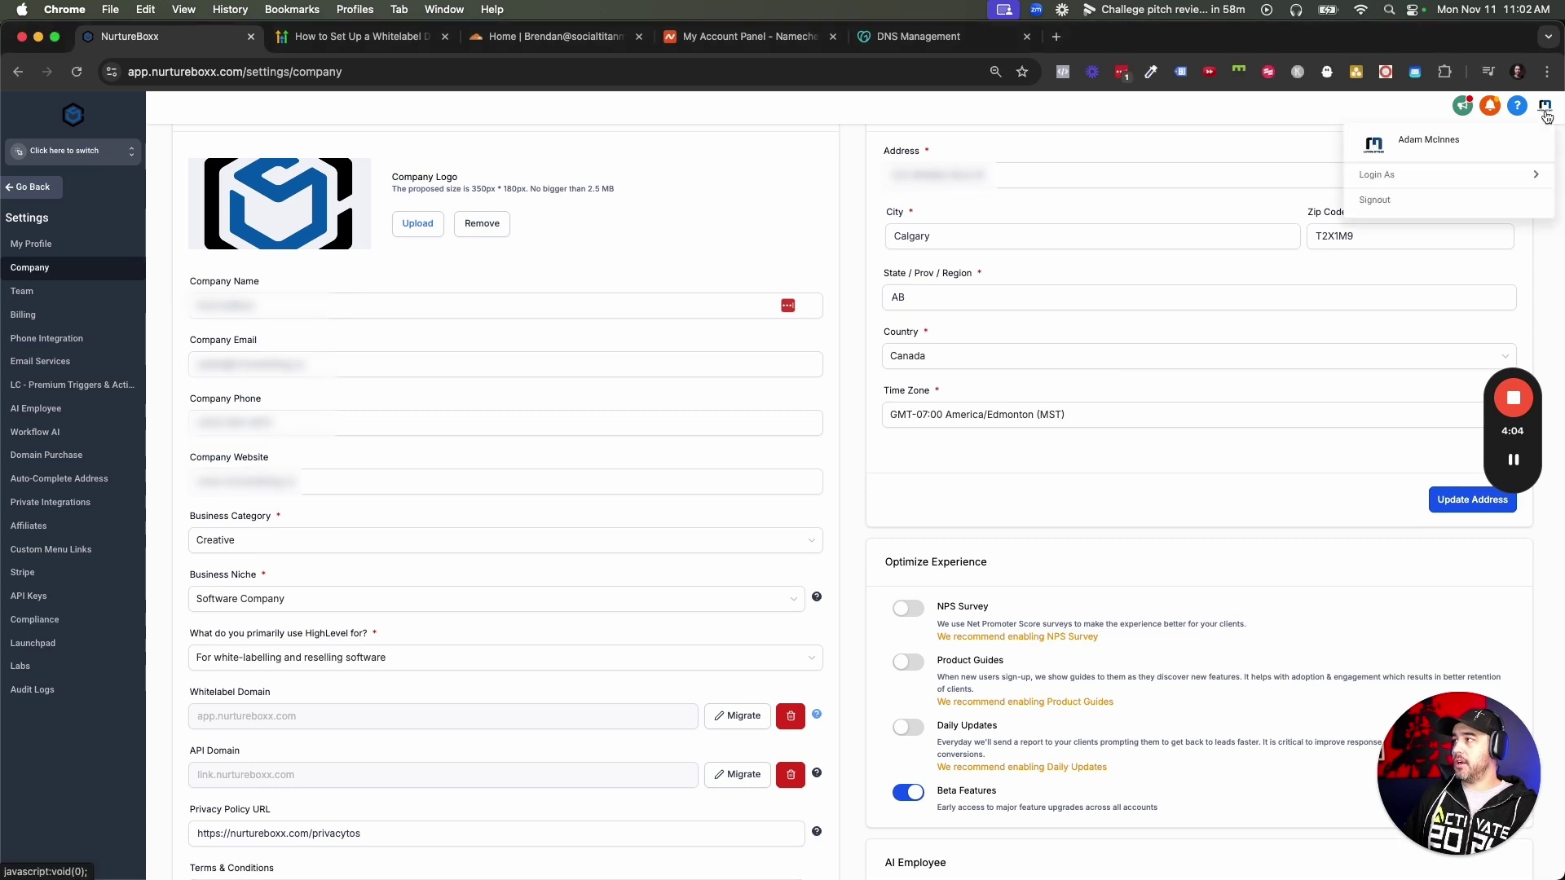
left_click(1403, 204)
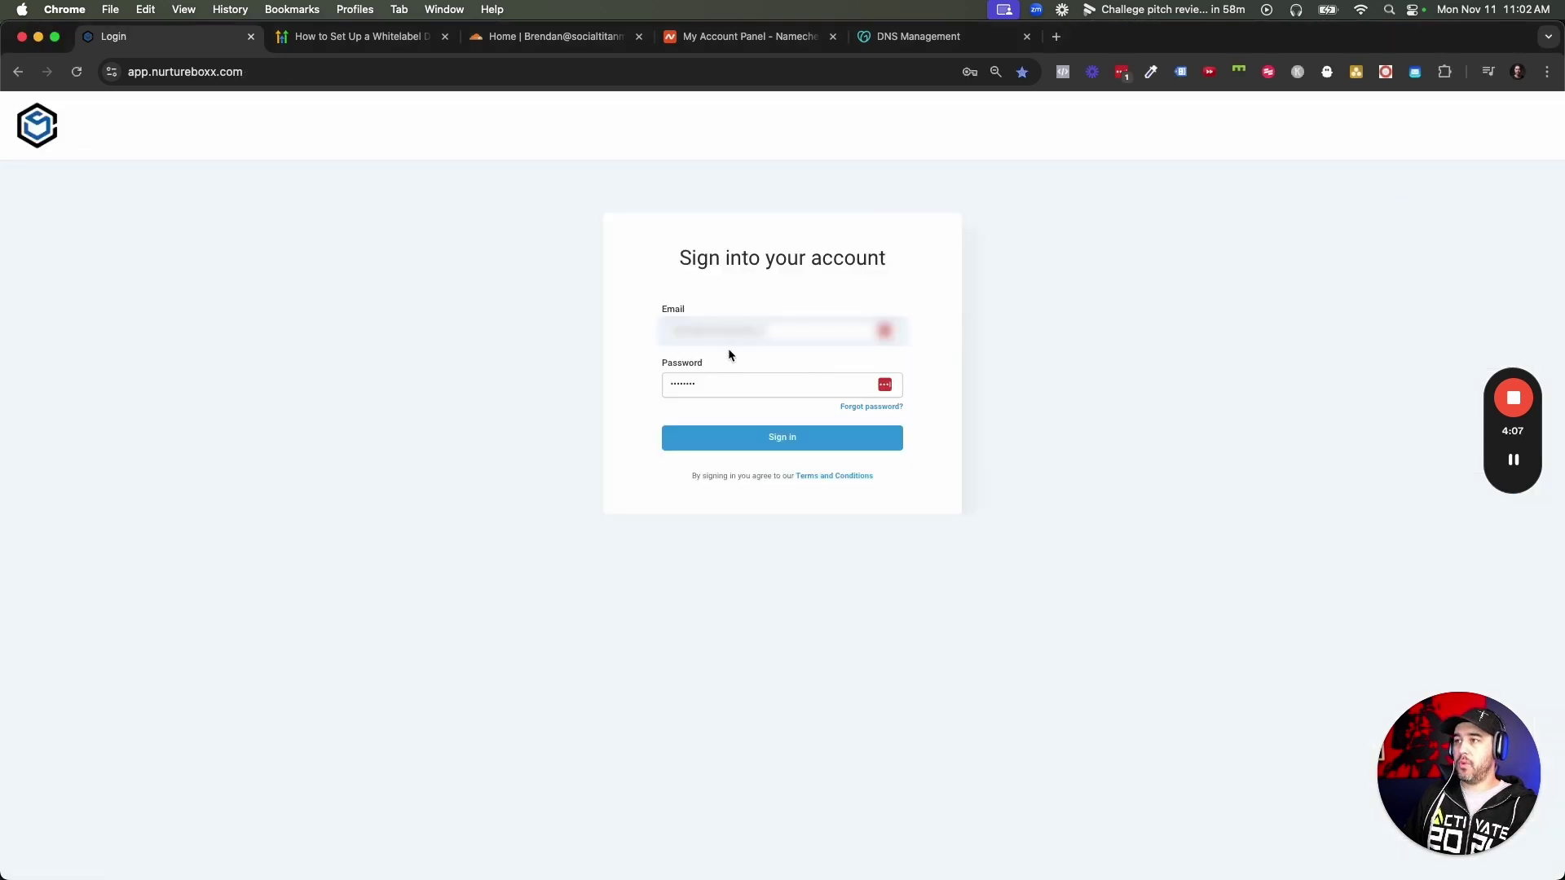
left_click_drag(248, 72, 126, 72)
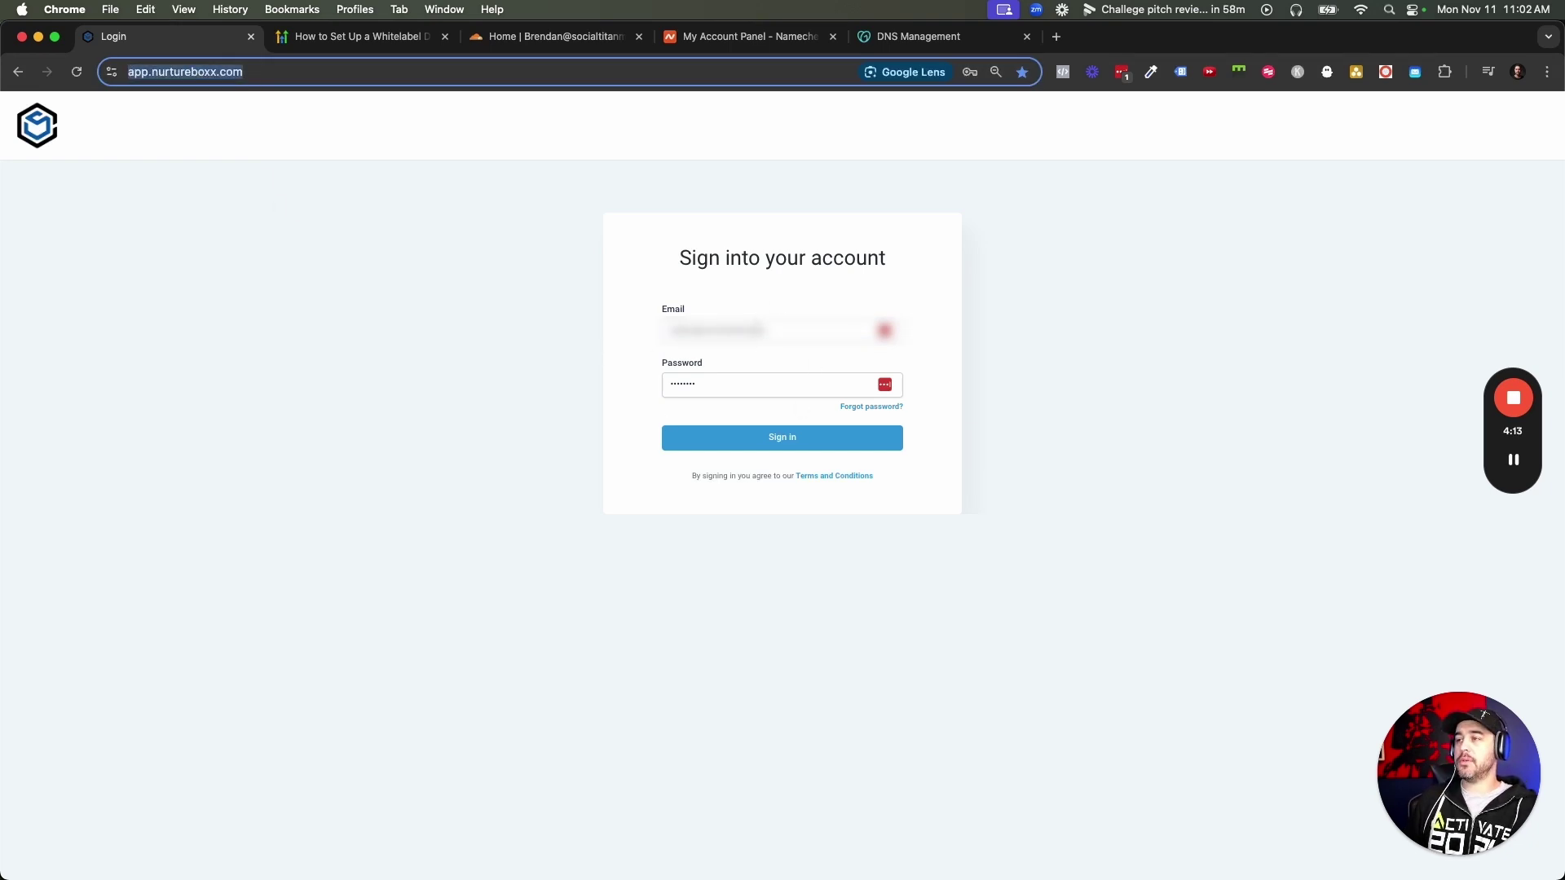
left_click(767, 440)
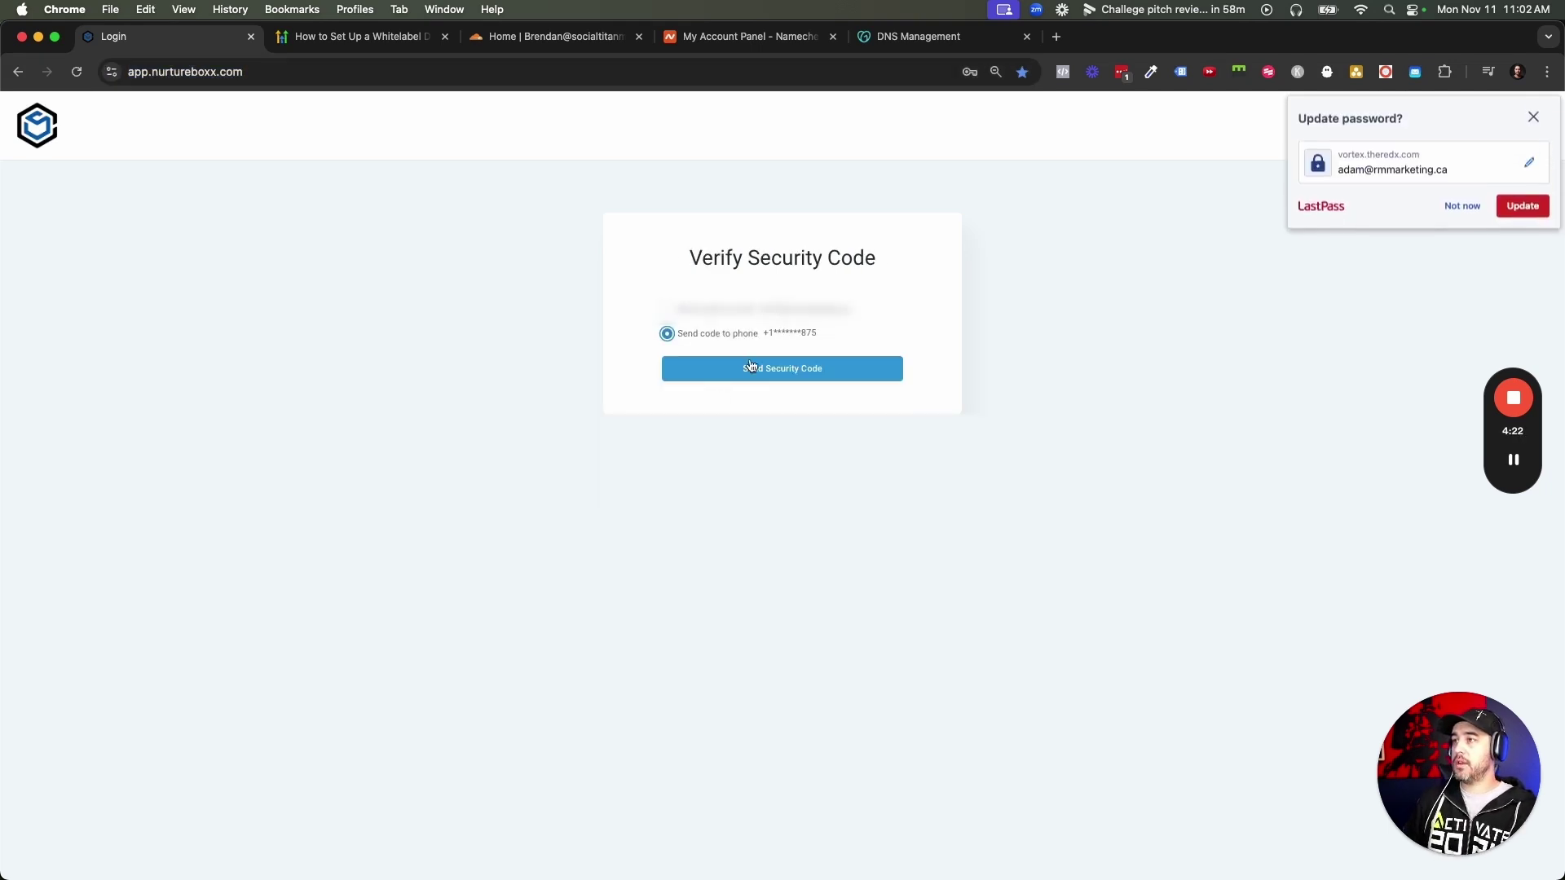
left_click(750, 367)
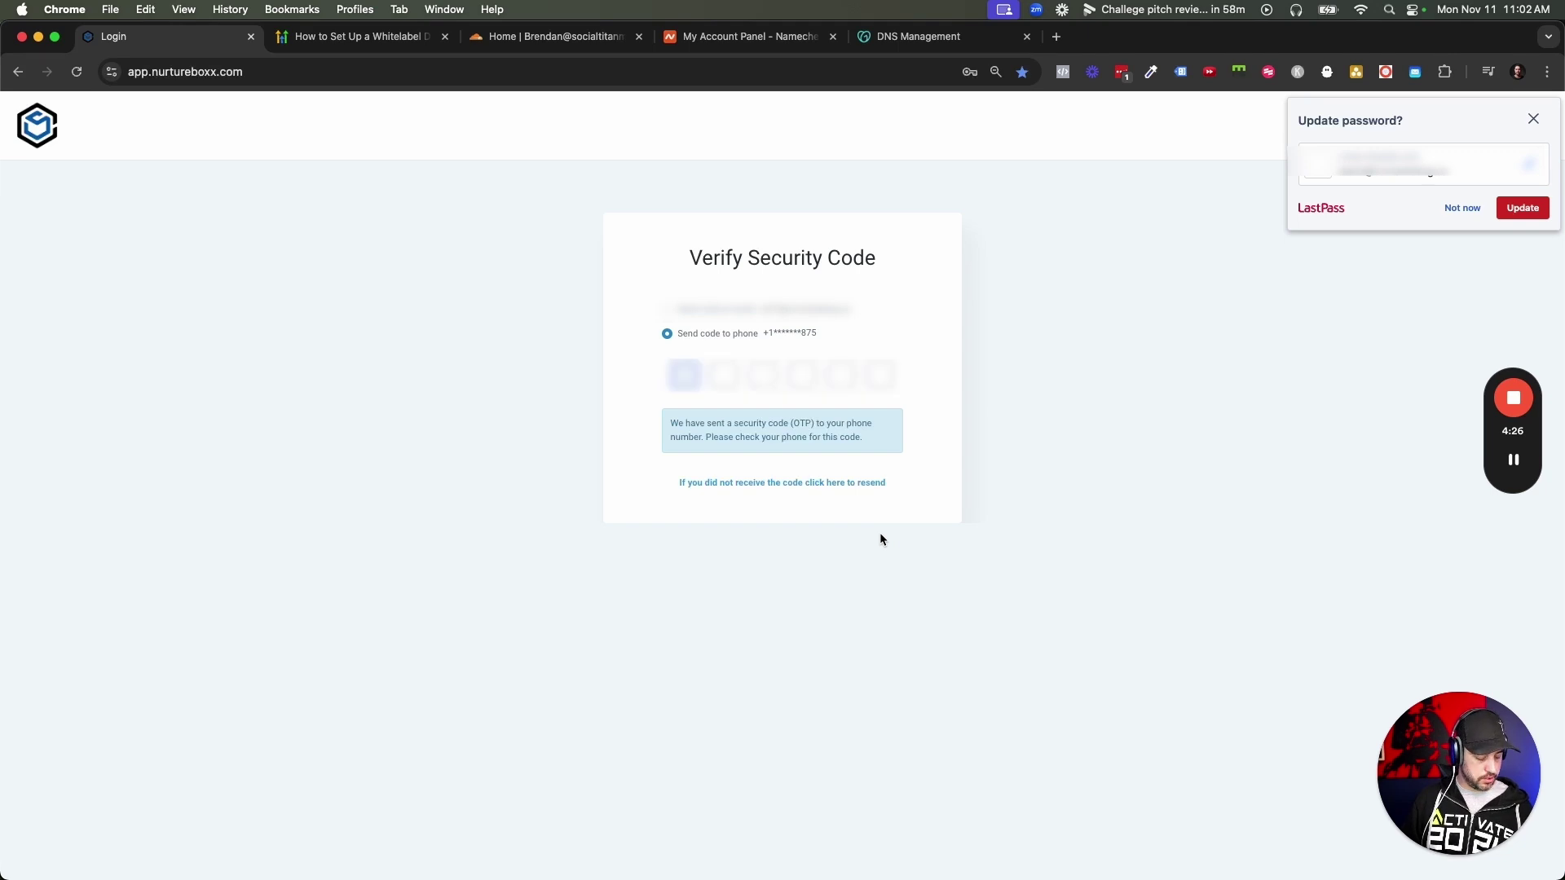
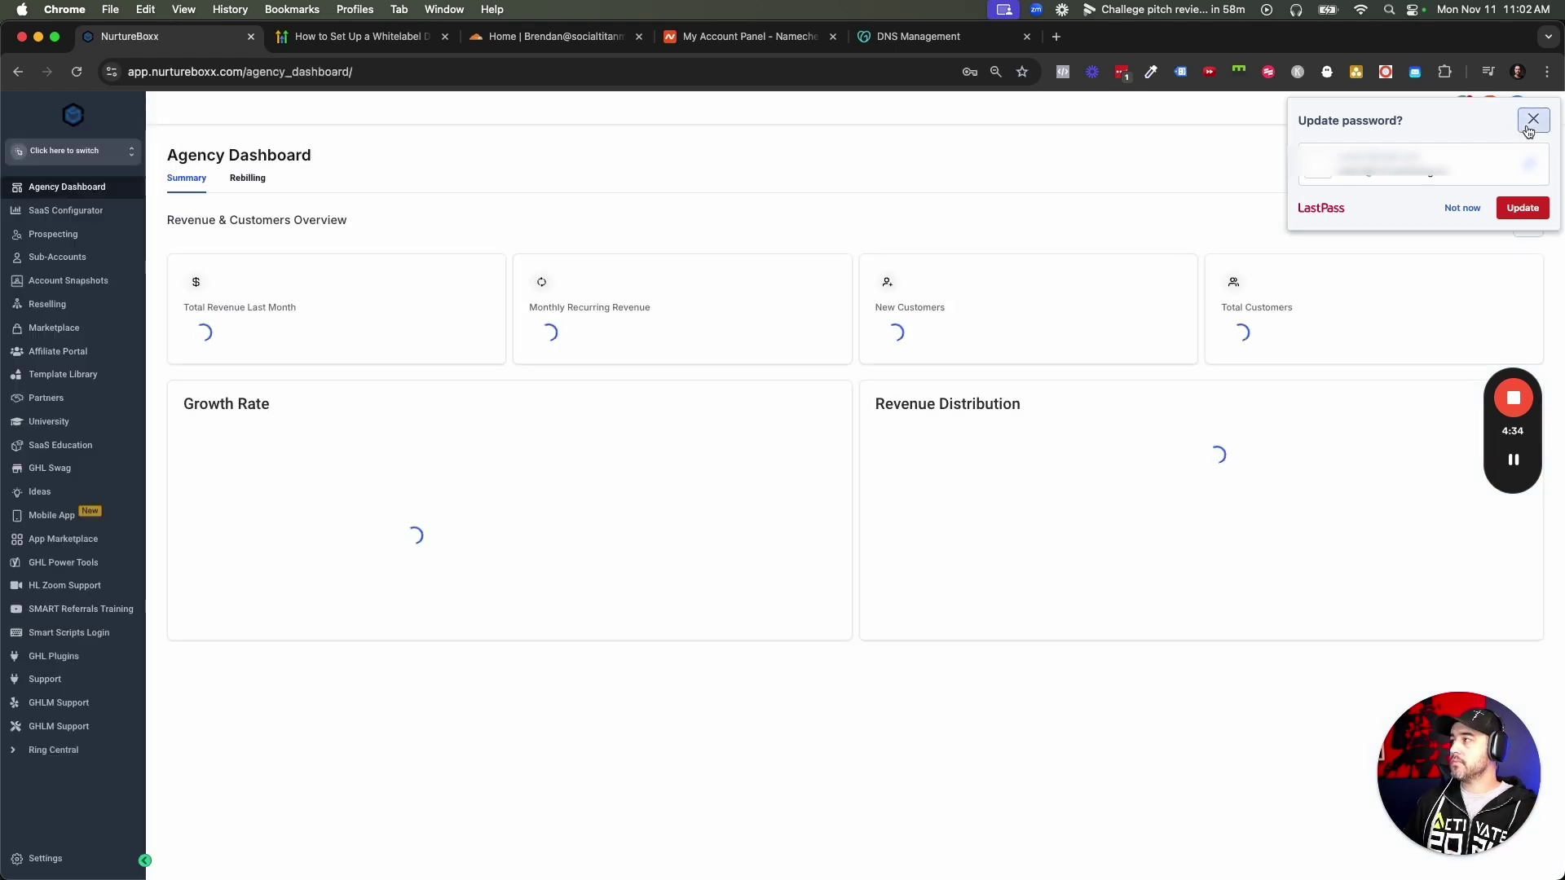
left_click(1534, 119)
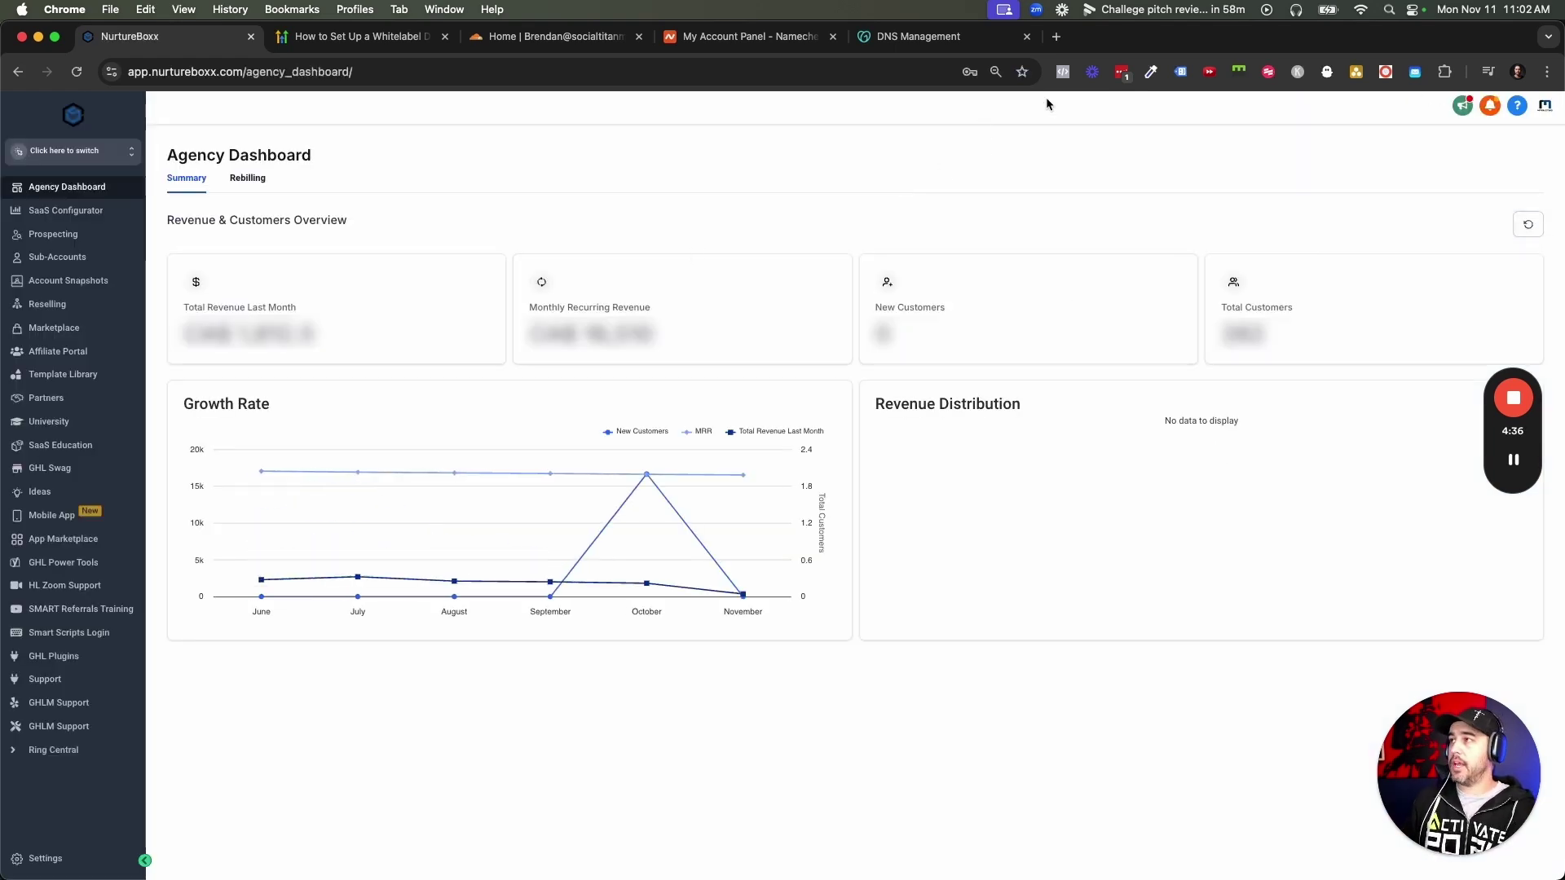
View Company Settings on app.gohighlevel.com in a new tab, then return to NurtureBoxx.
left_click(1057, 37)
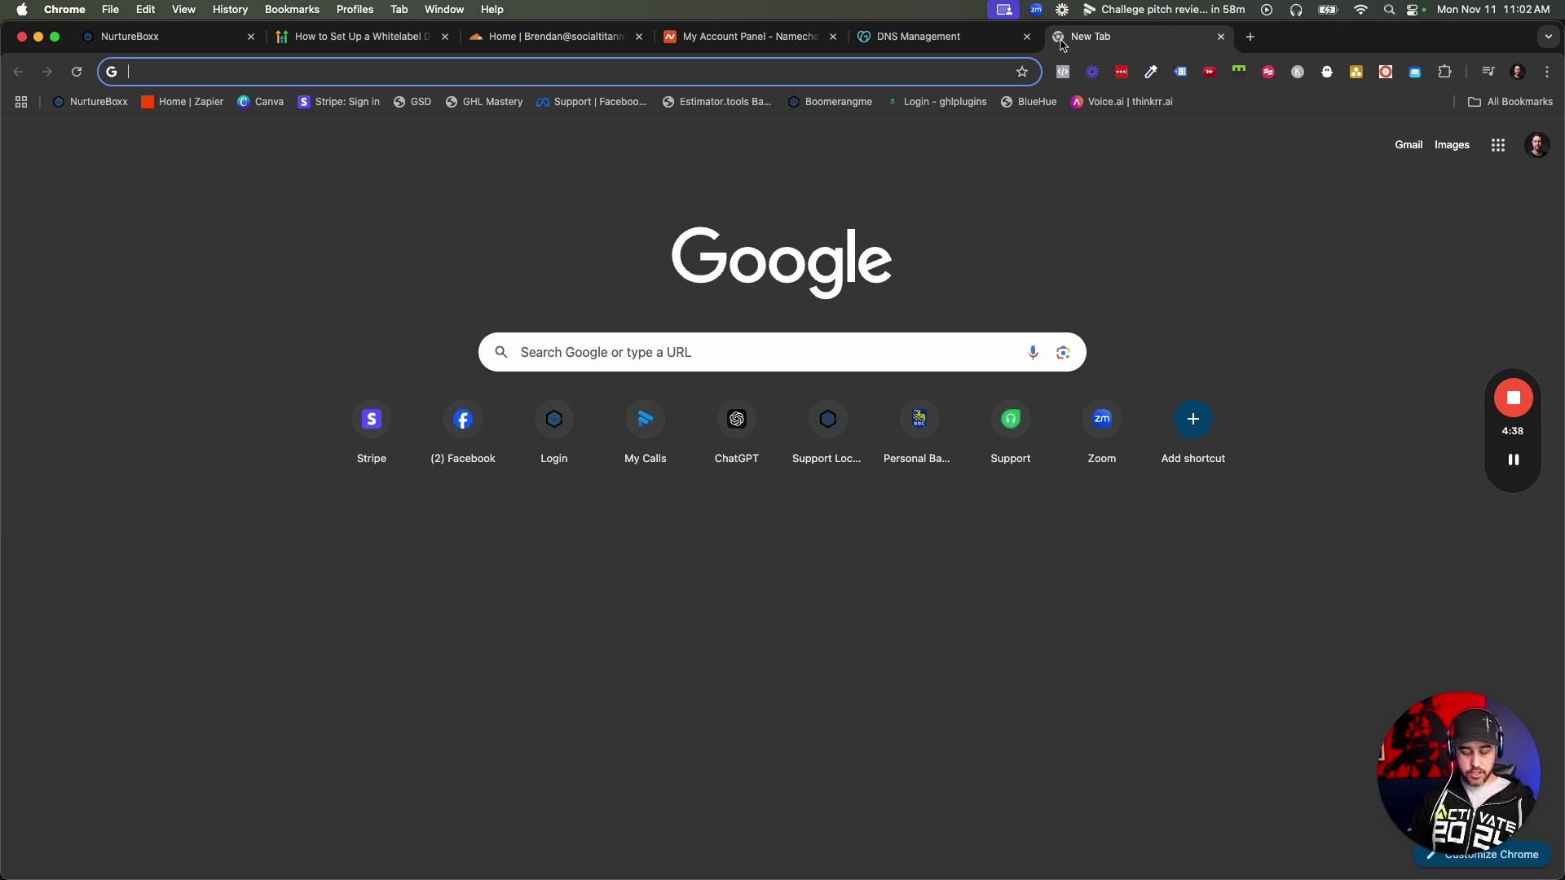
type("app.go")
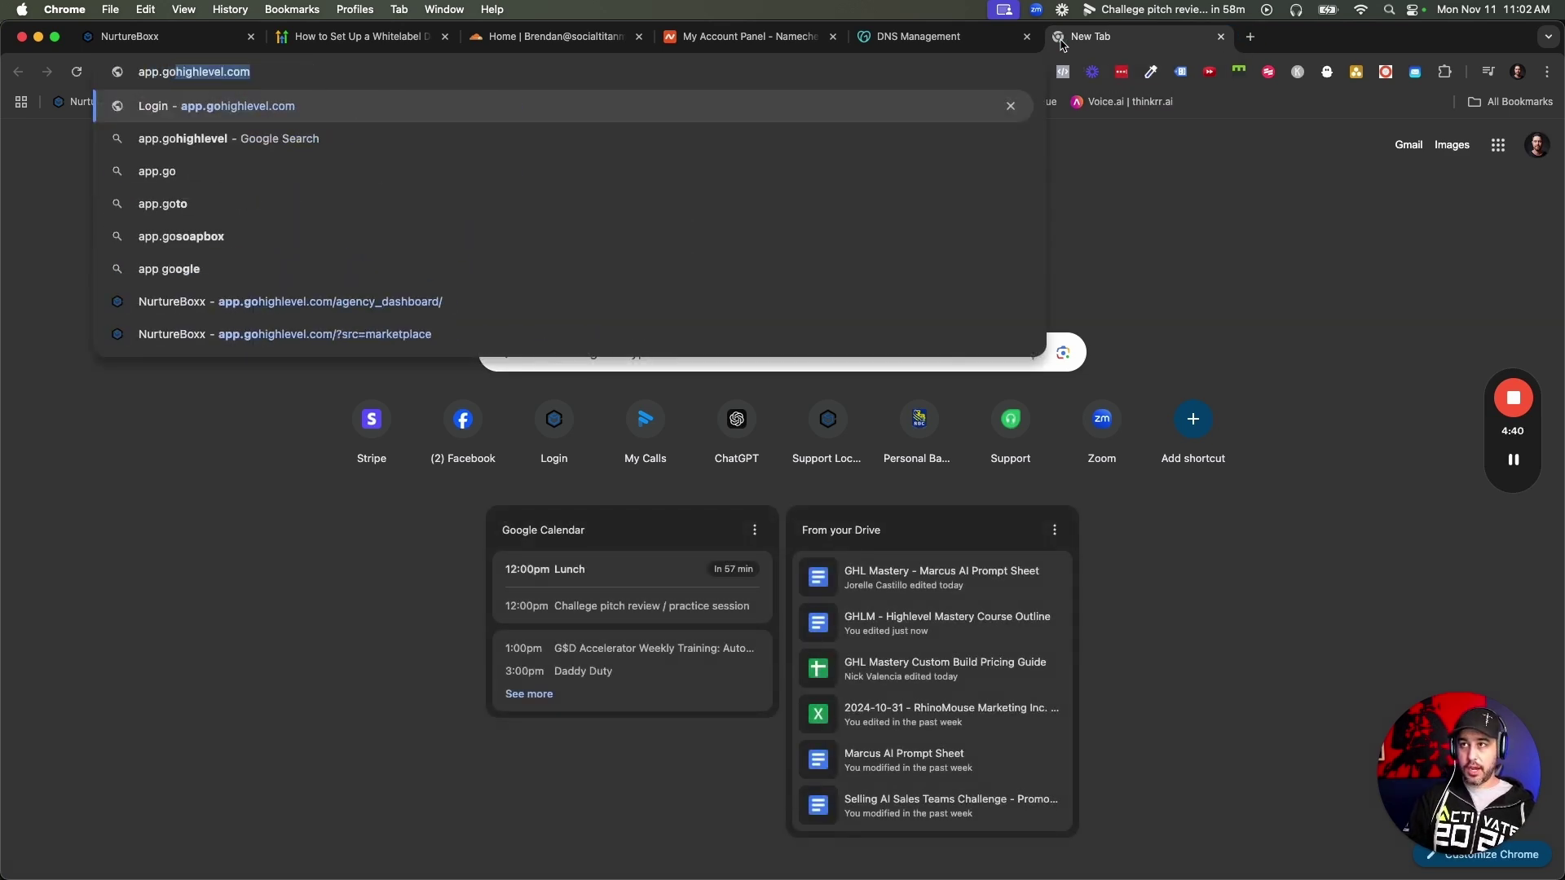
key("Return")
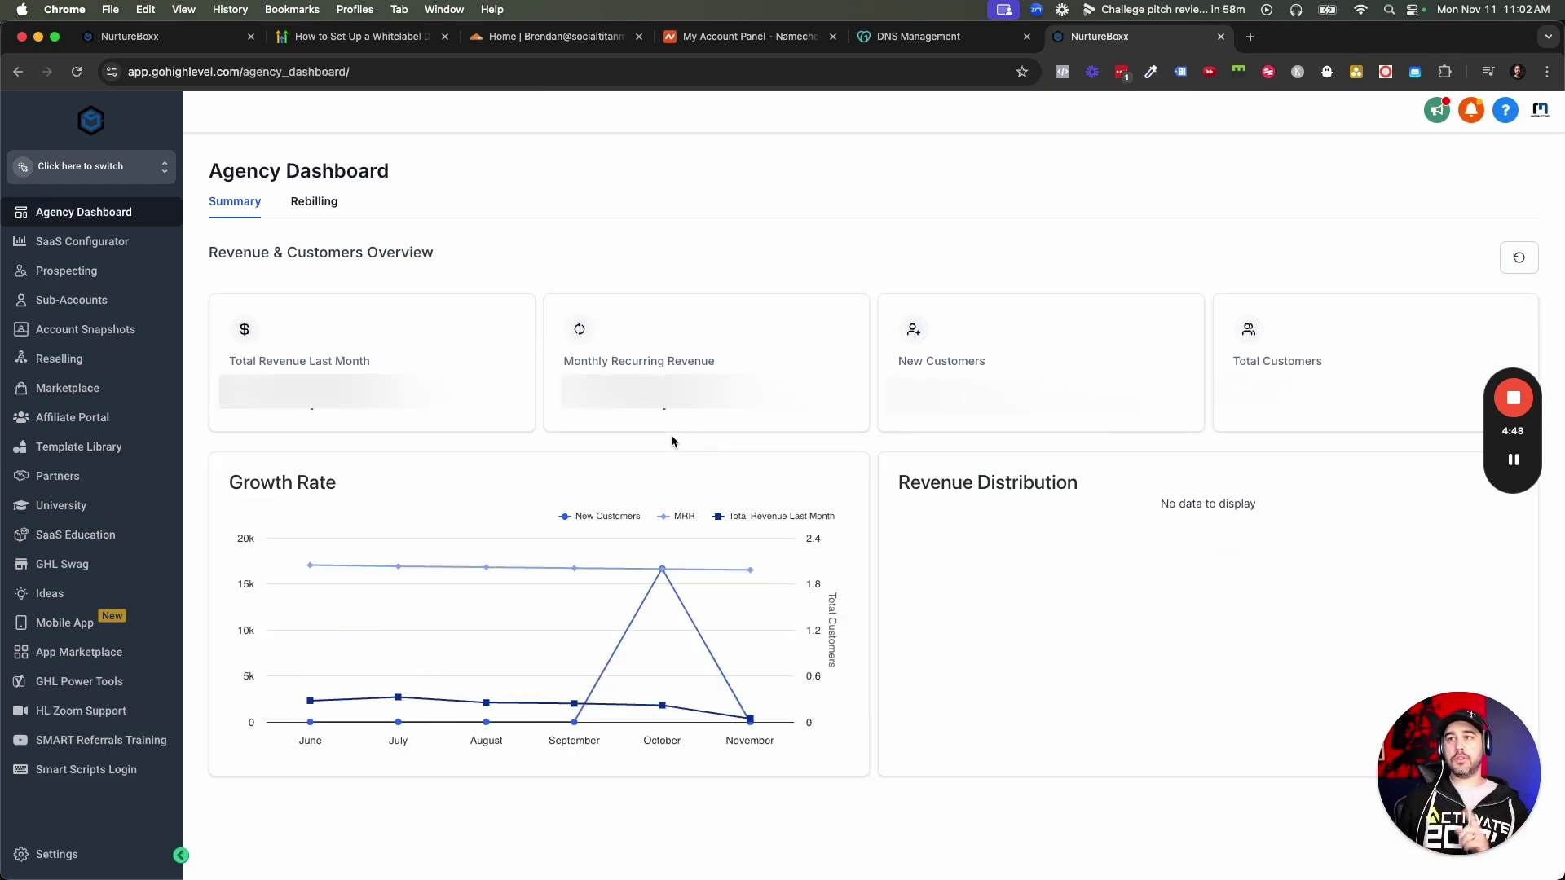
left_click(52, 853)
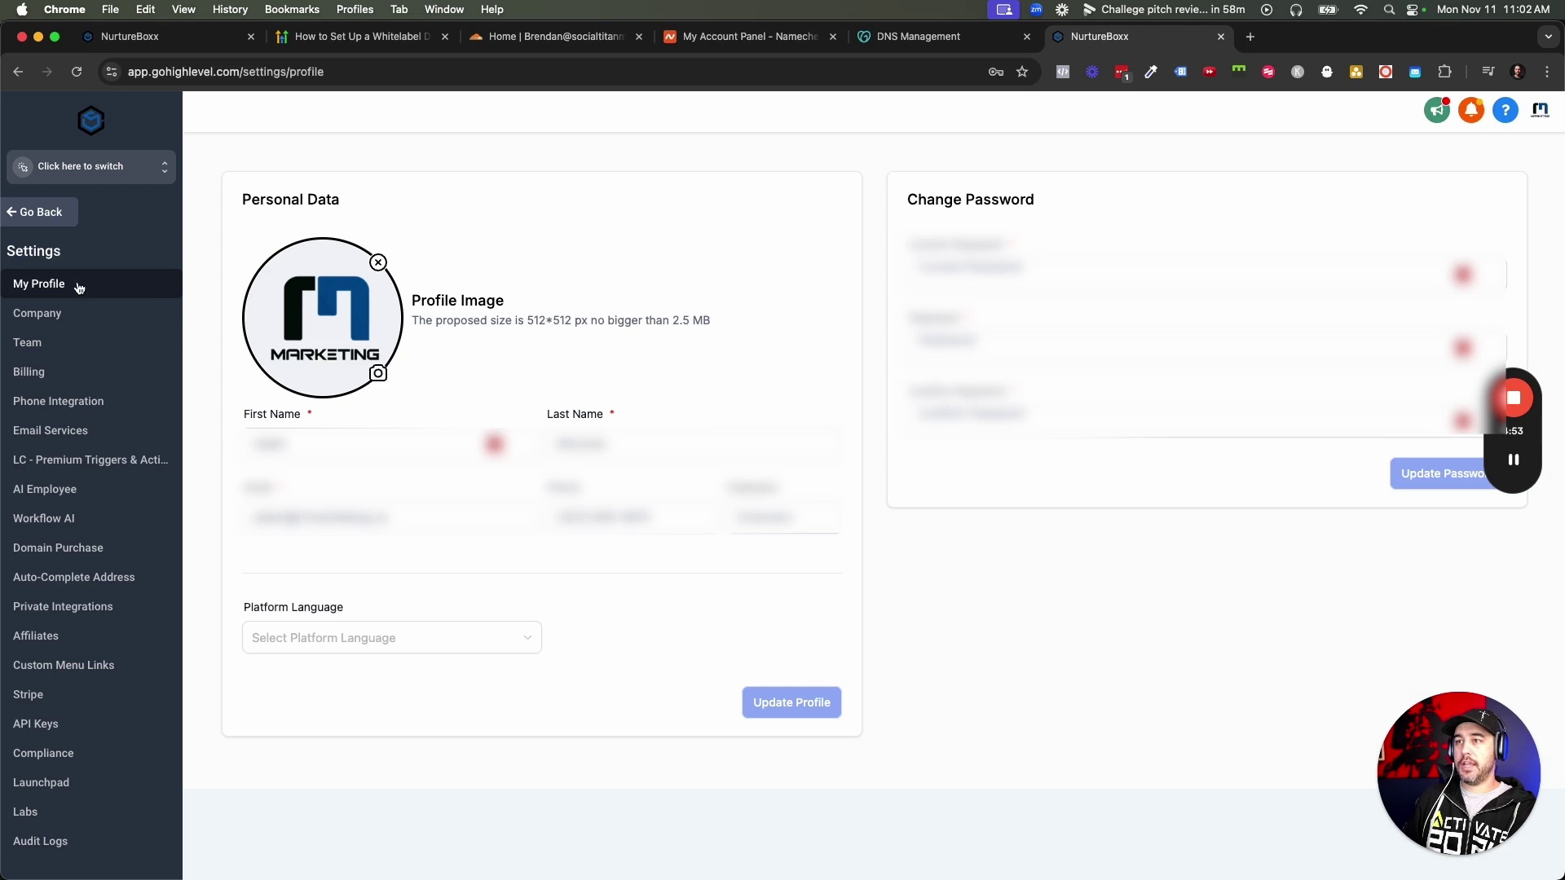
left_click(70, 313)
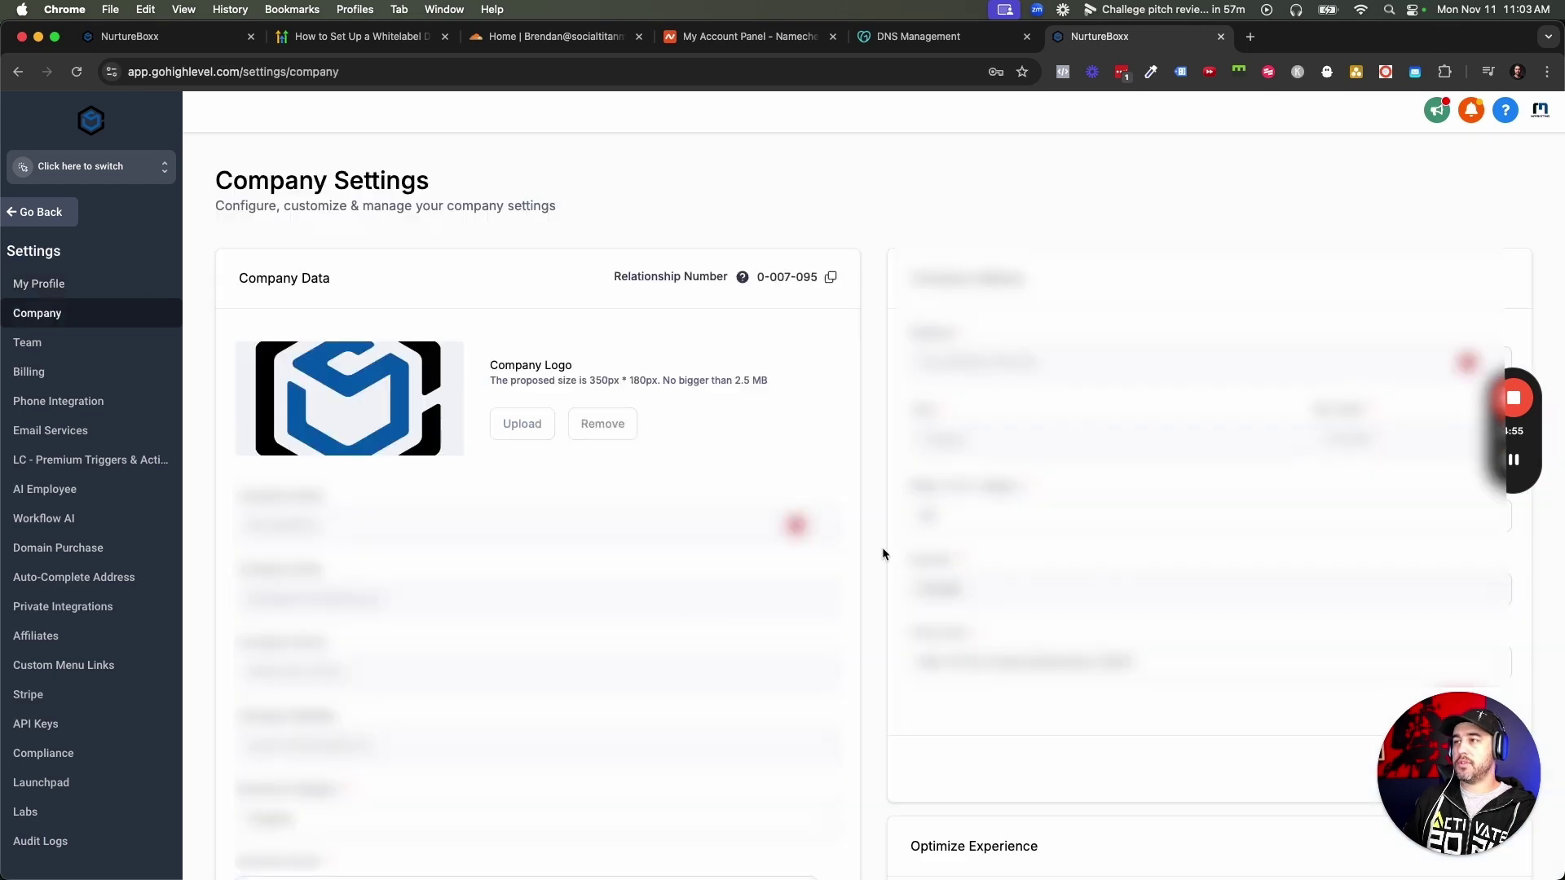
scroll(884, 542, "down", 9)
scroll(884, 542, "up", 9)
left_click(229, 42)
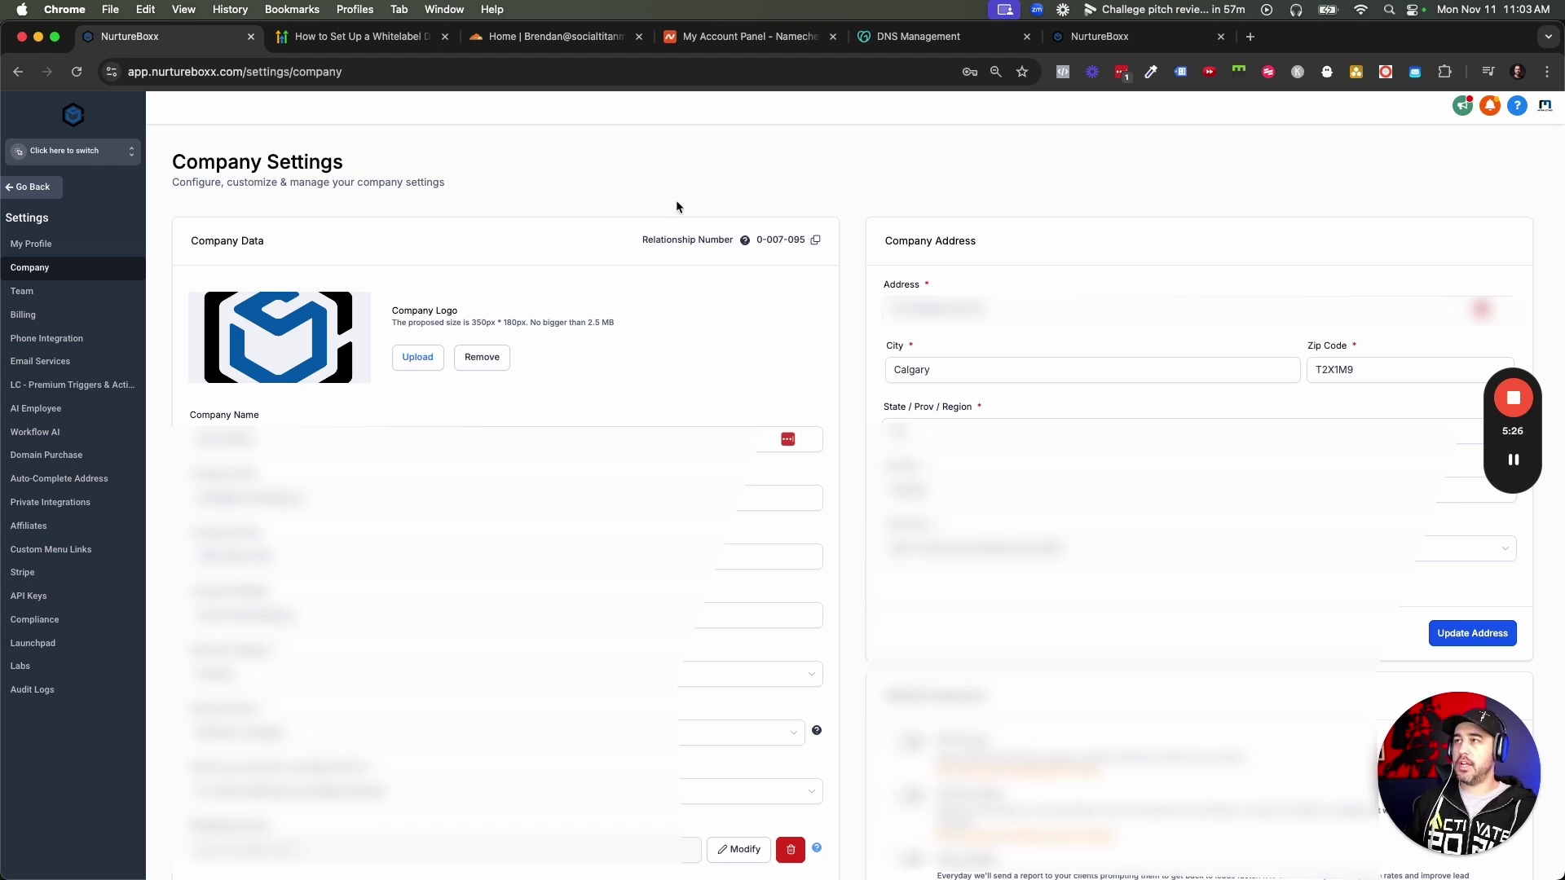
left_click(581, 38)
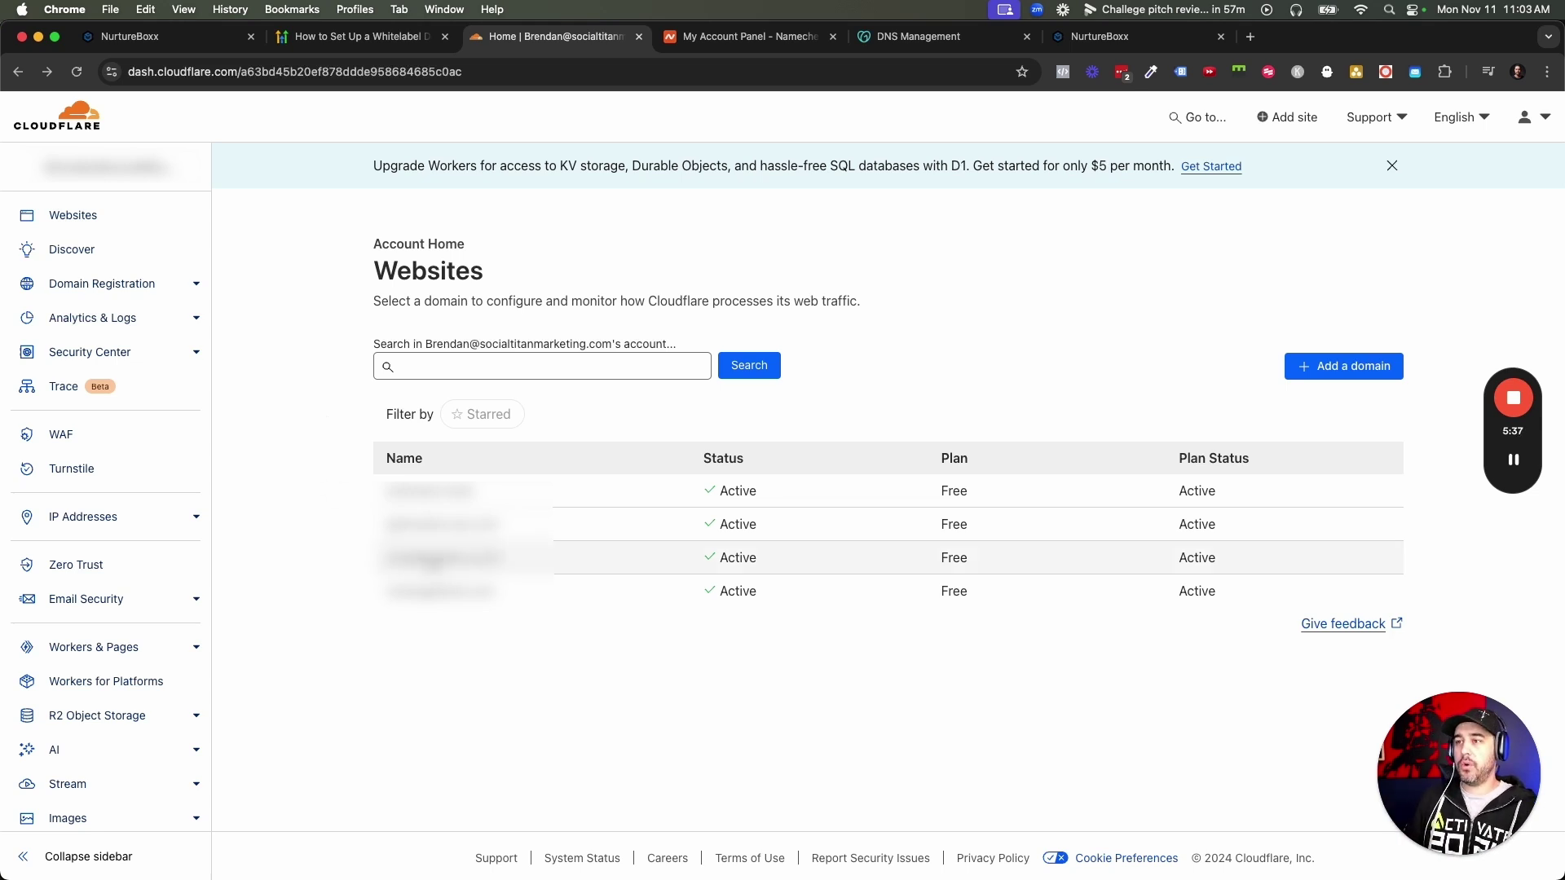
Open ghlmasteryvip.com from the Cloudflare Websites list and go to its DNS Records.
left_click(443, 529)
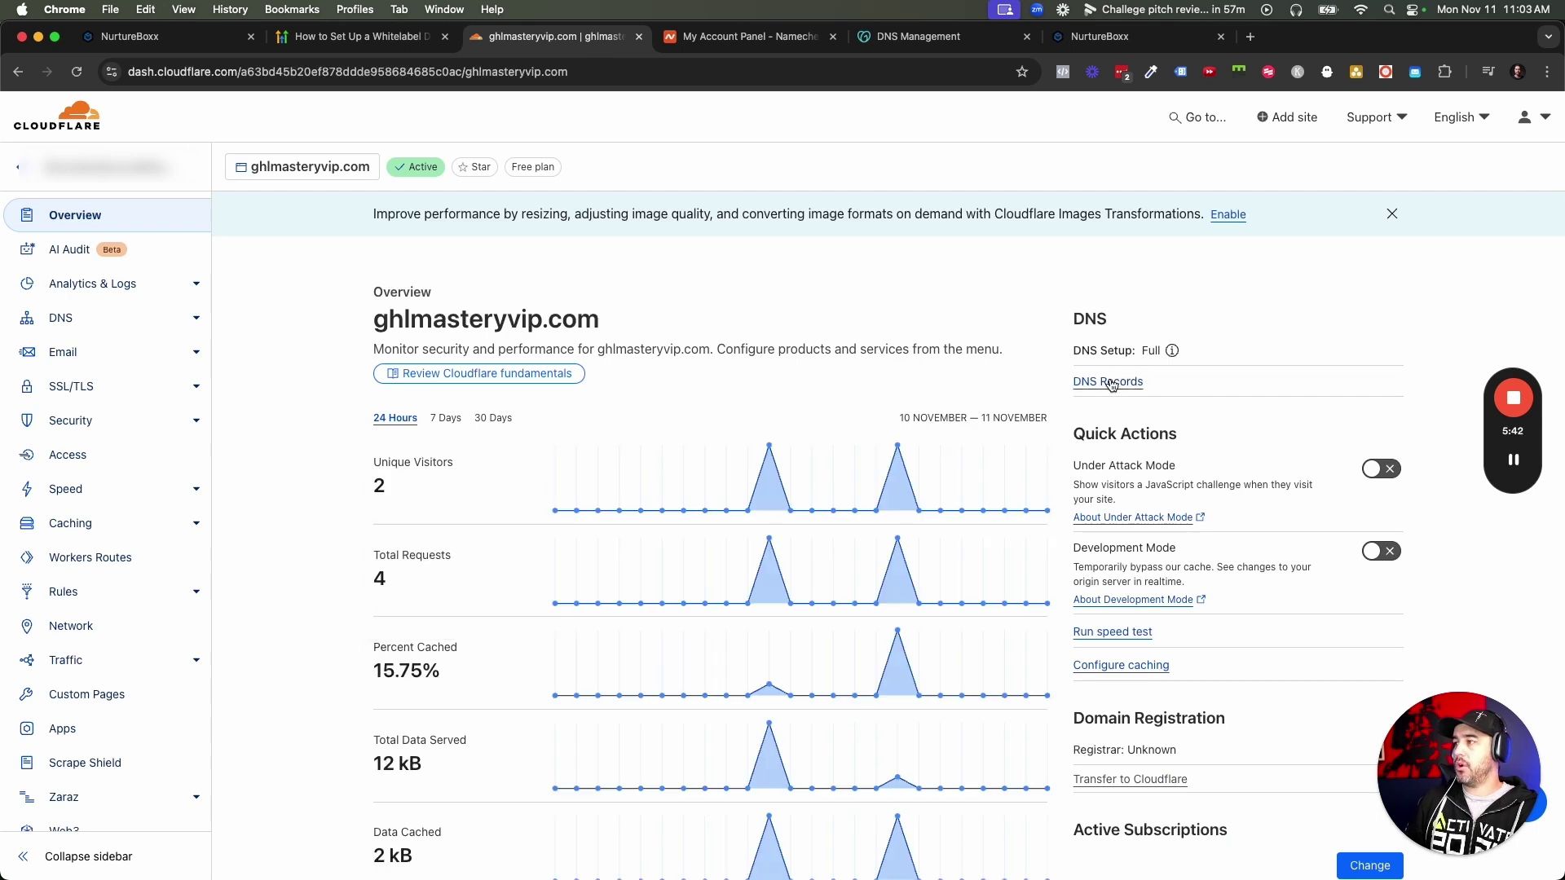
left_click(1109, 381)
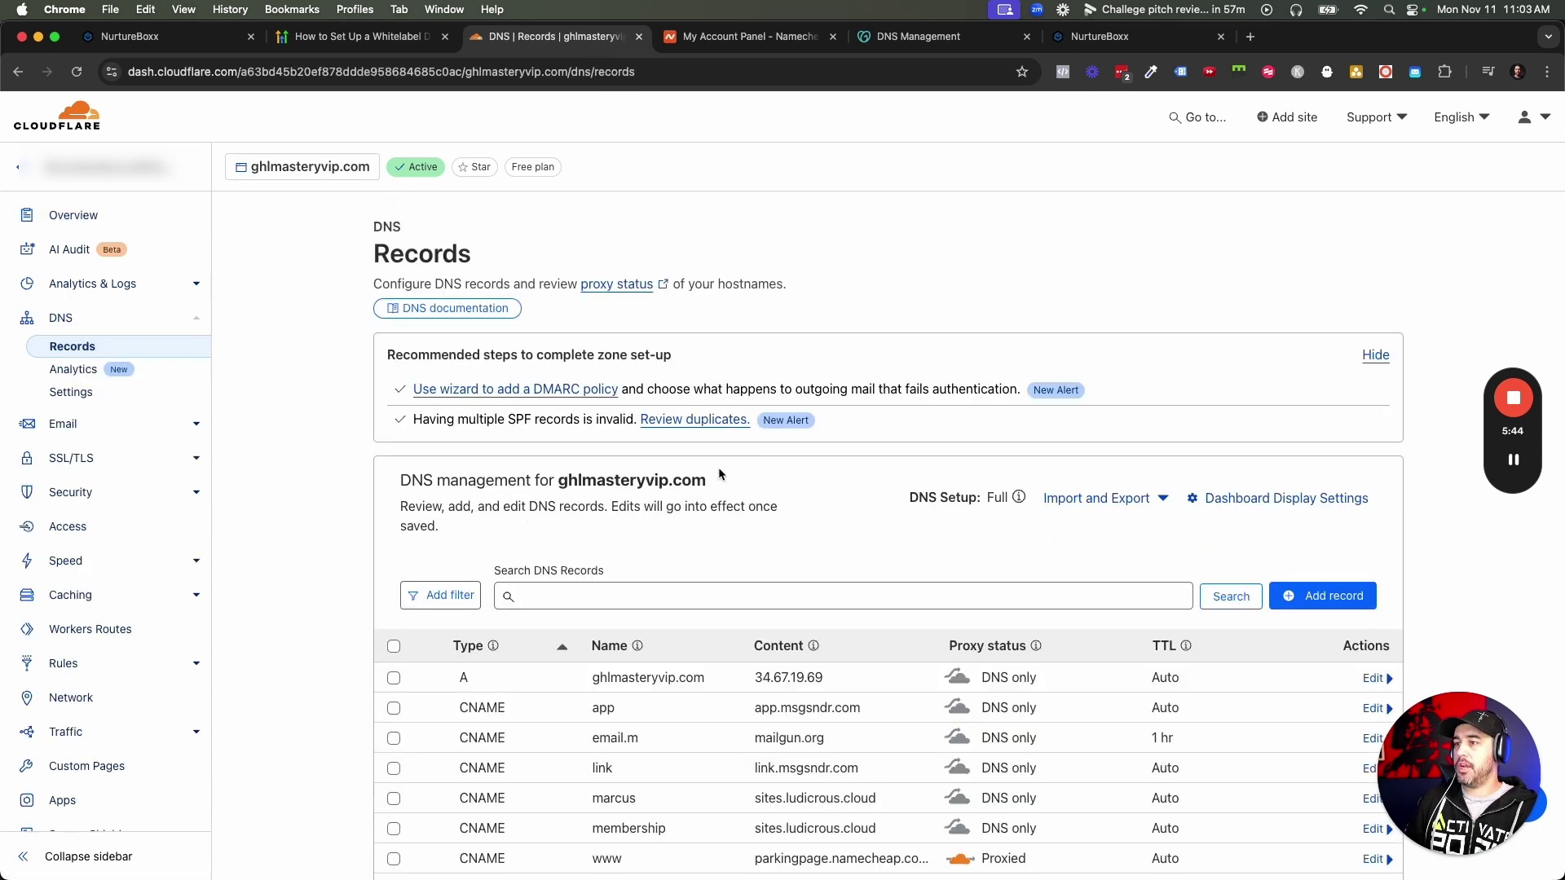
Add a CNAME record named app targeting the pasted whitelabel.ludicrous.cloud value.
scroll(717, 467, "down", 3)
left_click(1304, 481)
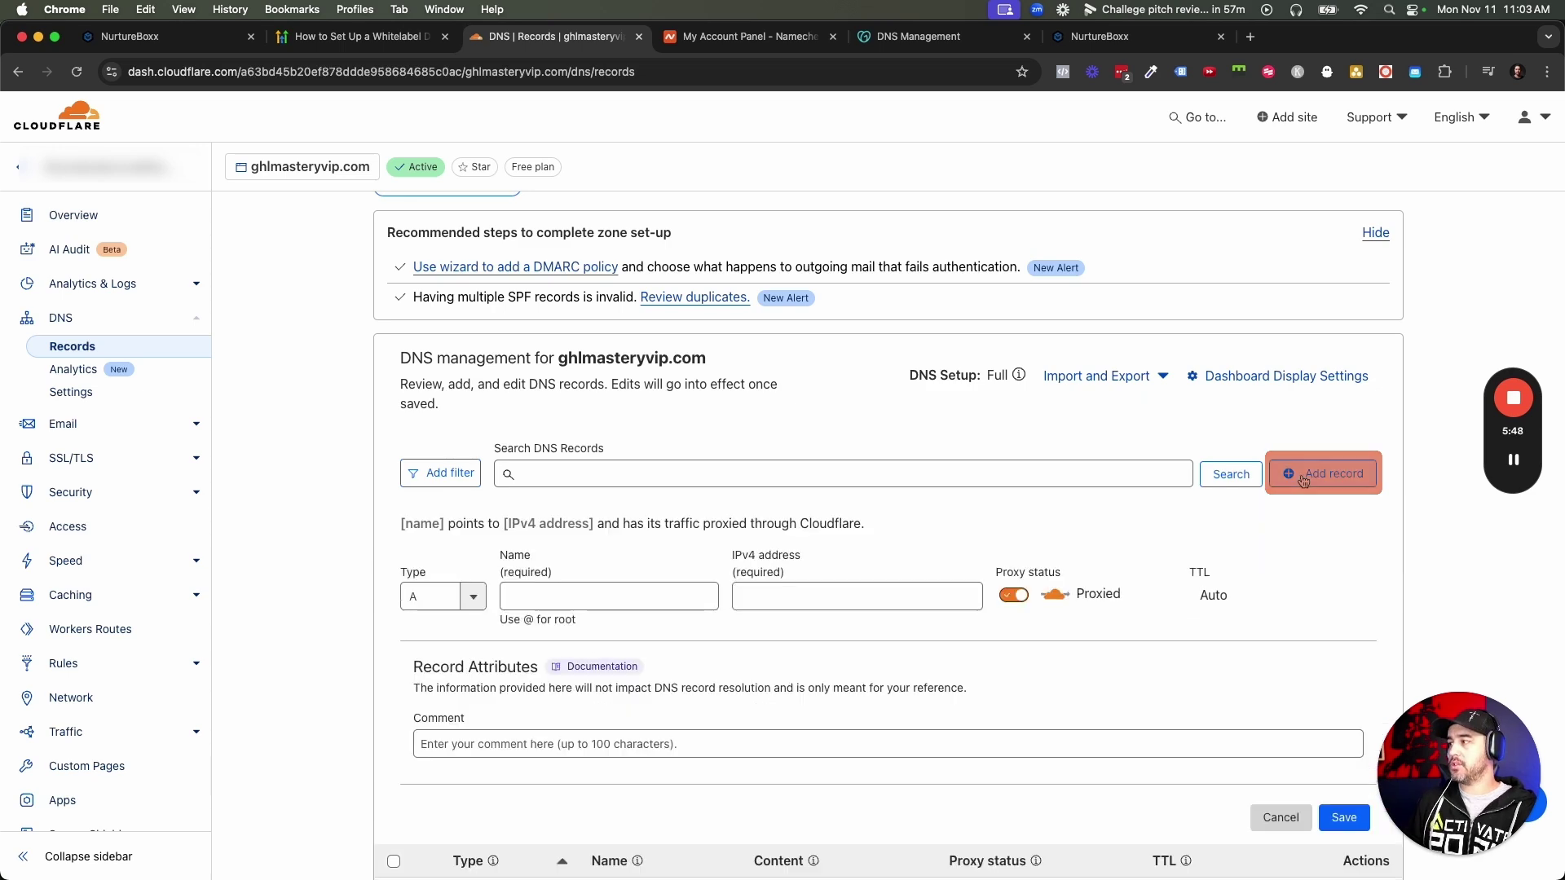
scroll(877, 529, "down", 1)
left_click(473, 520)
left_click(480, 522)
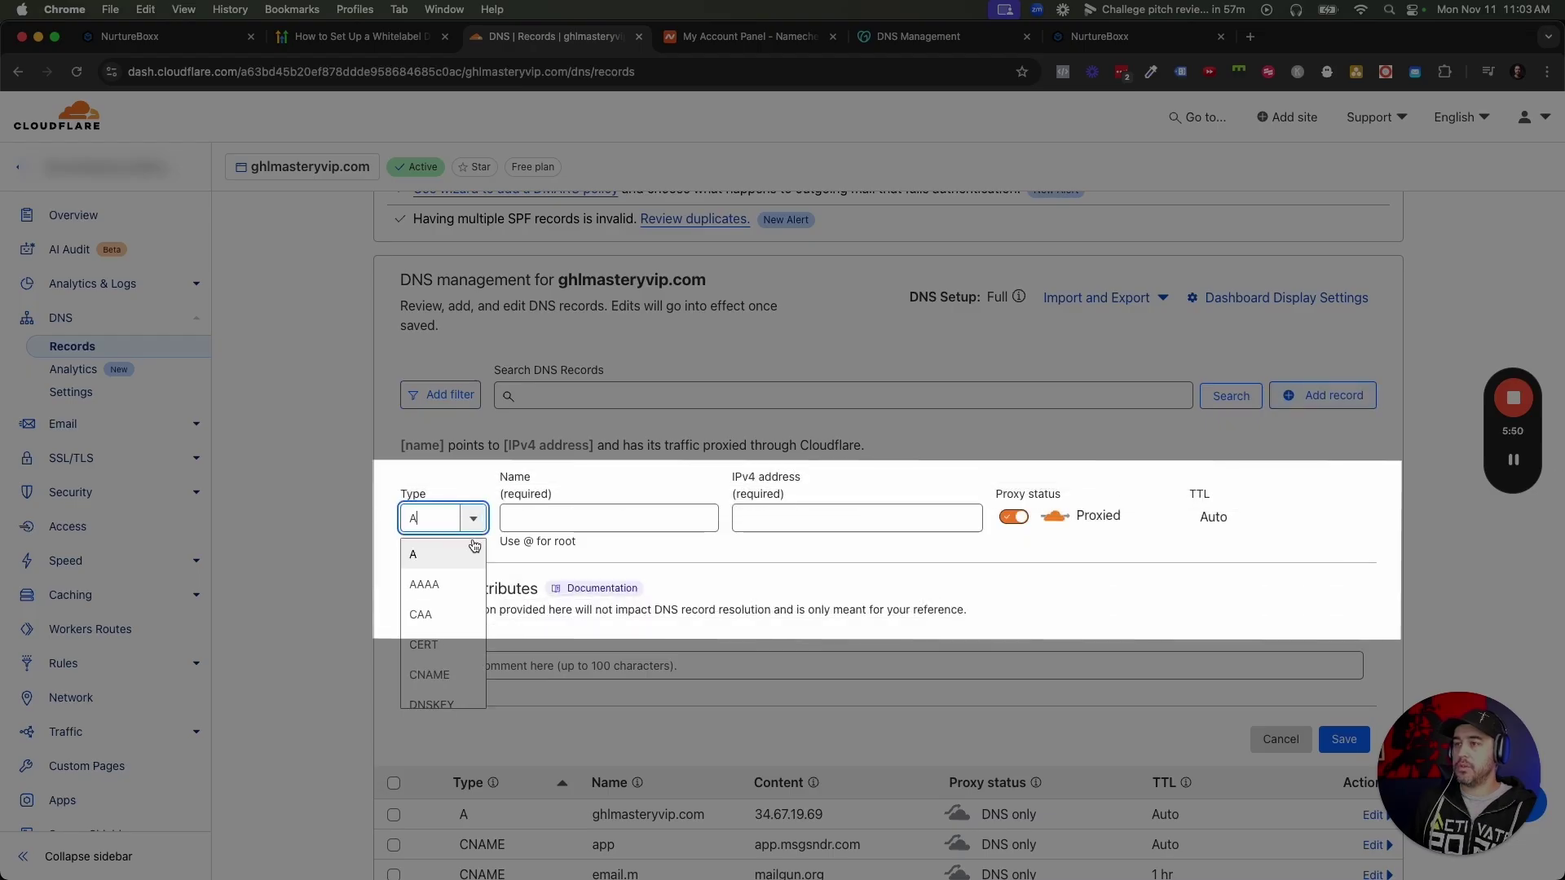
left_click(432, 668)
left_click(657, 524)
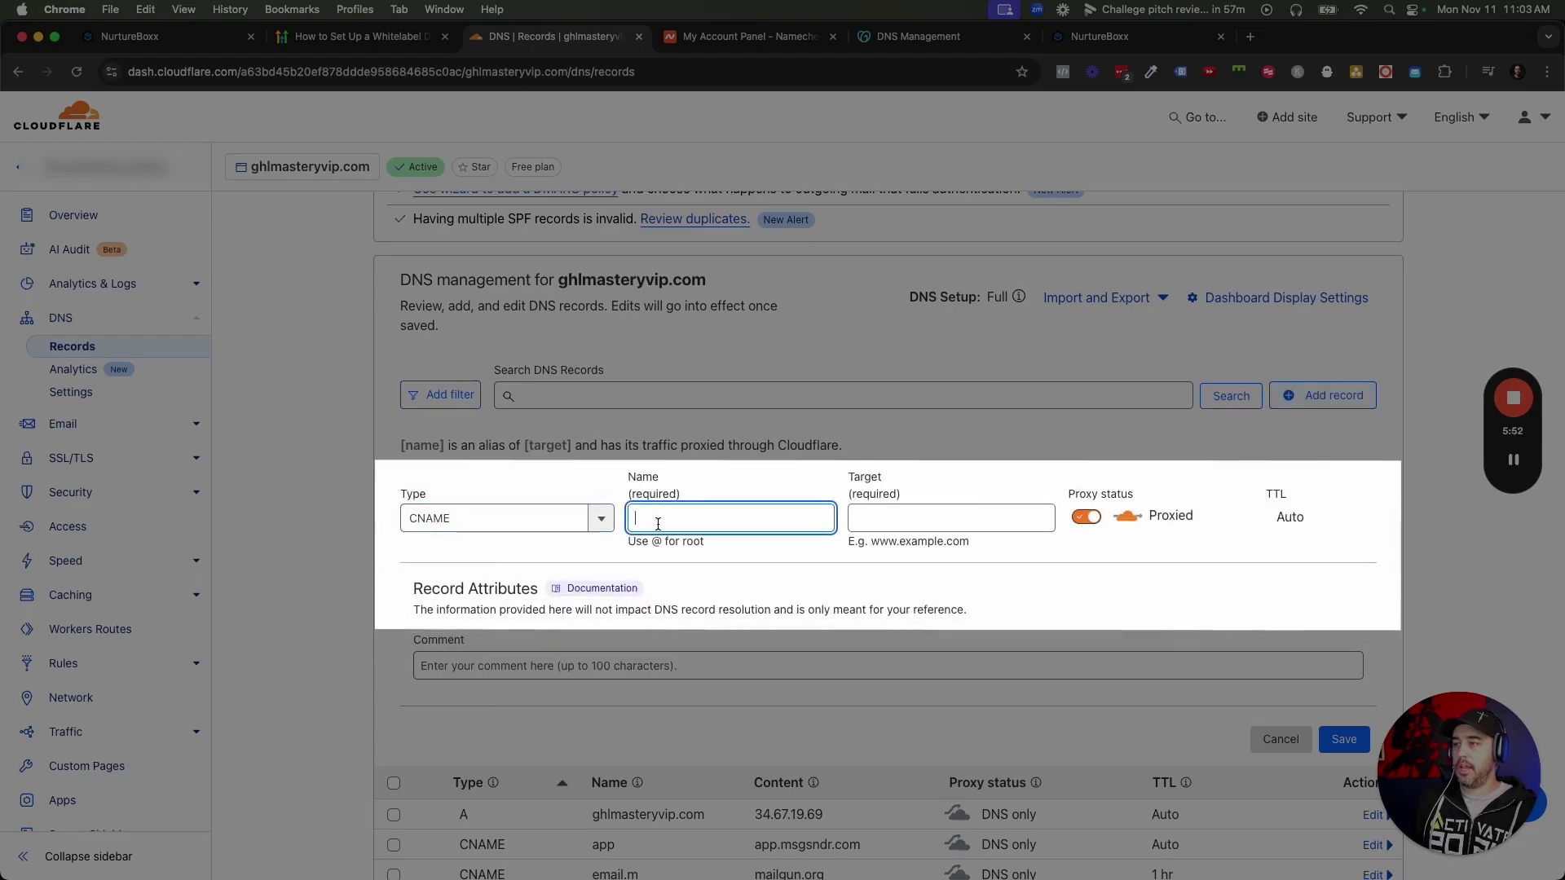
type("app")
left_click(951, 518)
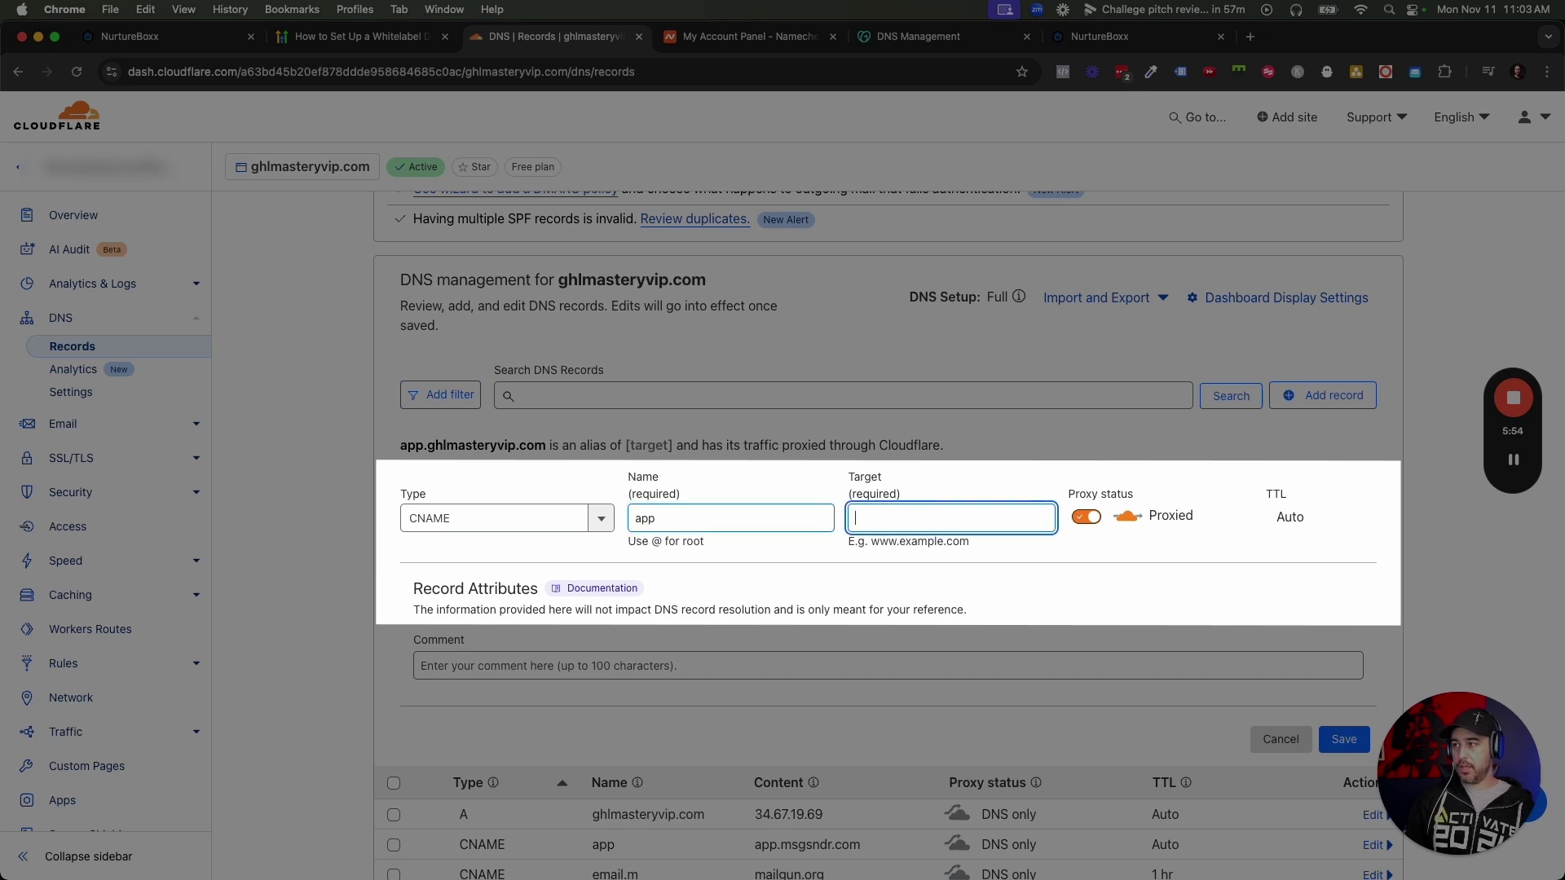
type("whitelabel.ludicrous.cloud")
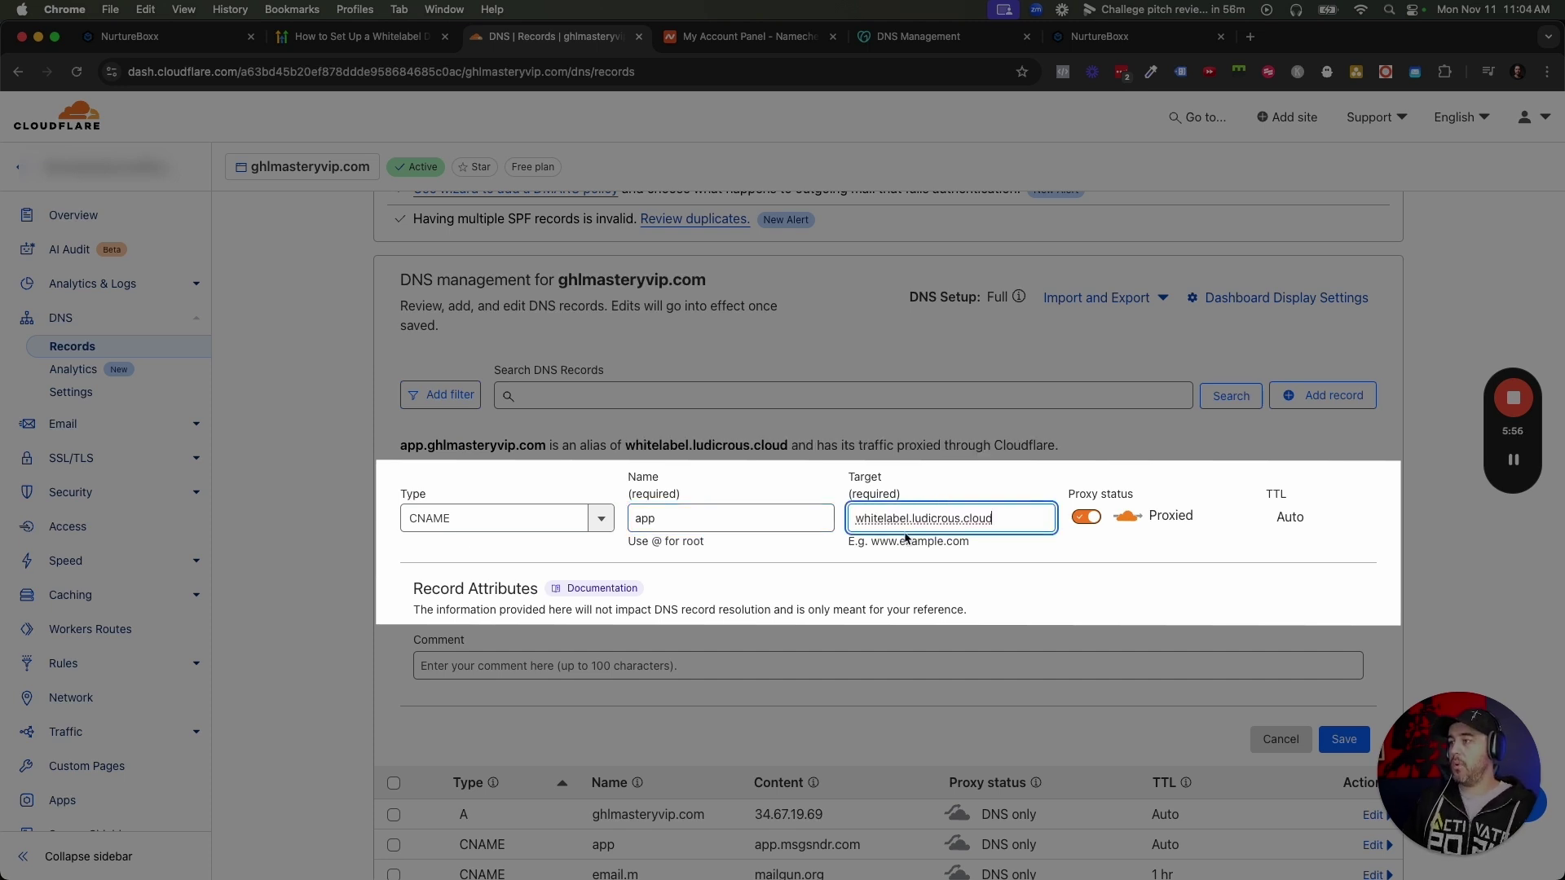
Set the app record's proxy status to DNS only, then move to Namecheap's domain list.
left_click_drag(863, 522, 1050, 549)
key("super+c")
left_click(1050, 554)
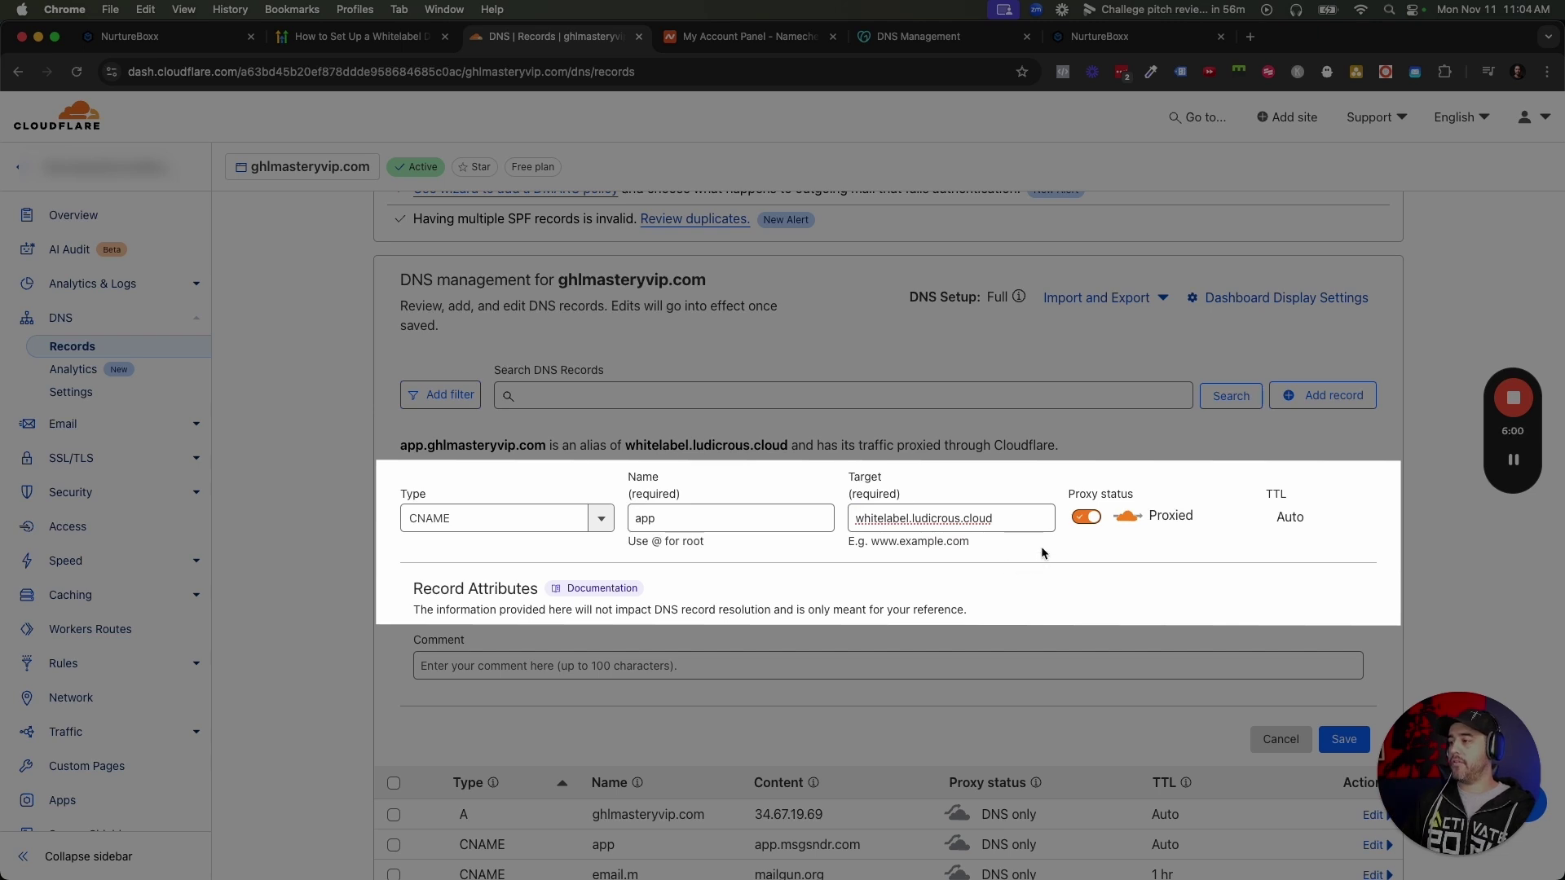
left_click(1088, 517)
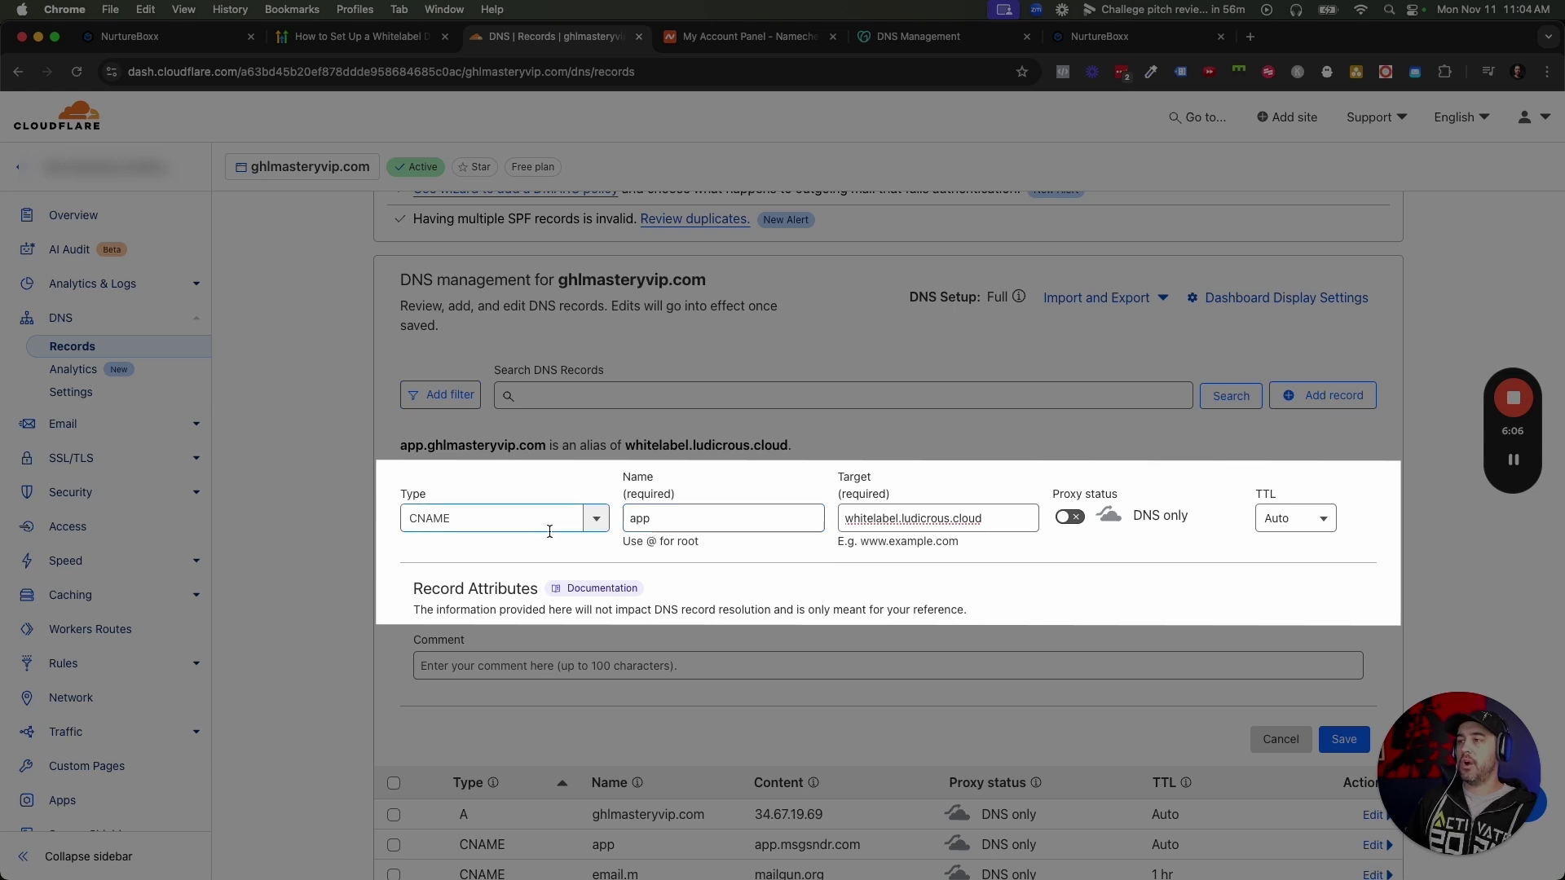
scroll(527, 488, "up", 2)
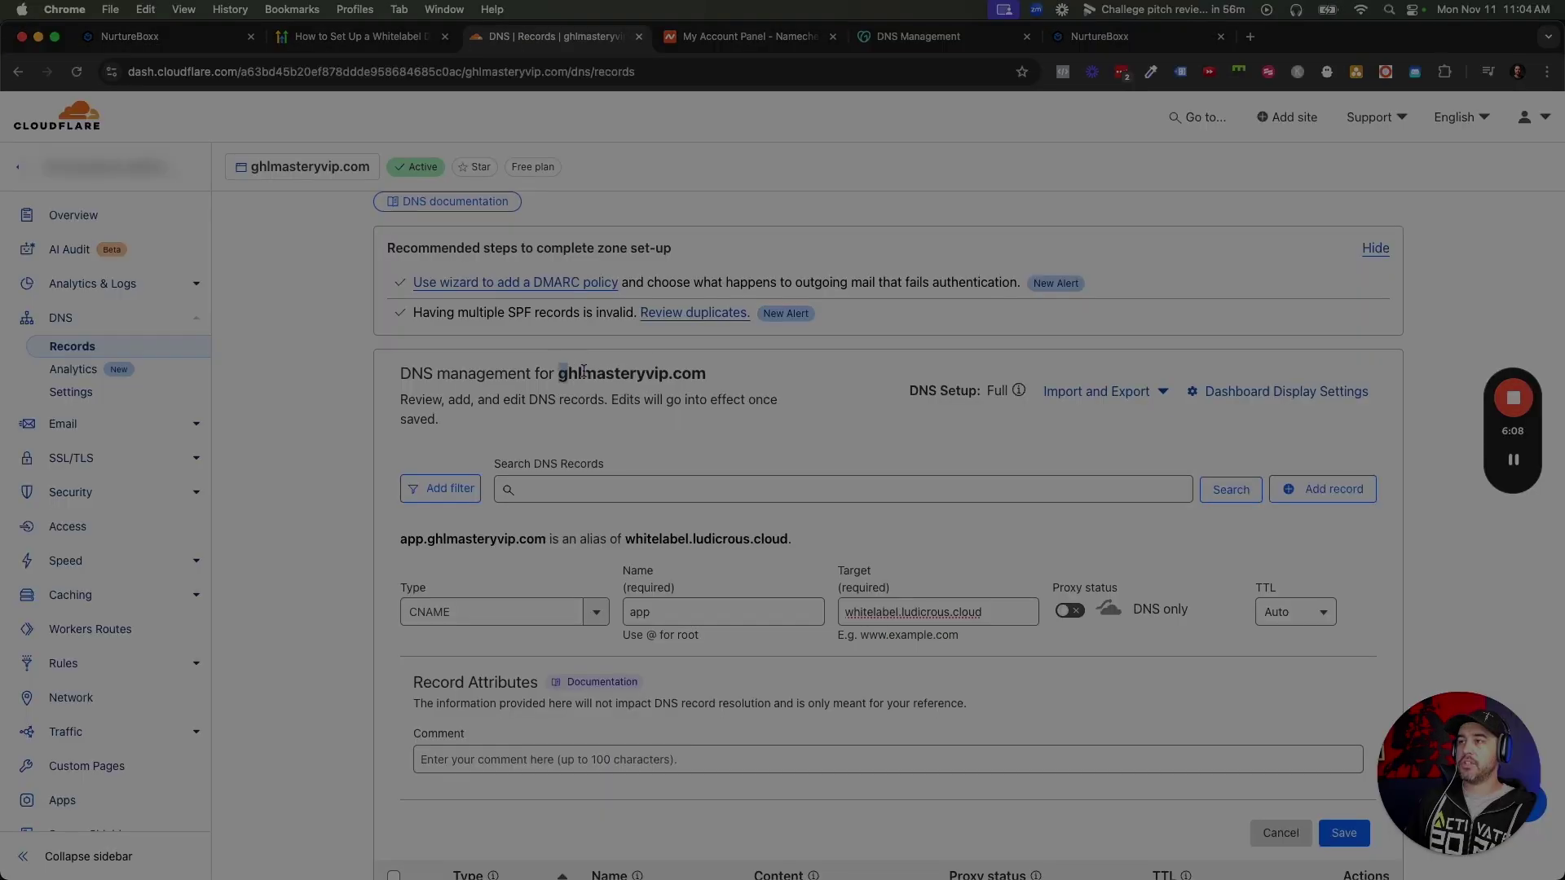
left_click_drag(559, 374, 707, 377)
left_click(707, 380)
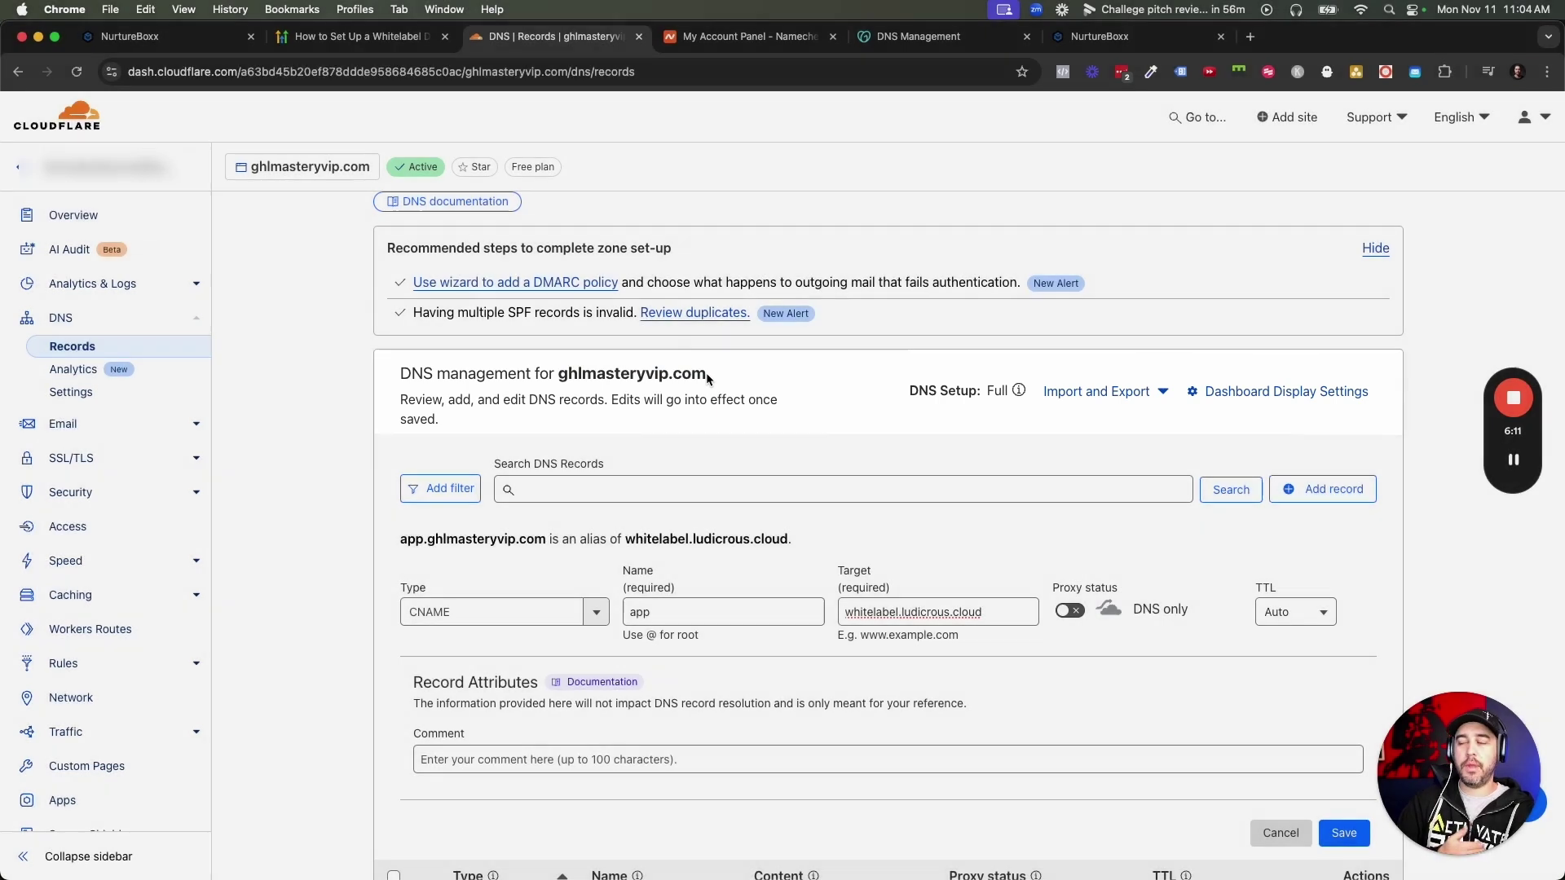
left_click(584, 560)
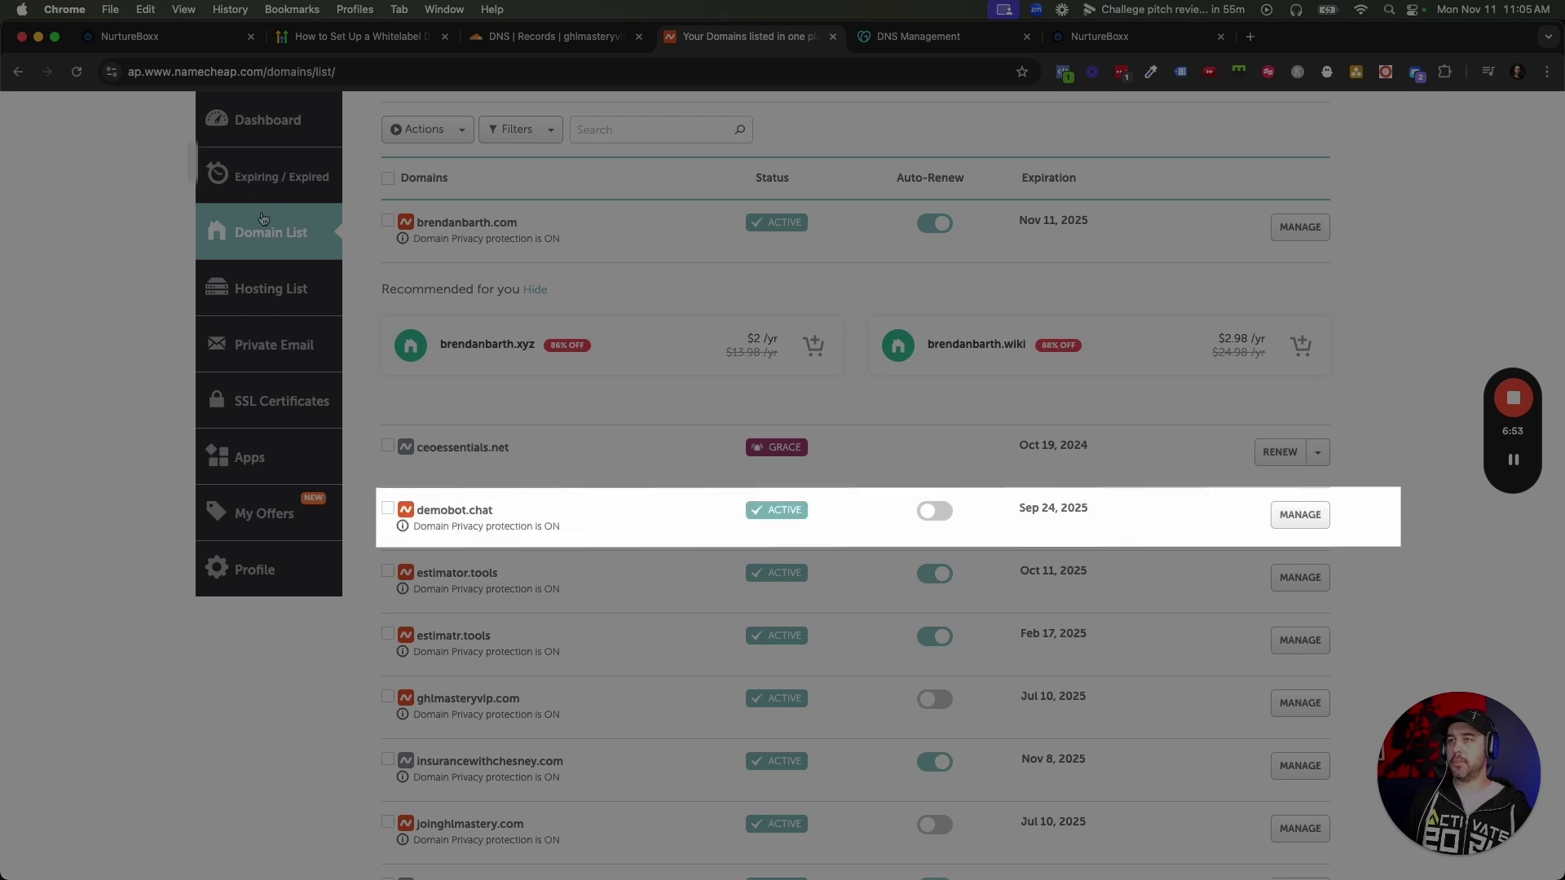
Open demobot.chat's Advanced DNS host records in Namecheap.
left_click(1301, 515)
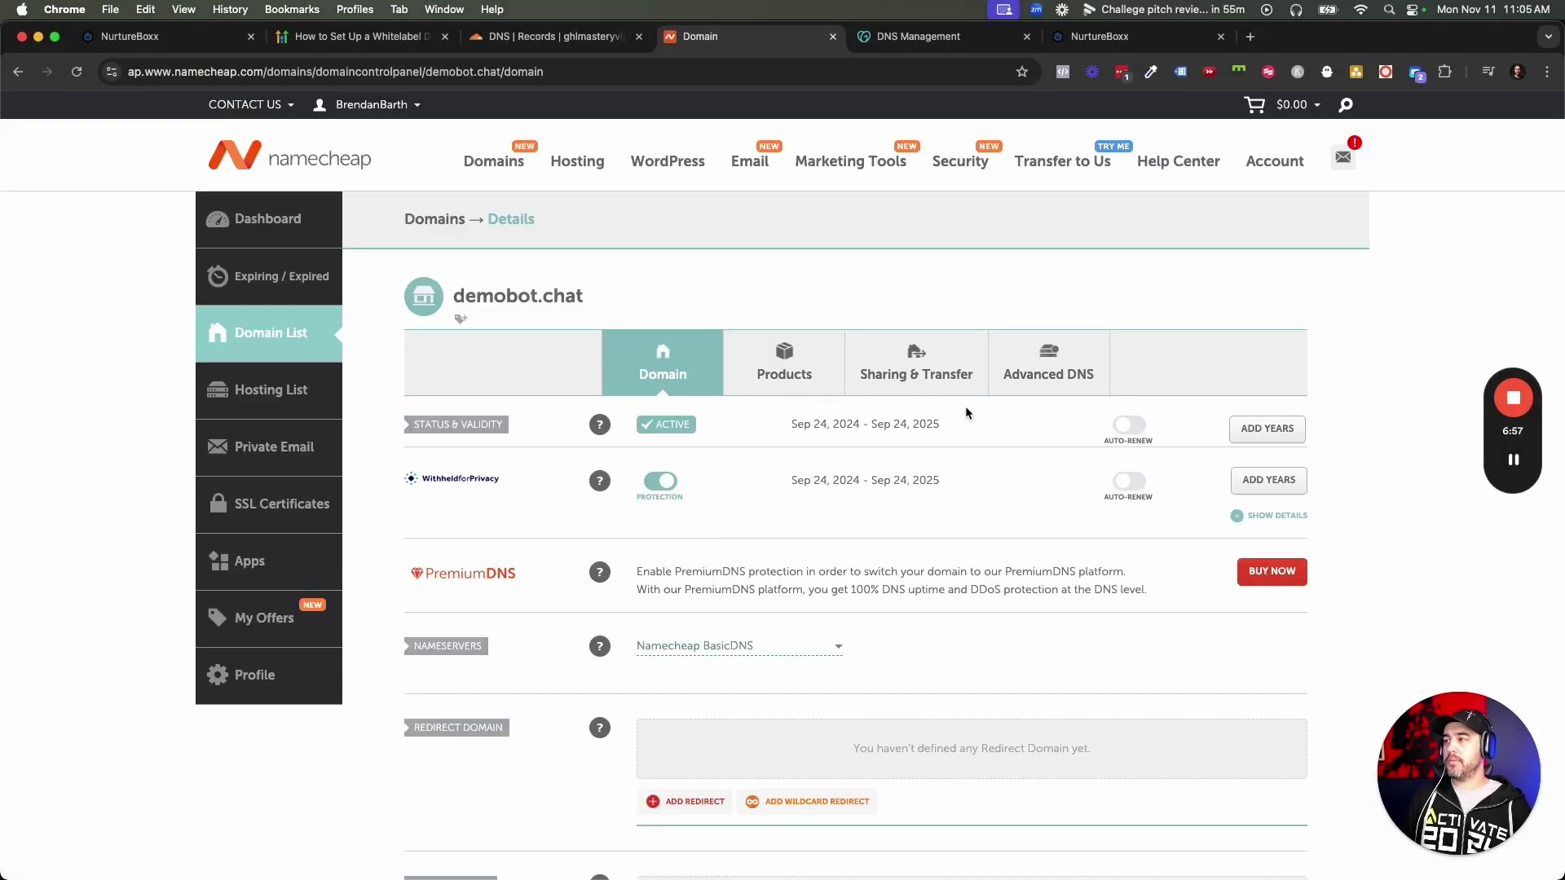
left_click(1015, 389)
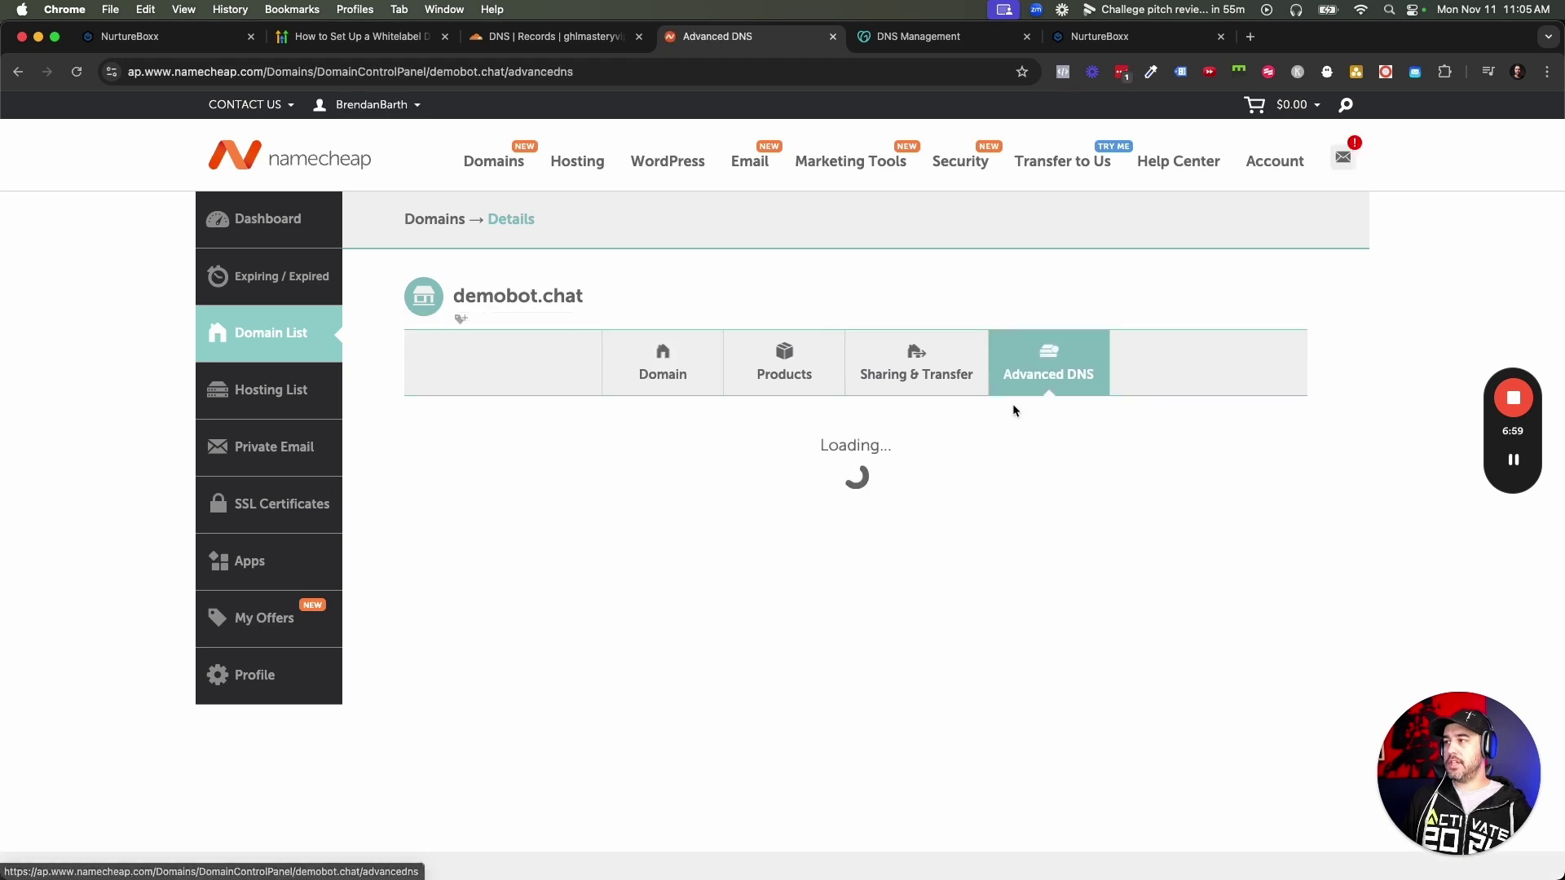
scroll(605, 484, "down", 1)
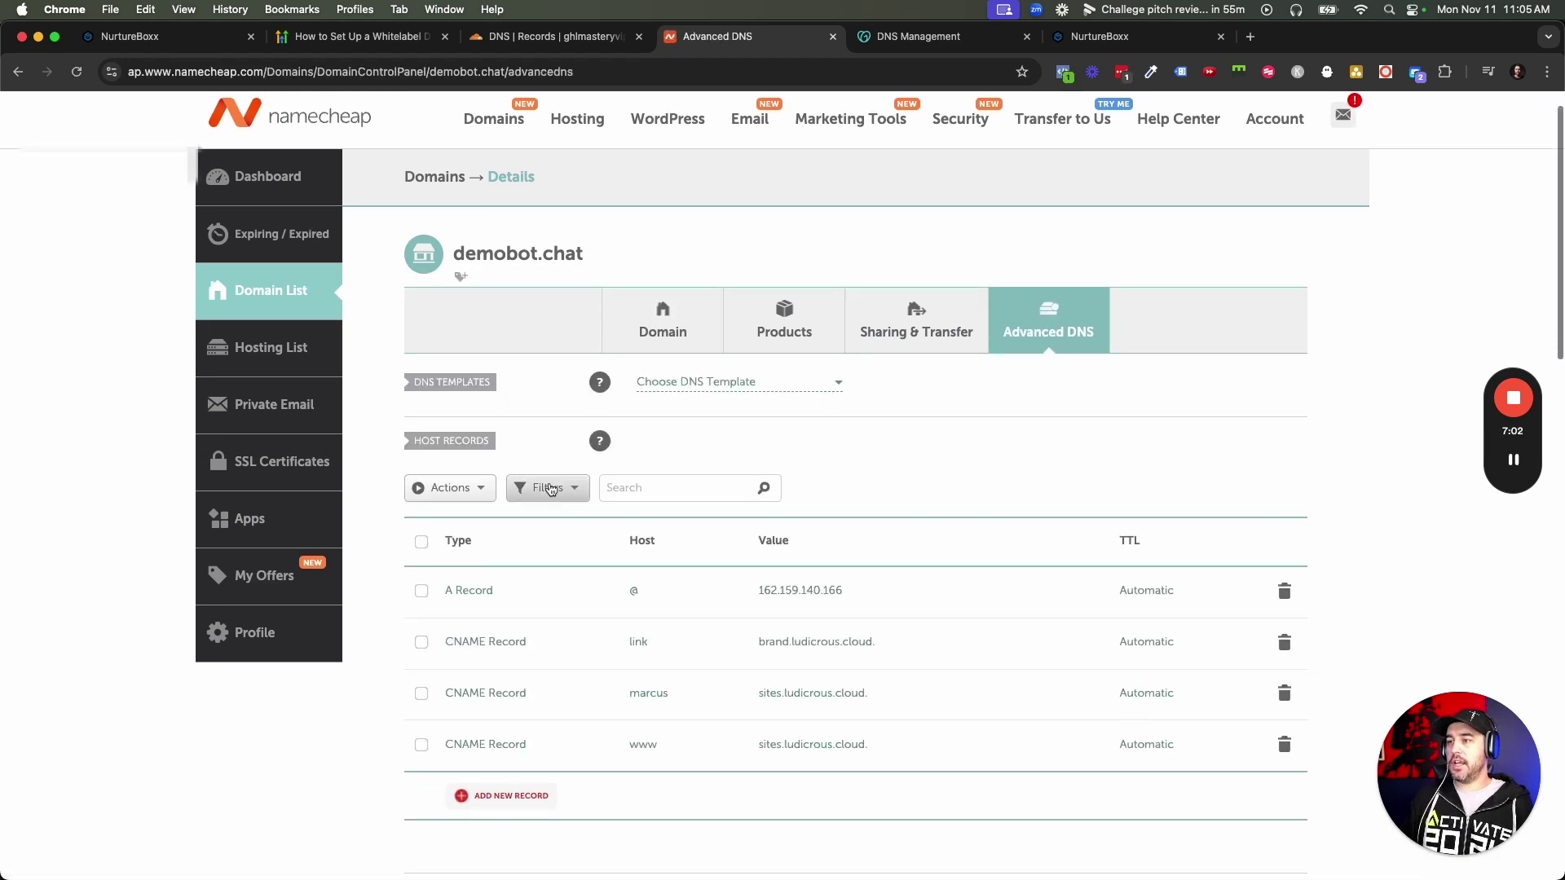
scroll(505, 652, "down", 1)
Add and save a CNAME record with host app pointing to whitelabel.ludicrous.cloud.
left_click(490, 770)
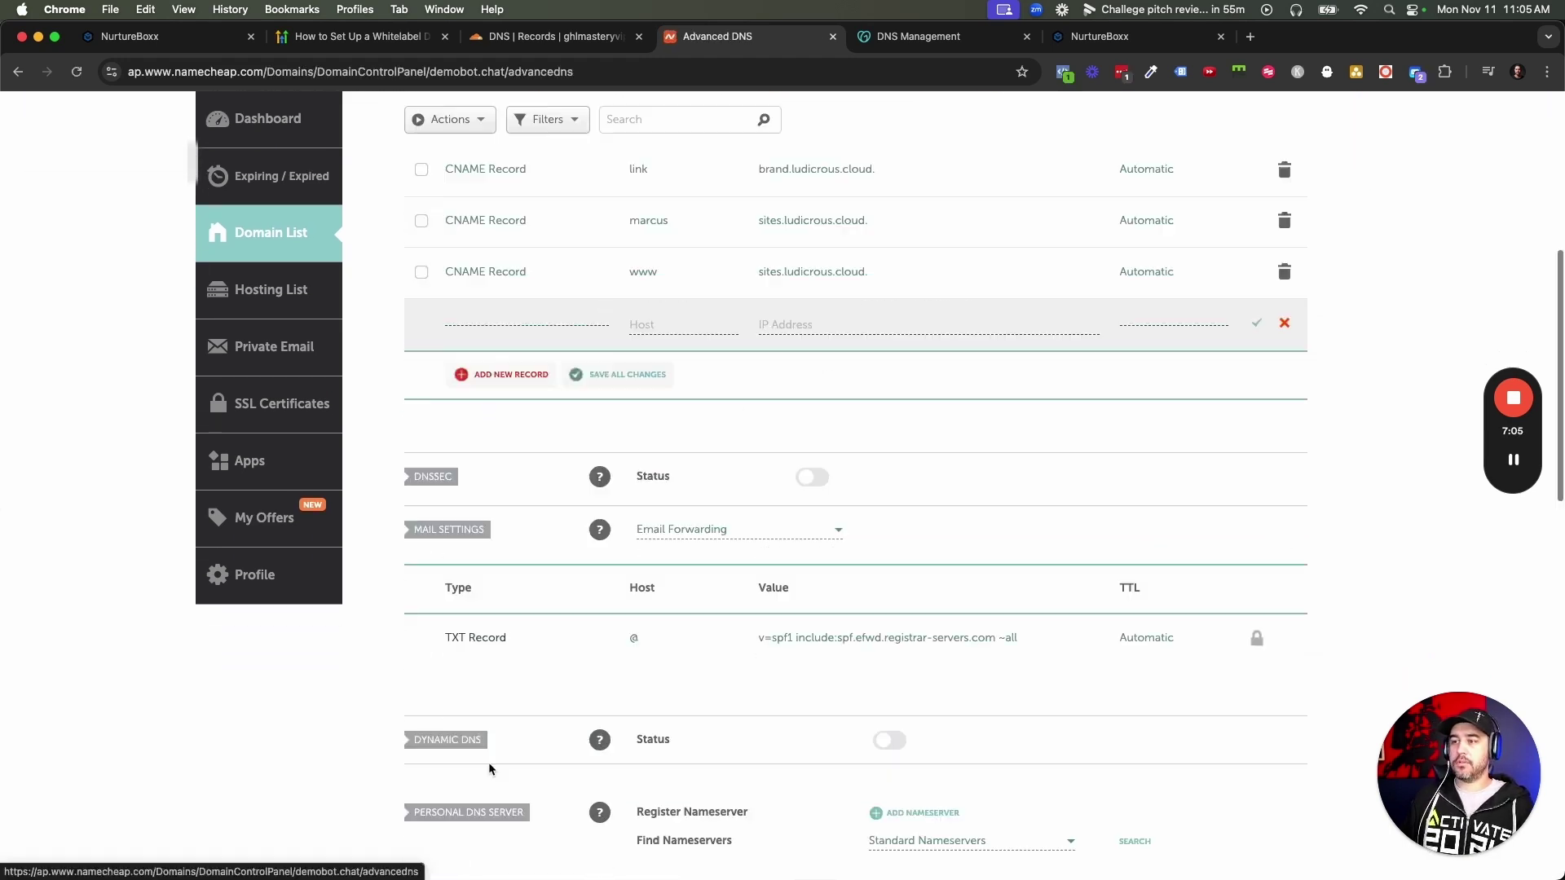
scroll(495, 376, "down", 3)
left_click(496, 376)
left_click(661, 317)
type("app")
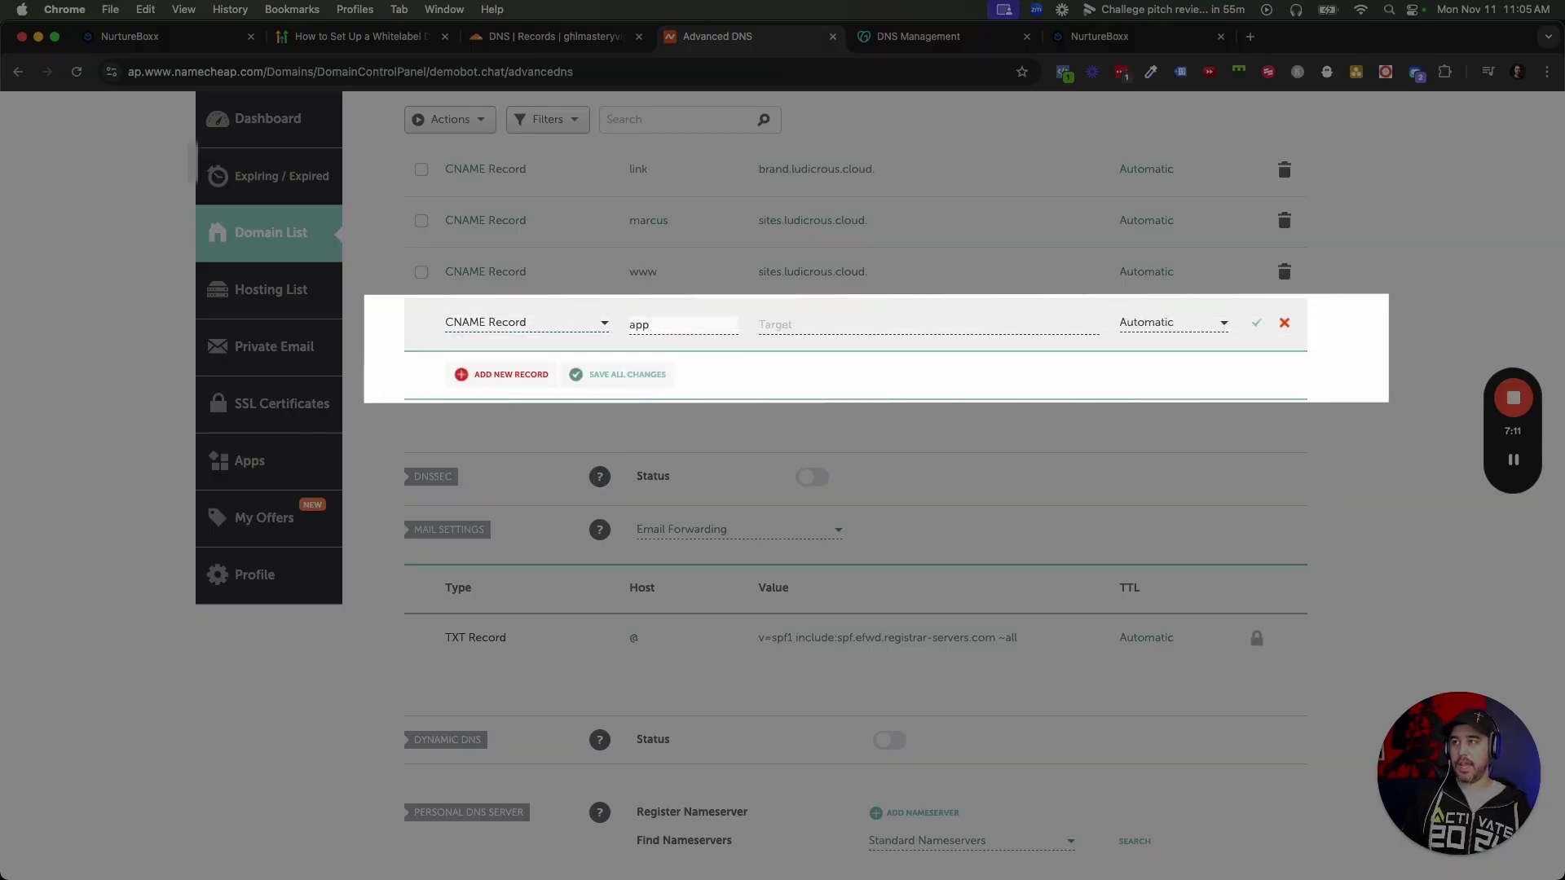
left_click(761, 325)
key("super+v")
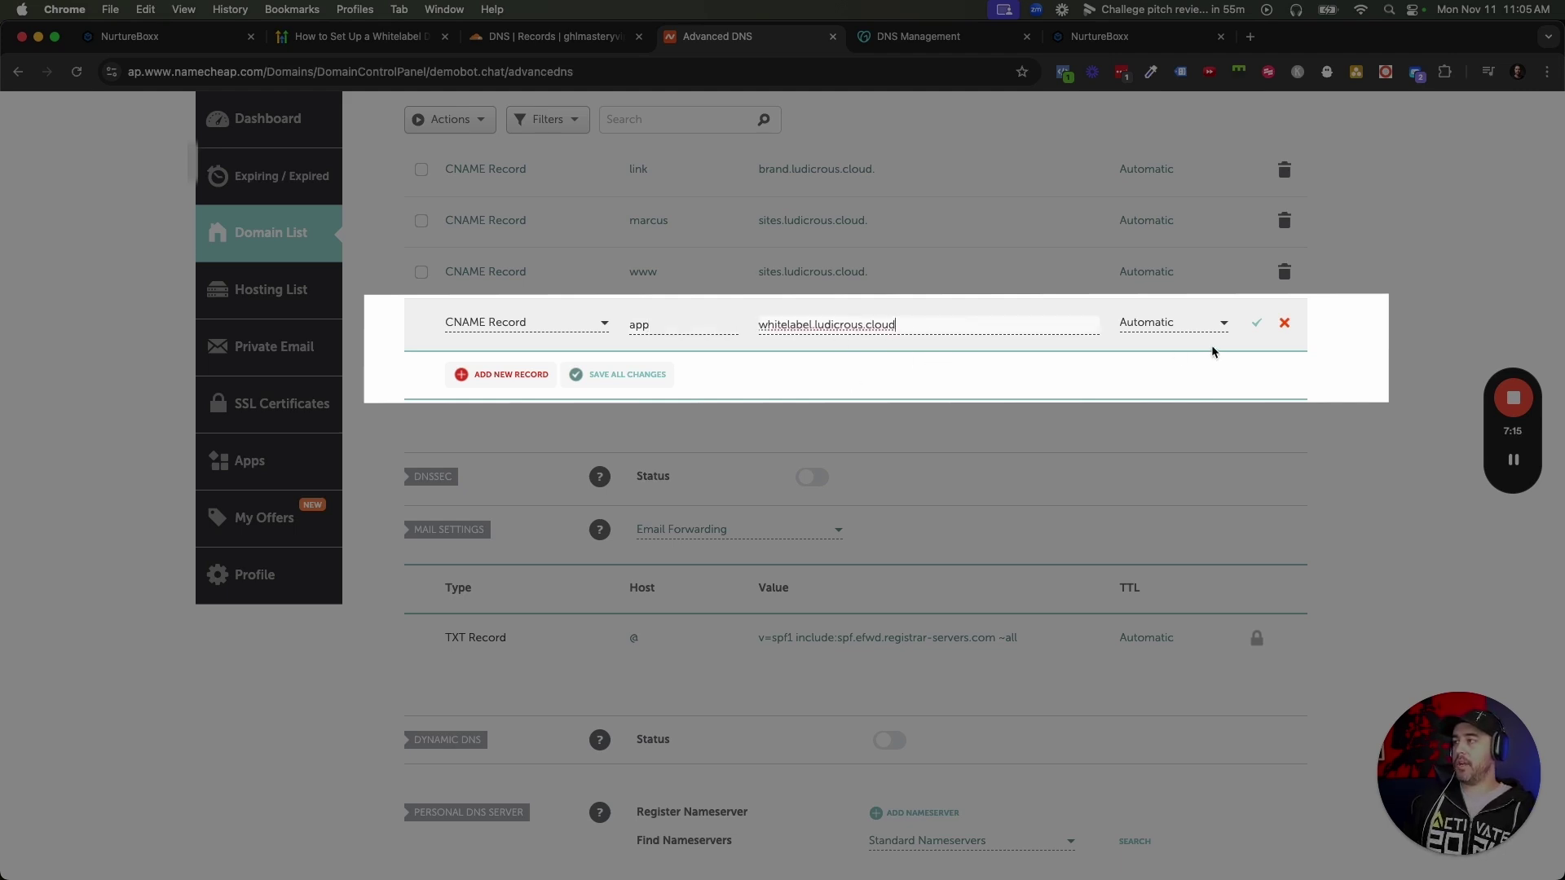
left_click(1256, 326)
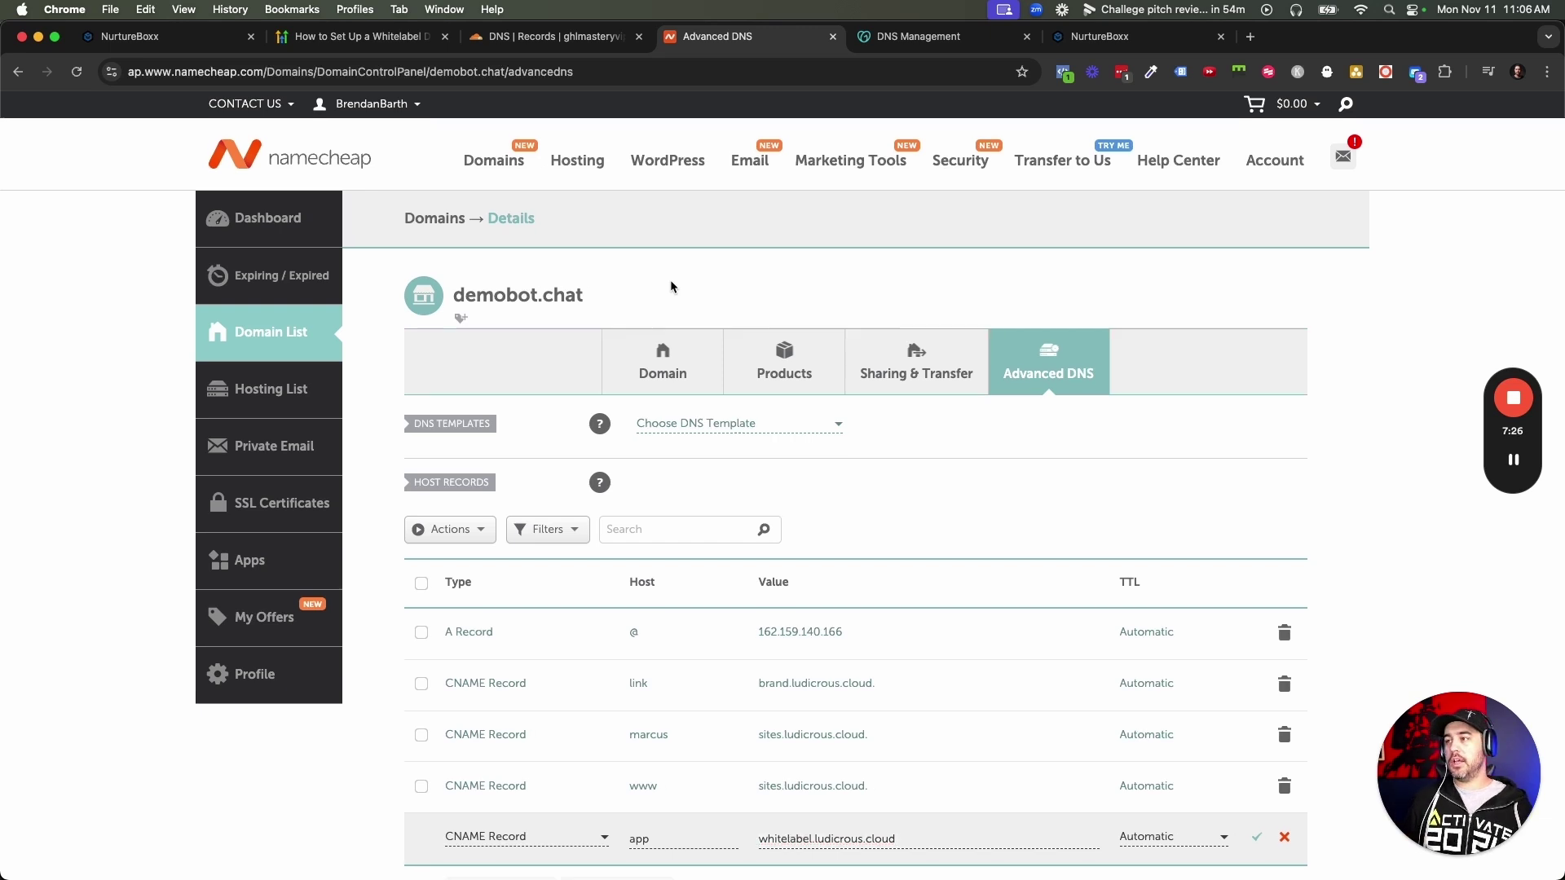
scroll(670, 286, "down", 3)
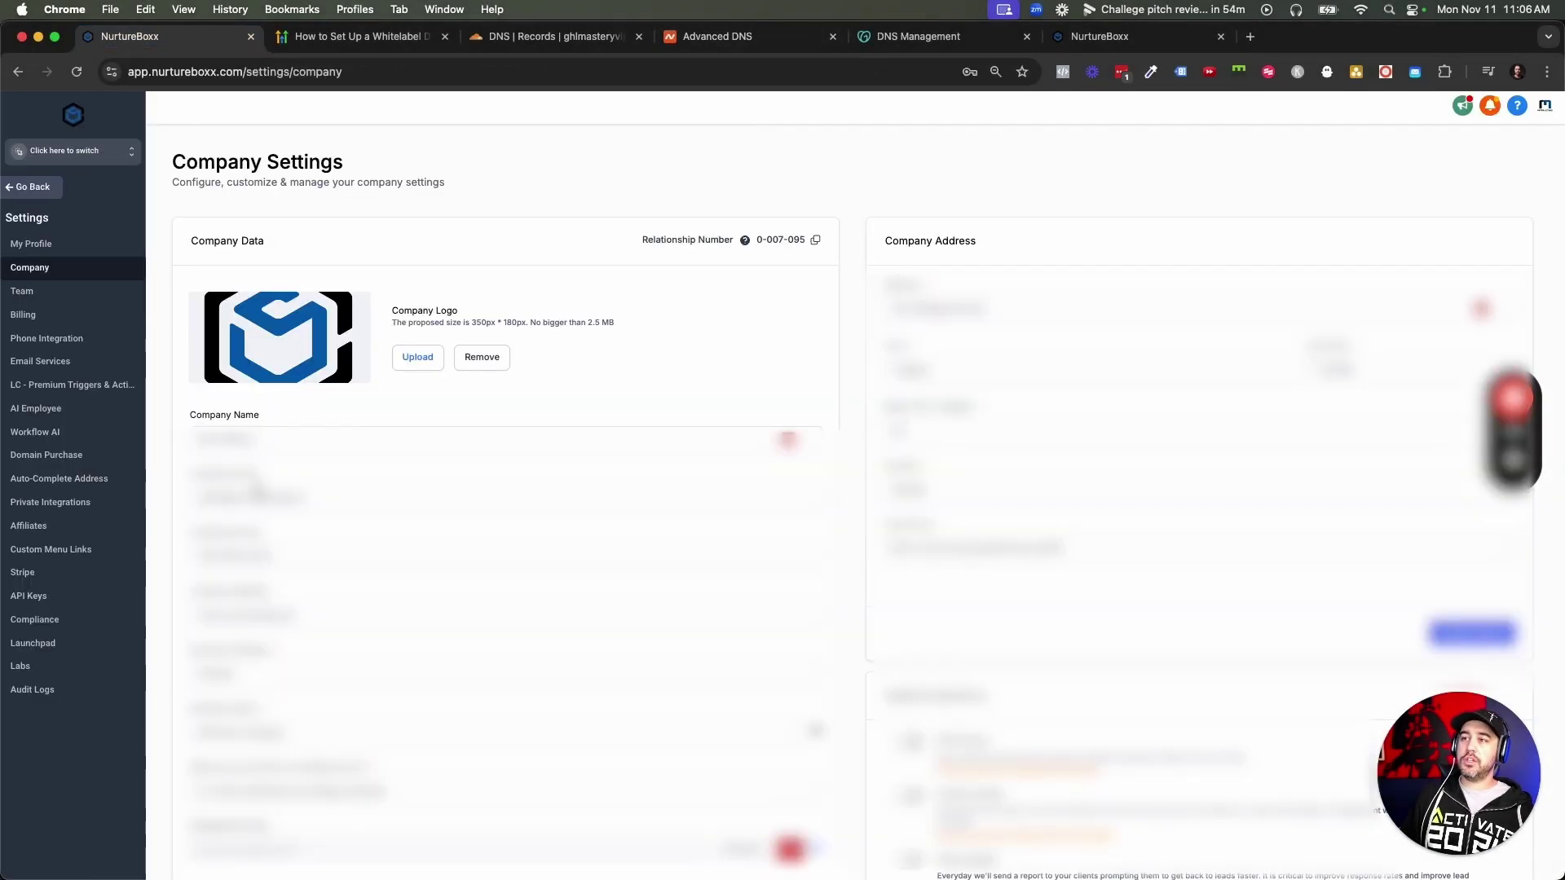
Migrate the API domain with manual record setup and copy the link CNAME's brand.ludicrous.cloud required value.
scroll(300, 459, "down", 10)
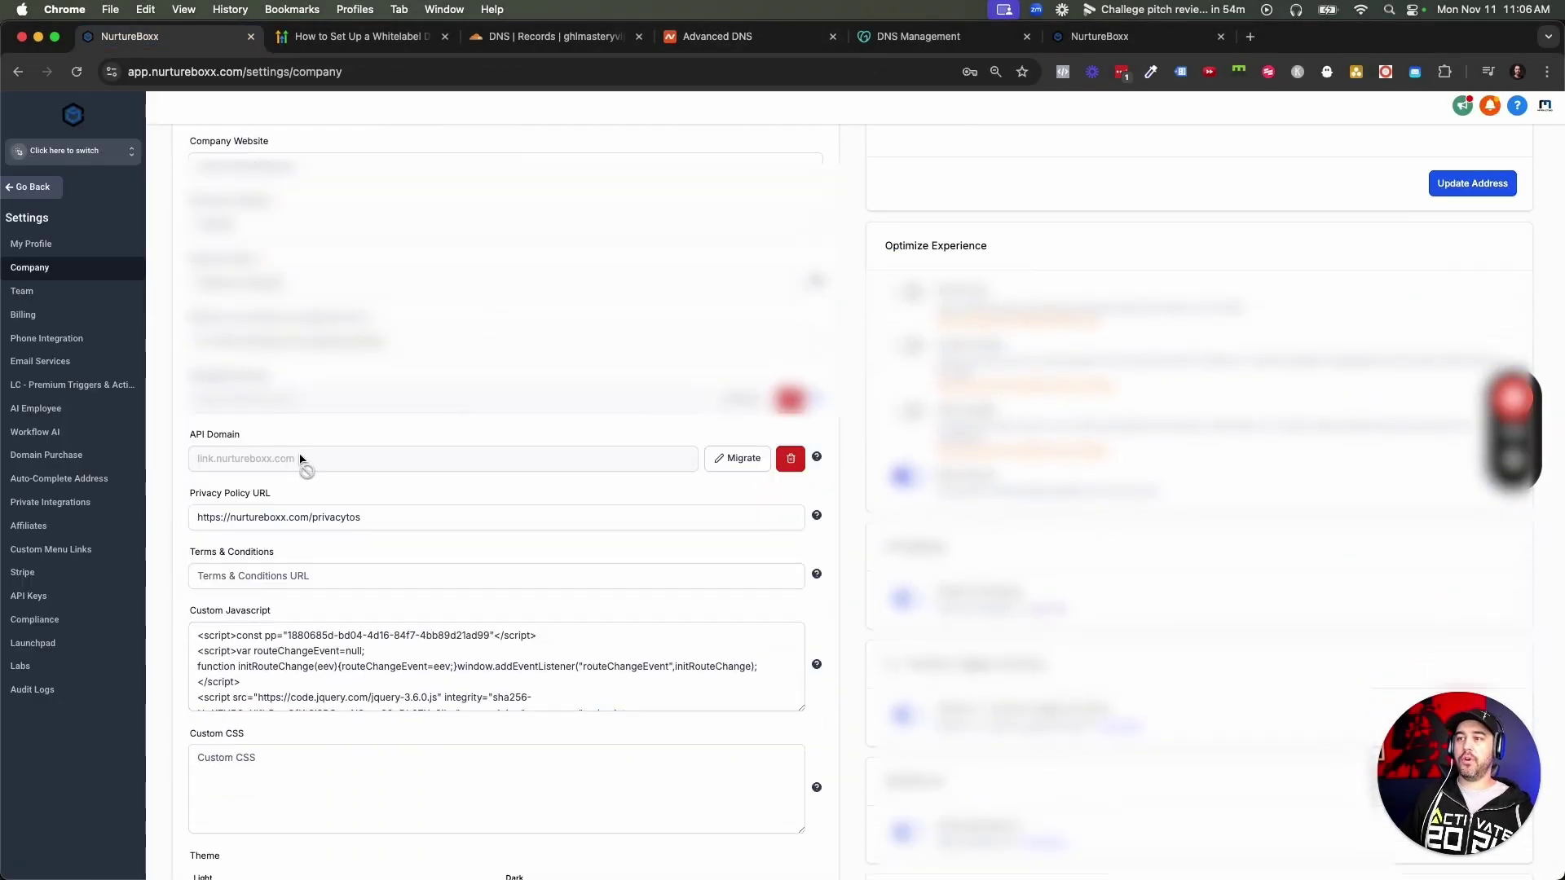
left_click_drag(300, 459, 199, 458)
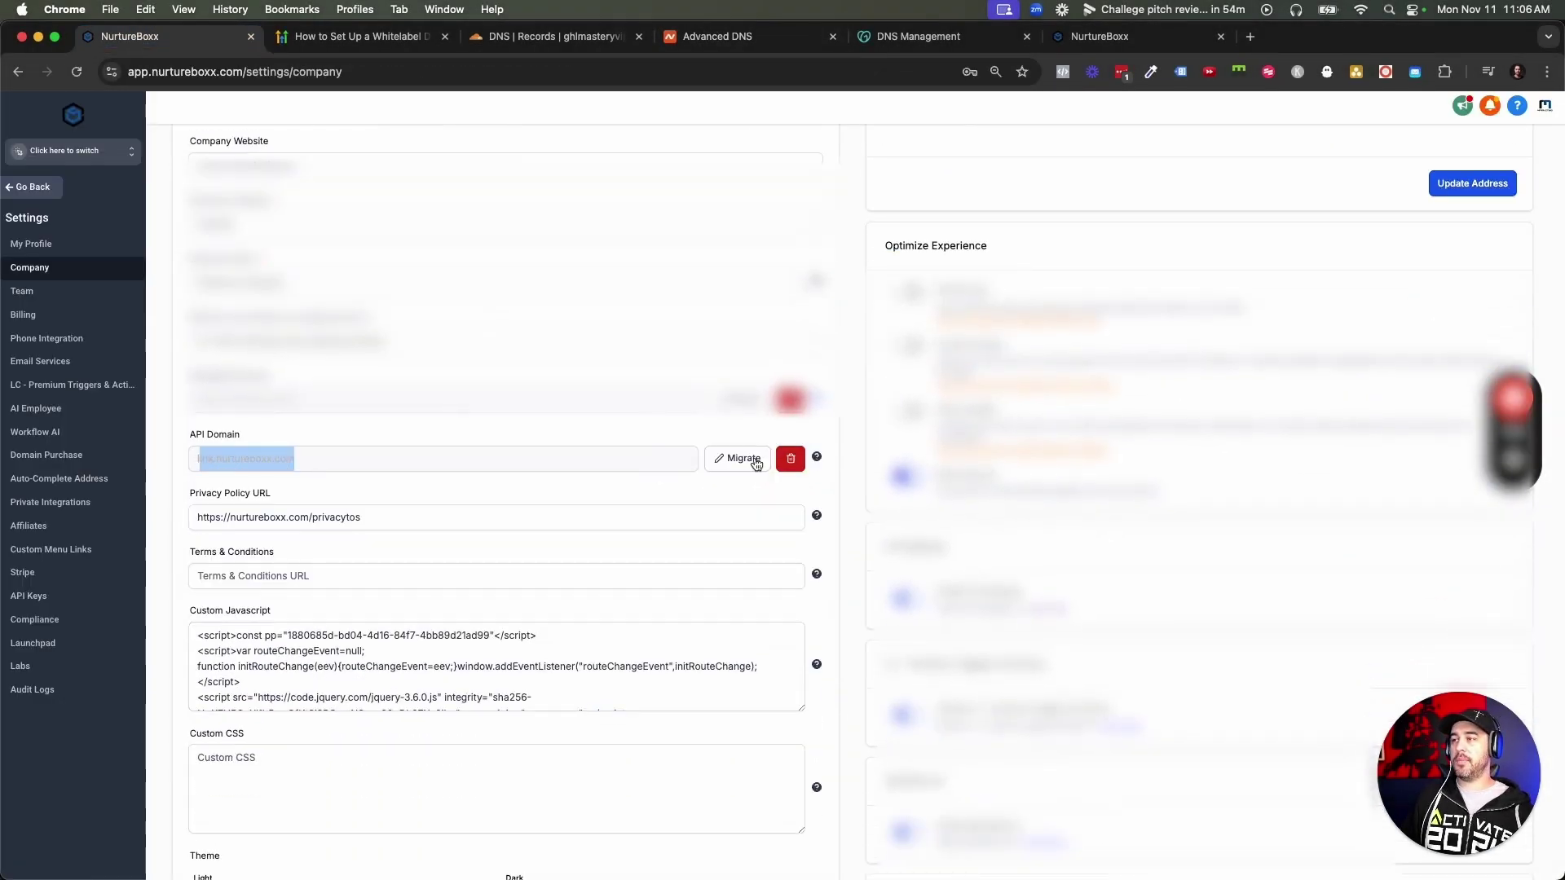
left_click(728, 459)
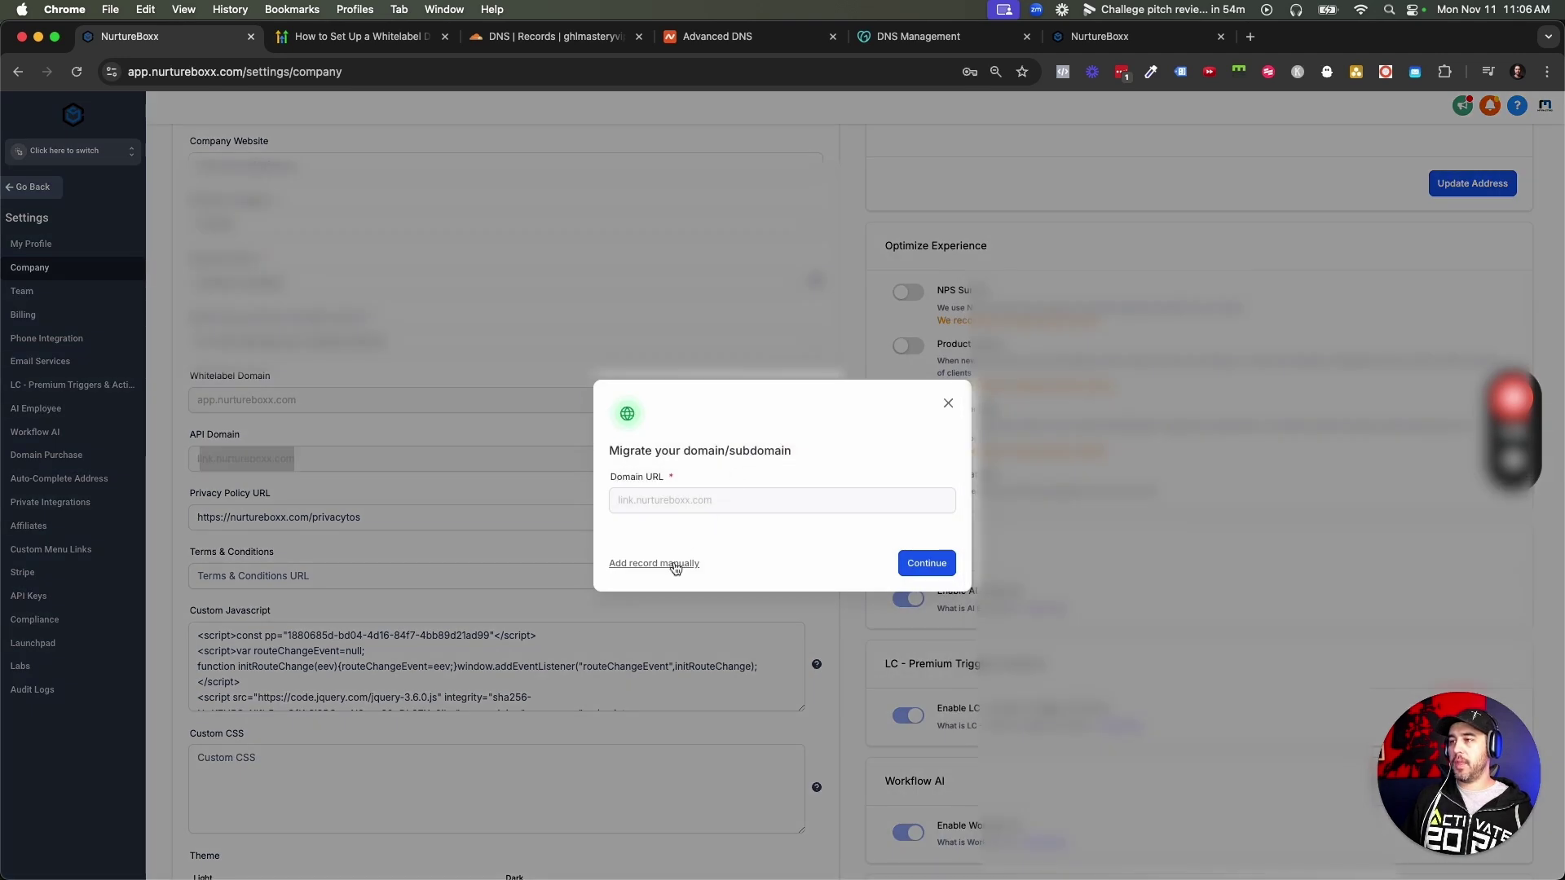
left_click(673, 562)
left_click(739, 490)
left_click_drag(739, 490, 703, 492)
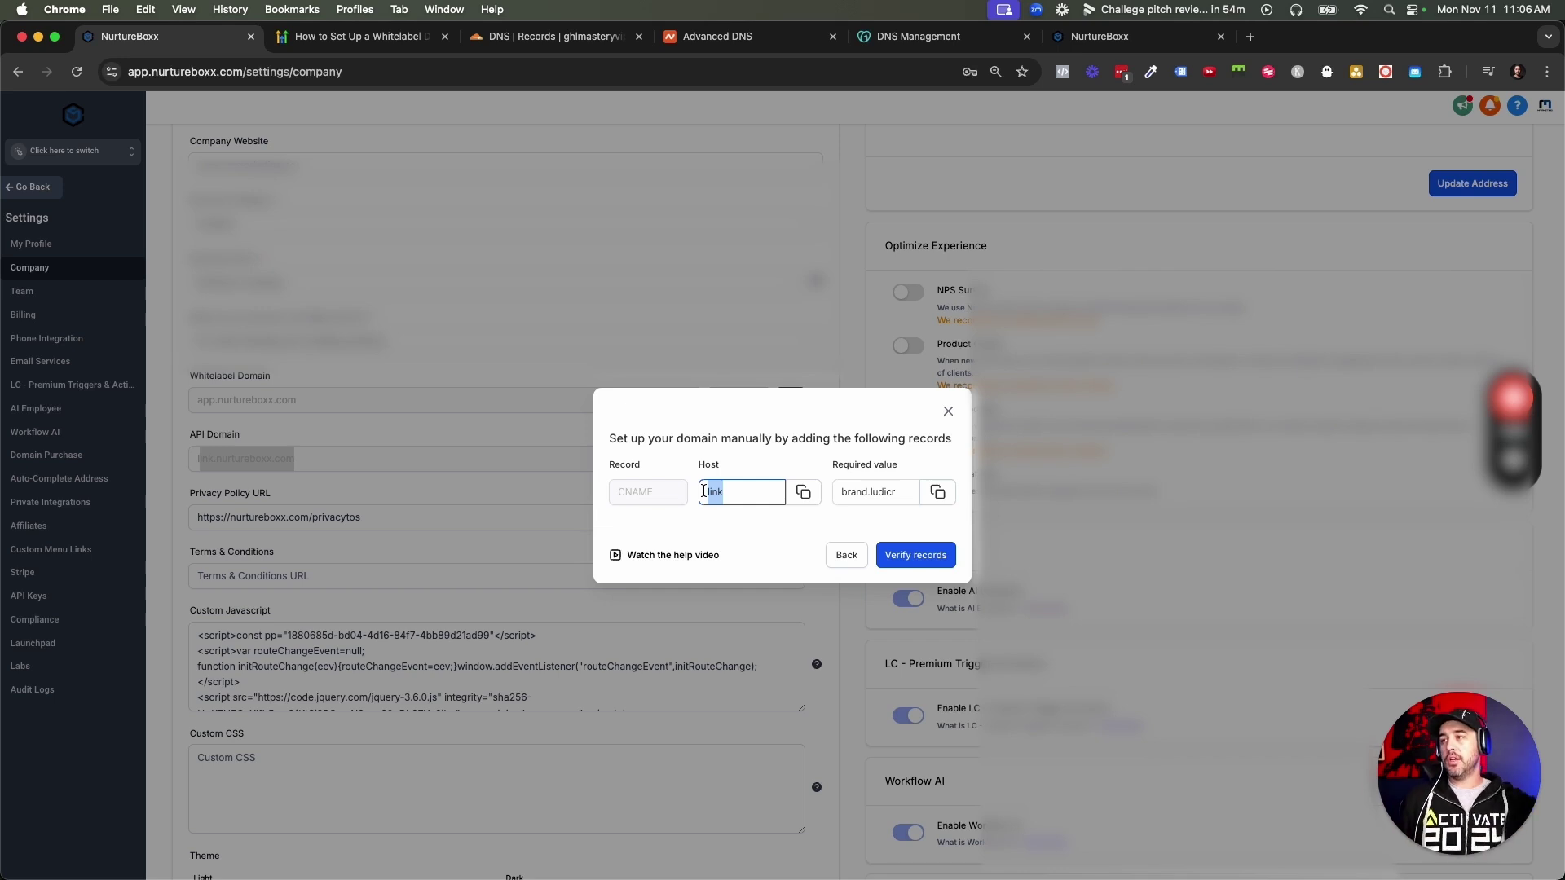
left_click(855, 497)
double_click(859, 496)
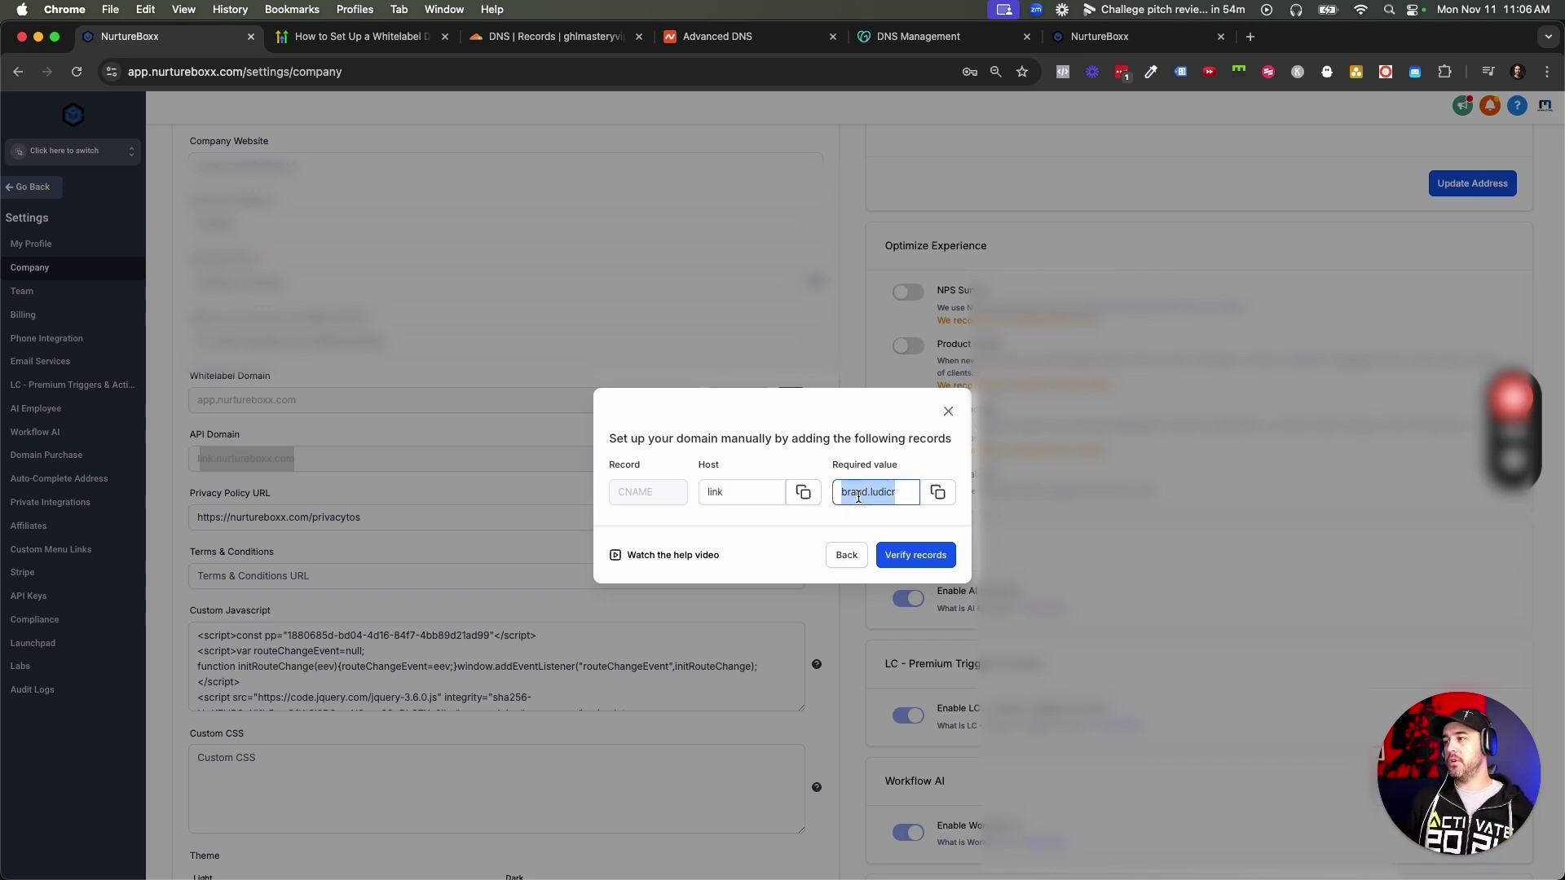
left_click(942, 497)
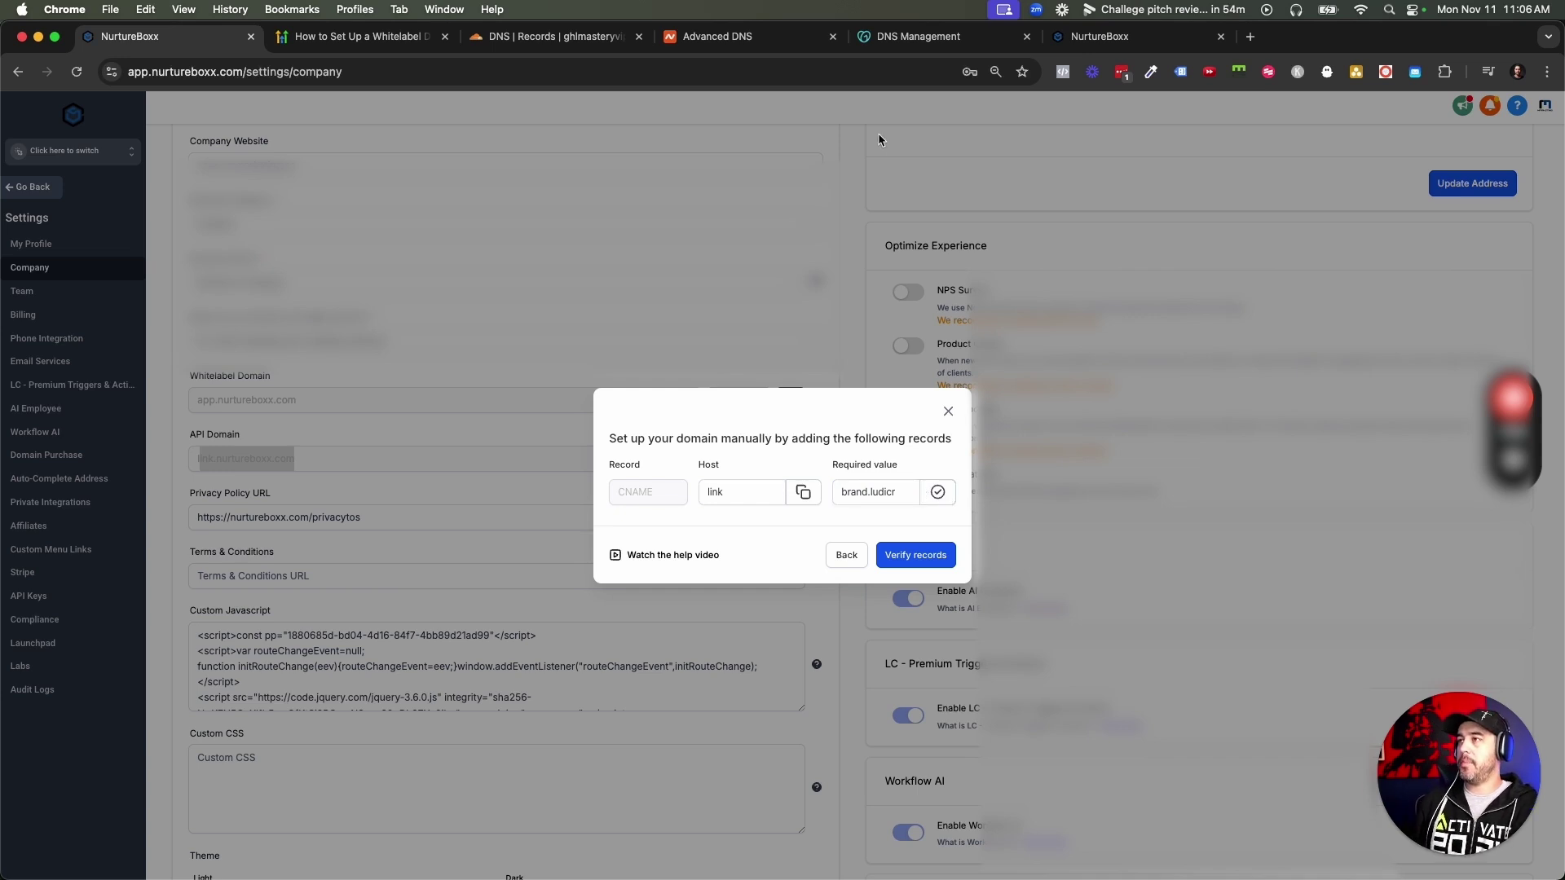
Find the link CNAME record in nurtureboxx.com's GoDaddy DNS records and open it for editing.
left_click(907, 41)
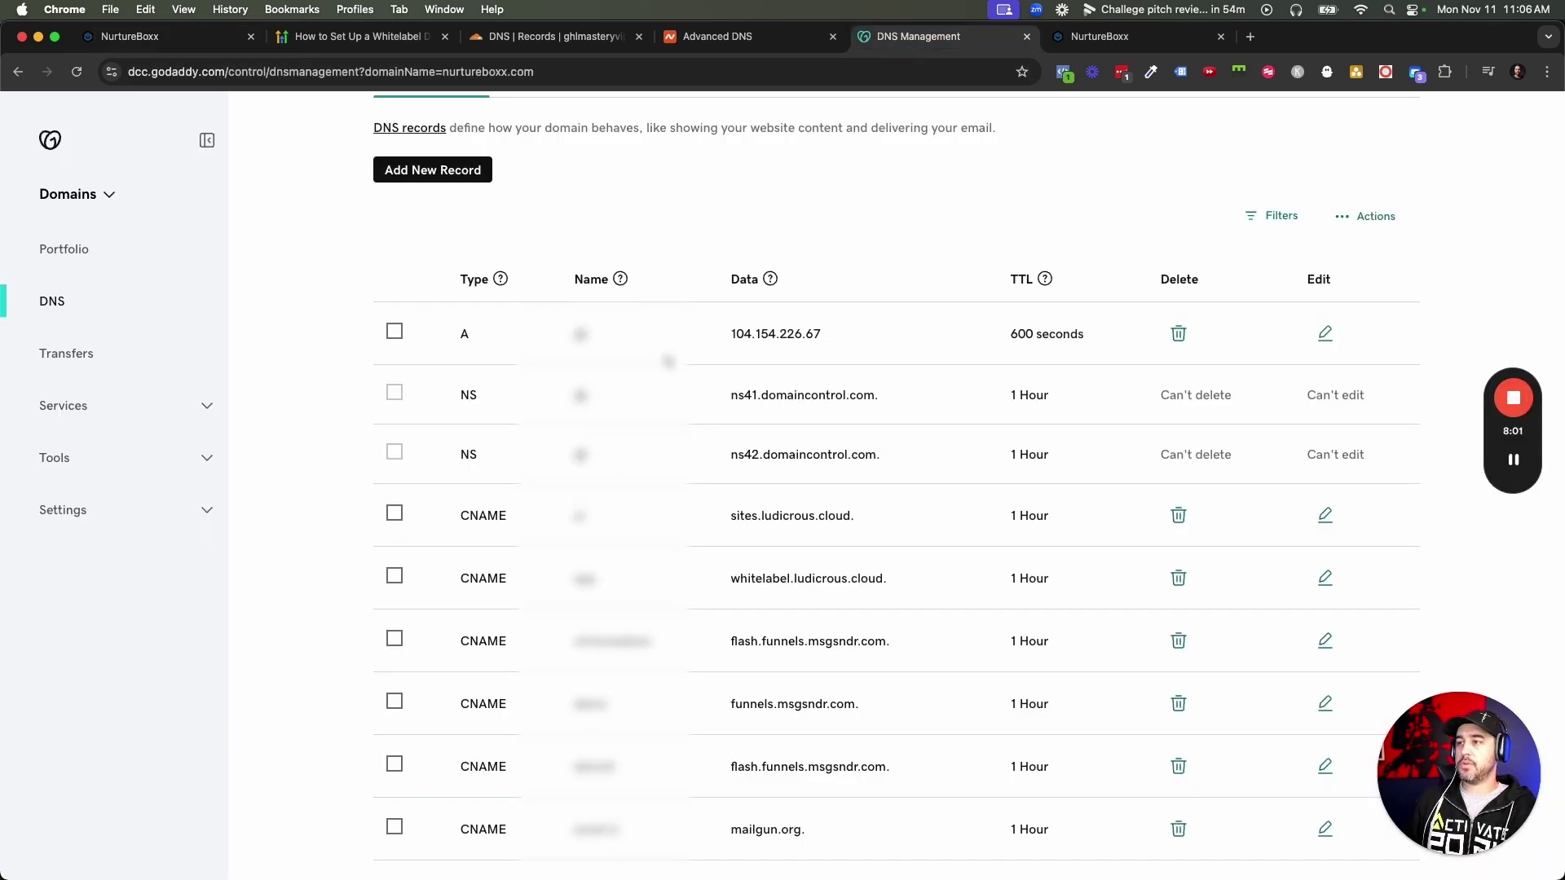
scroll(668, 362, "down", 8)
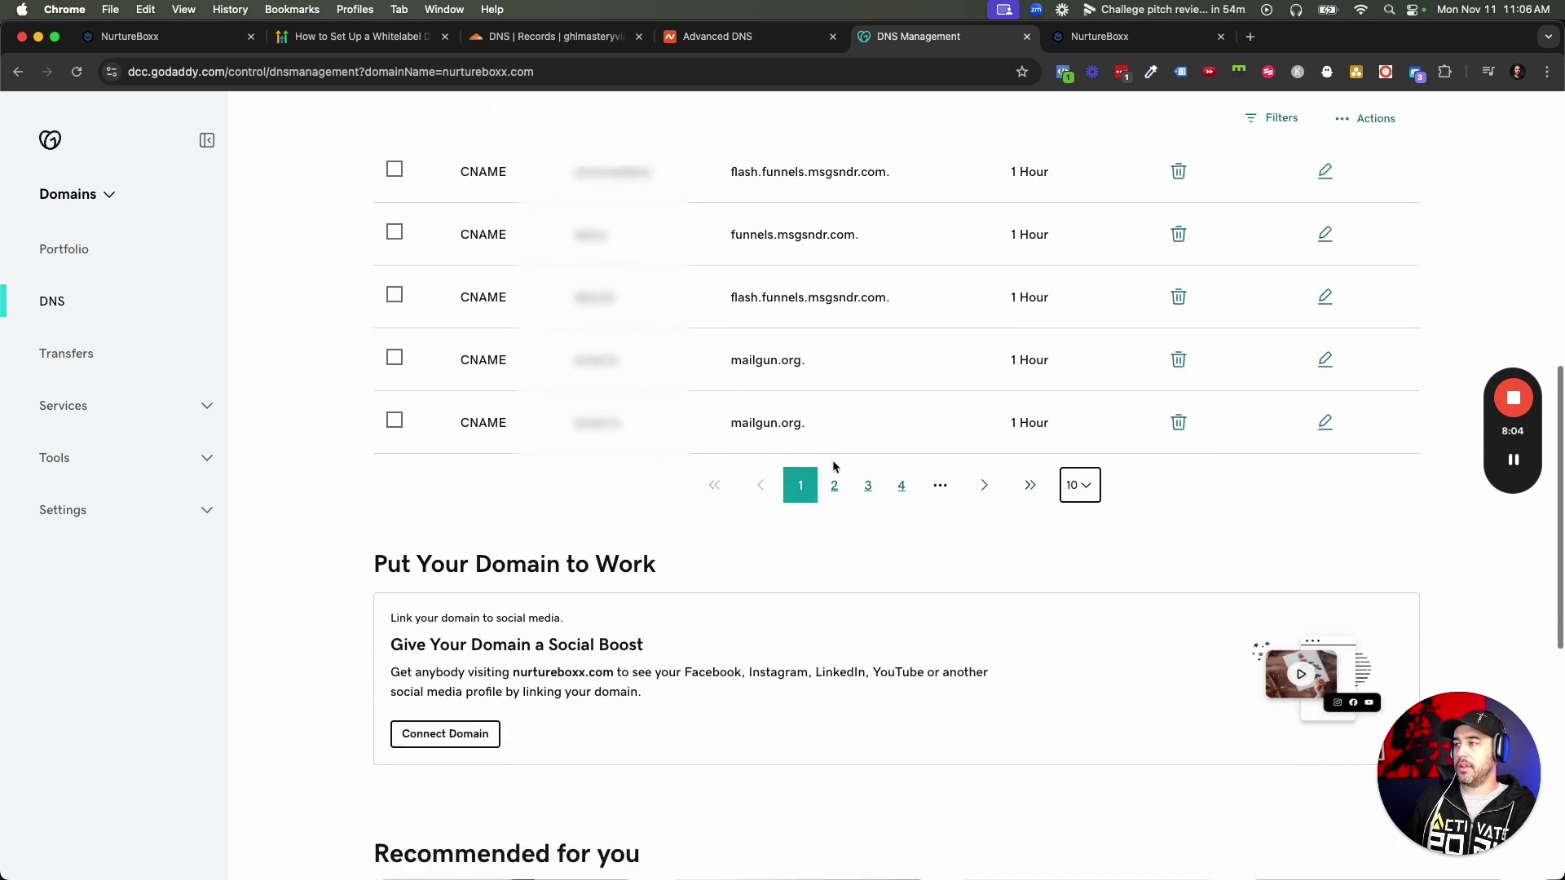
scroll(831, 462, "down", 5)
scroll(710, 463, "up", 10)
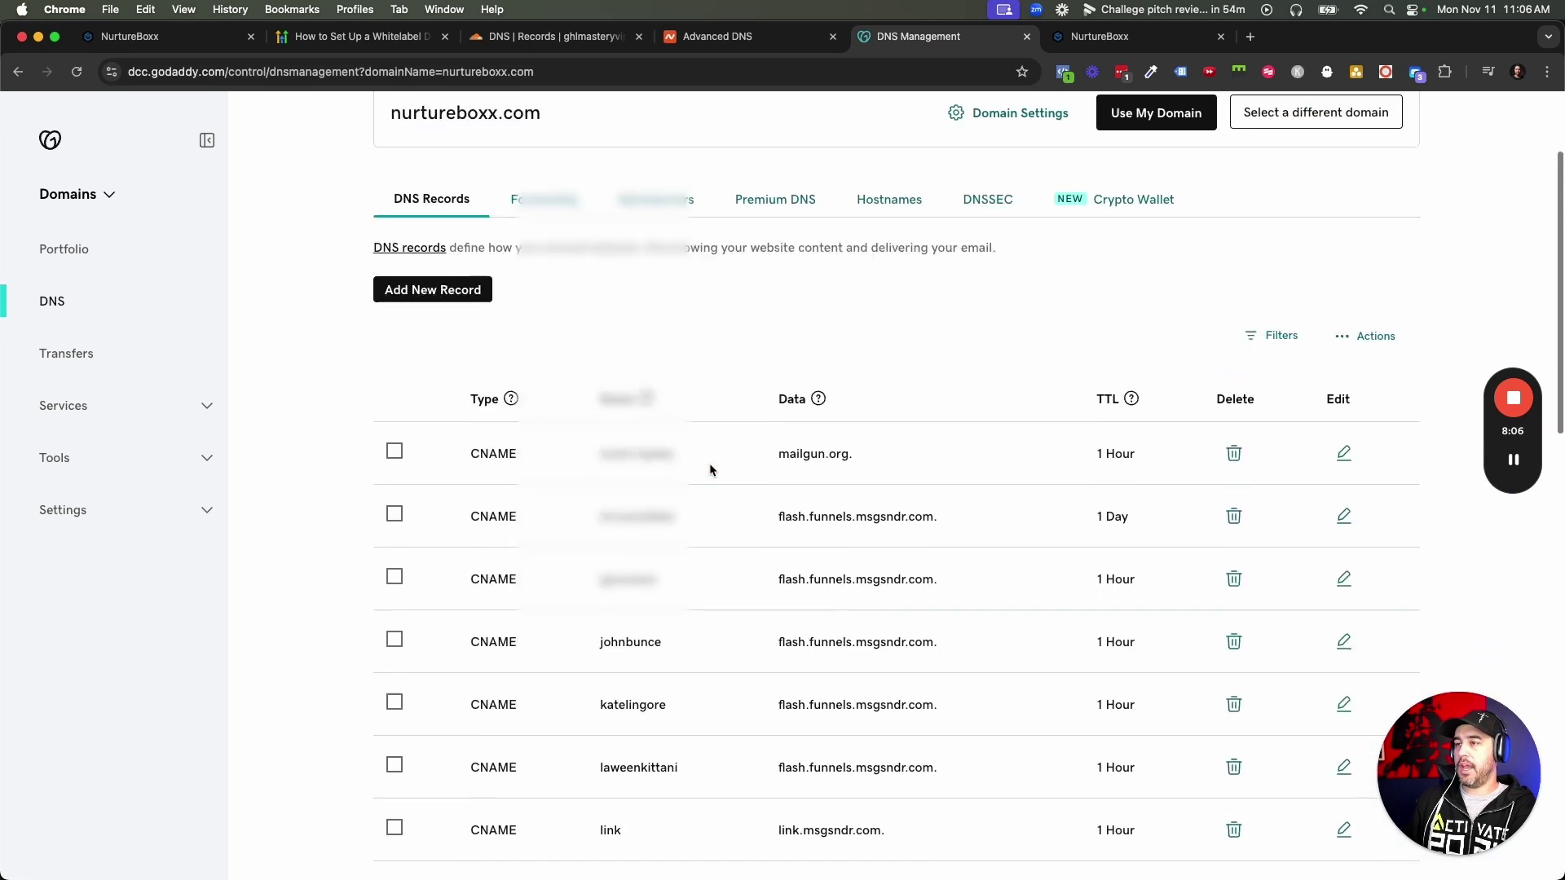
scroll(709, 463, "down", 4)
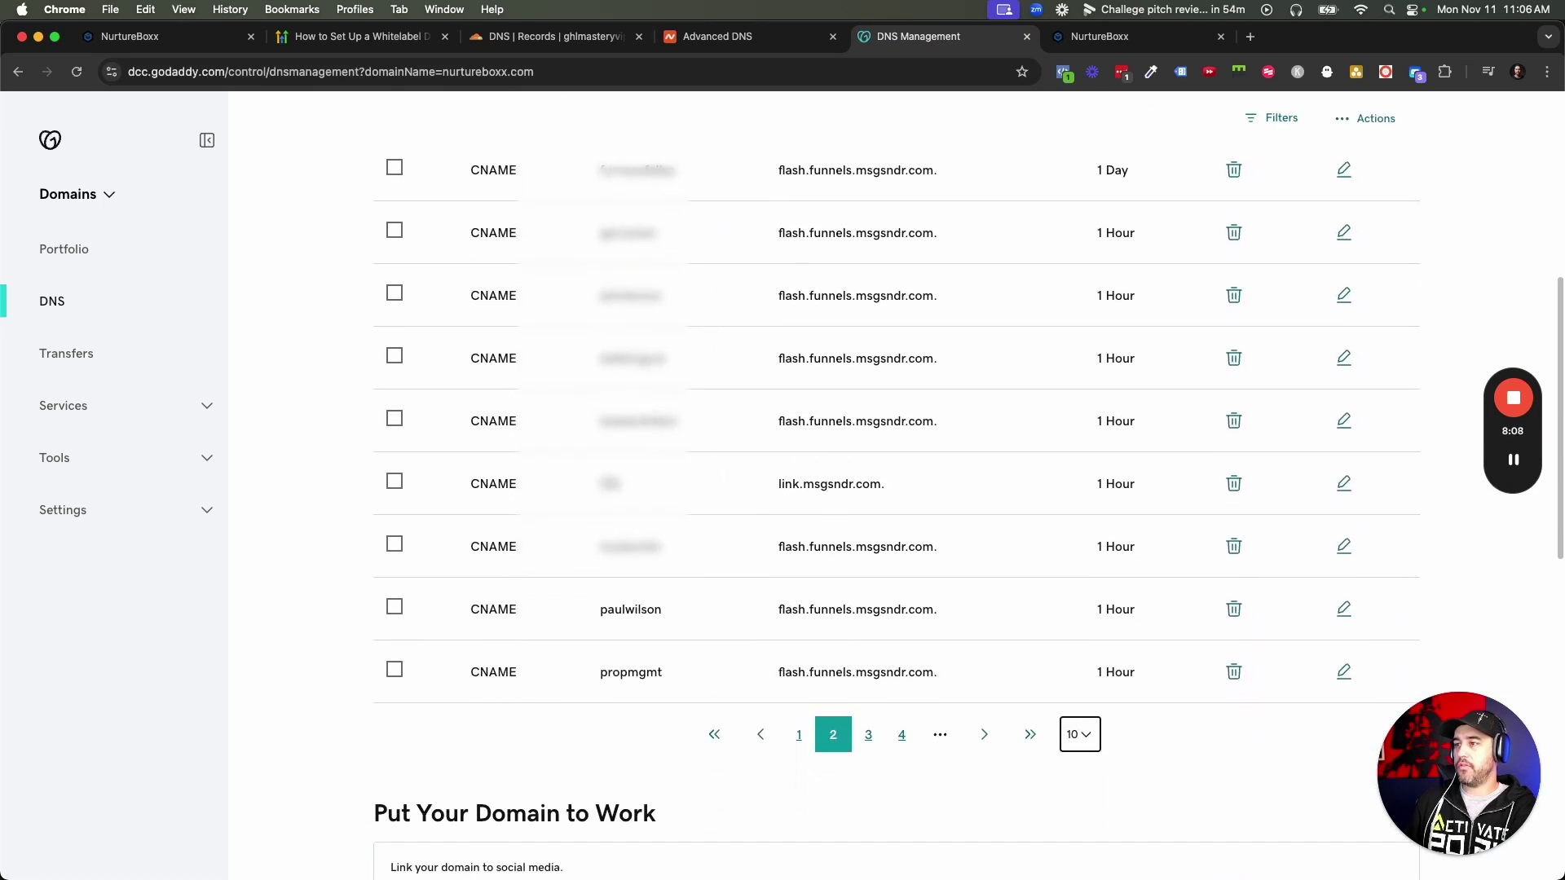
left_click(1343, 484)
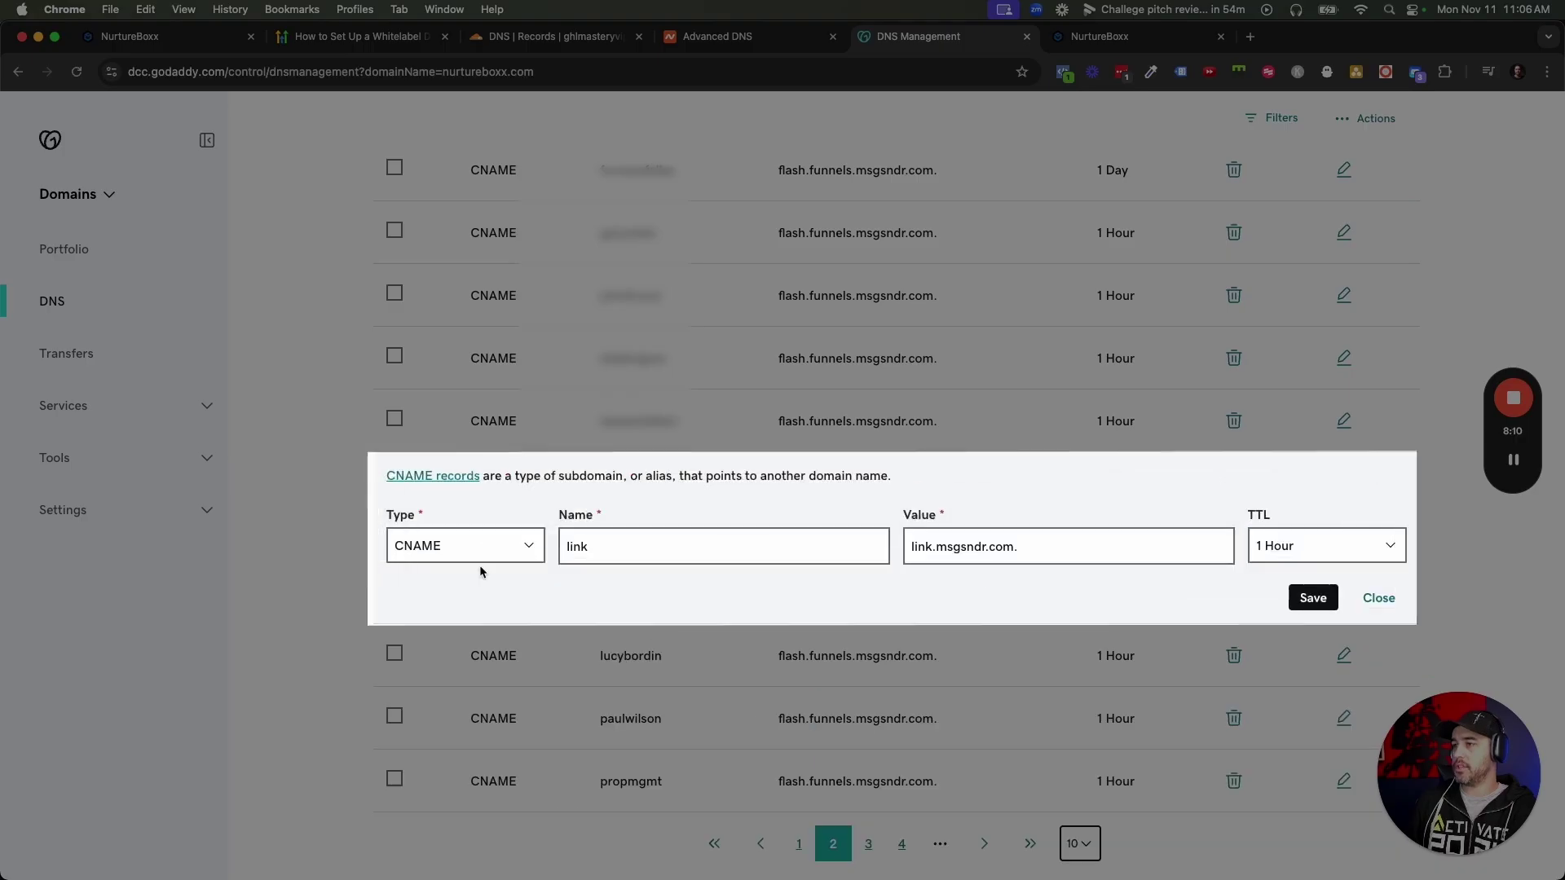
Replace the link record's value link.msgsndr.com with brand.ludicrous.cloud and save it.
left_click(594, 548)
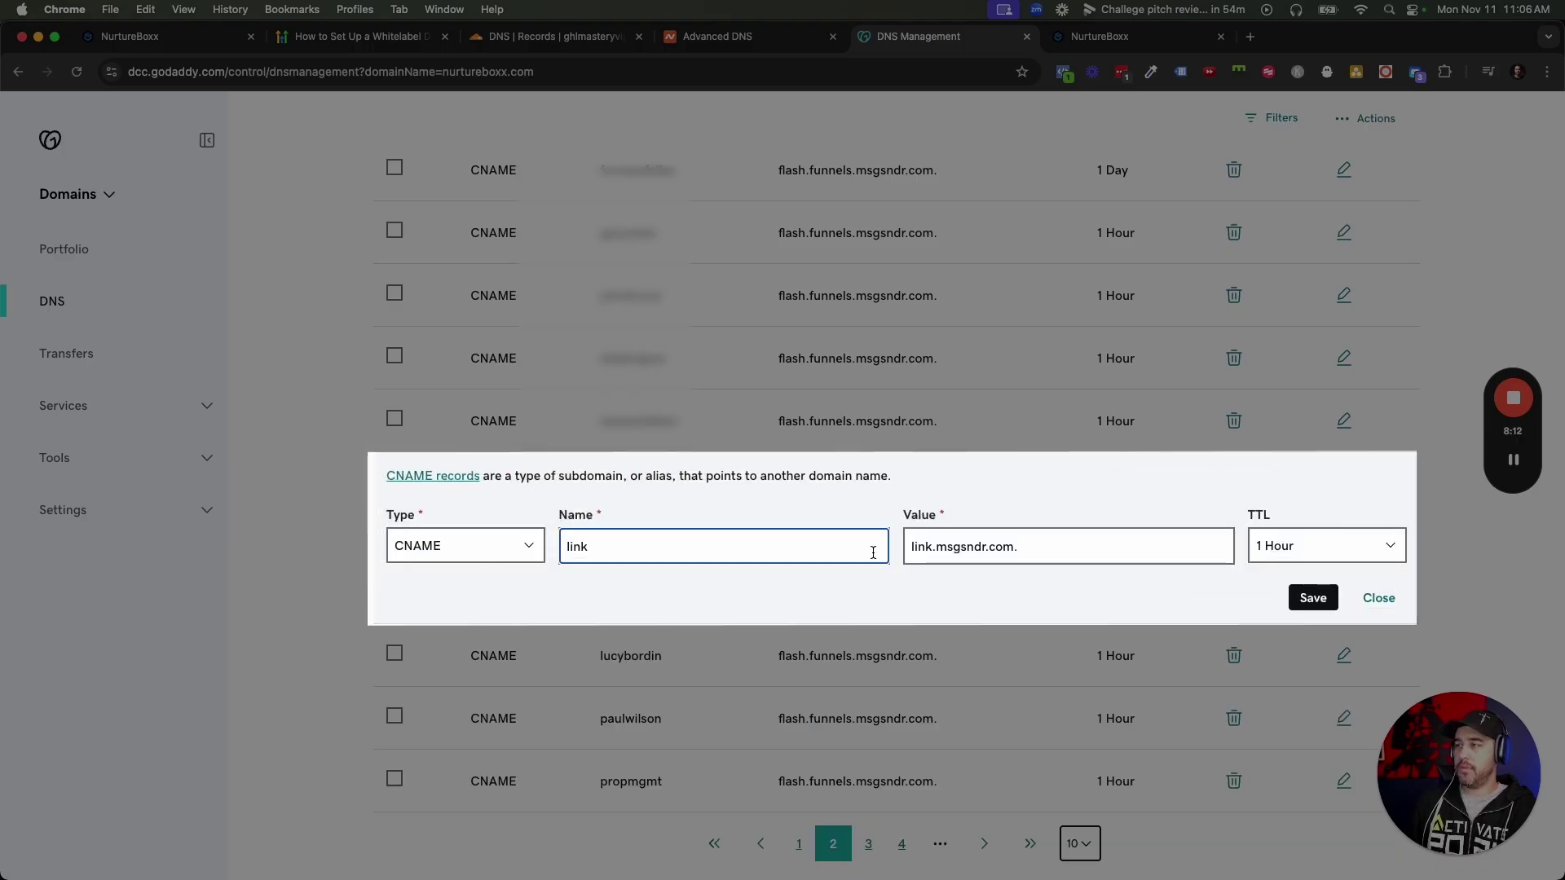
triple_click(977, 550)
key("cmd+v")
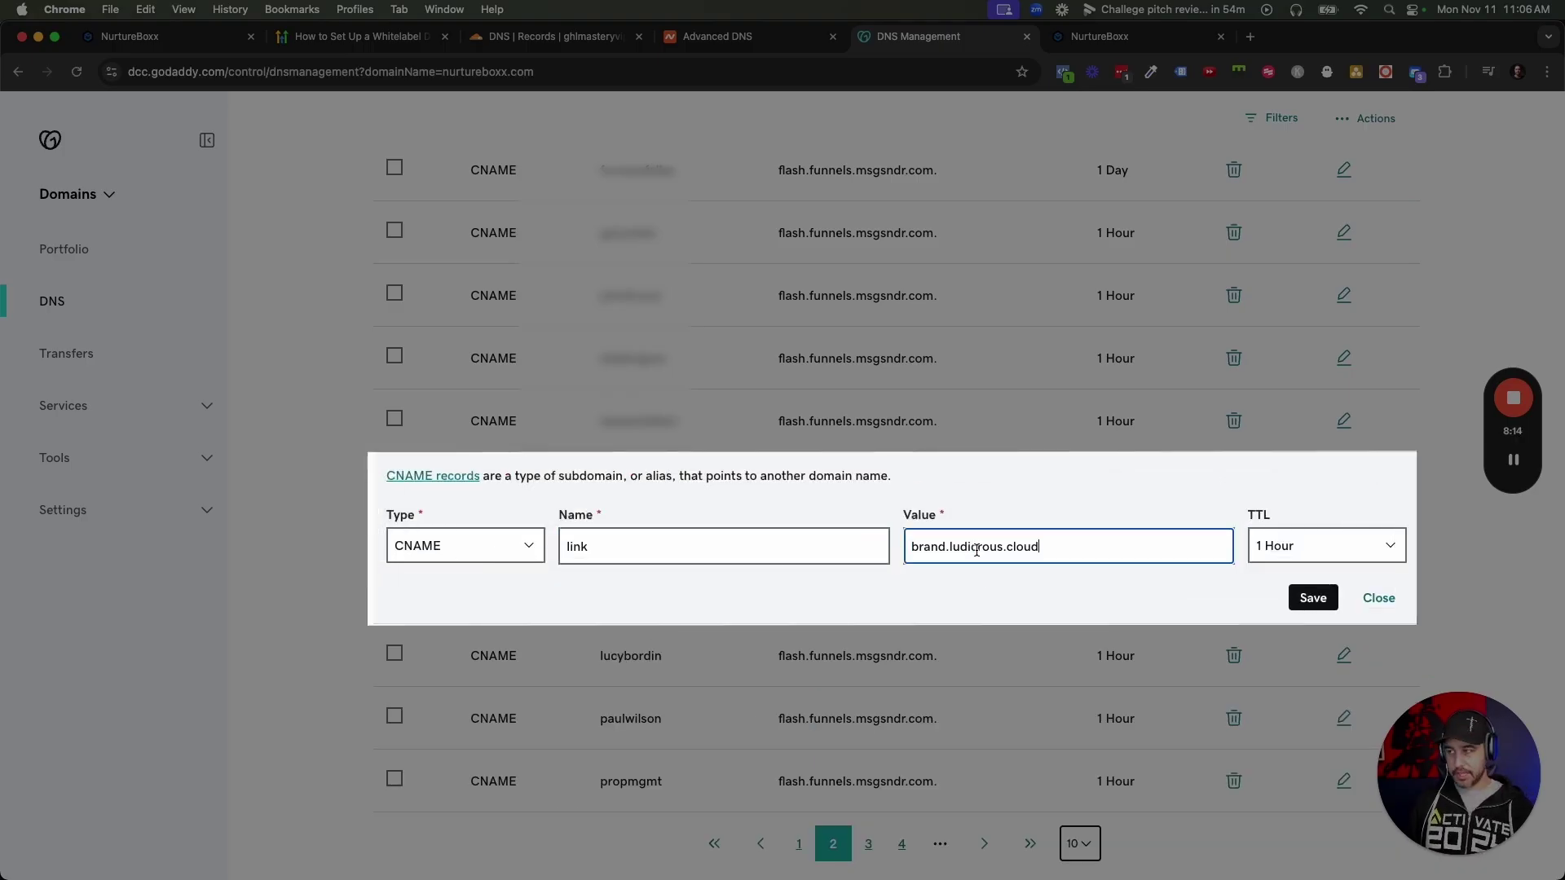
left_click_drag(1051, 546, 901, 547)
left_click(981, 590)
left_click(1308, 597)
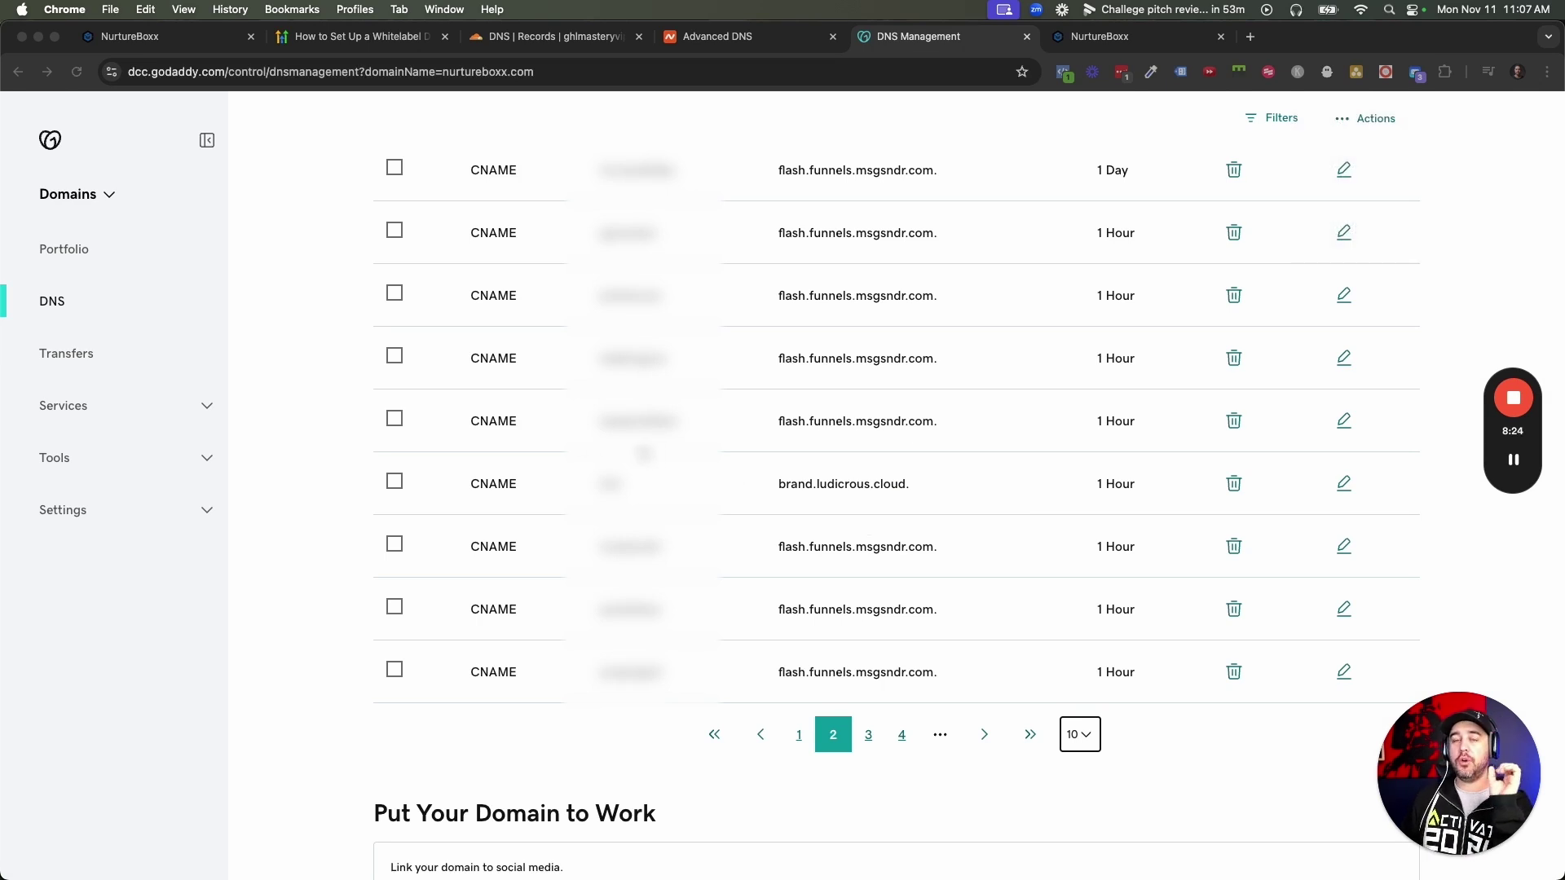
left_click(816, 486)
left_click_drag(921, 483, 746, 482)
left_click(747, 483)
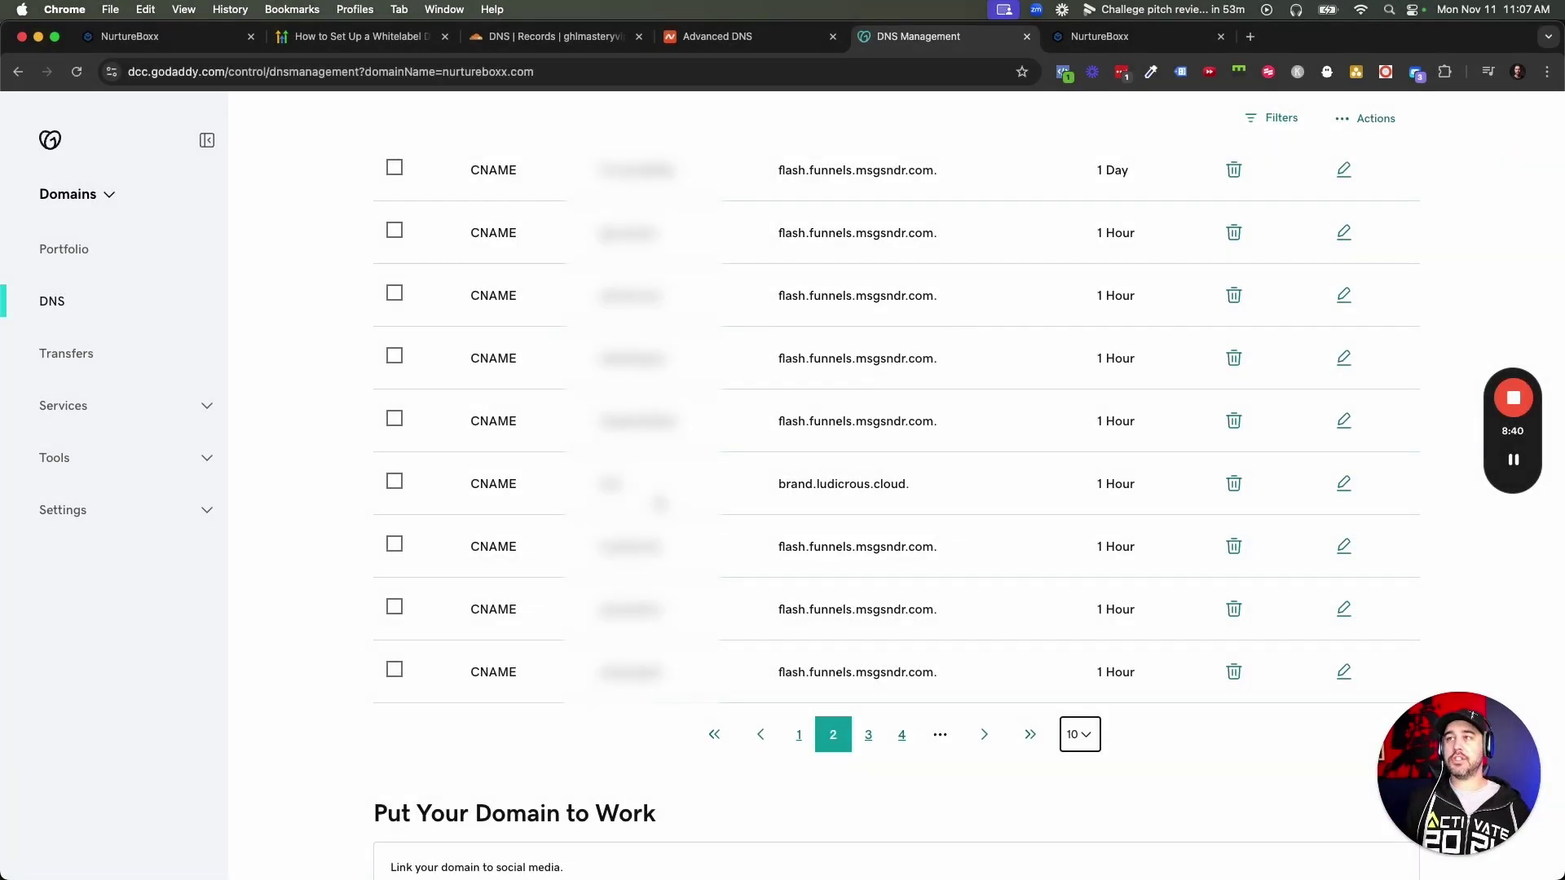
left_click(189, 36)
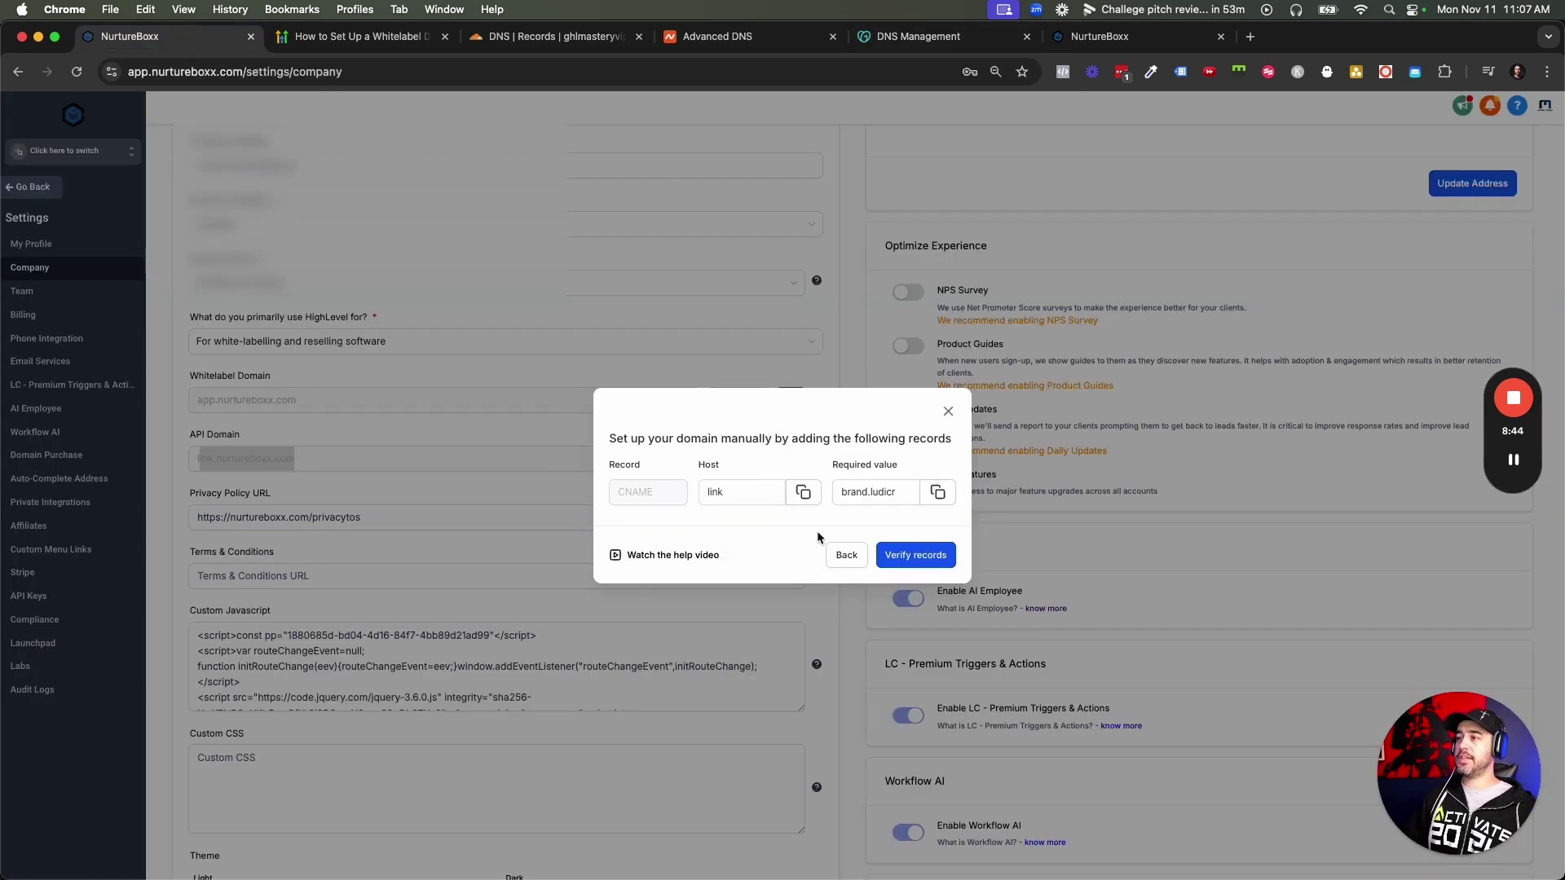
left_click(948, 411)
left_click_drag(241, 435, 189, 434)
left_click(262, 435)
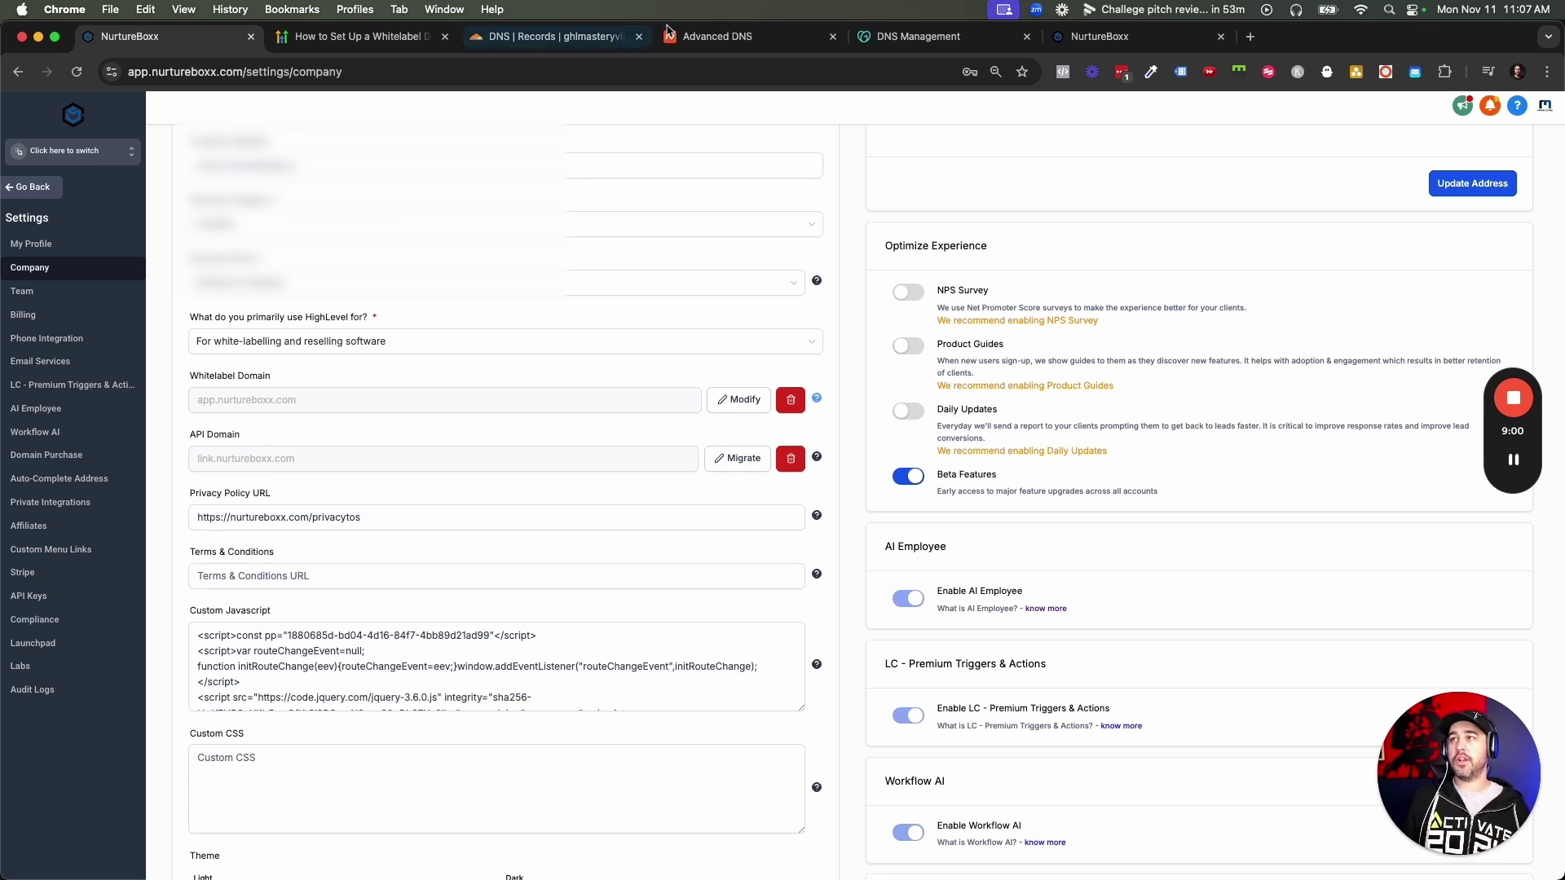
left_click(743, 407)
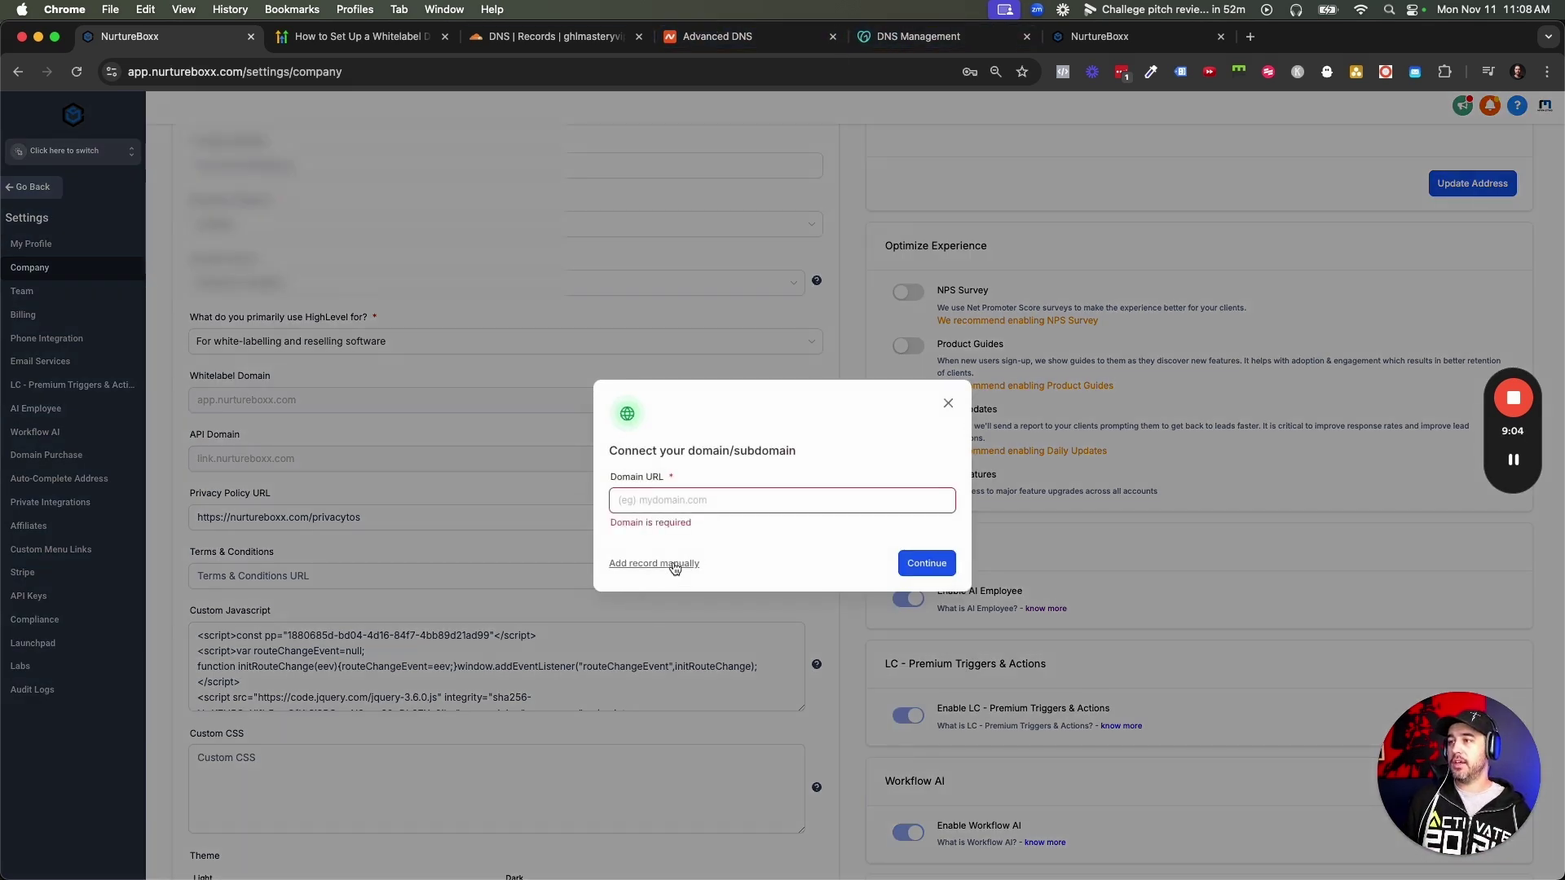
left_click(949, 403)
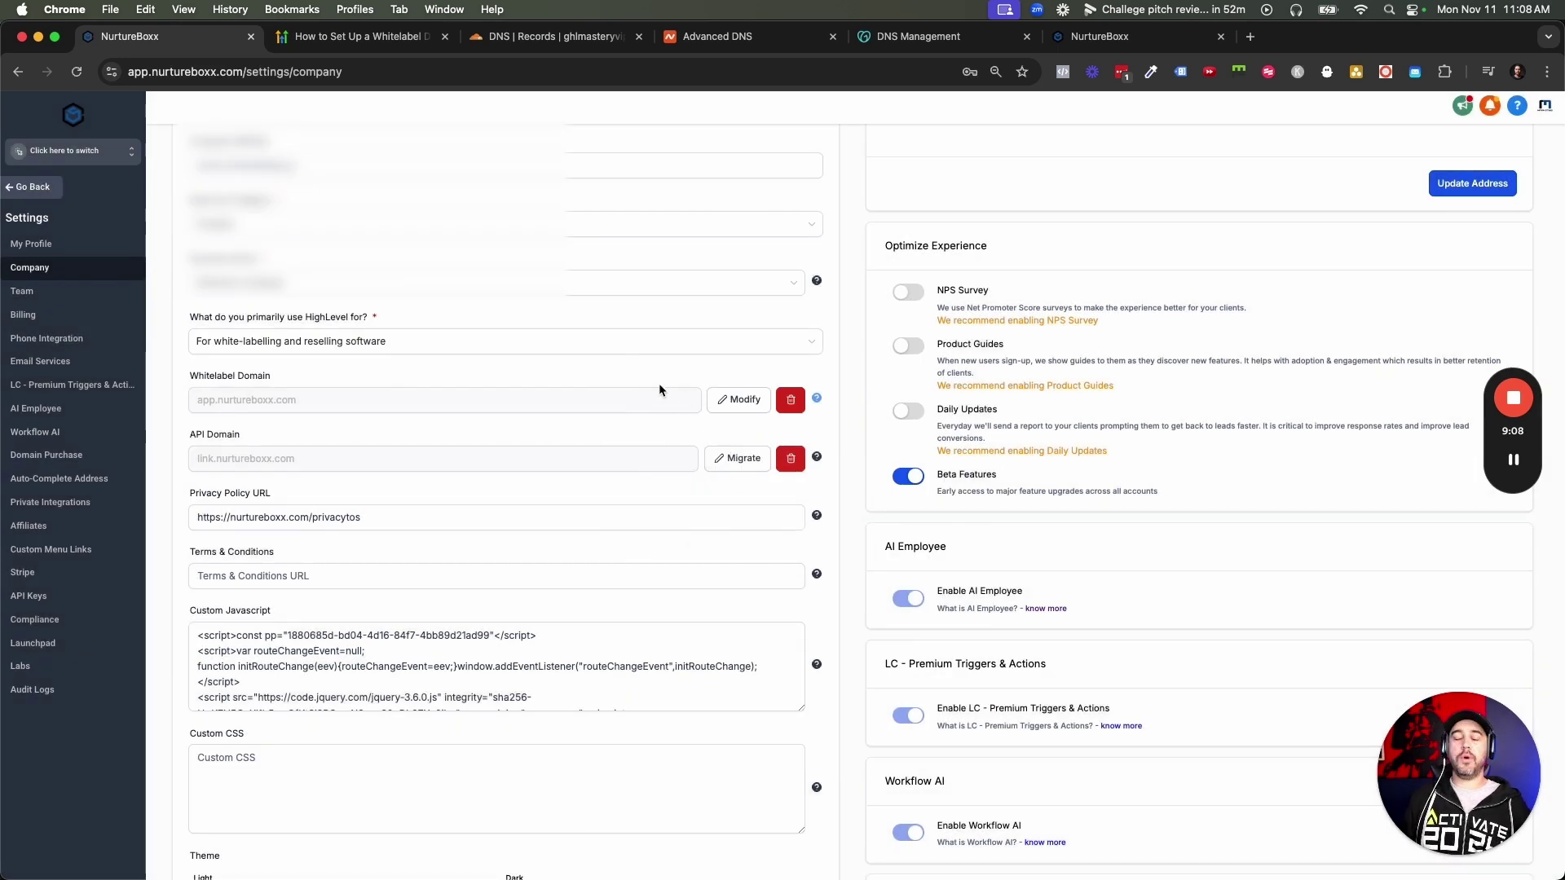
left_click(740, 458)
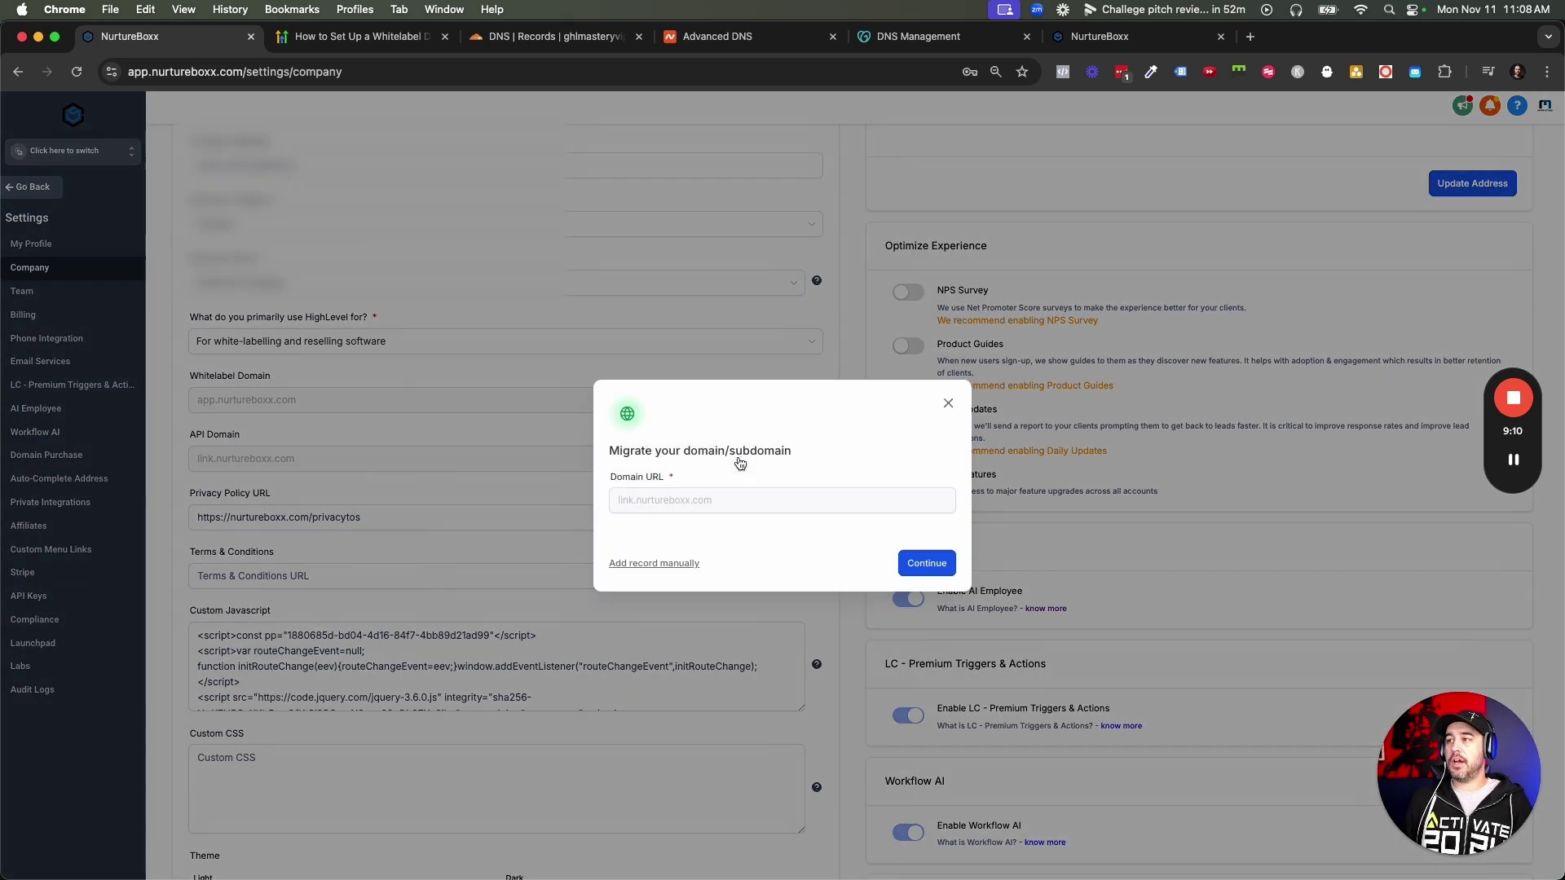
left_click(671, 563)
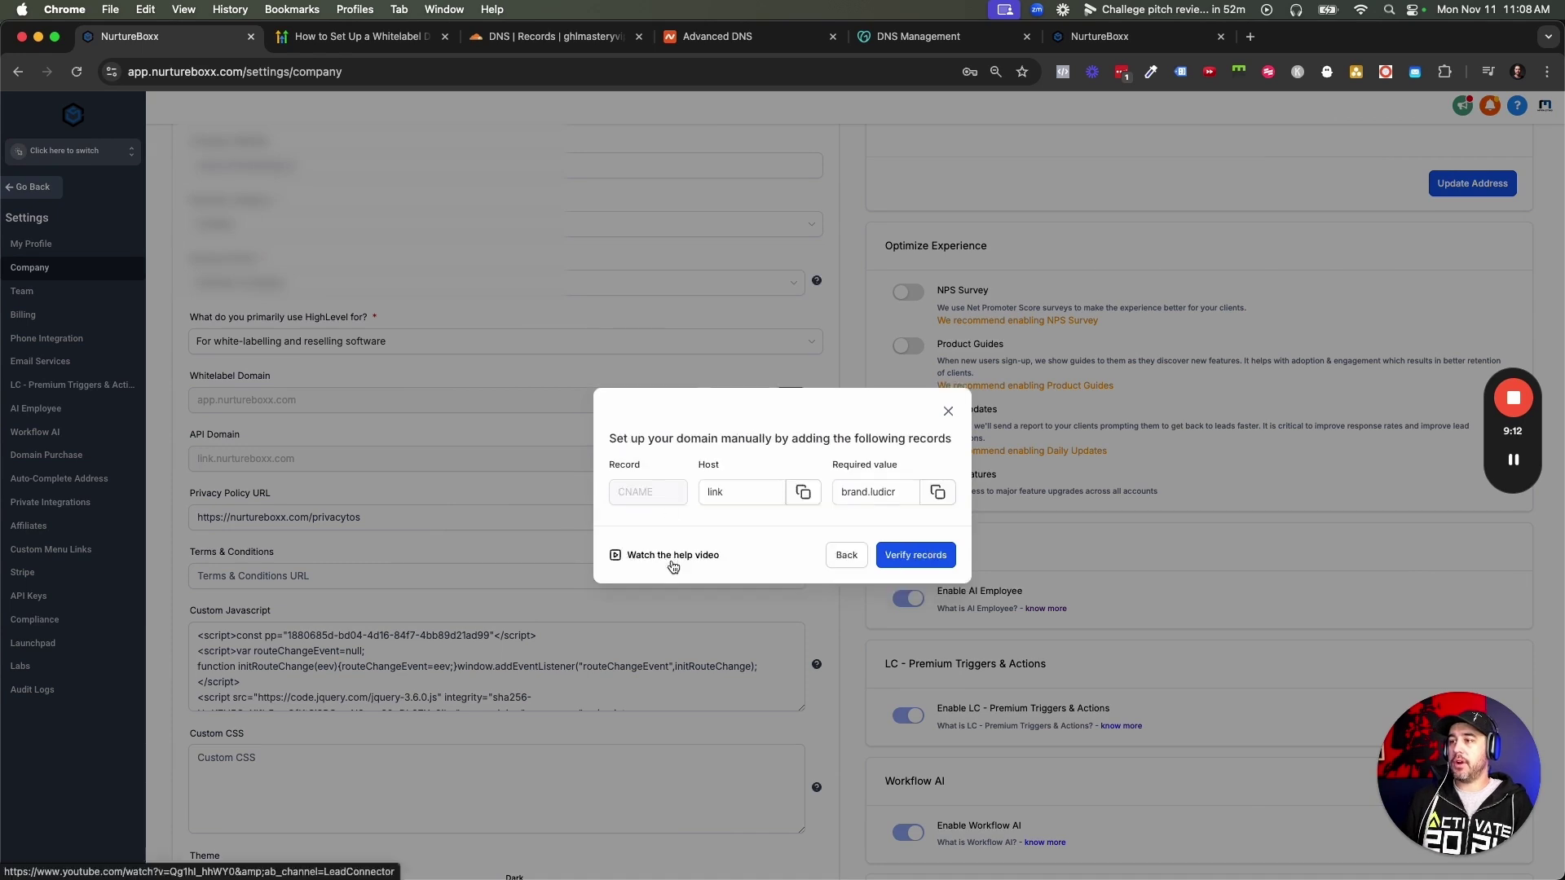
double_click(710, 466)
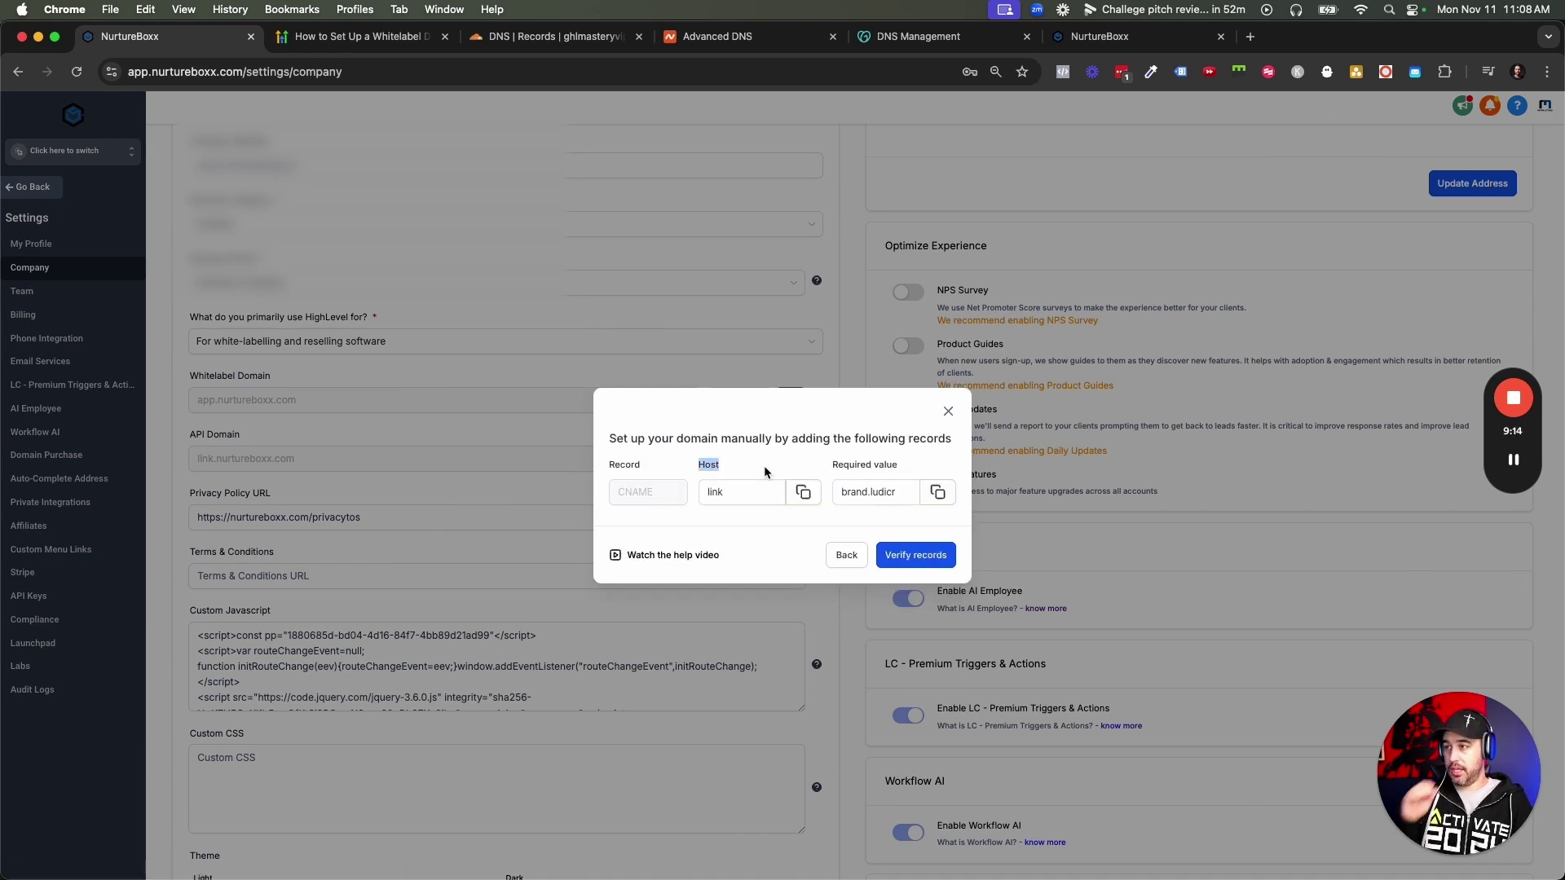
left_click(946, 40)
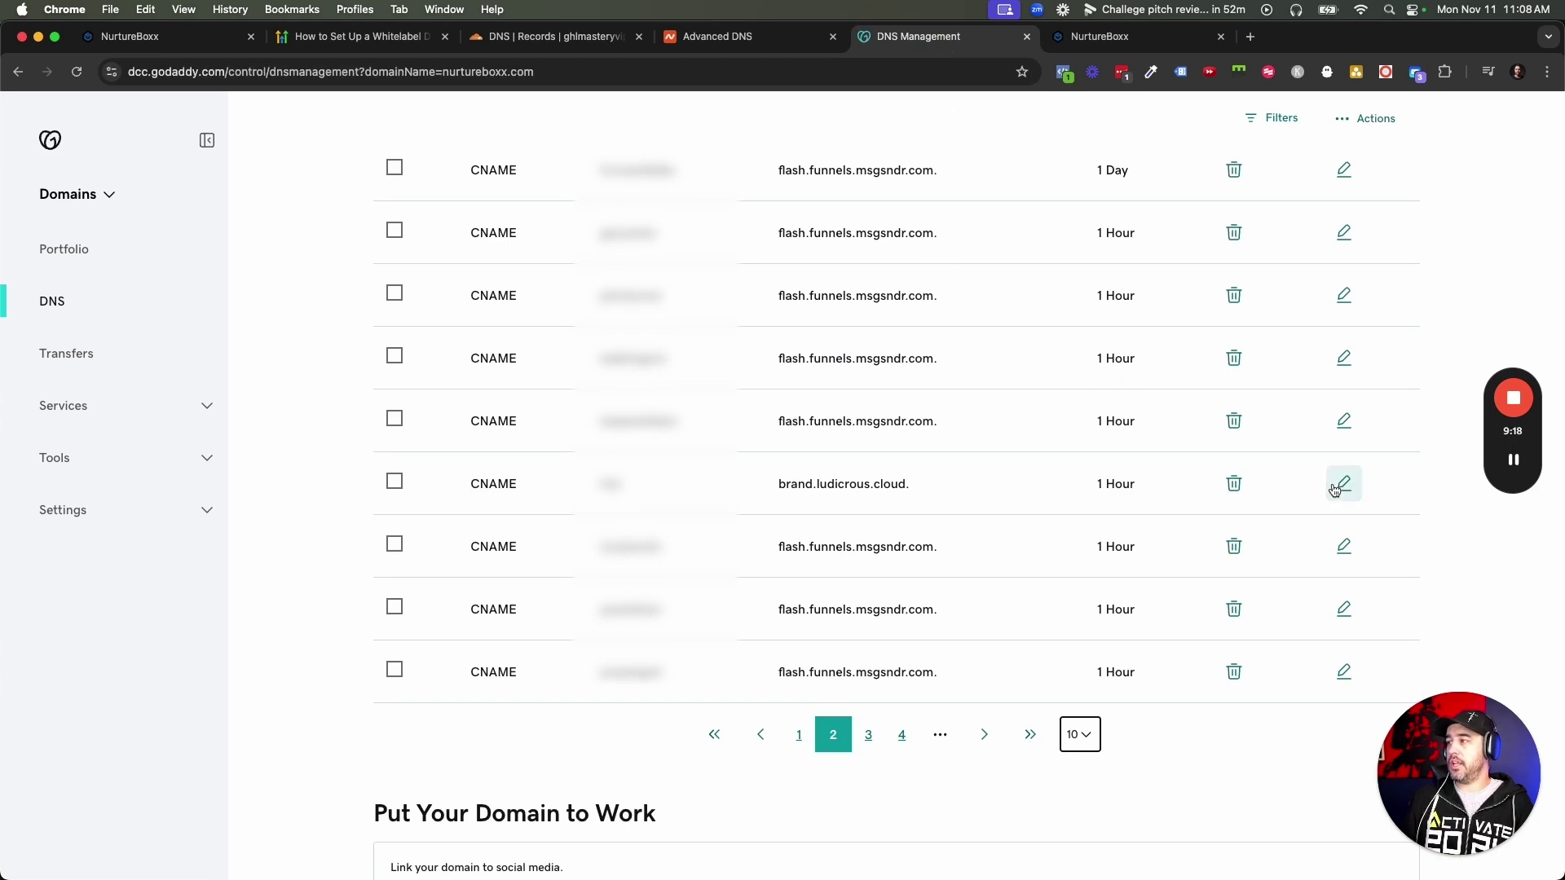
Verify the GoDaddy link CNAME points to brand.ludicrous.cloud, then go to Cloudflare's DNS records.
left_click(1344, 484)
double_click(577, 519)
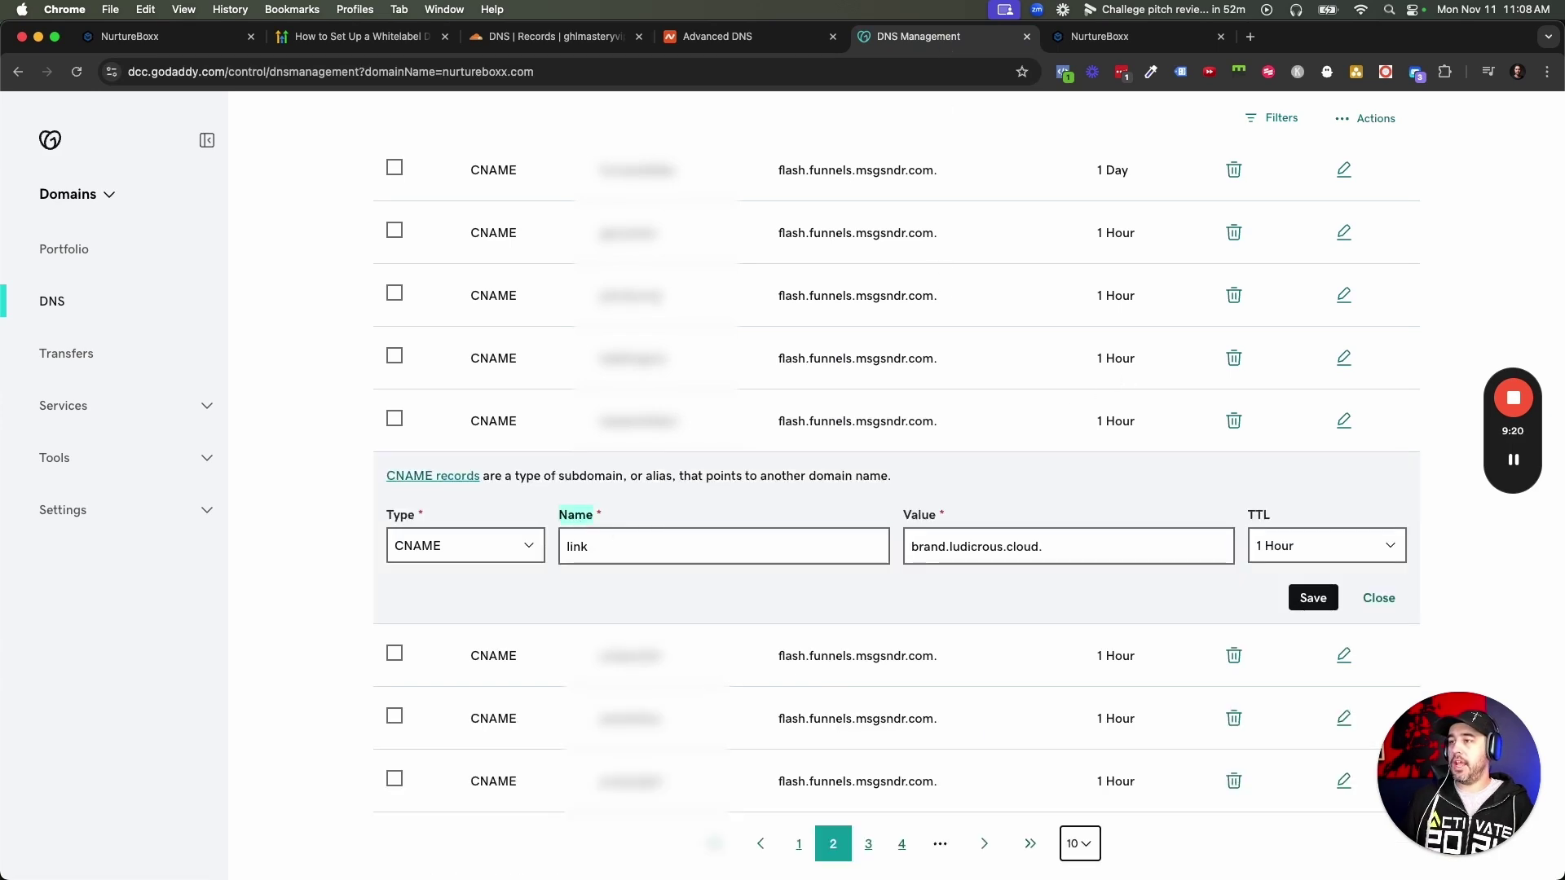
left_click(742, 41)
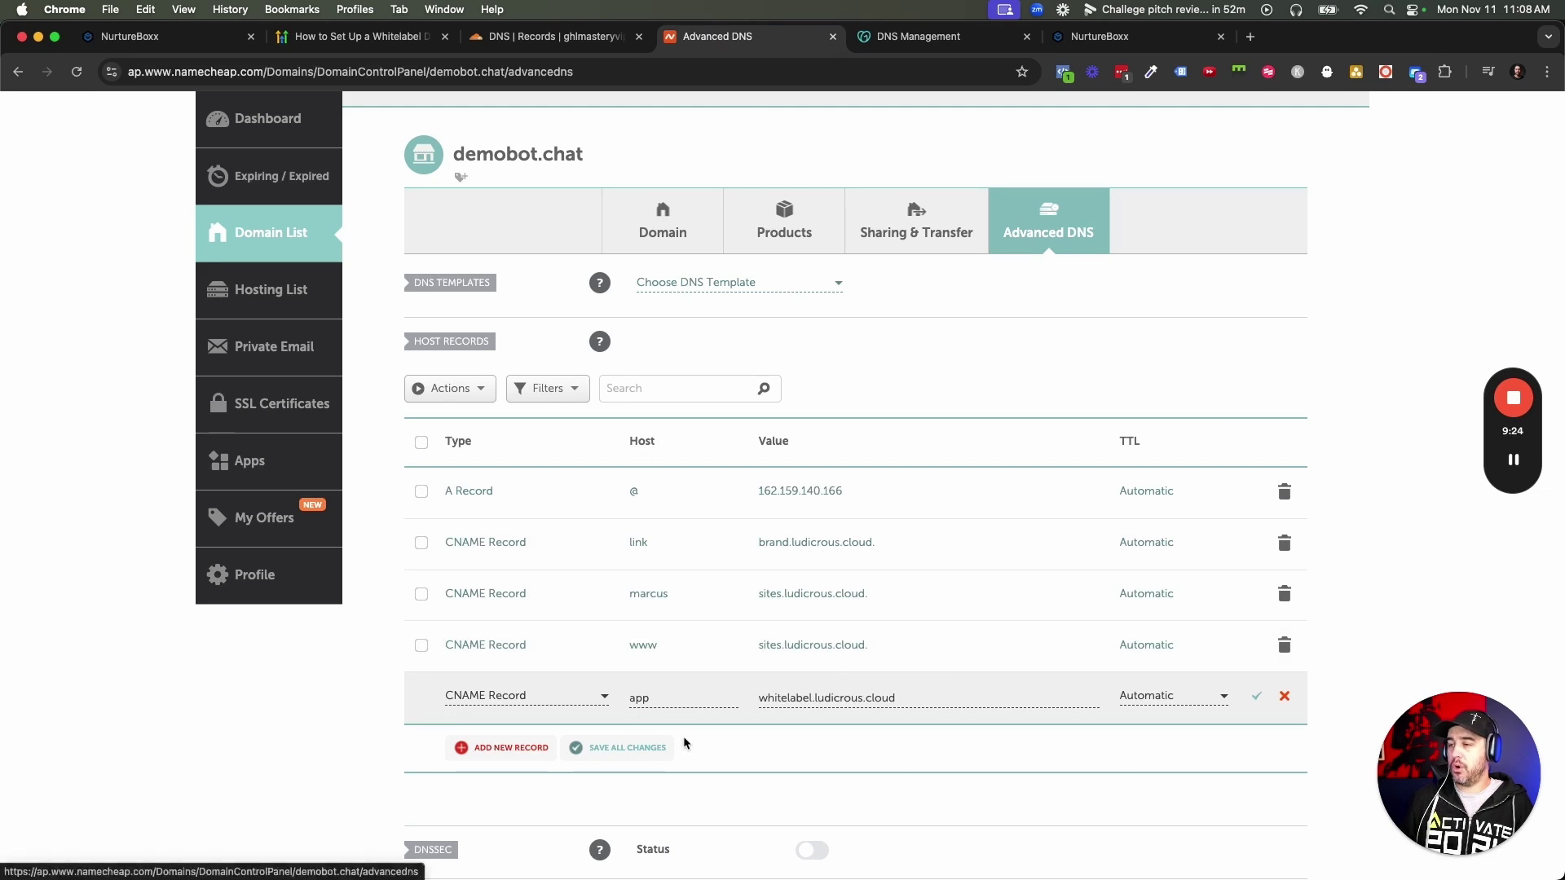
left_click(556, 37)
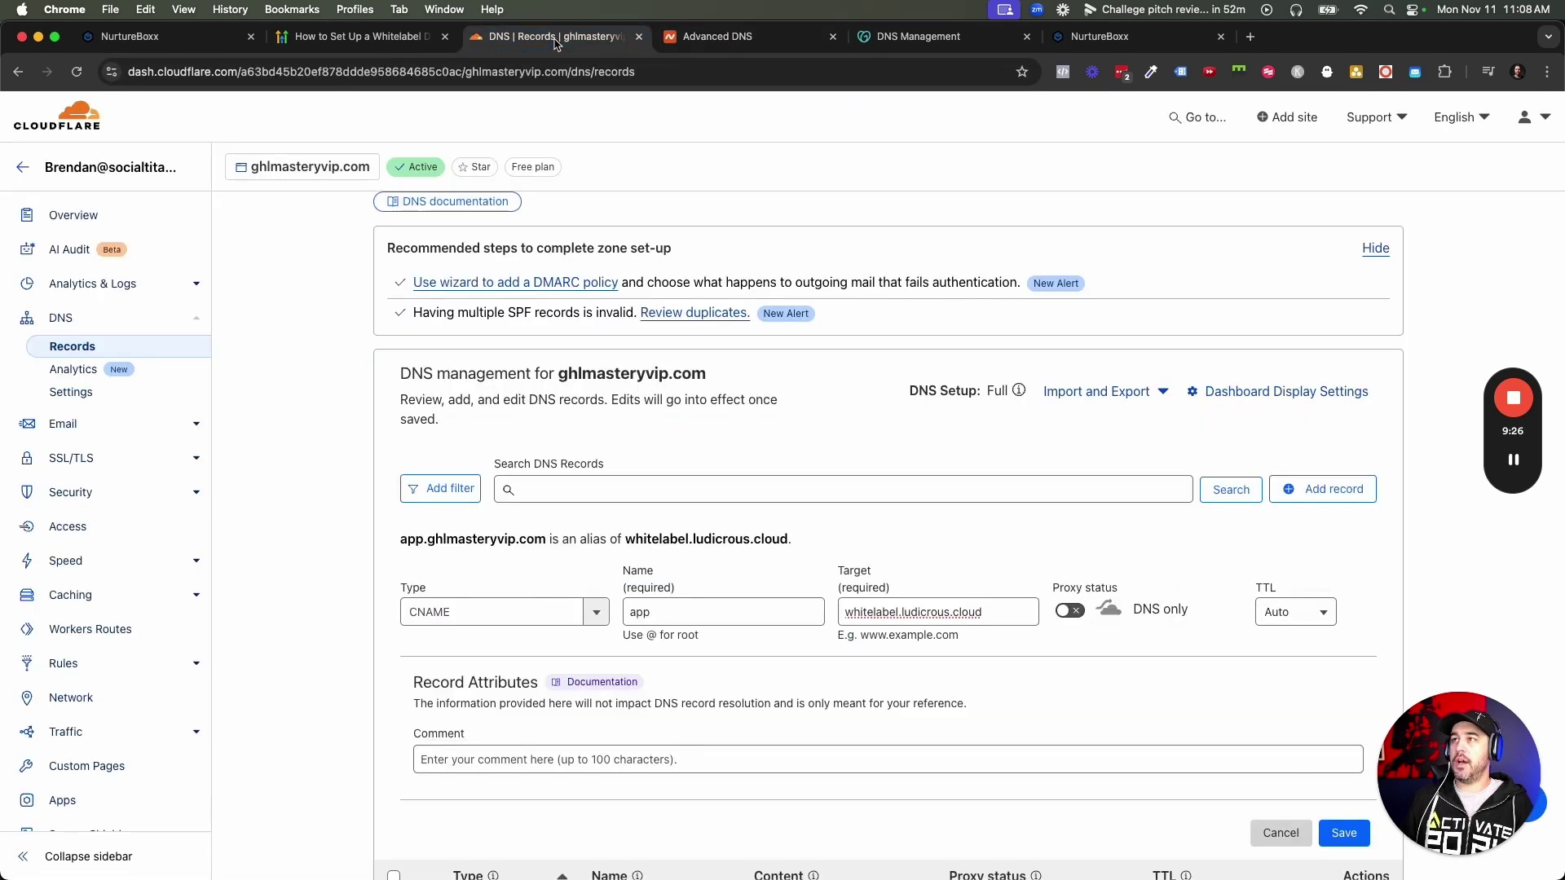
scroll(673, 467, "down", 3)
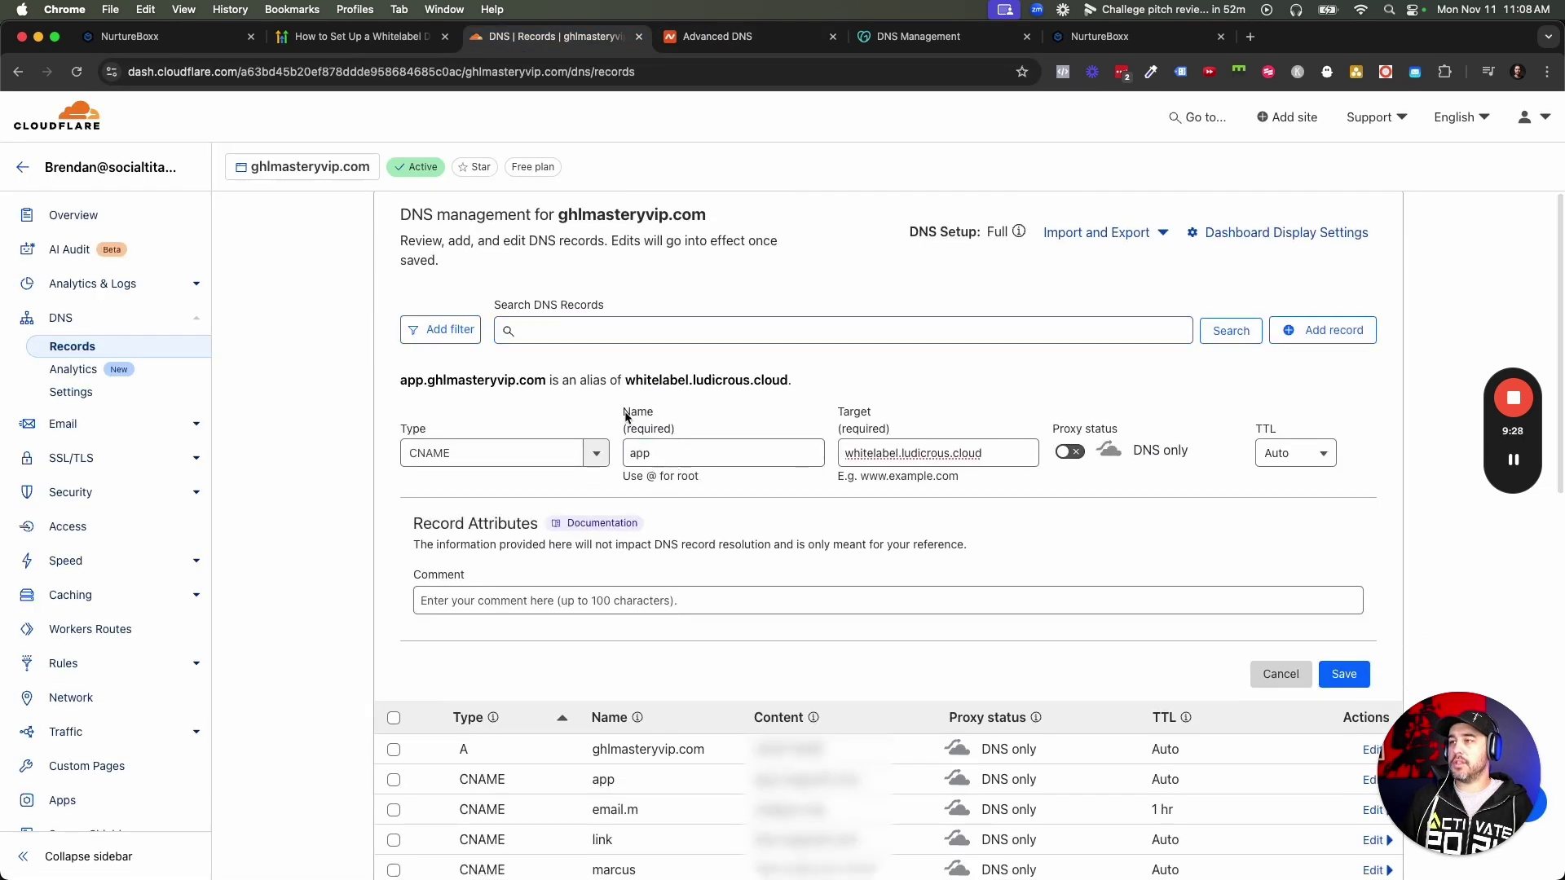
left_click_drag(626, 413, 688, 432)
left_click(688, 432)
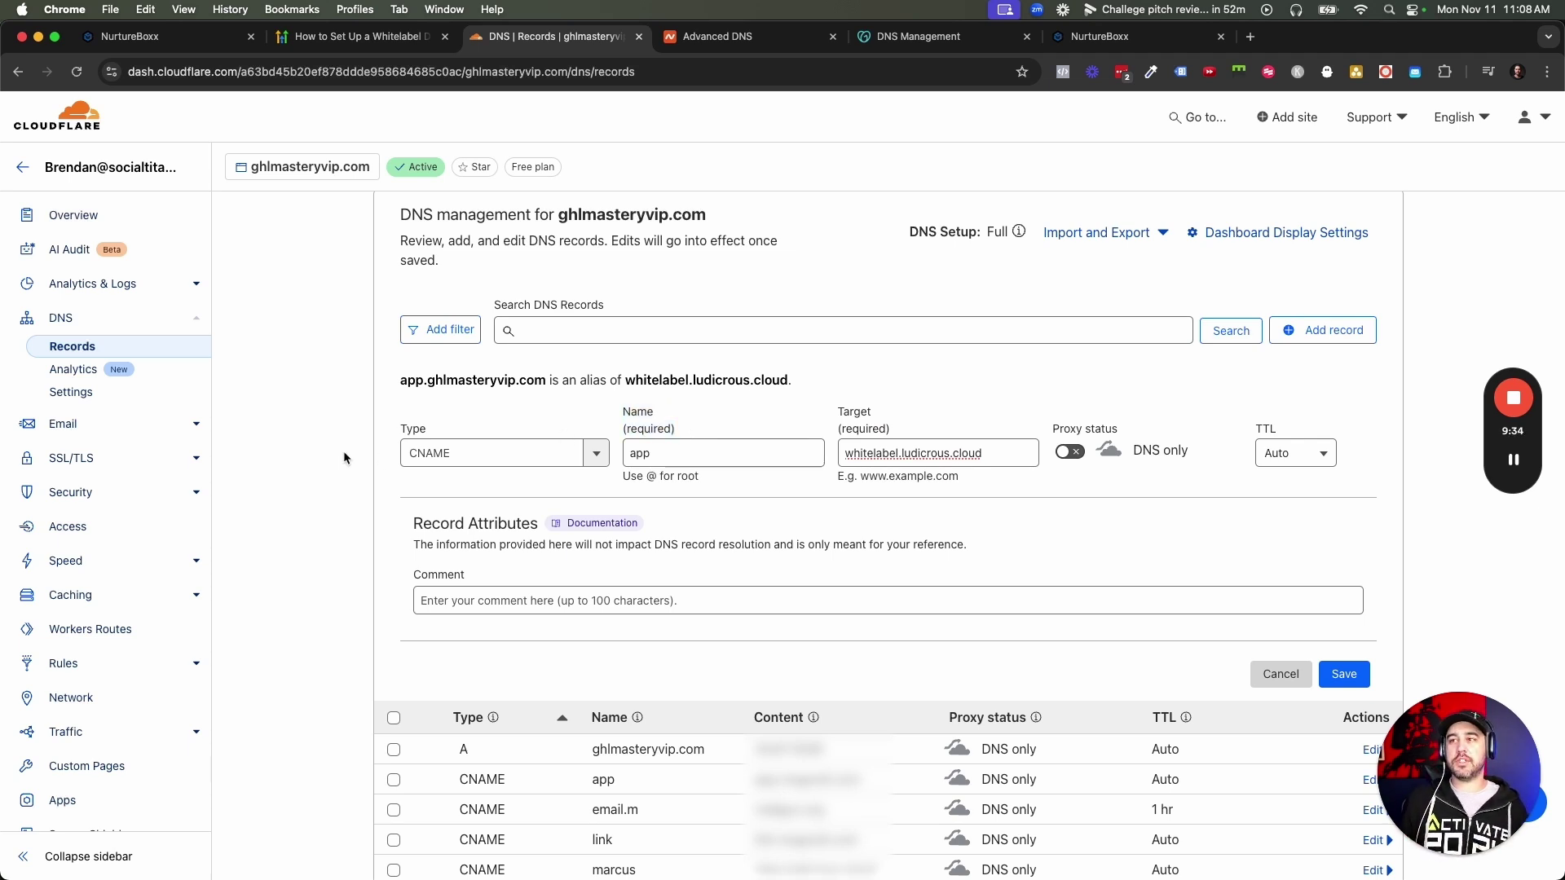
scroll(344, 455, "up", 4)
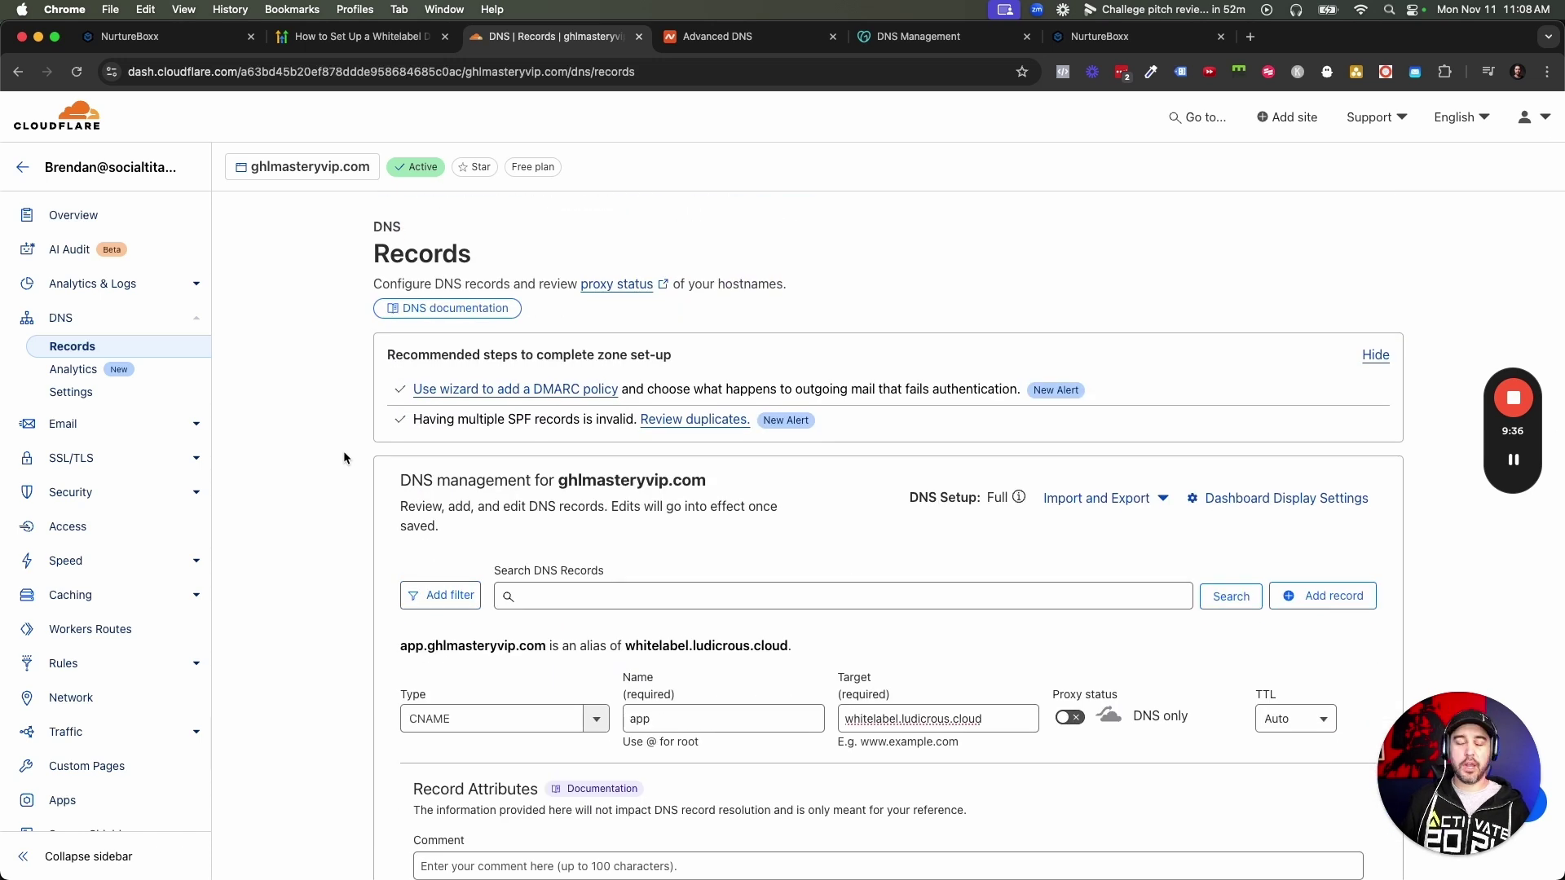